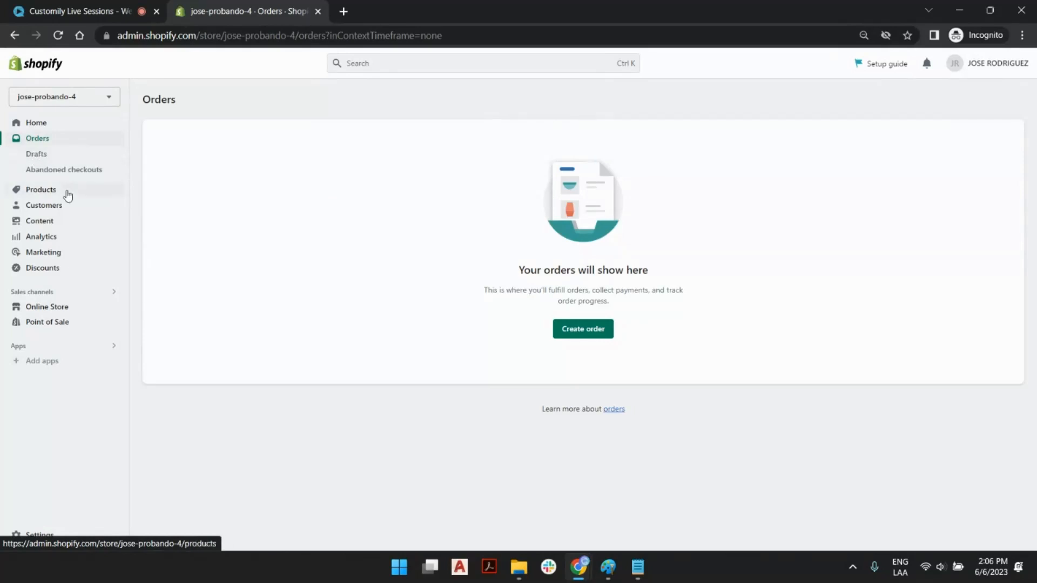
- Start a new product in the store's product list and title it "Pride Flag Canvas"
click(57, 190)
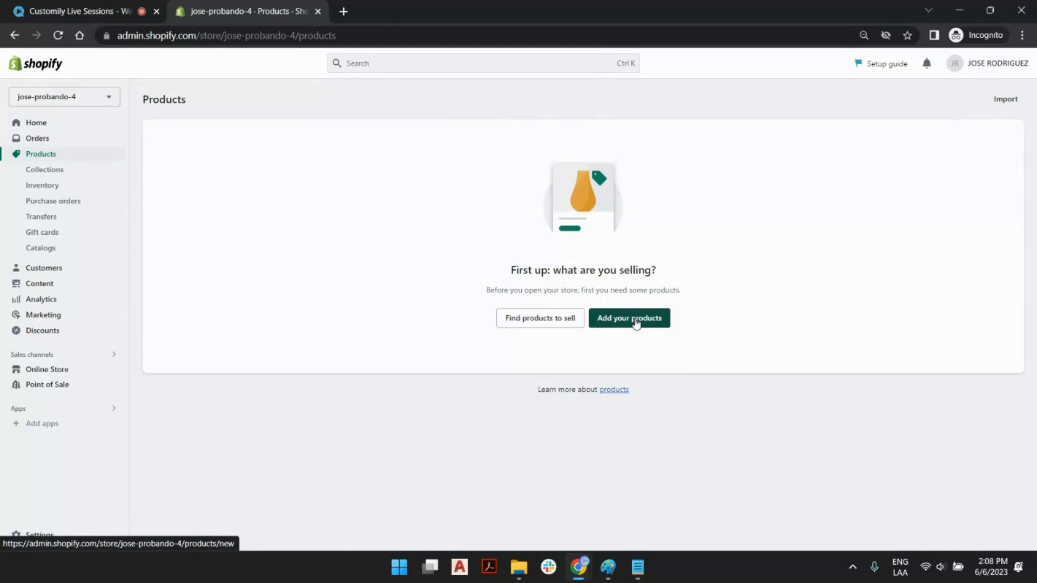
click(632, 323)
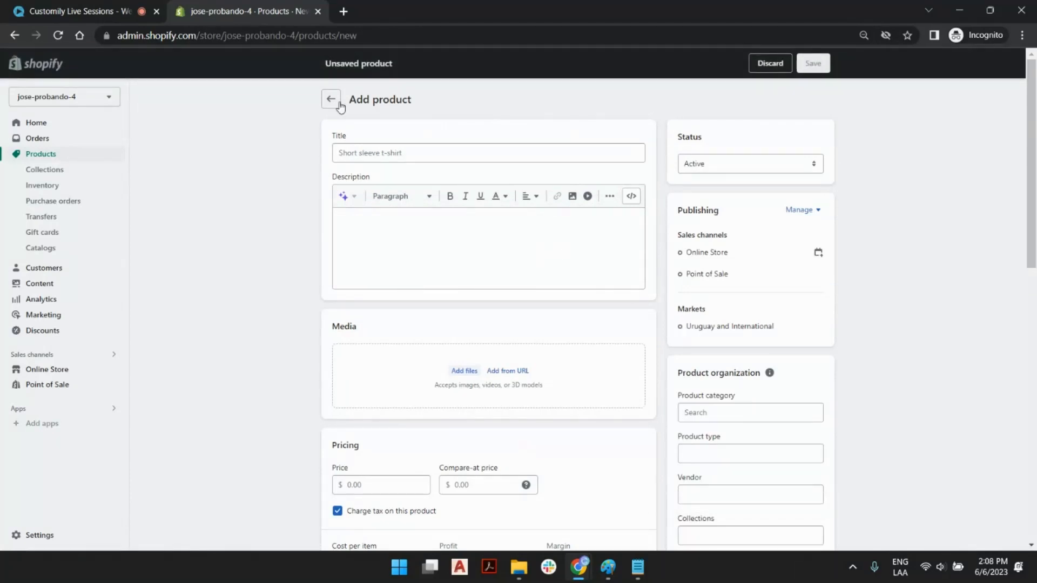
click(417, 156)
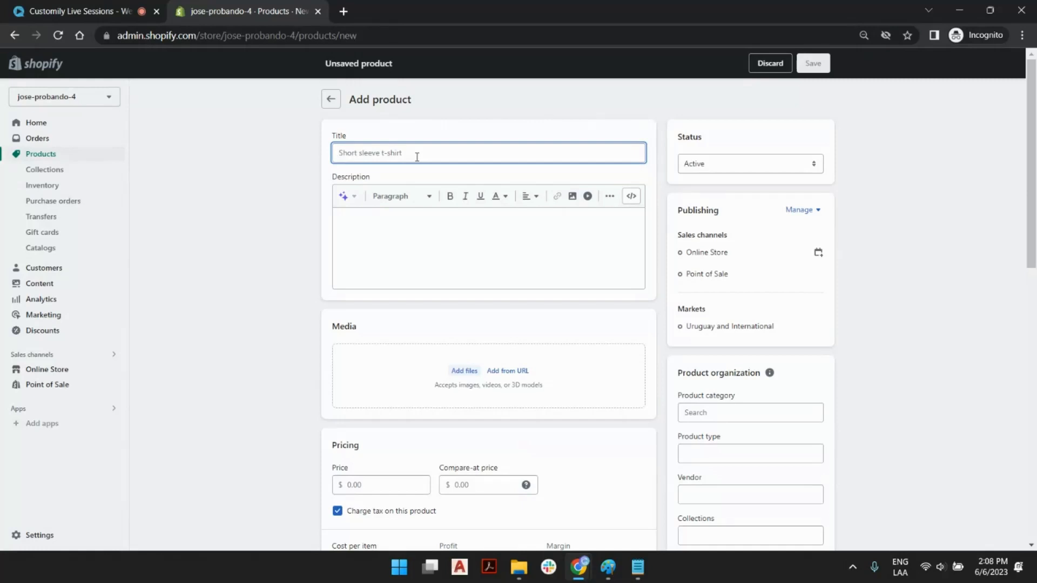
text(Pride F)
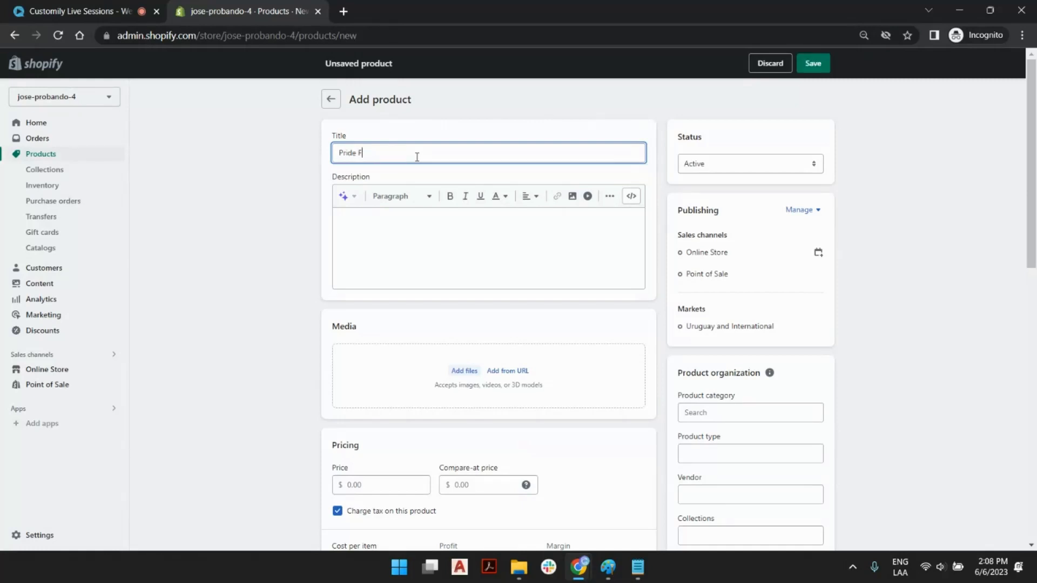
text(lag Canvas)
- Enter the product description "Can be customizable with your personal message. Type in the order details your message."
click(399, 224)
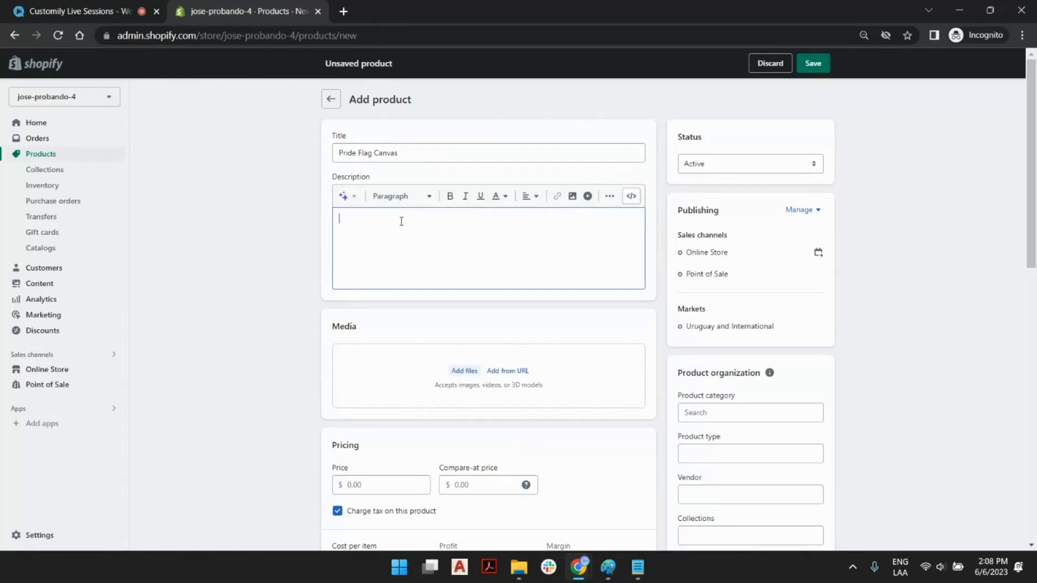
text(Can be custom)
text(izat)
text(le qwith)
key(BackSpace)
key(BackSpace)
key(BackSpace)
key(BackSpace)
key(BackSpace)
key(BackSpace)
text(with your pe)
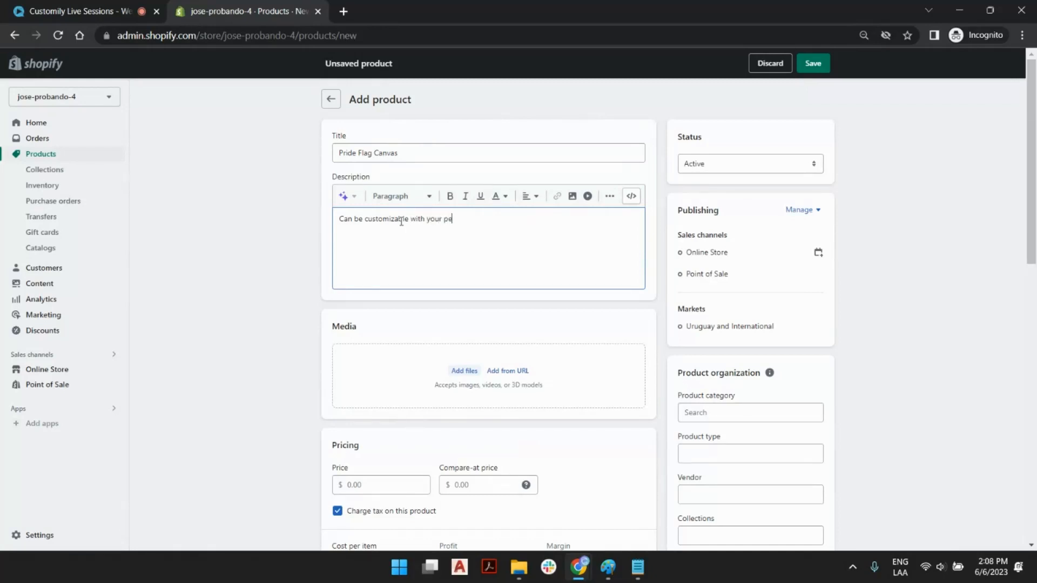
text(rsonal message. Type in the order details your)
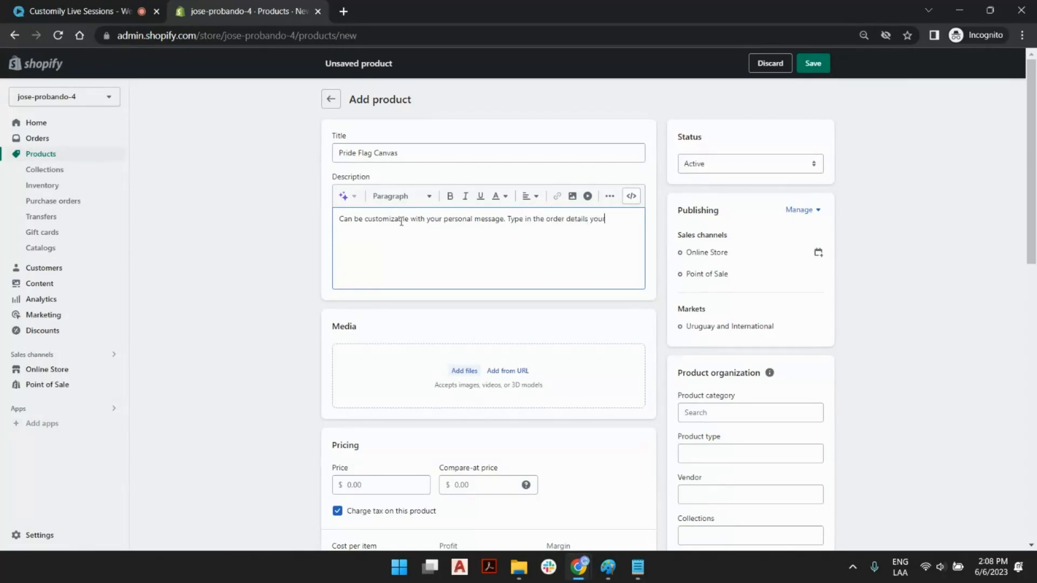
text( message)
- Upload Canvas mockup.png from the 6-6 folder as the product's first media image
scroll(518, 250, down, 2)
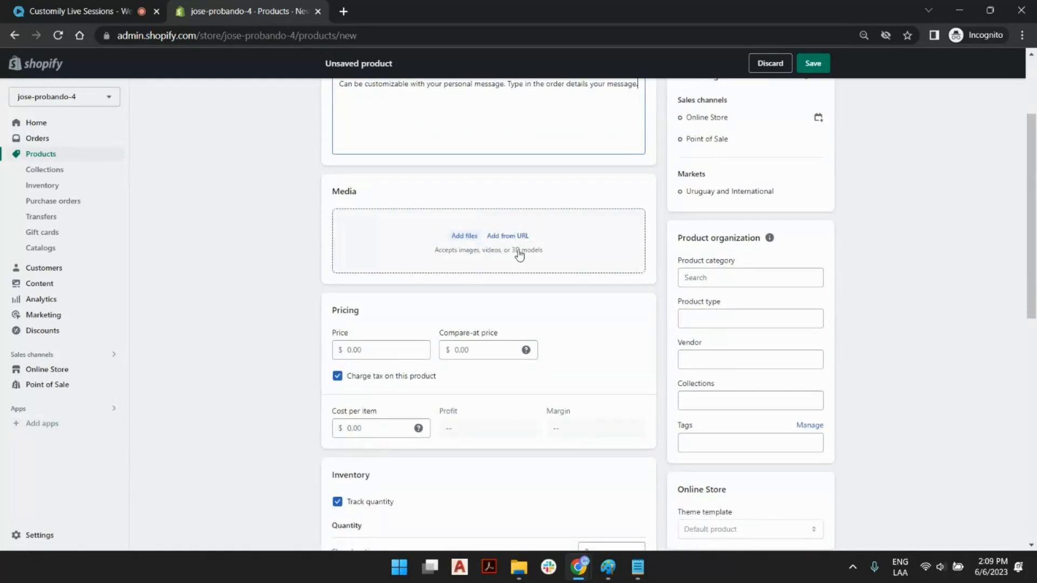
click(469, 236)
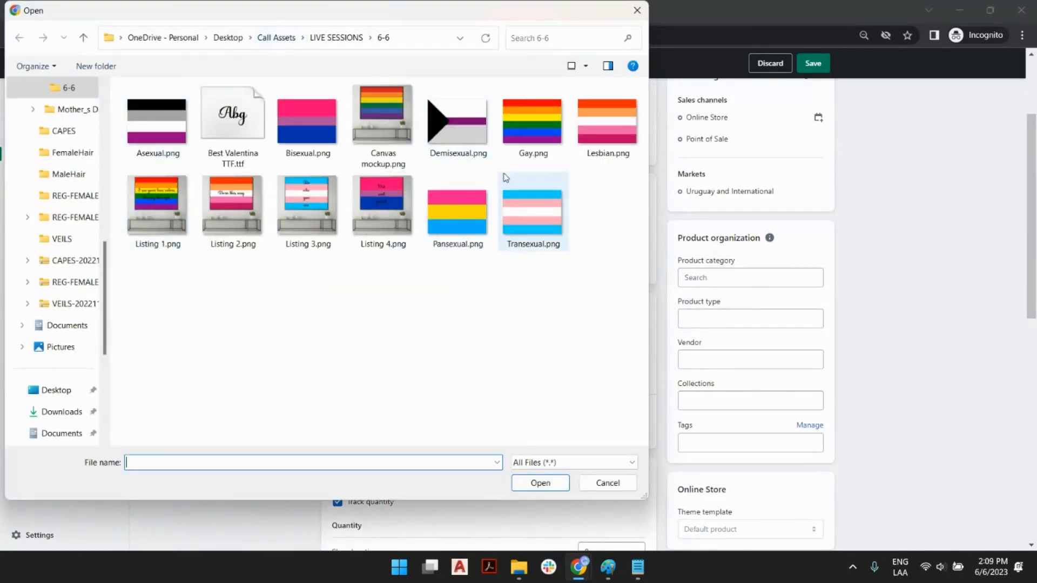
click(384, 103)
double_click(389, 120)
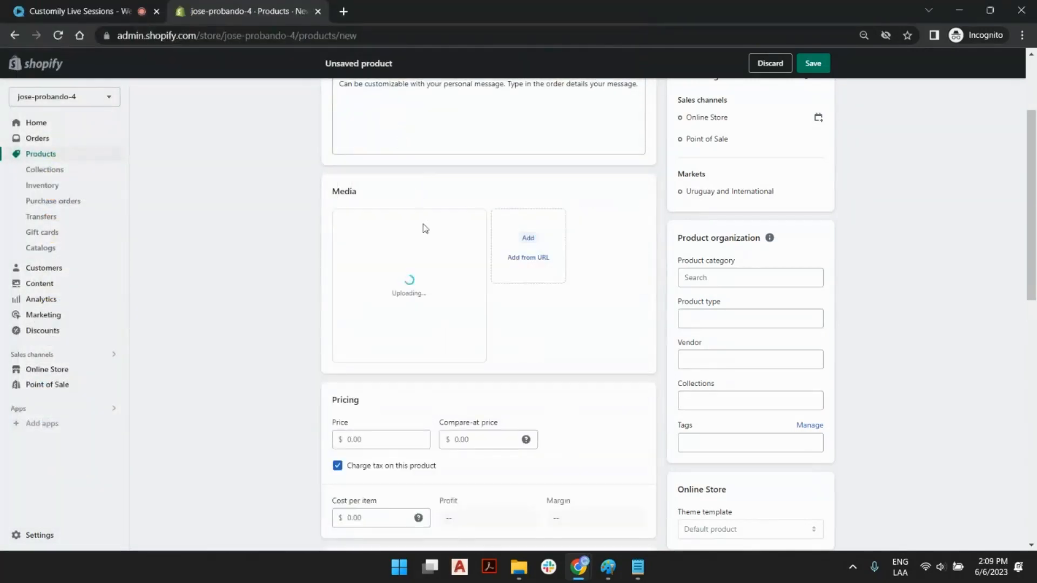
- Add the images Listing 1.png, Listing 2.png, Listing 3.png and Listing 4.png to the product media
scroll(428, 290, up, 1)
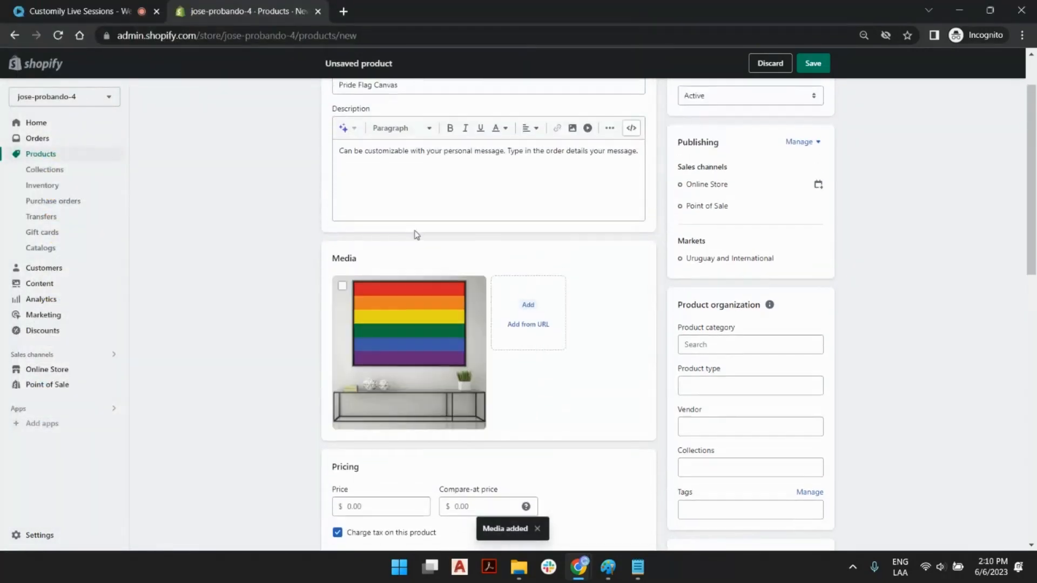
click(528, 306)
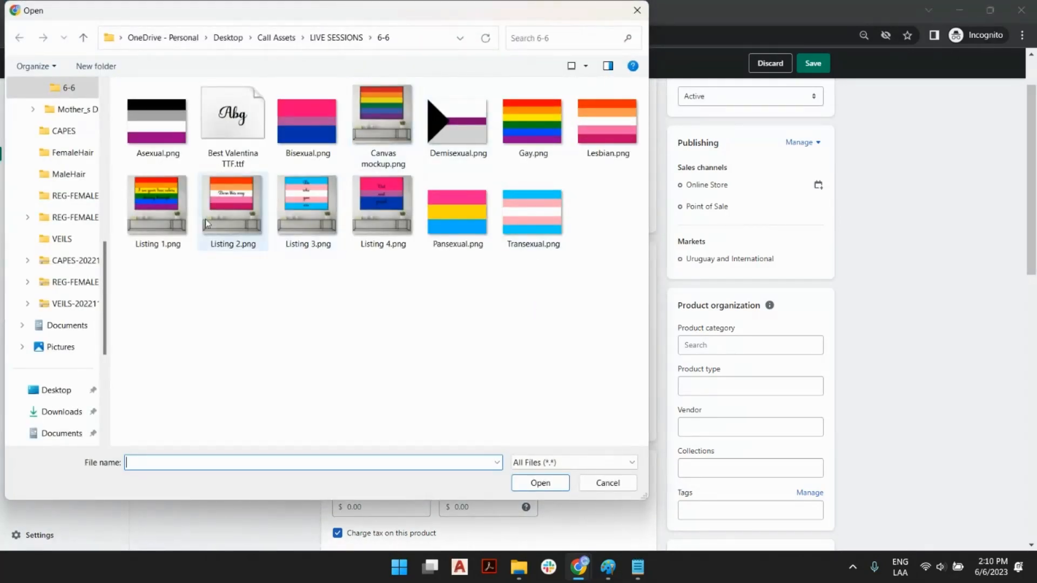
click(157, 224)
ctrl+click(238, 214)
ctrl+click(305, 214)
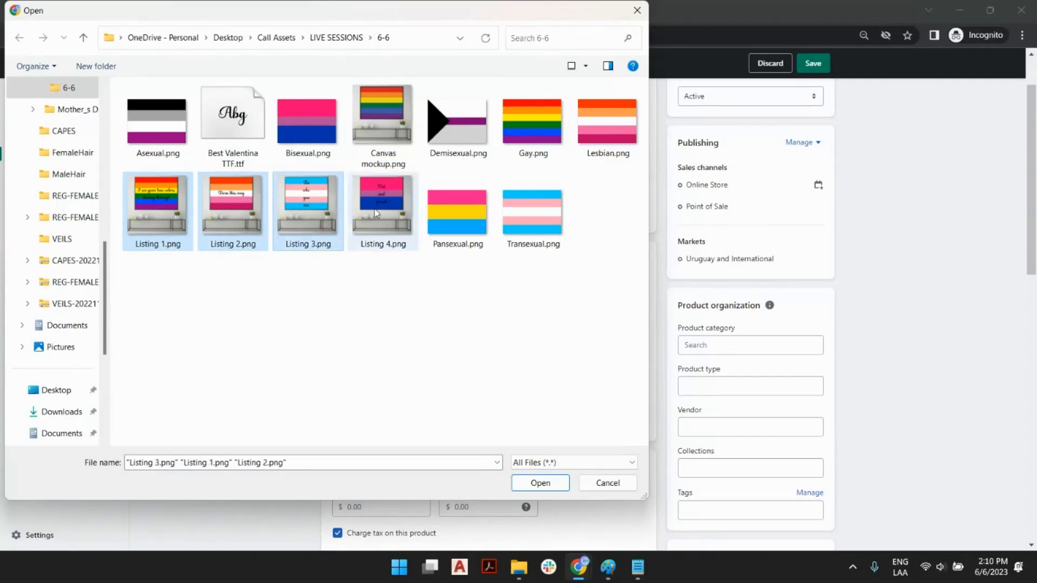
ctrl+click(377, 214)
click(553, 484)
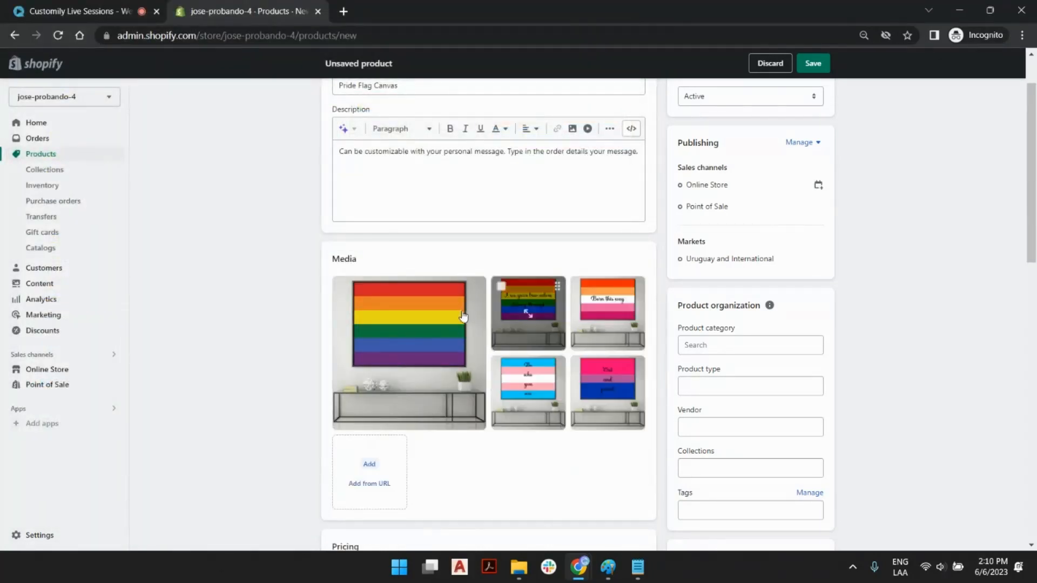
- Set the product's price to $25.00
scroll(501, 252, down, 1)
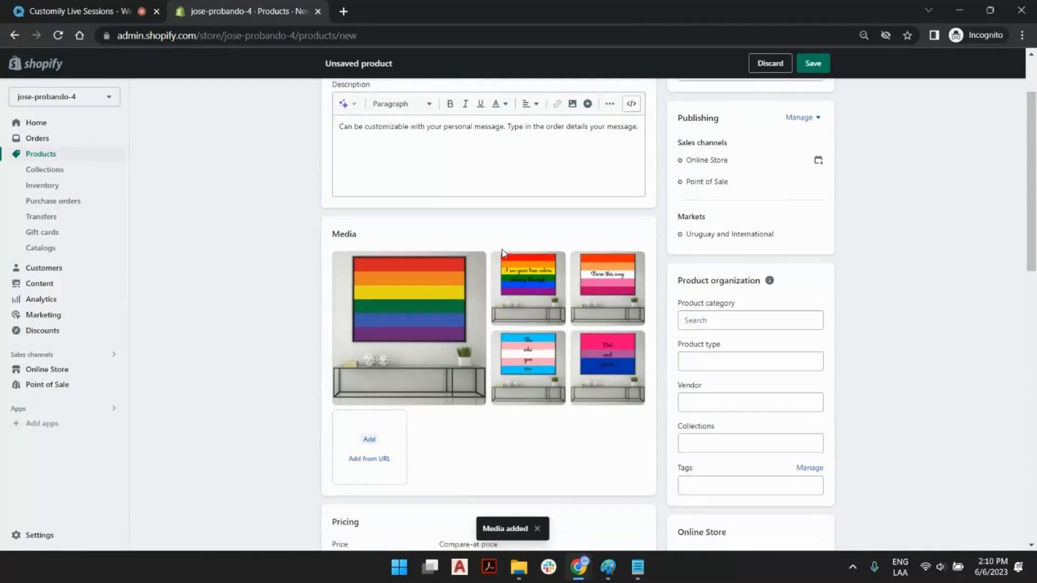
scroll(502, 252, down, 1)
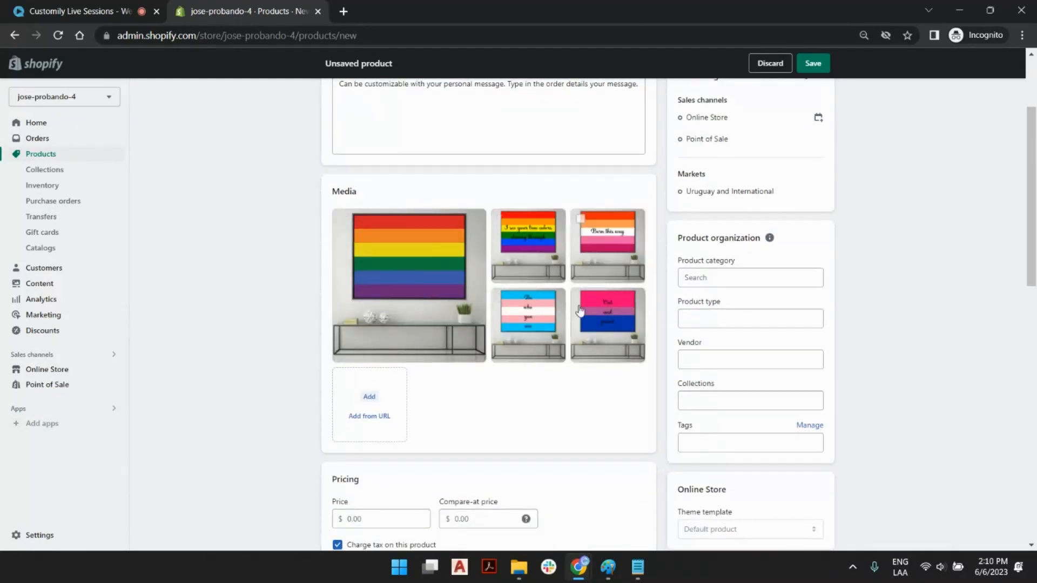
scroll(496, 219, down, 1)
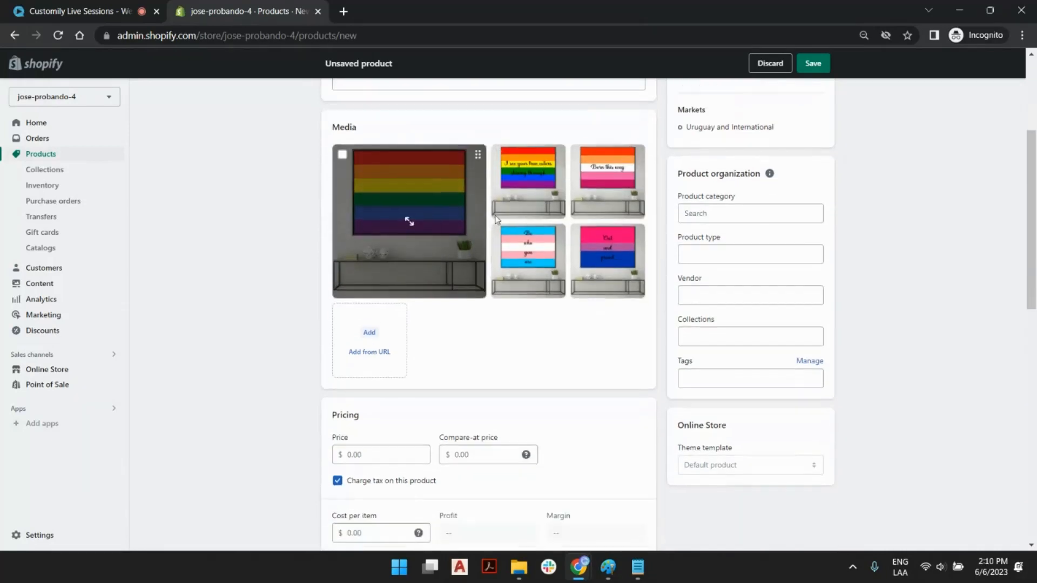
scroll(502, 227, down, 4)
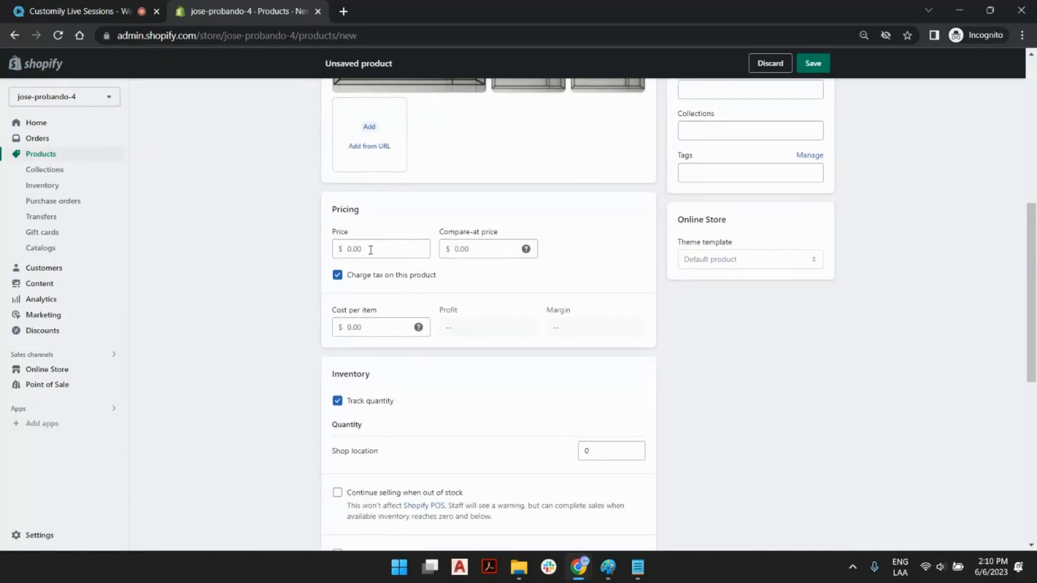
click(371, 249)
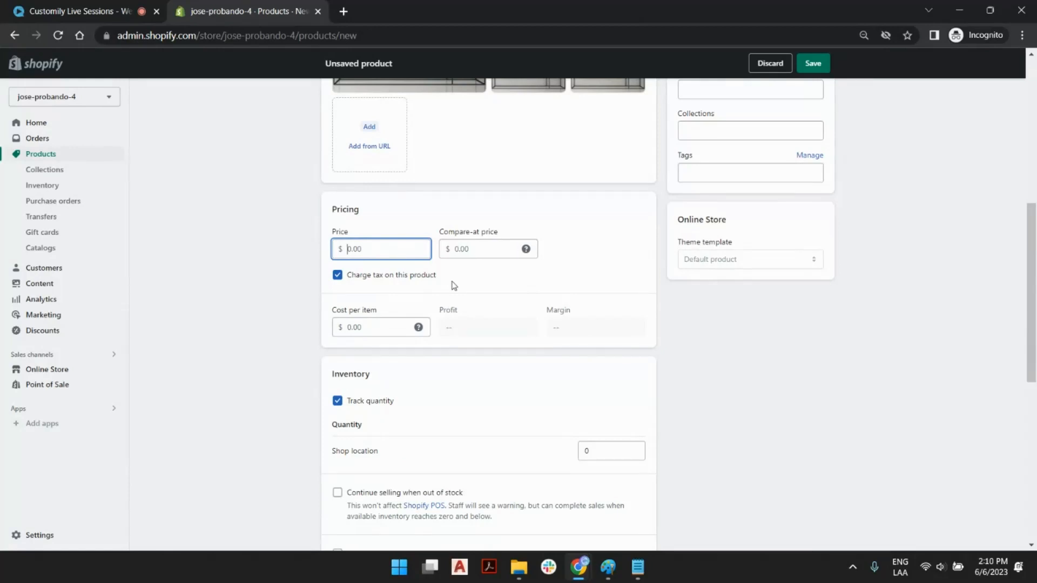
text(25)
click(586, 241)
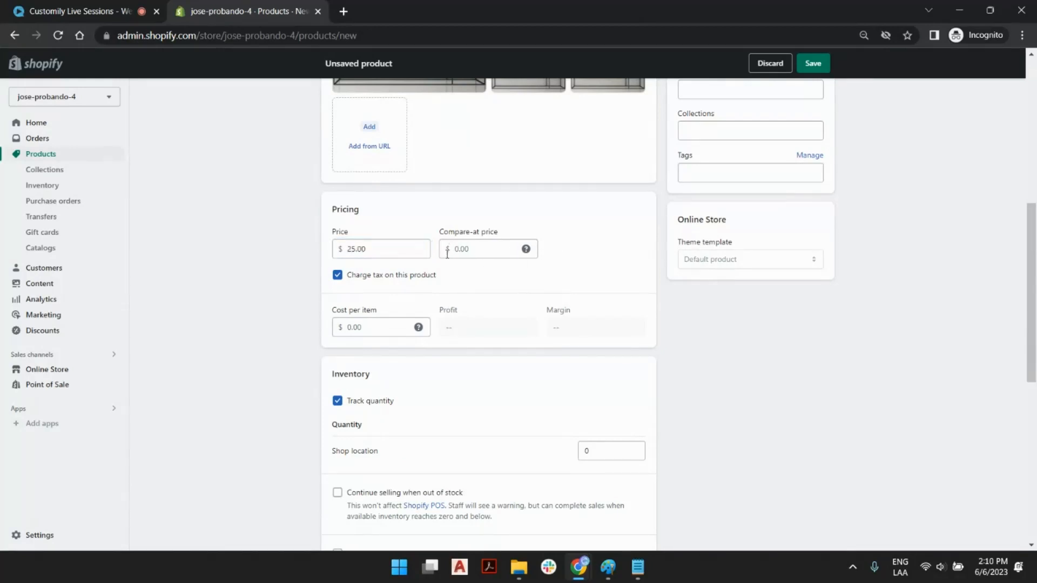
- Set the inventory quantity at the shop location to 100
scroll(447, 254, down, 4)
click(583, 247)
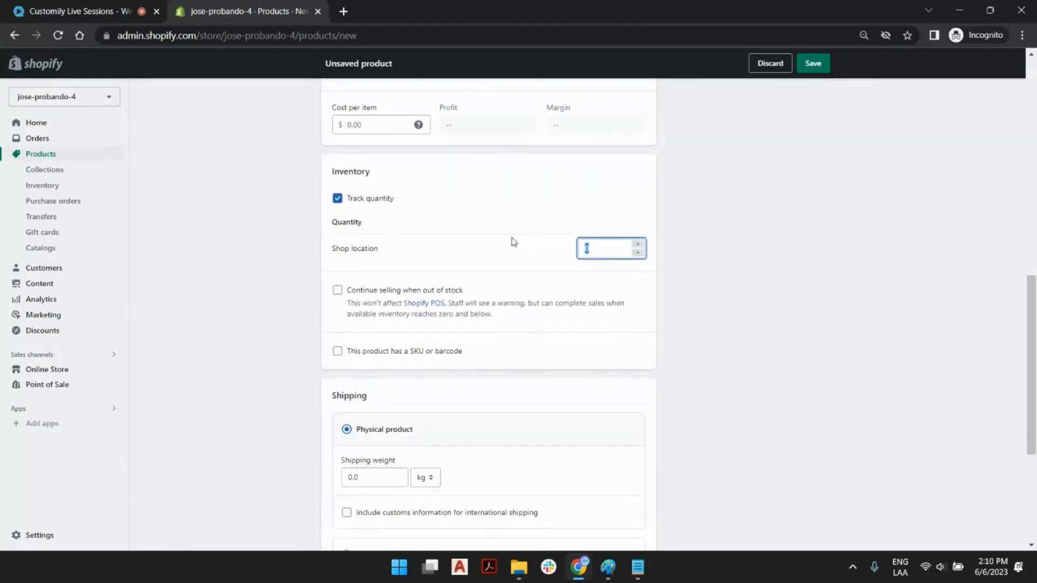
text(100)
click(516, 202)
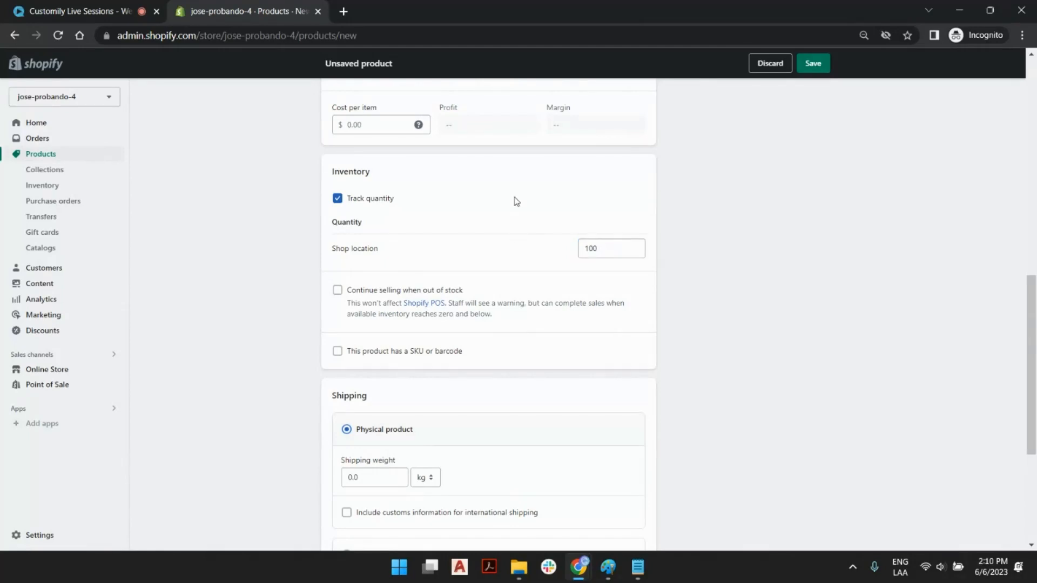
- Set the physical product's shipping weight to 1.0 kg
scroll(620, 231, down, 3)
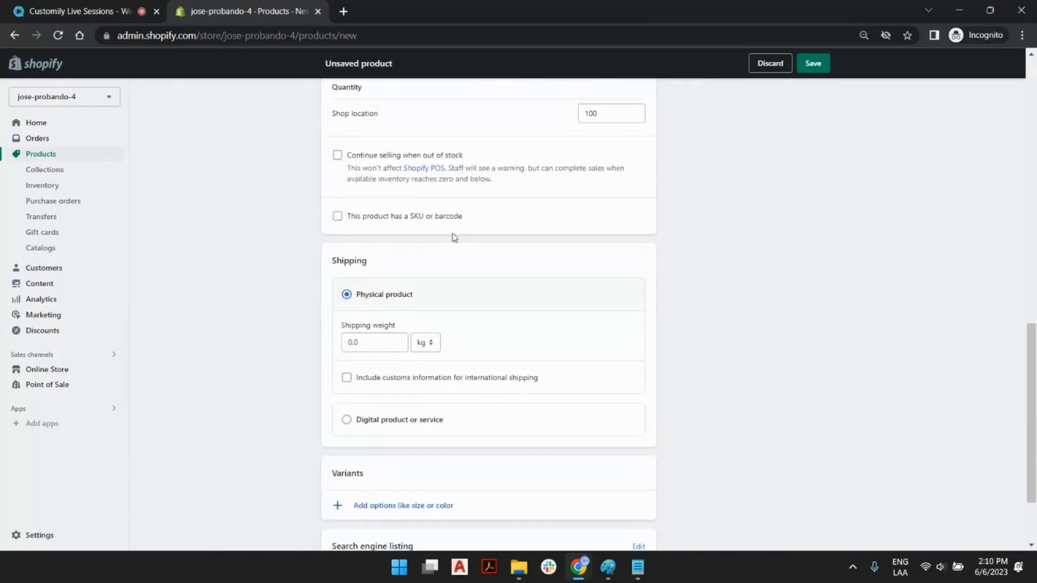
scroll(454, 238, down, 1)
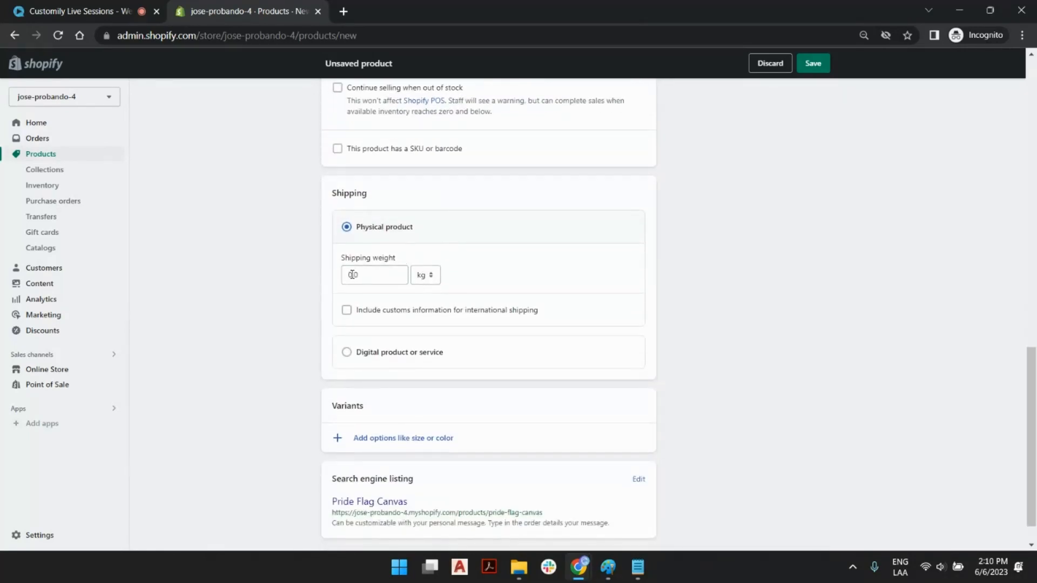
drag(352, 275, 344, 274)
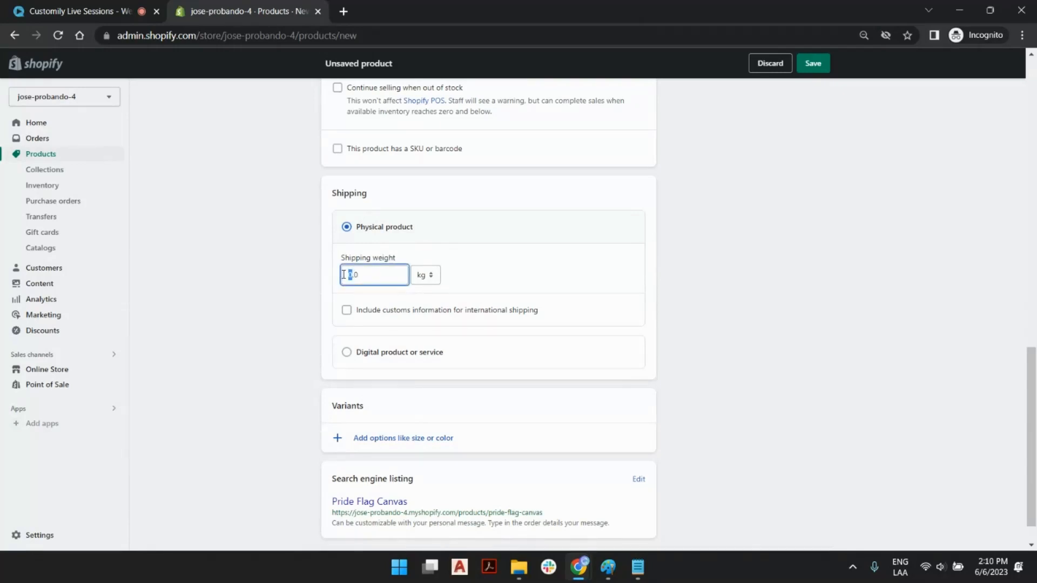
text(2)
click(721, 258)
click(348, 275)
key(Delete)
text(1)
click(590, 276)
- Review the completed product form and save the new product
scroll(620, 330, down, 2)
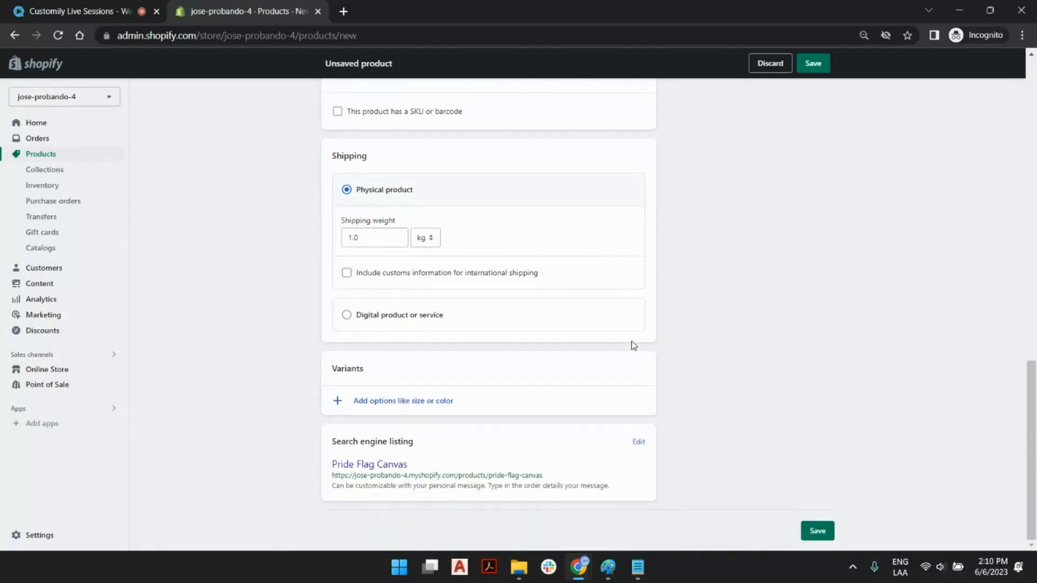
scroll(648, 388, up, 6)
scroll(799, 365, down, 6)
click(821, 532)
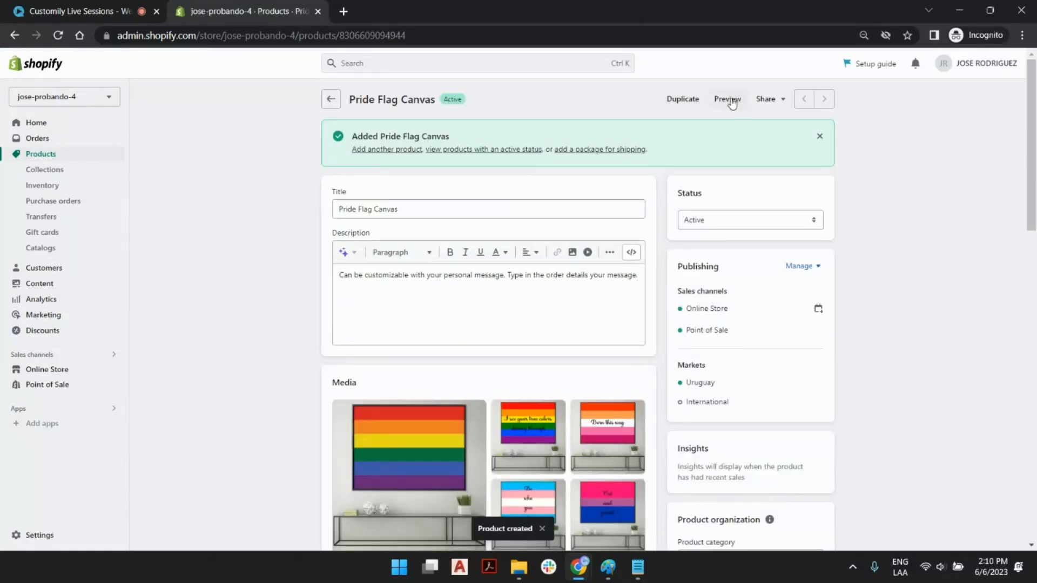
- Preview the Pride Flag Canvas page in the online store, comparing it with its admin product page
click(729, 100)
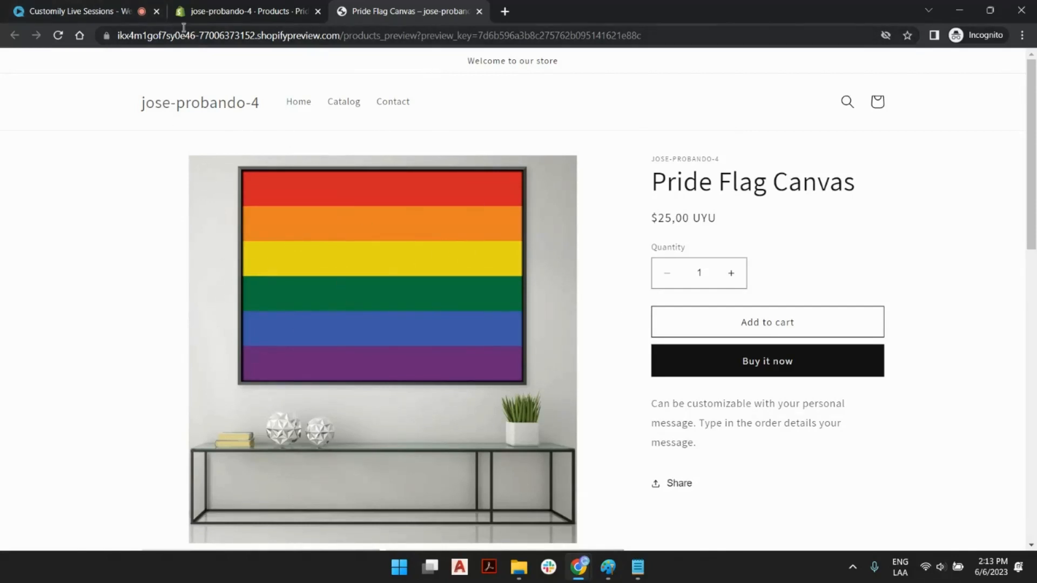
click(221, 11)
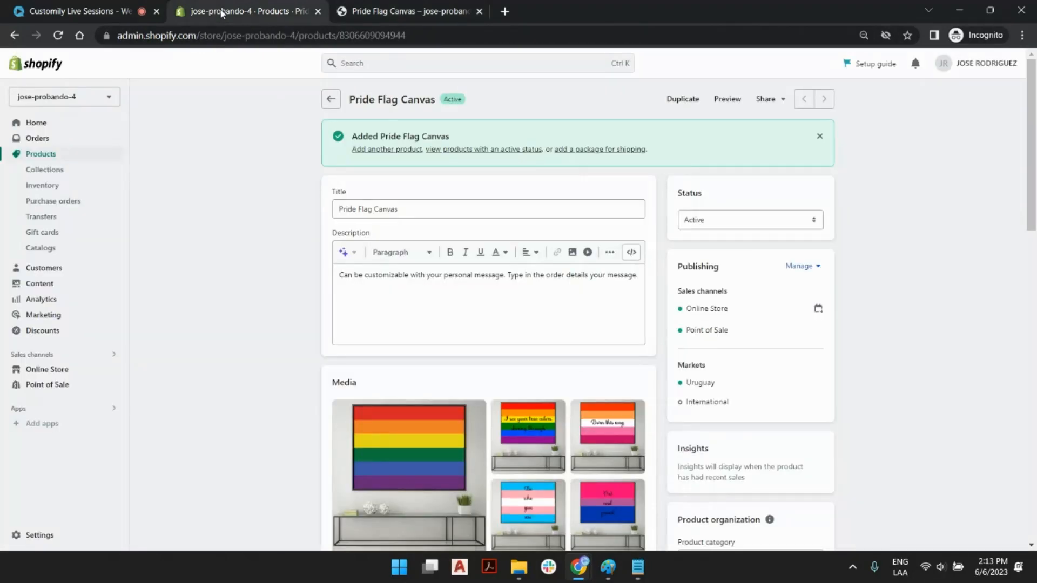
click(394, 8)
scroll(247, 188, down, 3)
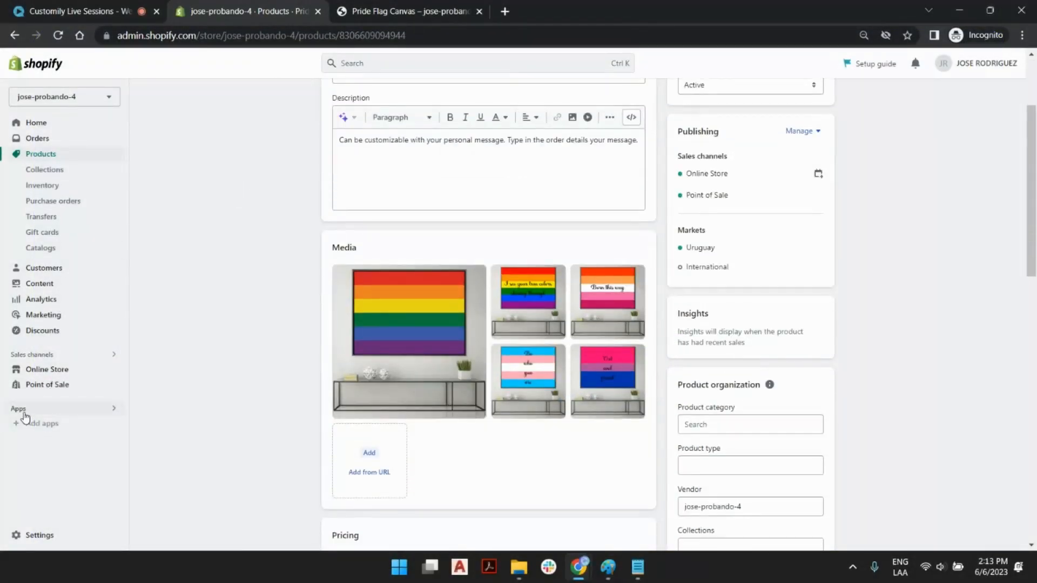
- Go to the Shopify App Store, search for "customily" and open the Customily Product Personalizer listing
click(52, 427)
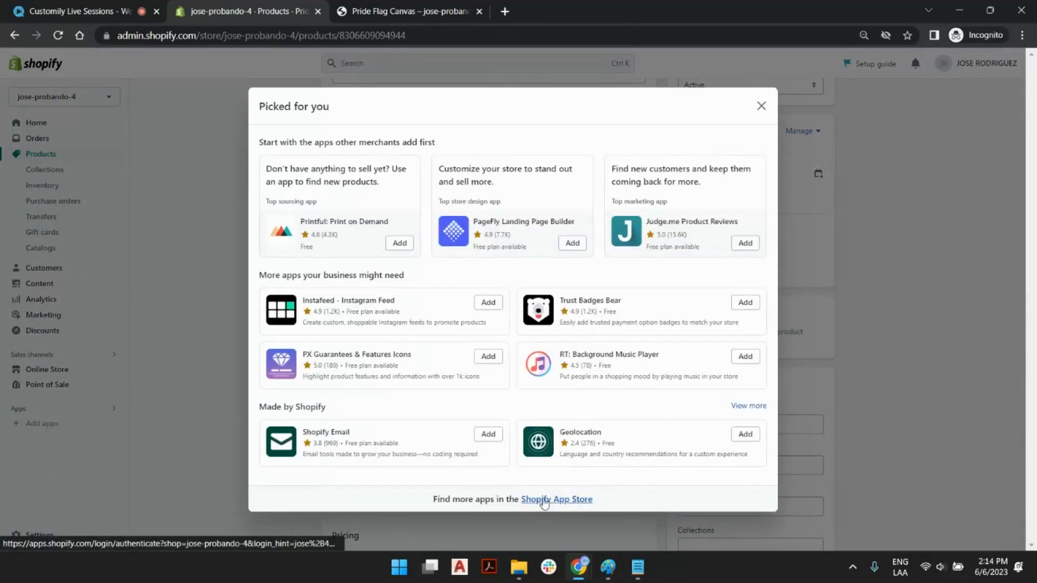
click(559, 500)
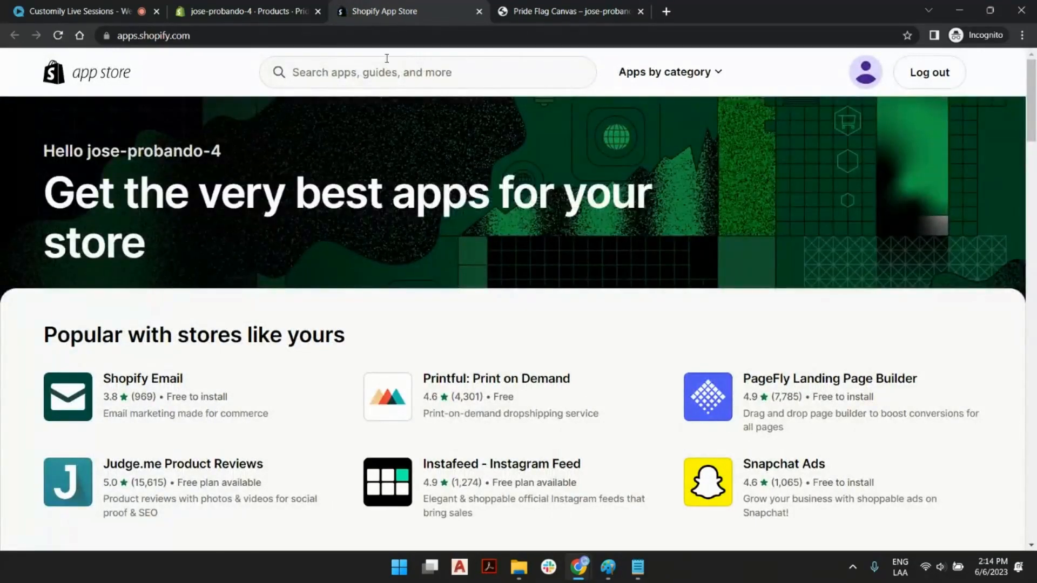
click(355, 73)
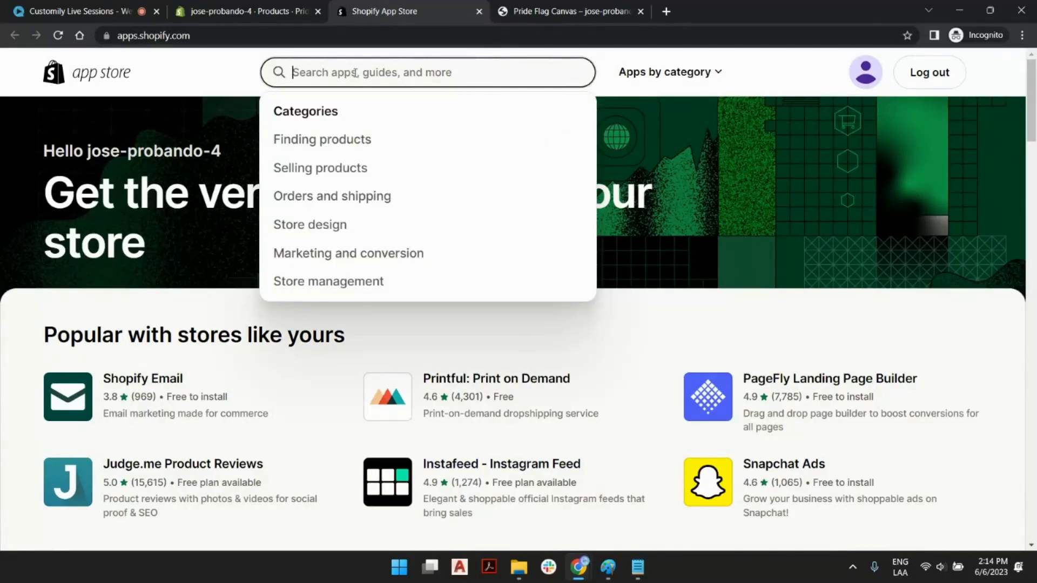
text(customily)
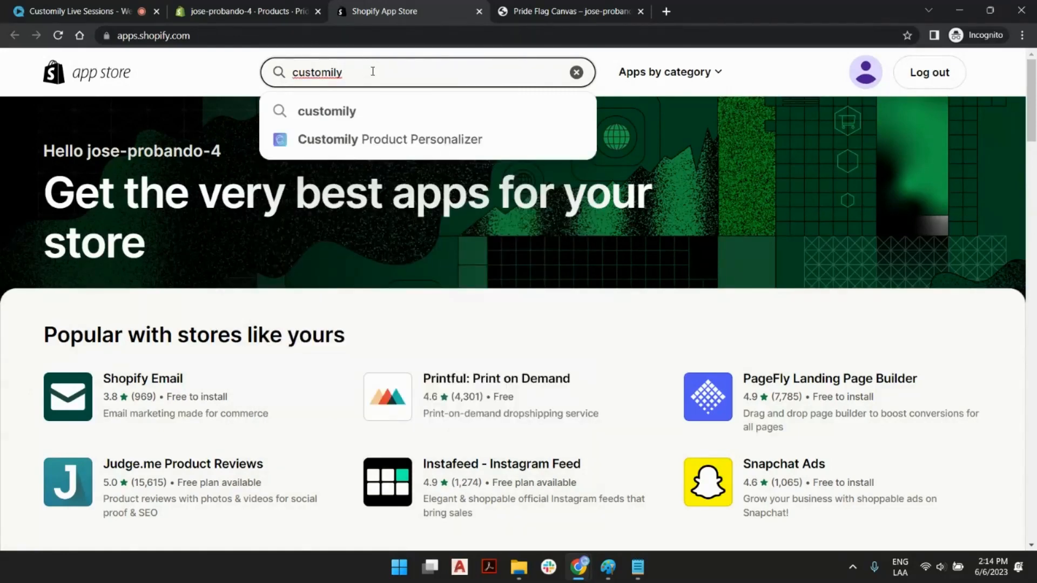
click(398, 141)
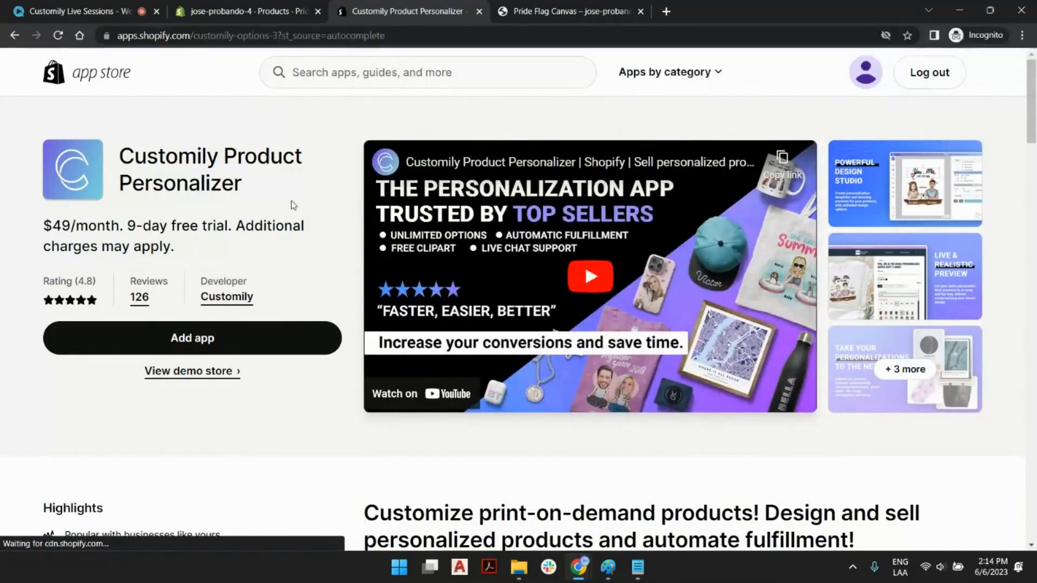
- Examine the app listing's description, feature list, integrations, pricing plan and customer reviews
scroll(346, 326, down, 2)
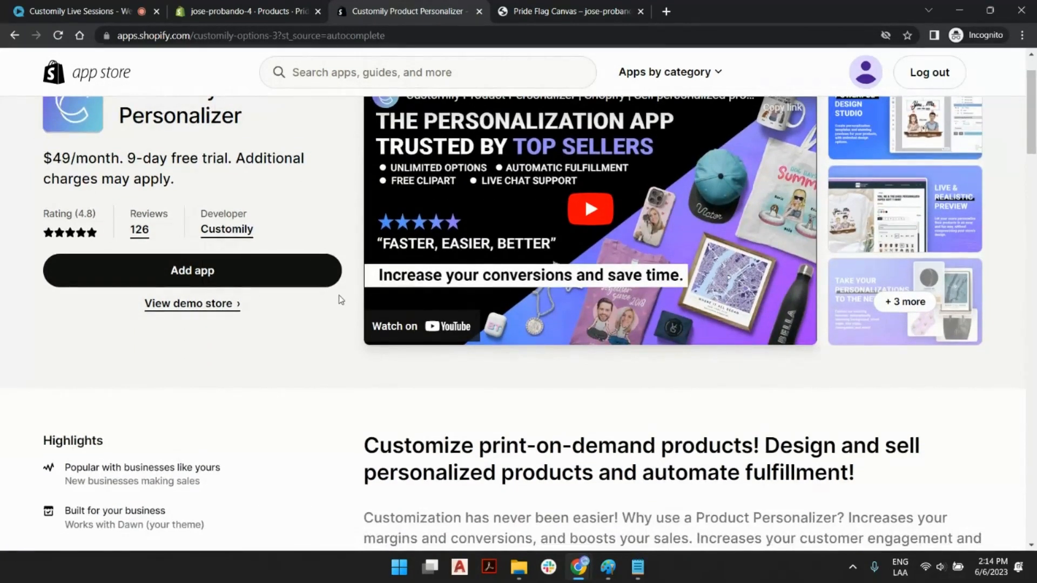
scroll(325, 286, down, 4)
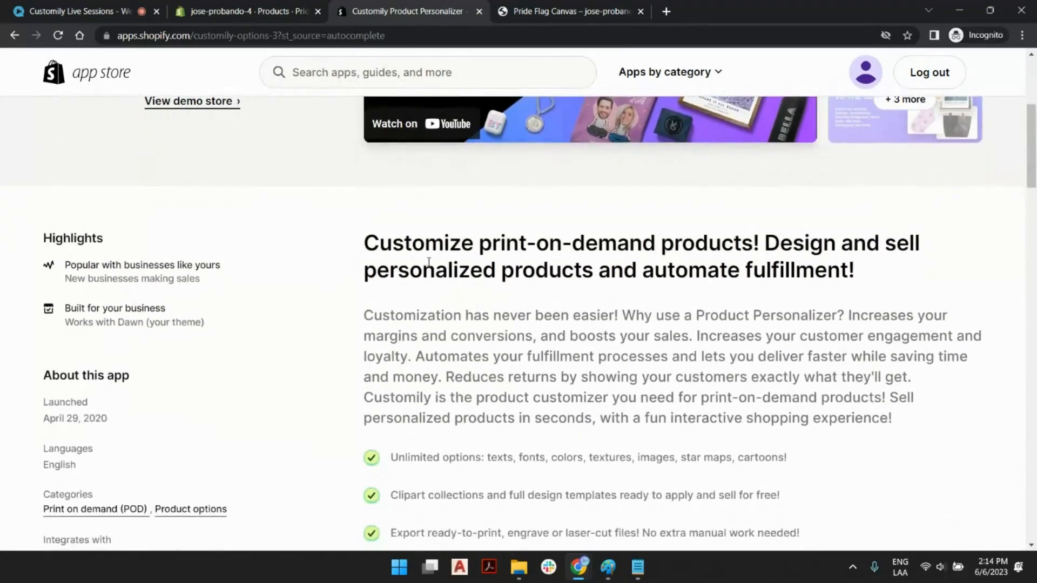
scroll(489, 247, down, 4)
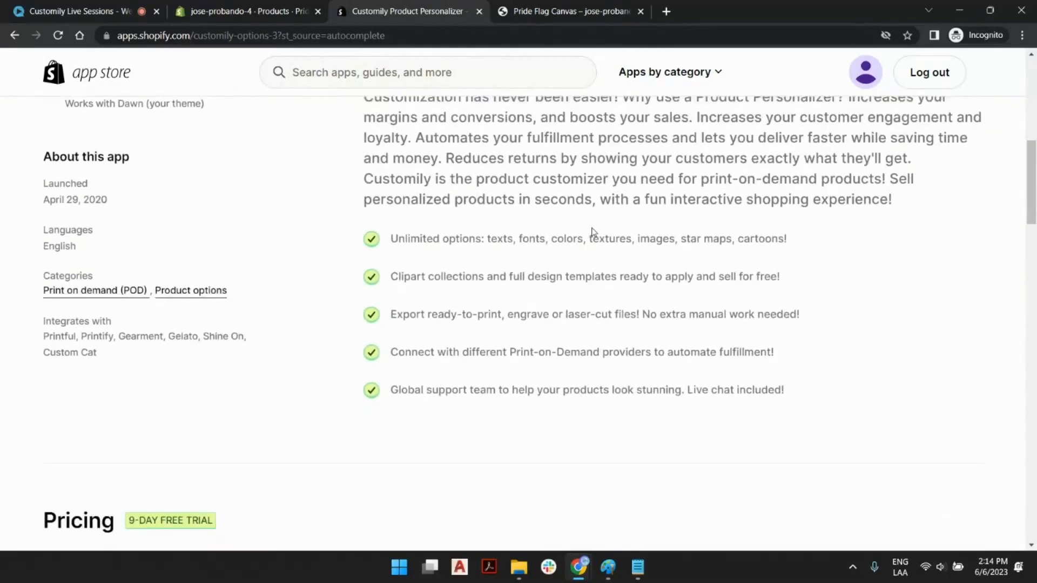
scroll(592, 228, down, 10)
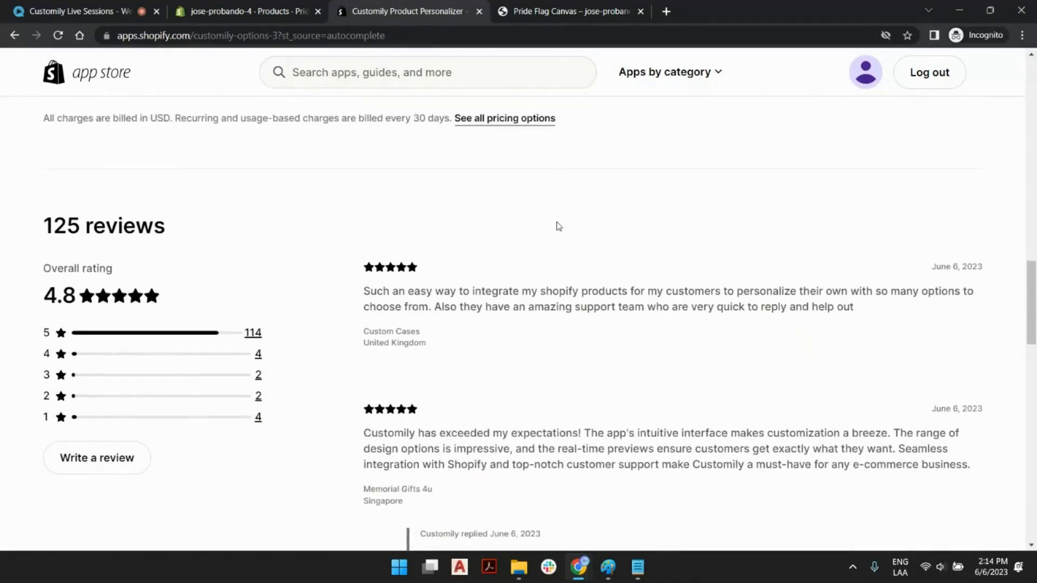
scroll(543, 226, up, 3)
scroll(544, 226, up, 6)
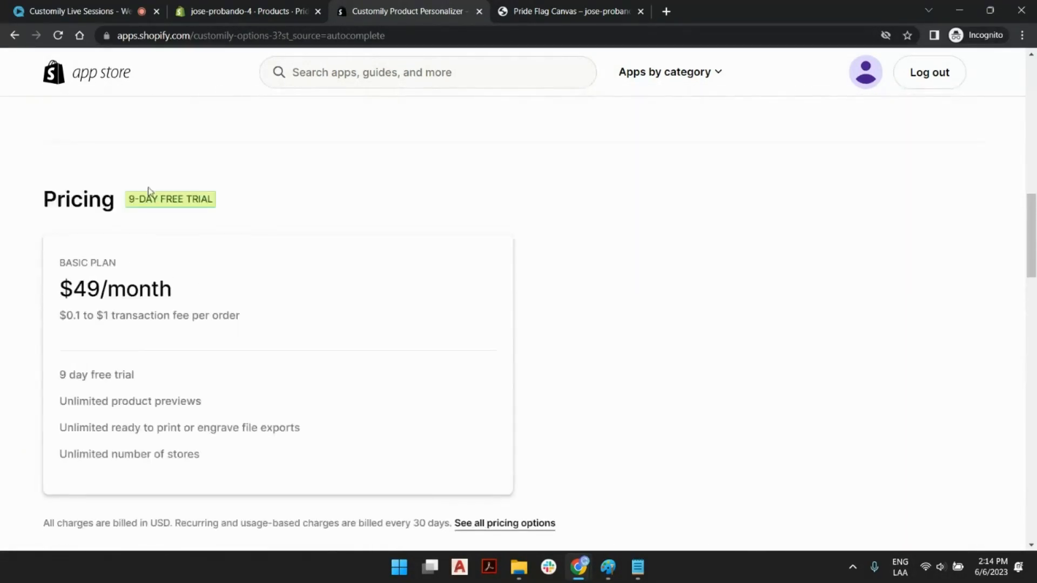
scroll(514, 344, up, 3)
scroll(569, 259, up, 3)
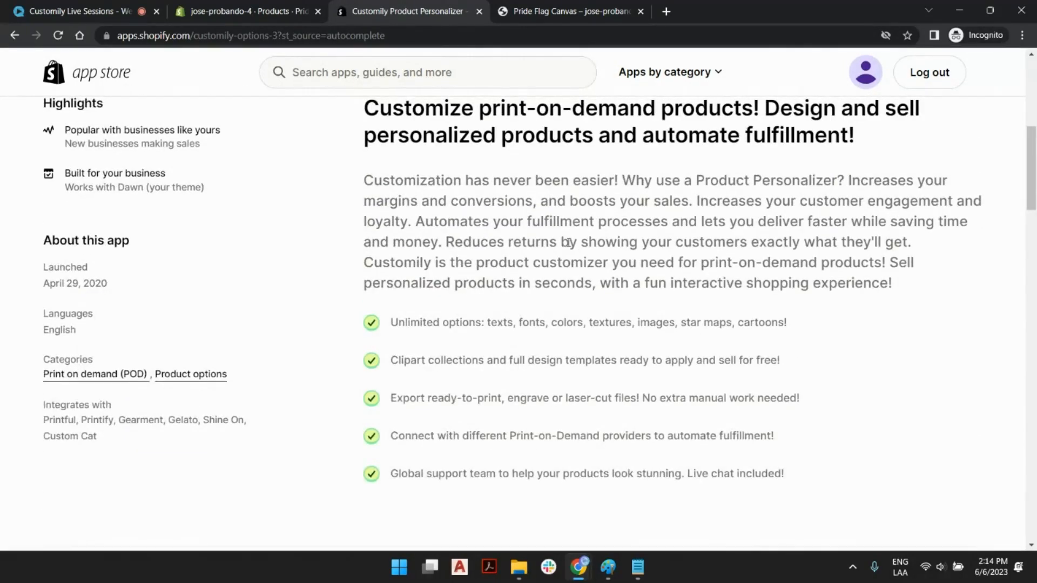
scroll(568, 242, up, 6)
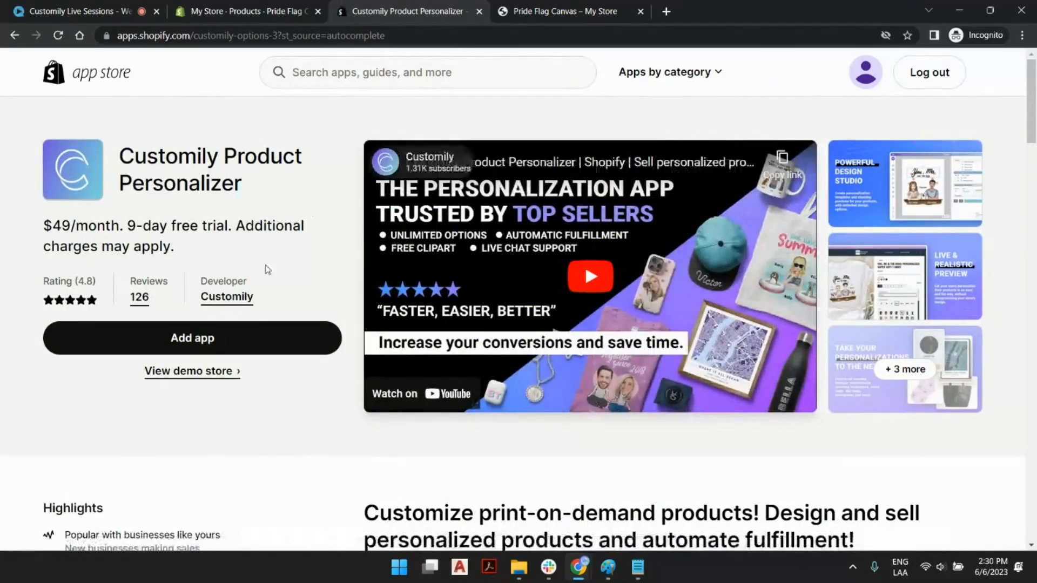
- Install the Customily Product Personalizer app after reviewing its store permissions, and approve its subscription
click(197, 348)
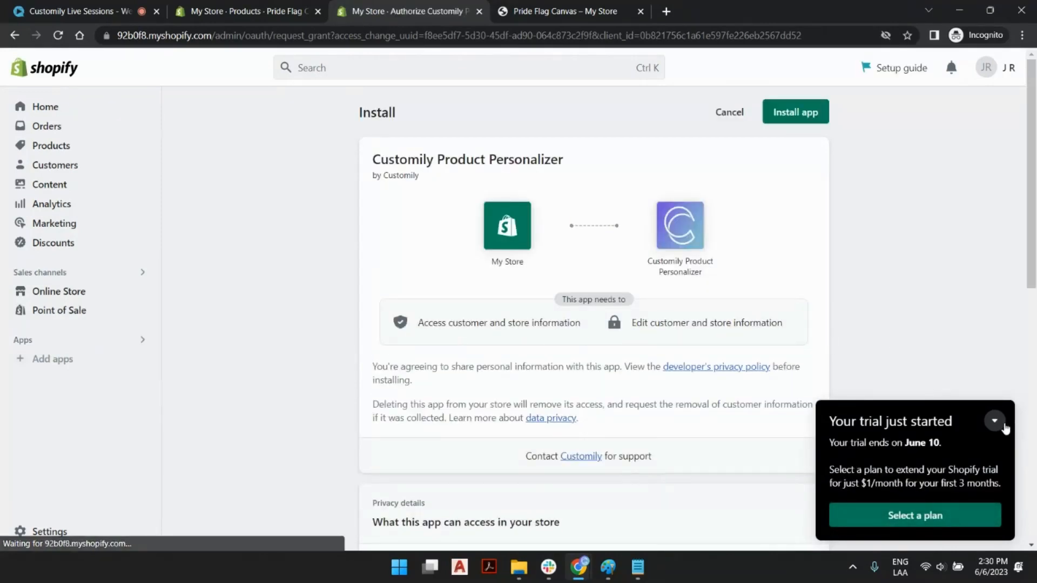
click(995, 446)
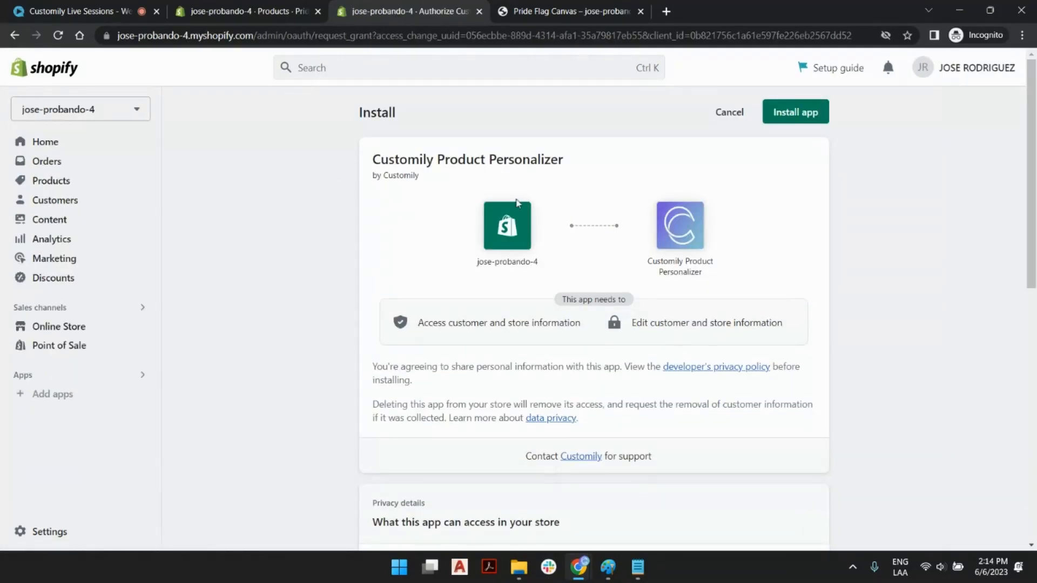
scroll(264, 356, down, 5)
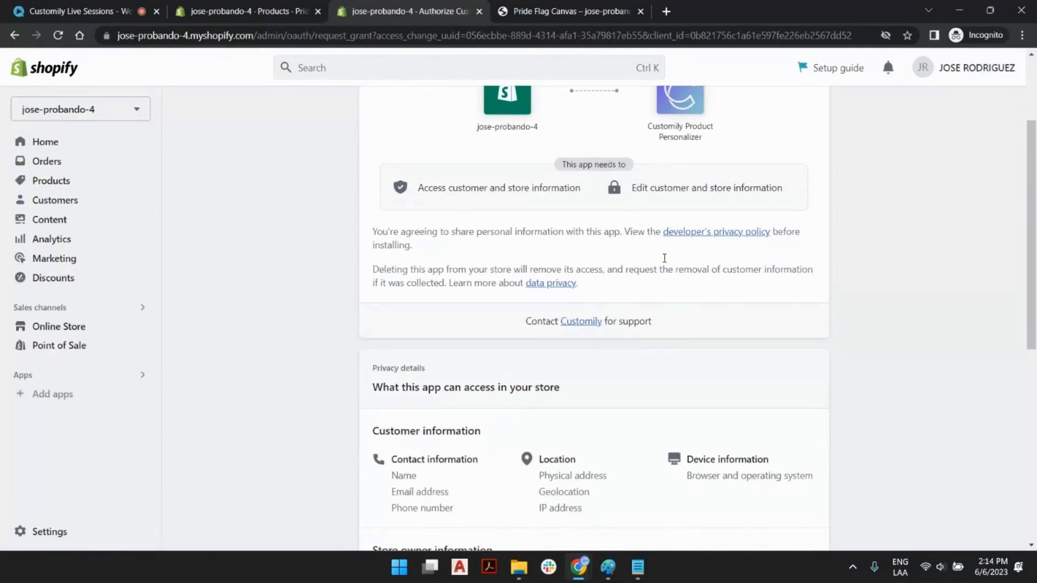
scroll(884, 254, down, 5)
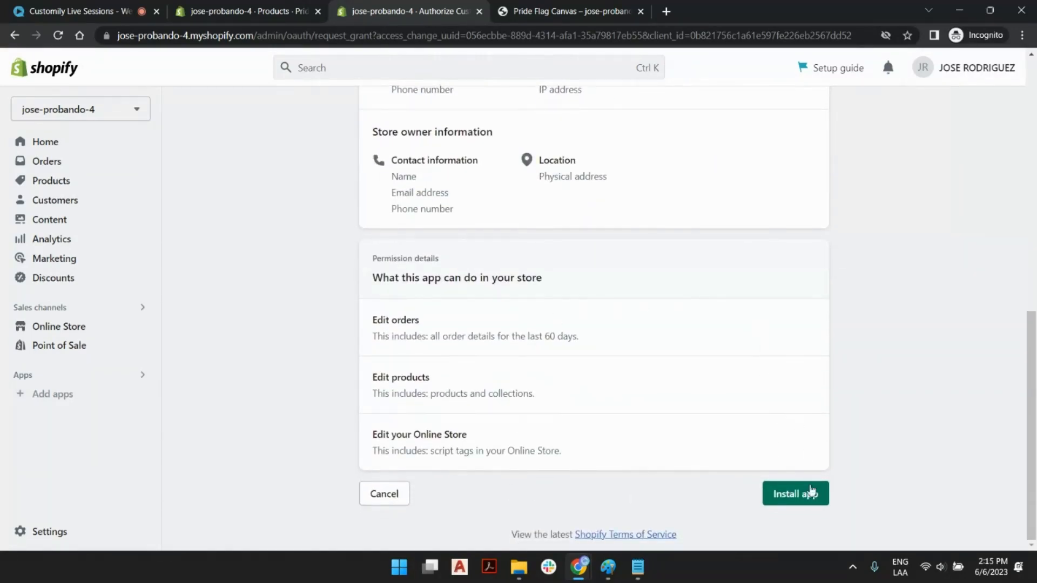
click(805, 500)
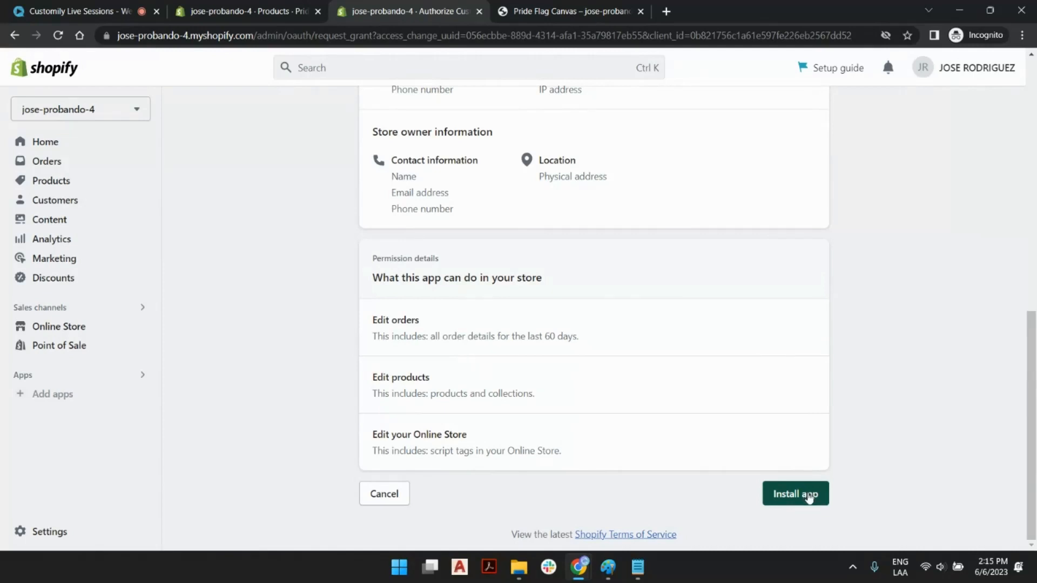
scroll(807, 498, up, 10)
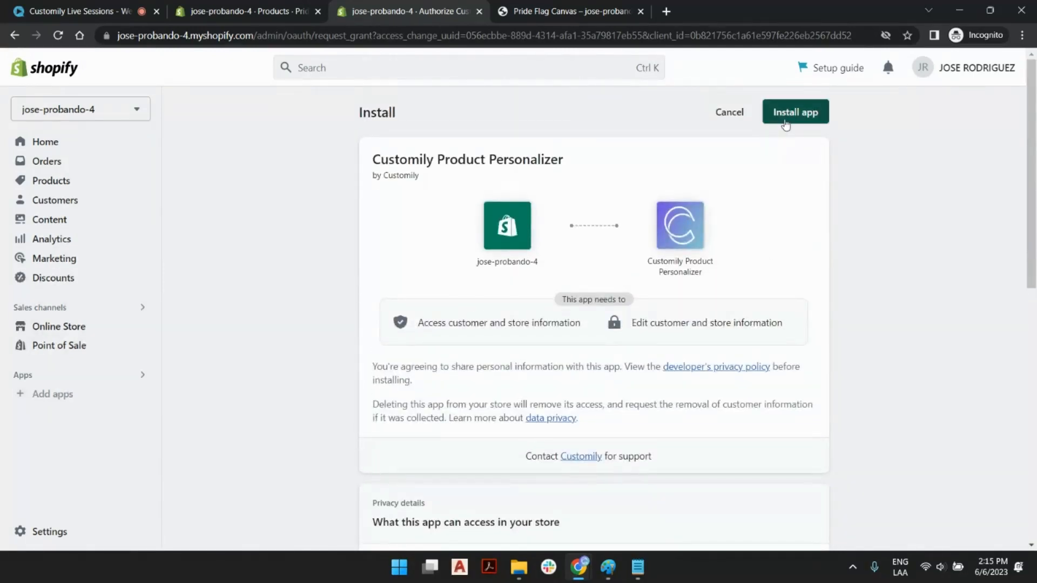
click(786, 122)
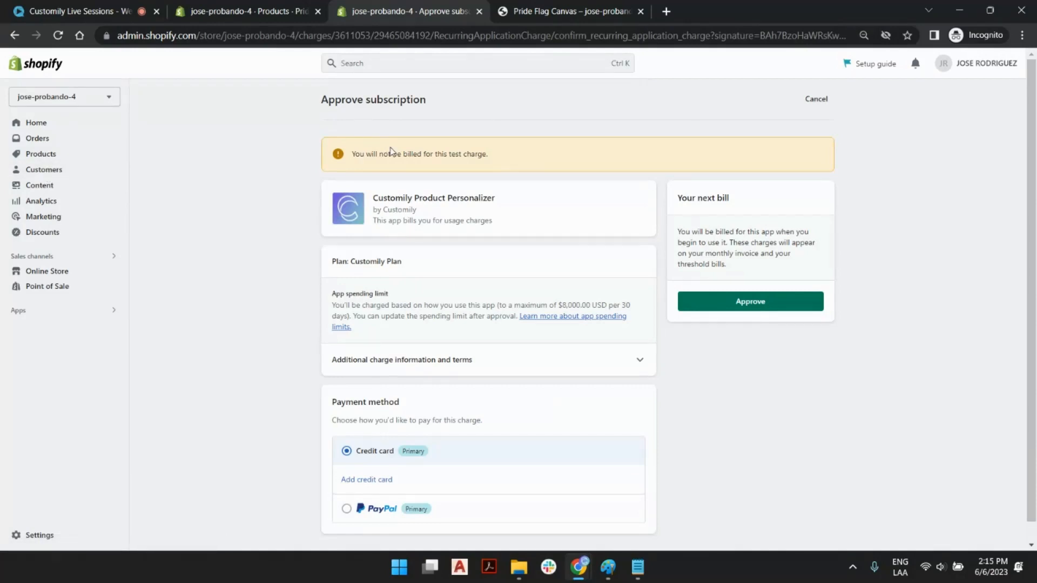
scroll(276, 358, down, 1)
click(732, 306)
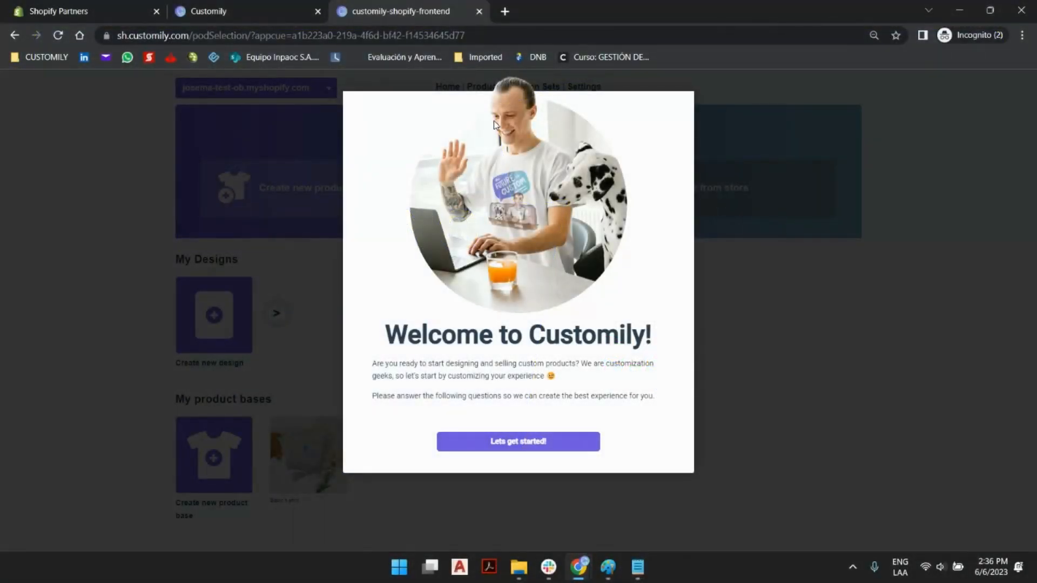
- Start the Customily welcome questionnaire and answer which kinds of products to personalize, including Canvas / Posters
click(546, 443)
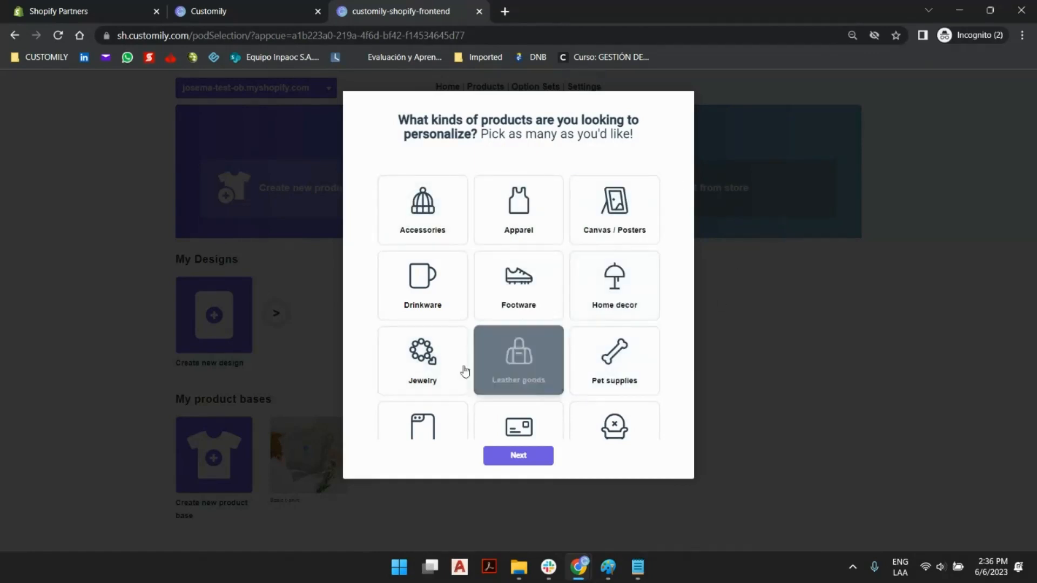
click(637, 268)
click(625, 222)
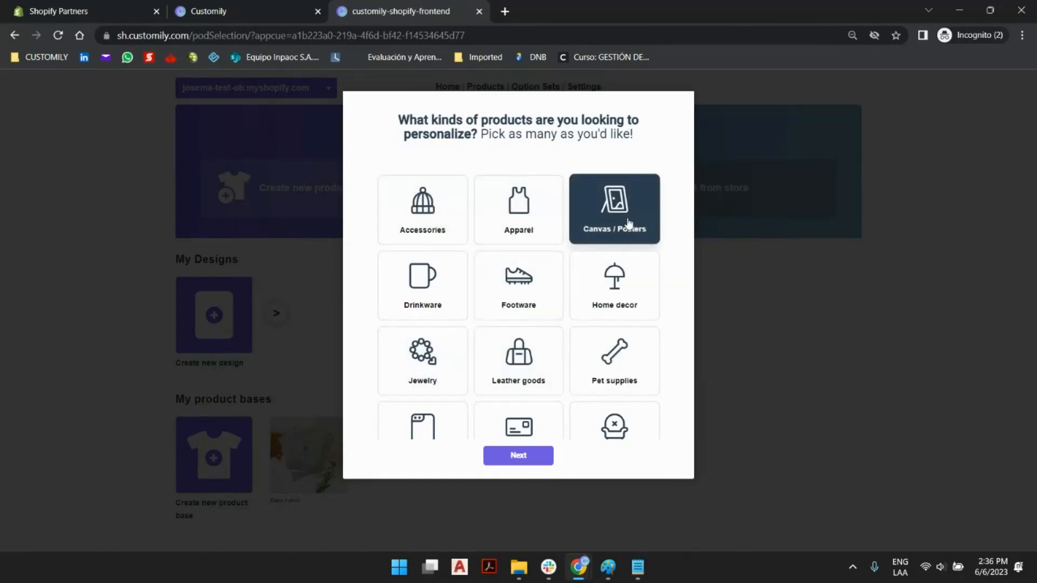
click(531, 257)
scroll(532, 258, down, 3)
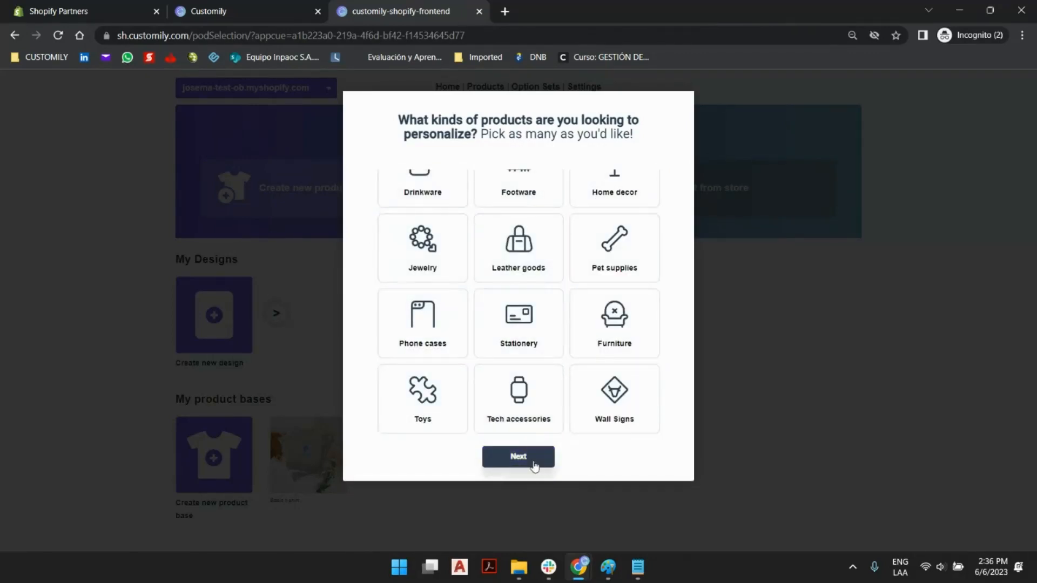
click(518, 455)
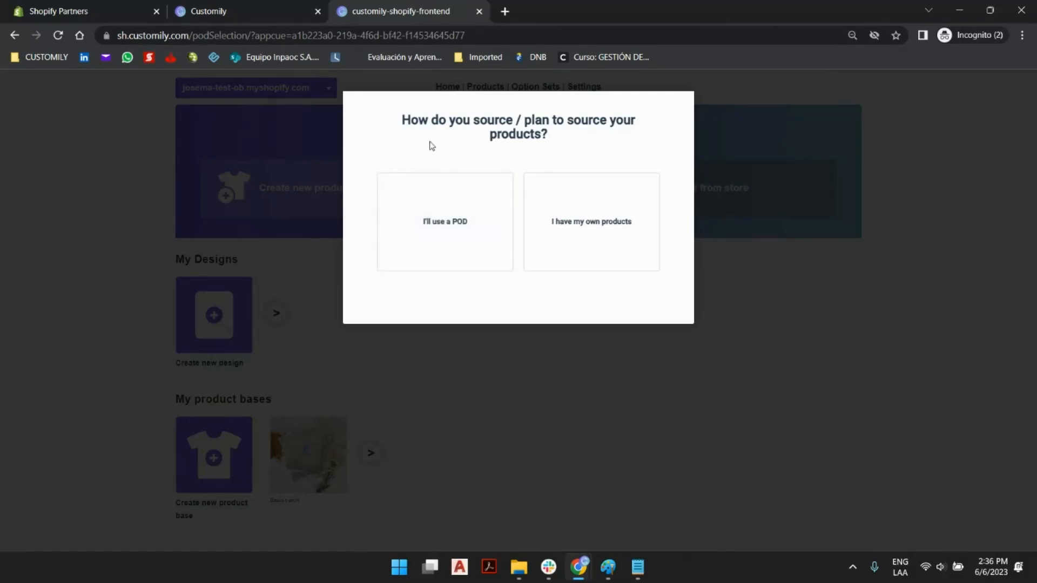
- Answer that a POD will source the products and that designs are needed, and begin the guided tour
click(445, 221)
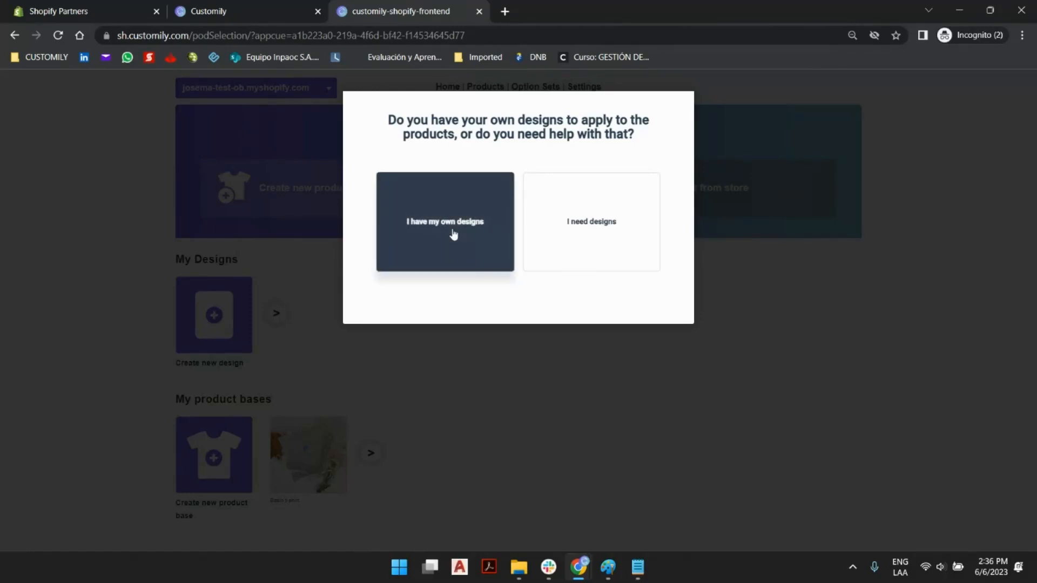
click(569, 232)
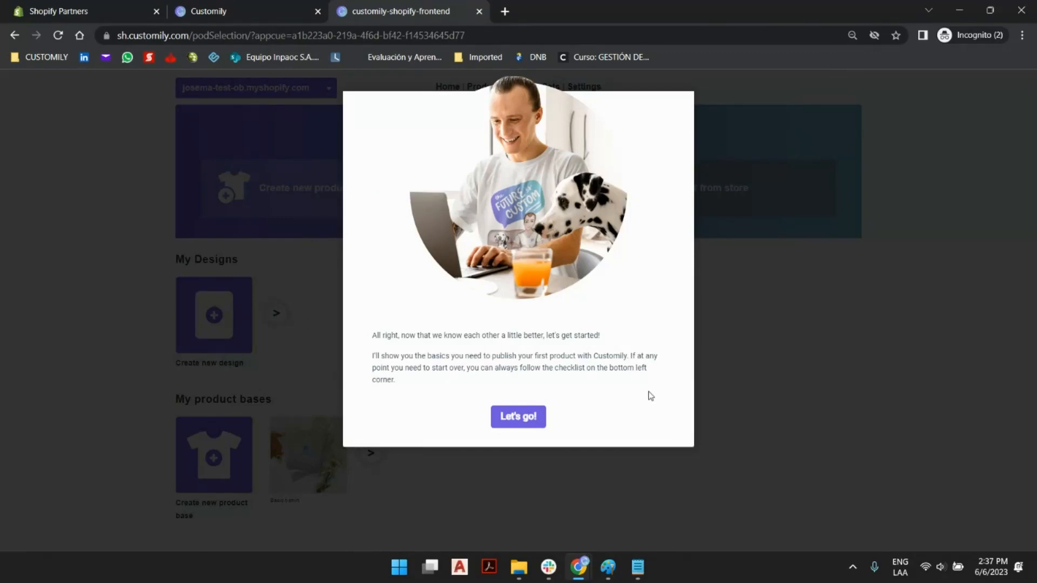
click(518, 417)
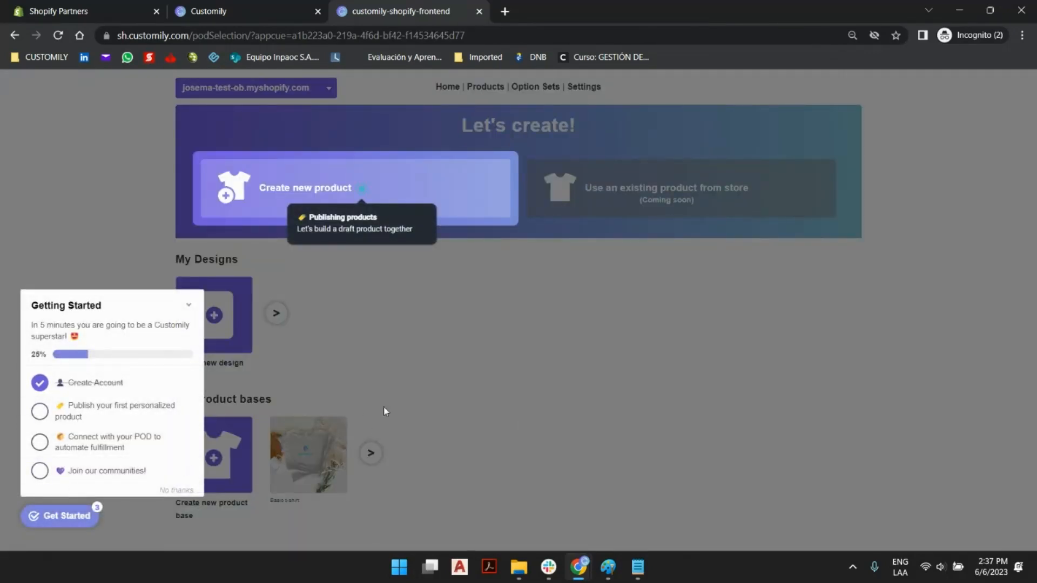
- Create a new product from the provider Gelato, based on the Classic Unisex Crewneck T-shirt
click(485, 194)
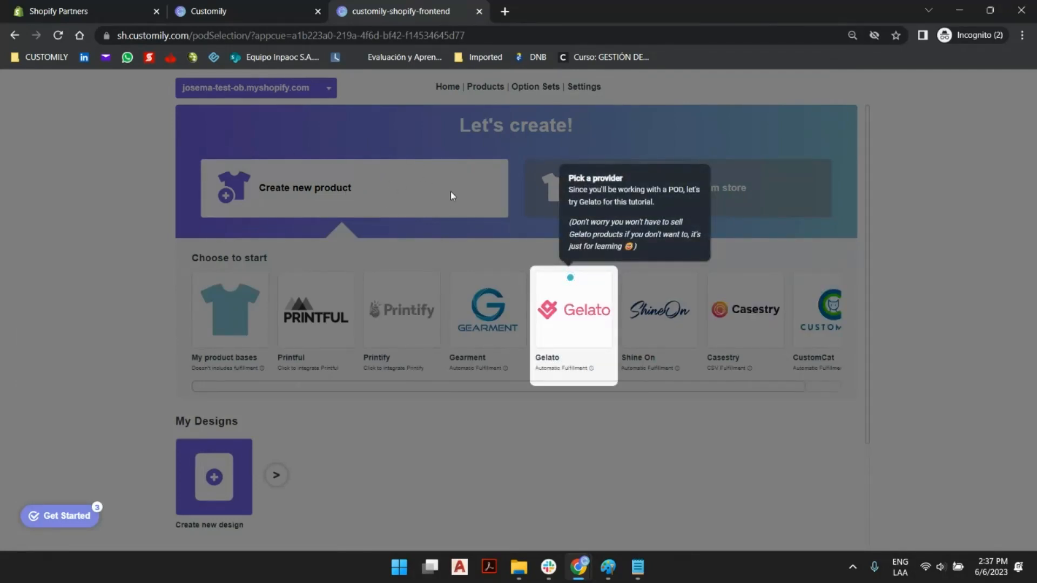
click(579, 313)
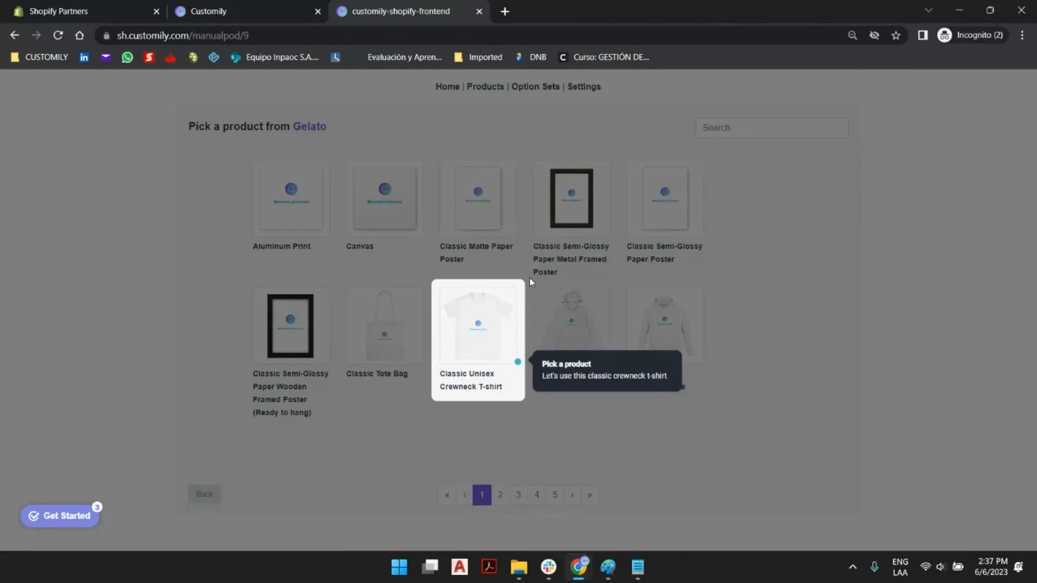
click(493, 317)
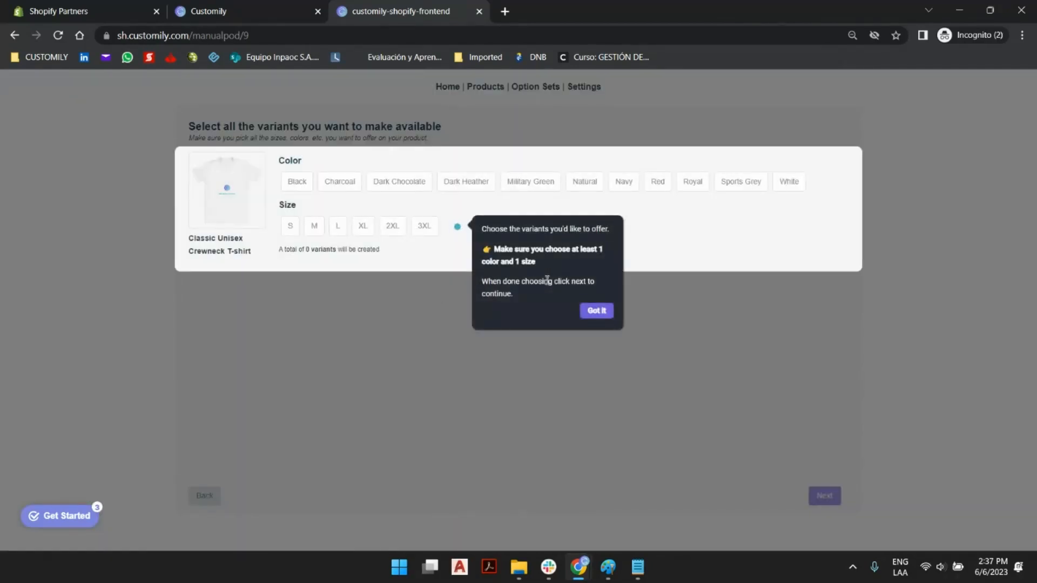
- Choose the T-shirt variants with colors Black and White in size S, and continue to the design stage
click(596, 311)
click(298, 182)
click(292, 227)
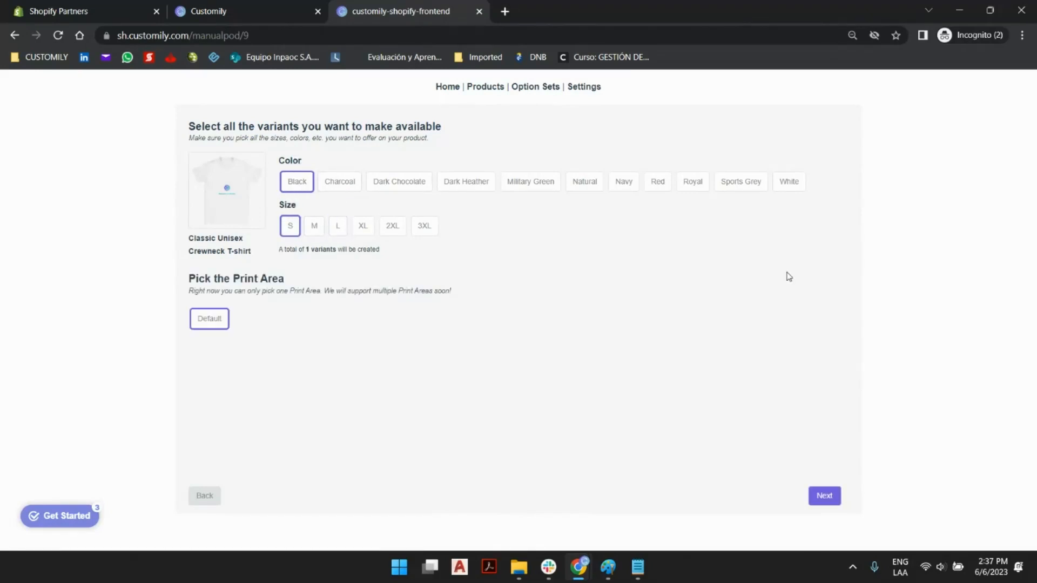
click(792, 184)
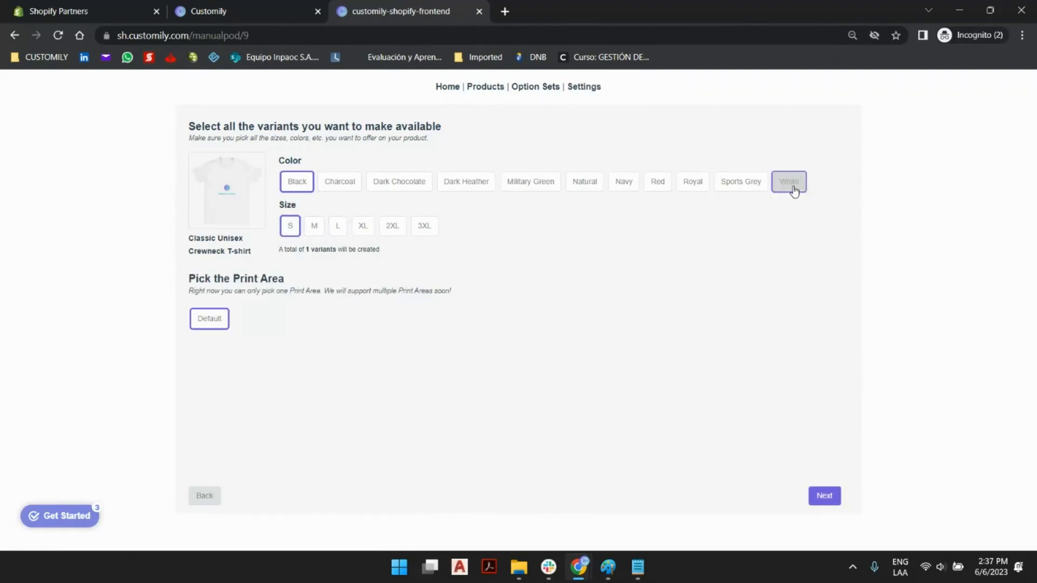
click(824, 496)
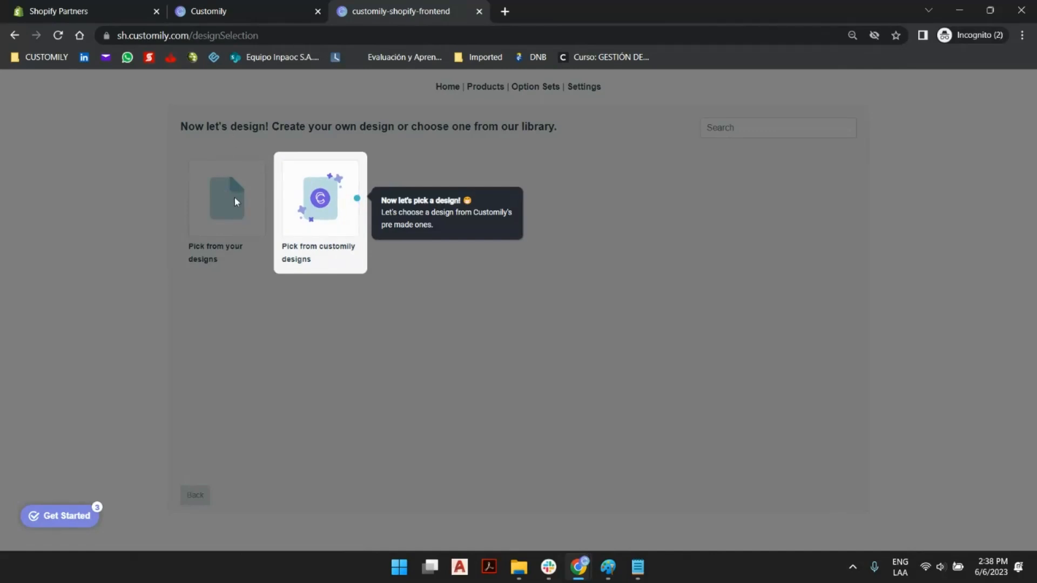
- Open Customily's pre-made design library and browse the Pride, Grandpa, Heart Acrylic Plaques and Spring Season categories
click(333, 205)
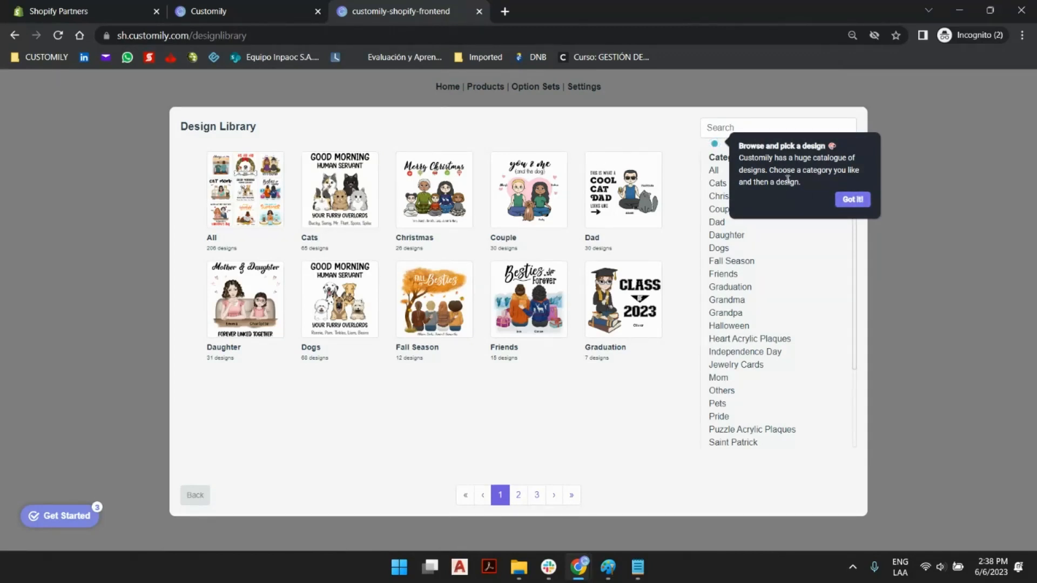
click(862, 201)
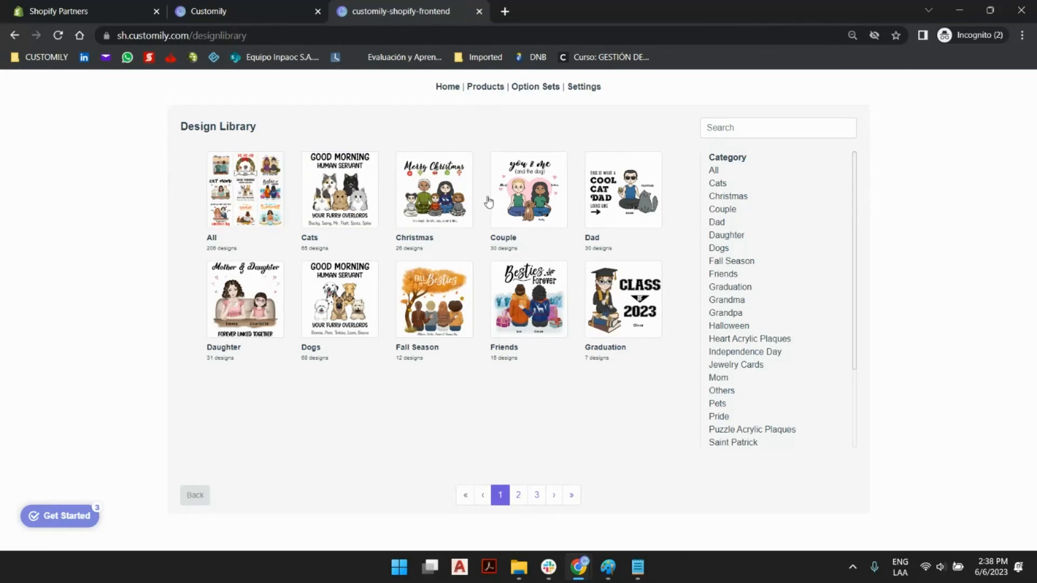
scroll(737, 377, down, 2)
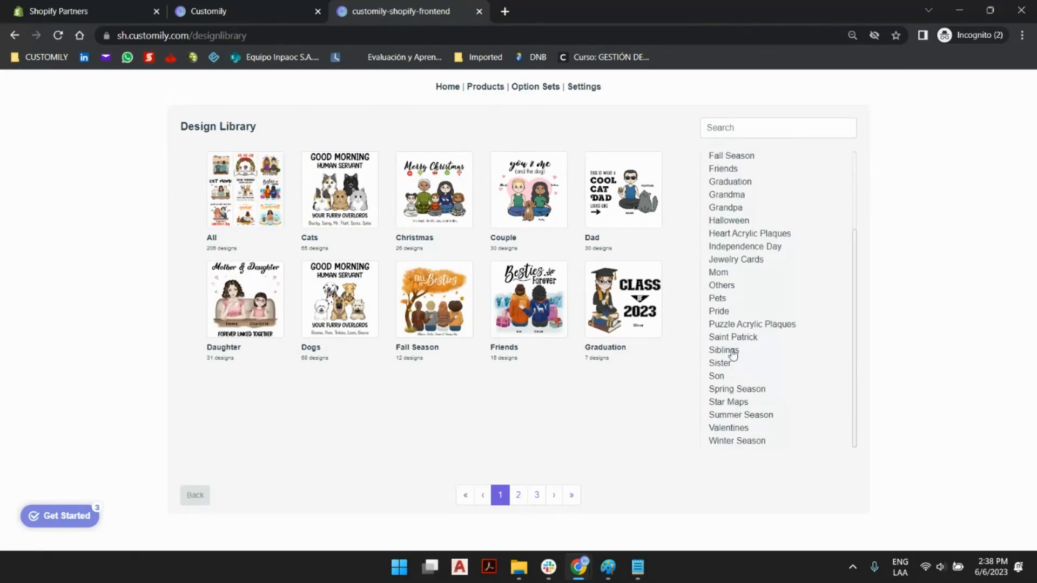
click(718, 313)
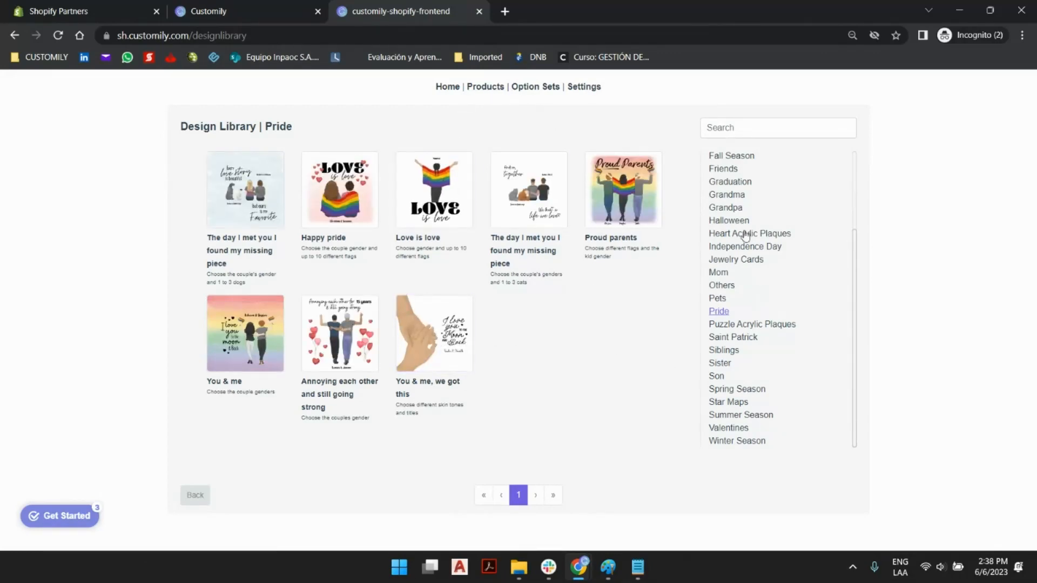
click(738, 210)
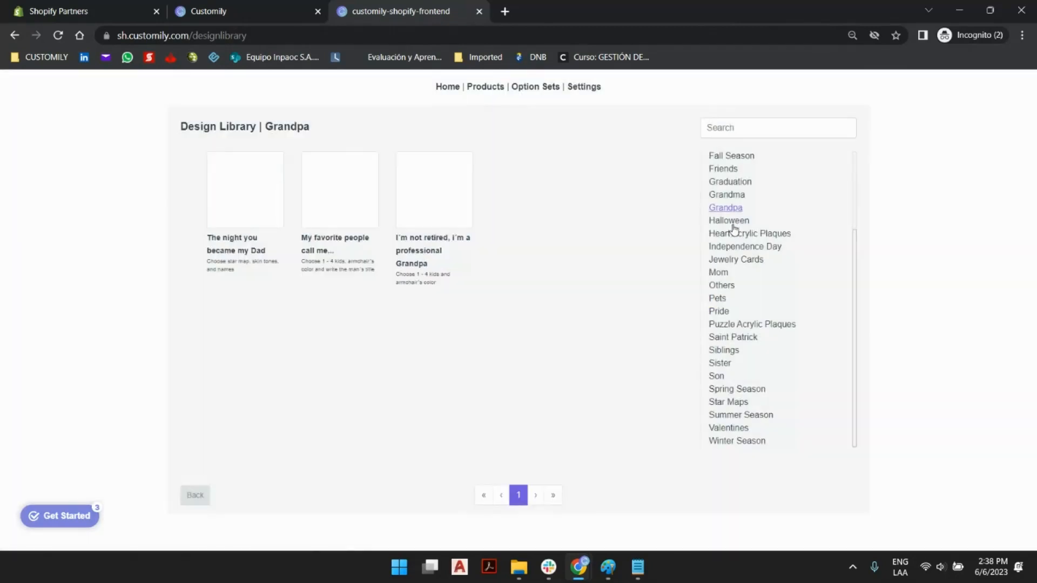
click(734, 235)
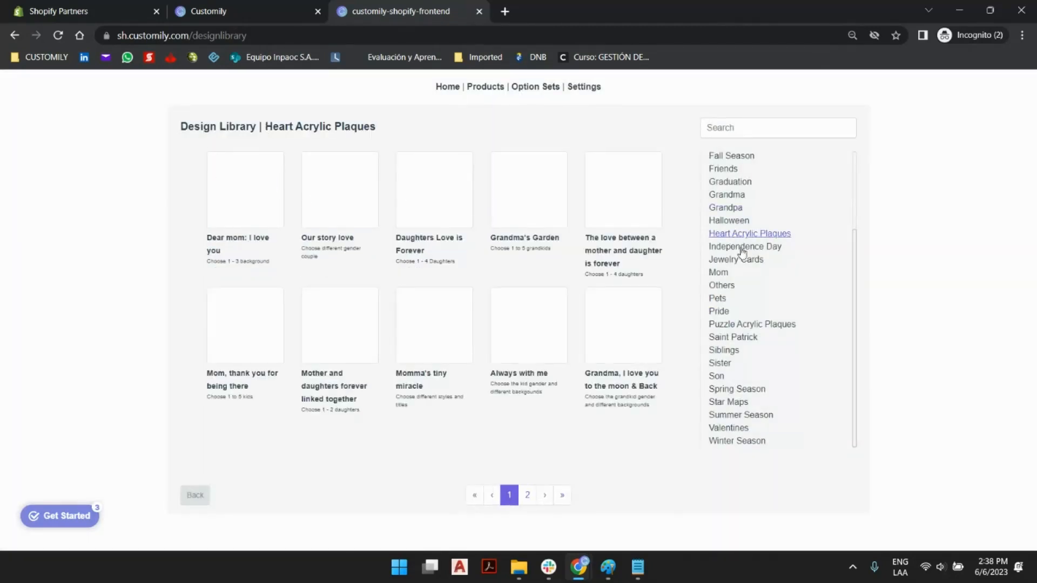
click(732, 391)
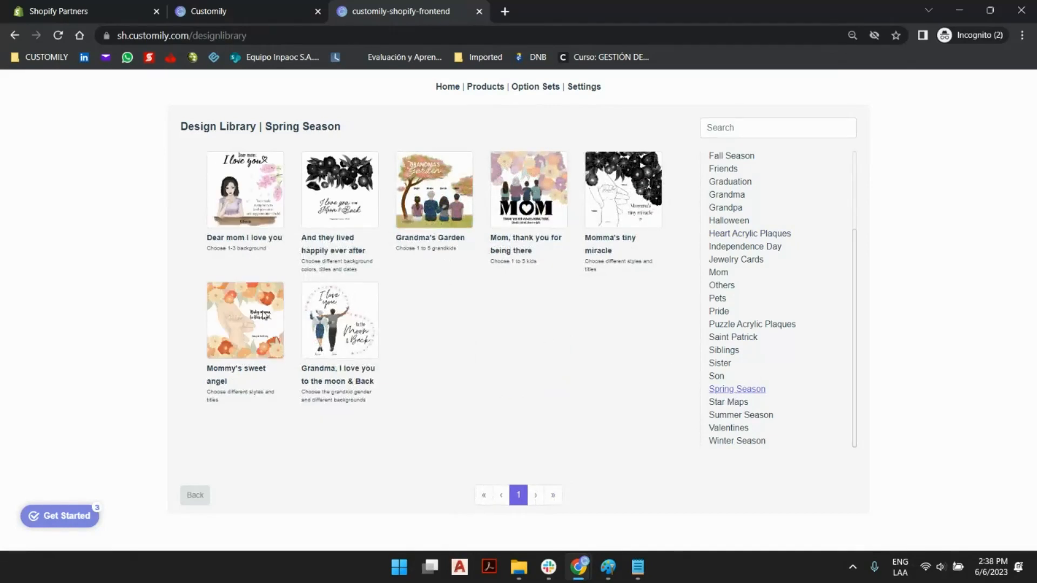
- Browse the Christmas designs through their second page and look over the full list of design categories
scroll(775, 235, up, 2)
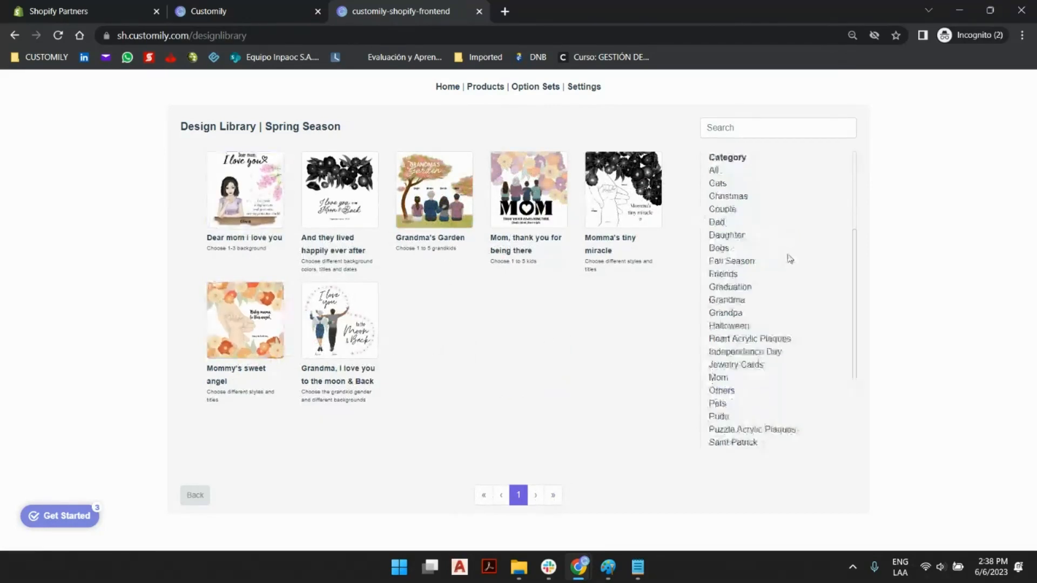
click(727, 196)
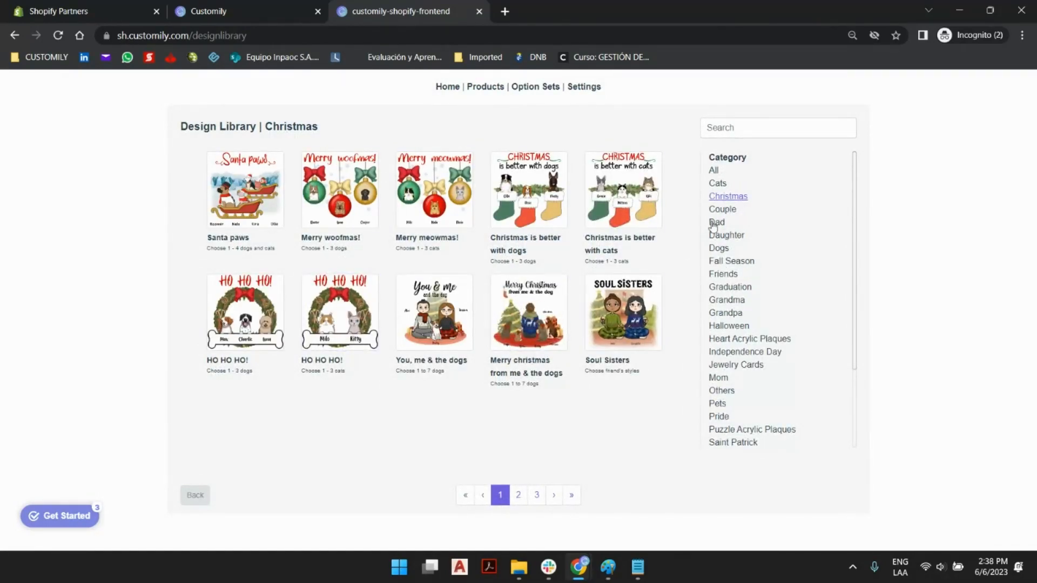
click(518, 494)
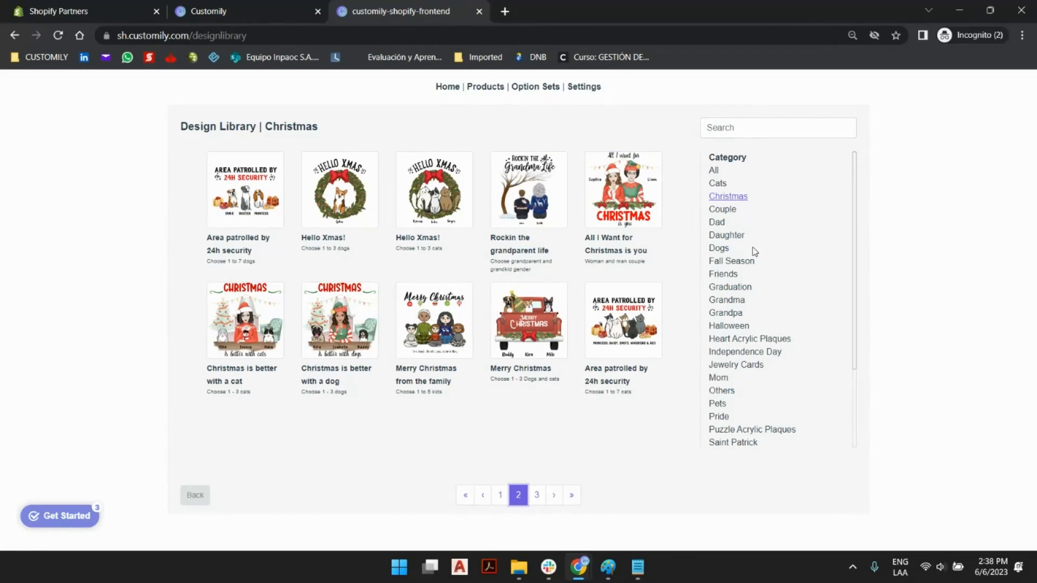
scroll(752, 247, down, 2)
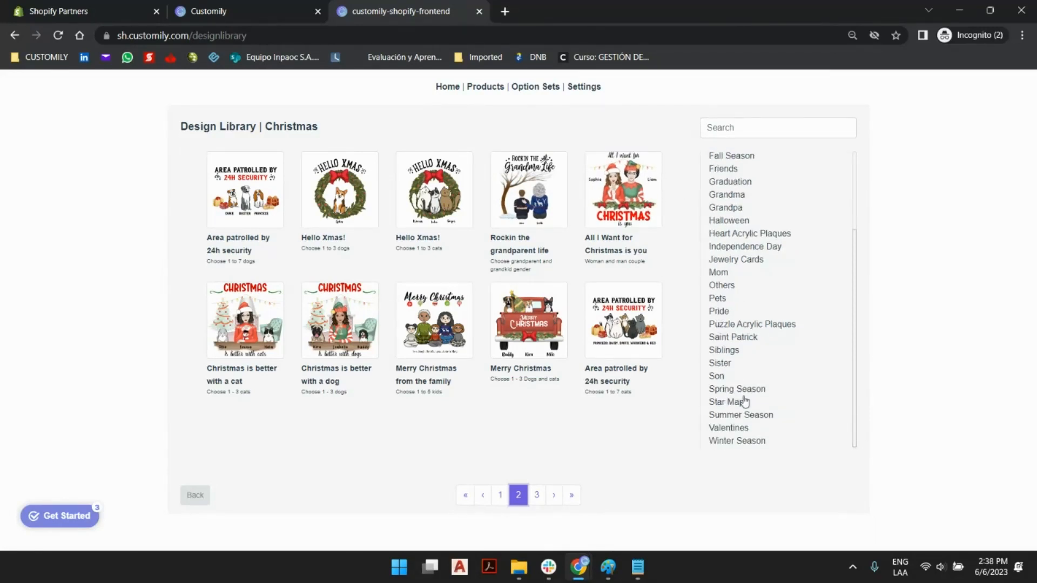
scroll(740, 356, up, 2)
scroll(729, 245, down, 2)
scroll(750, 278, up, 2)
scroll(754, 250, down, 2)
- Choose the "Love is love" design from the Pride category and create the product in the second listed store
click(726, 312)
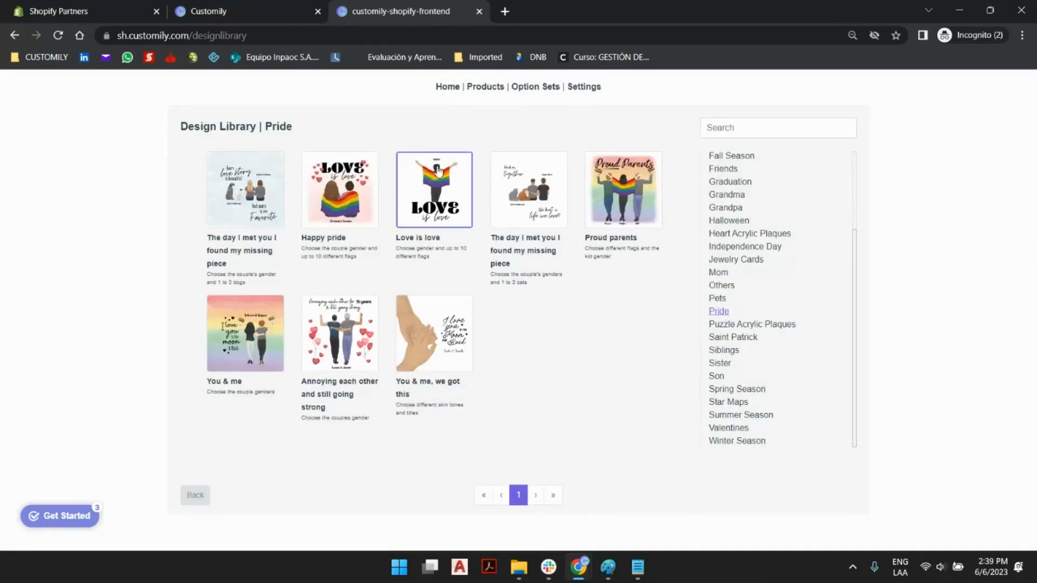
click(437, 183)
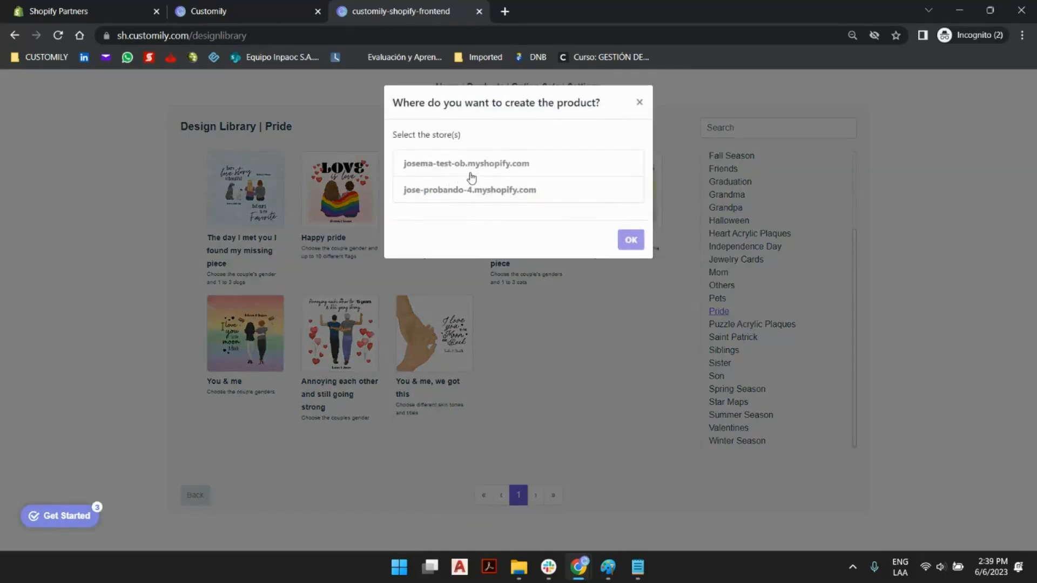
click(474, 190)
click(630, 239)
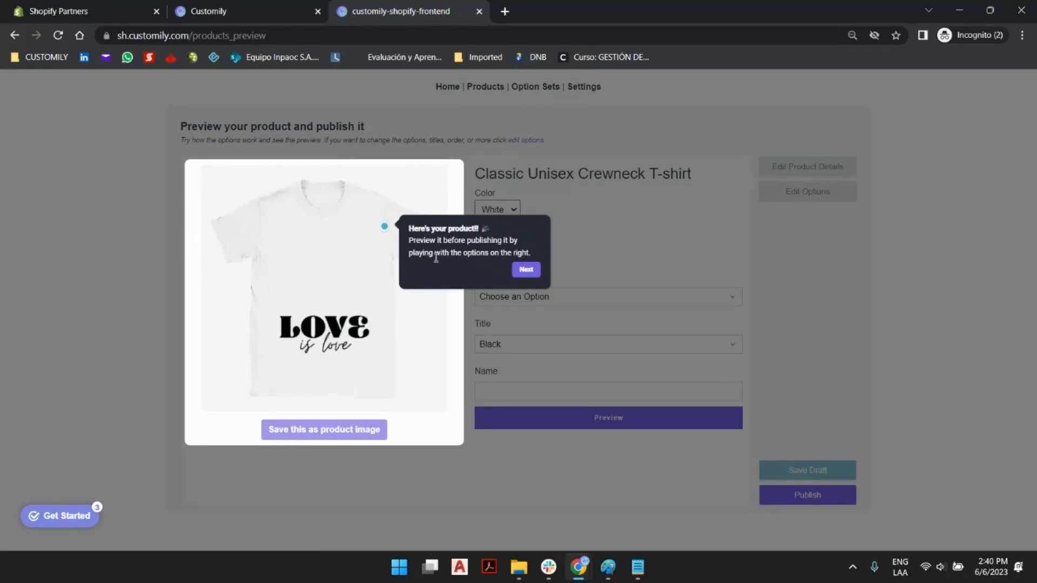
- Go through the guided tour tips on previewing, editing and publishing the product until the tour closes
click(526, 270)
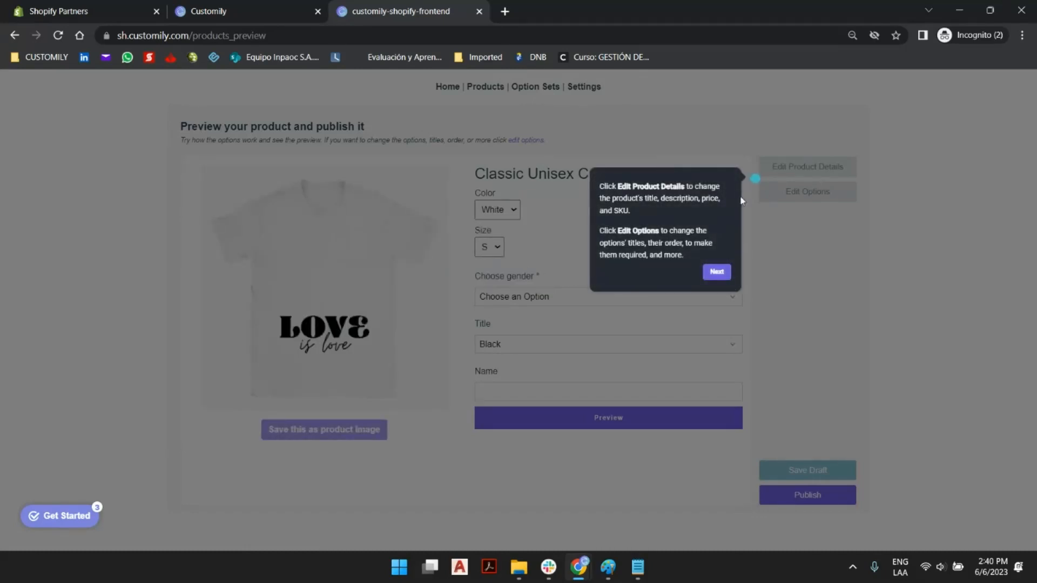
click(718, 272)
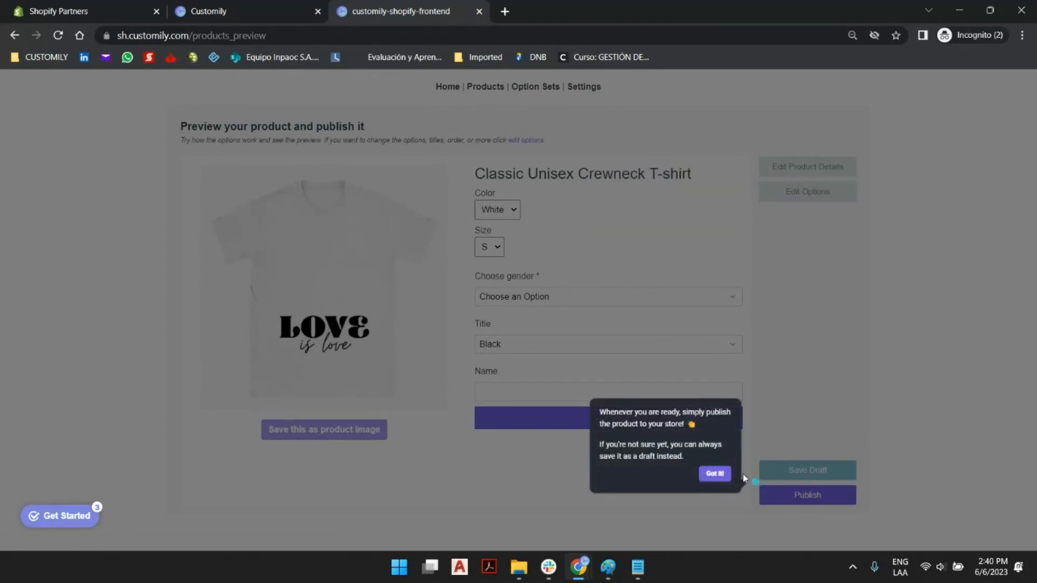
click(715, 474)
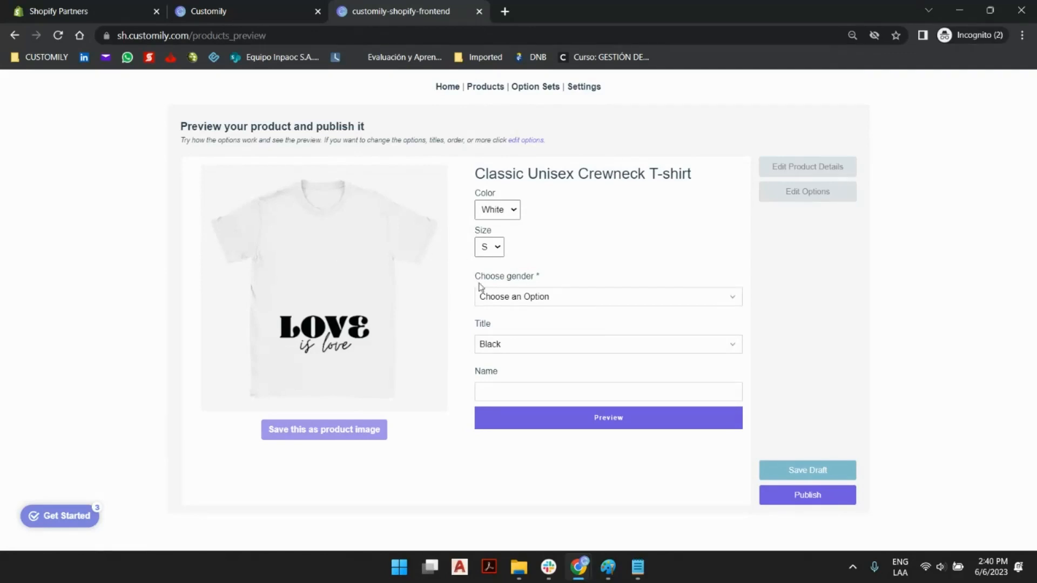
- Fill in the personalization name with a suggested first name, choose the gender Woman and set the title to Rainbow + black
click(557, 389)
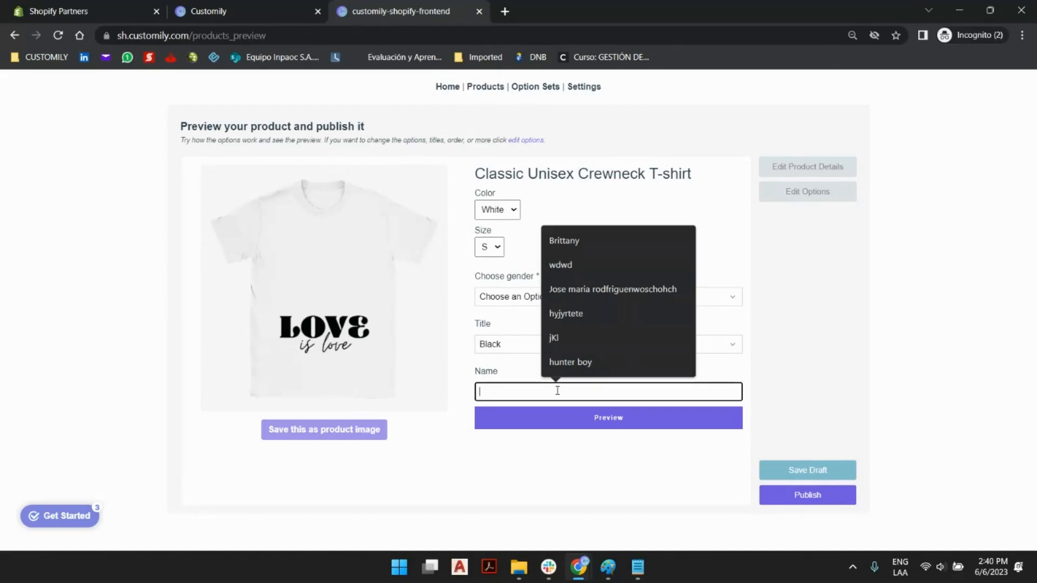
click(607, 241)
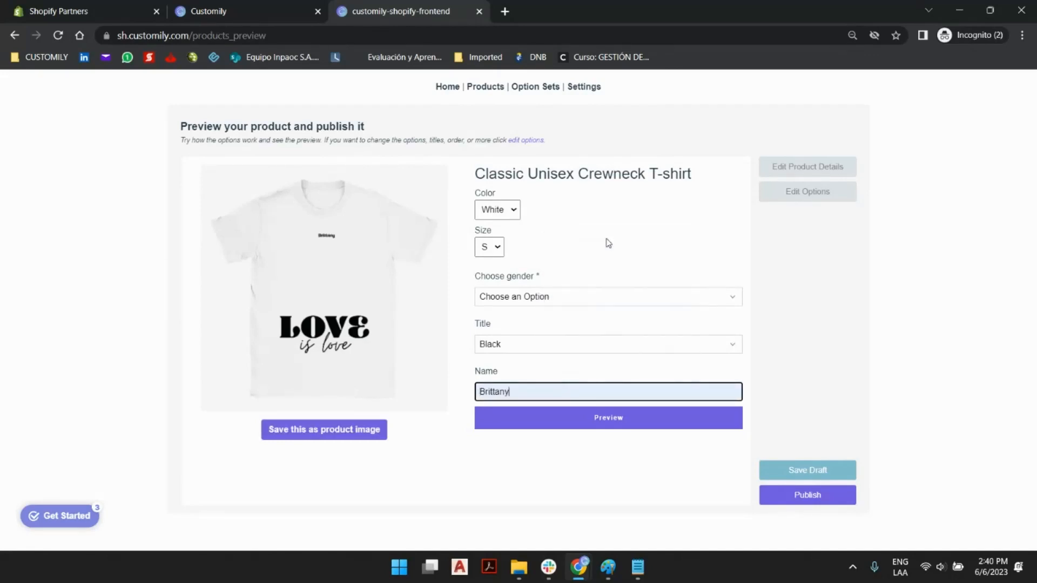
click(562, 299)
click(562, 323)
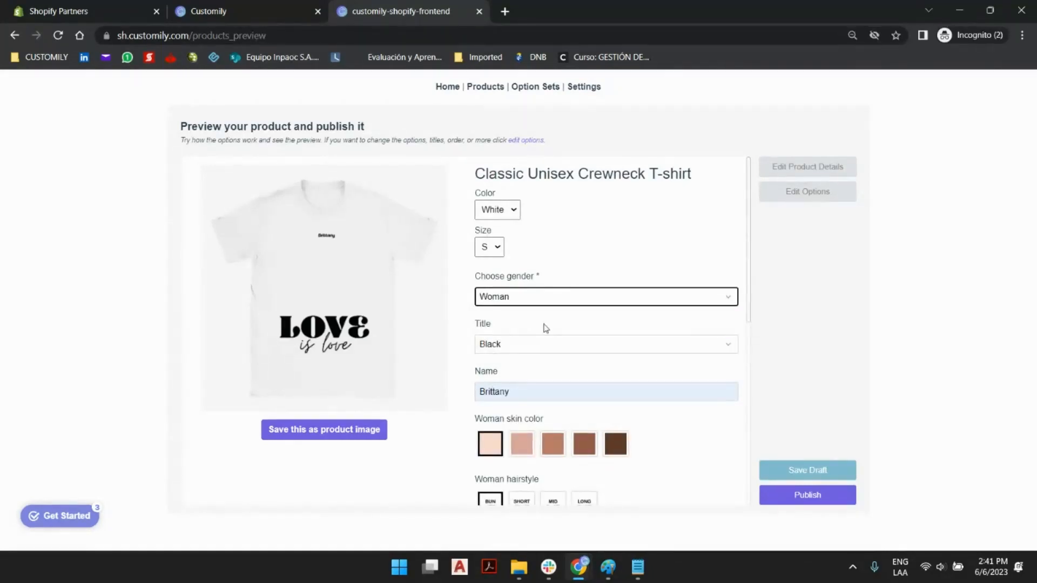
click(566, 345)
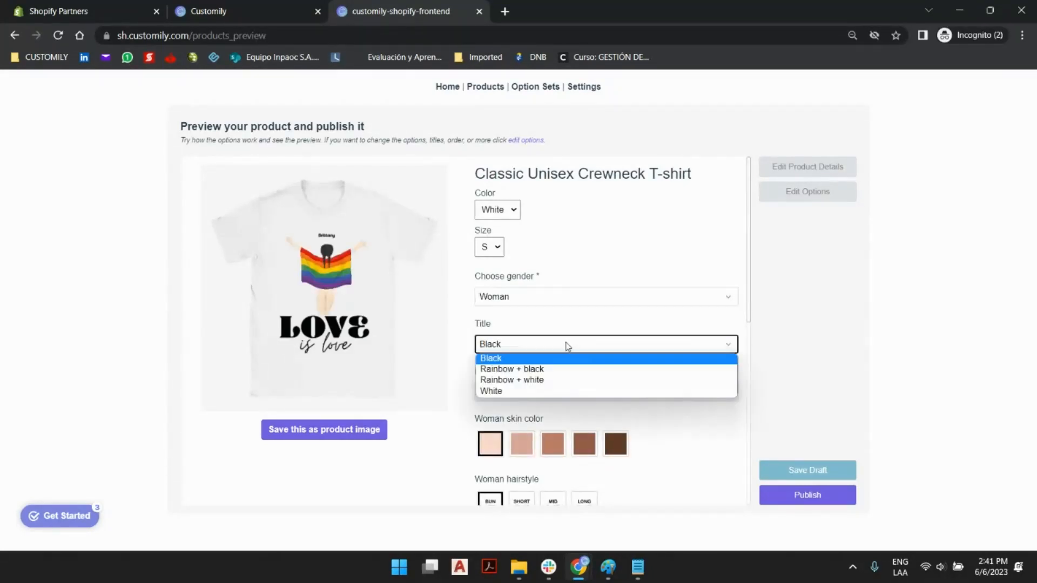
click(537, 370)
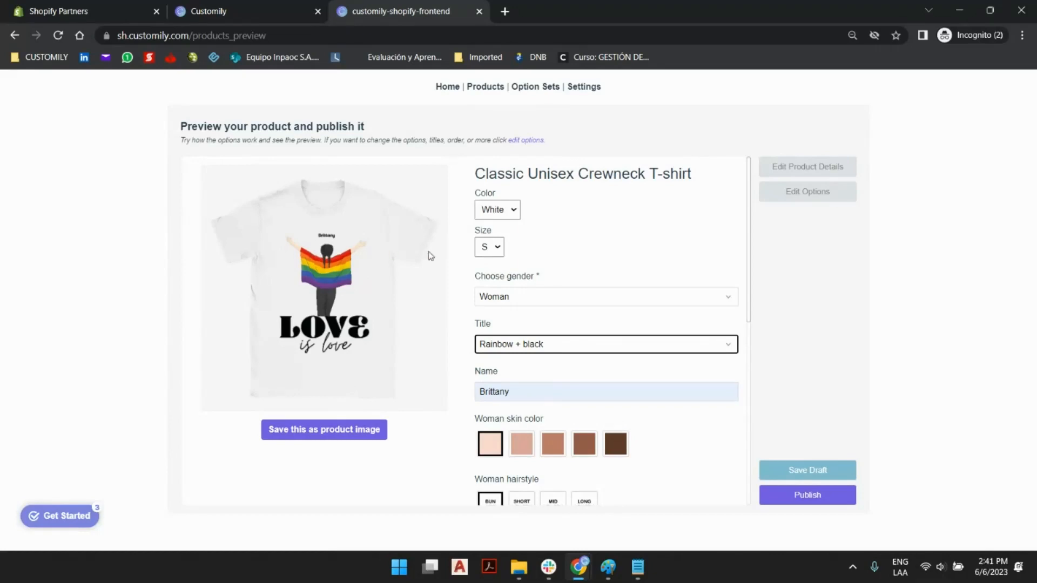
click(601, 351)
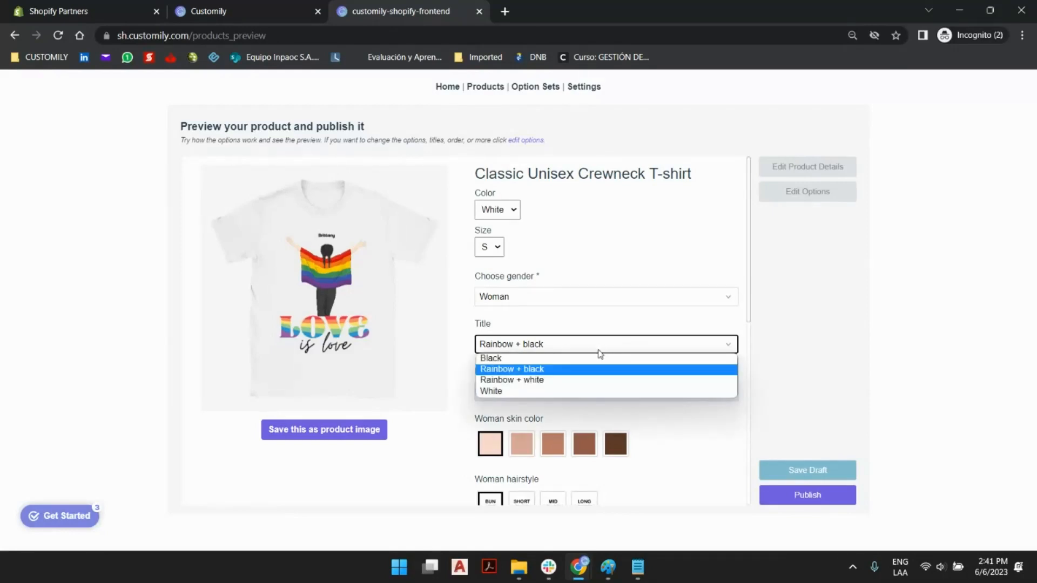
click(635, 253)
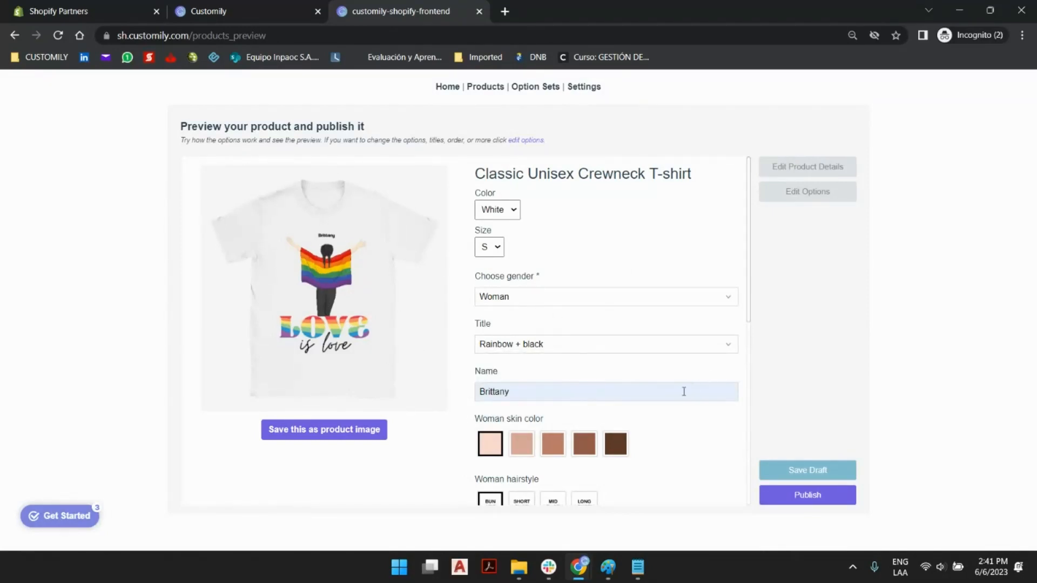
- Give the woman figure the Tan skin color and a Long Length hairstyle in Wavy - dark brown
scroll(682, 391, down, 1)
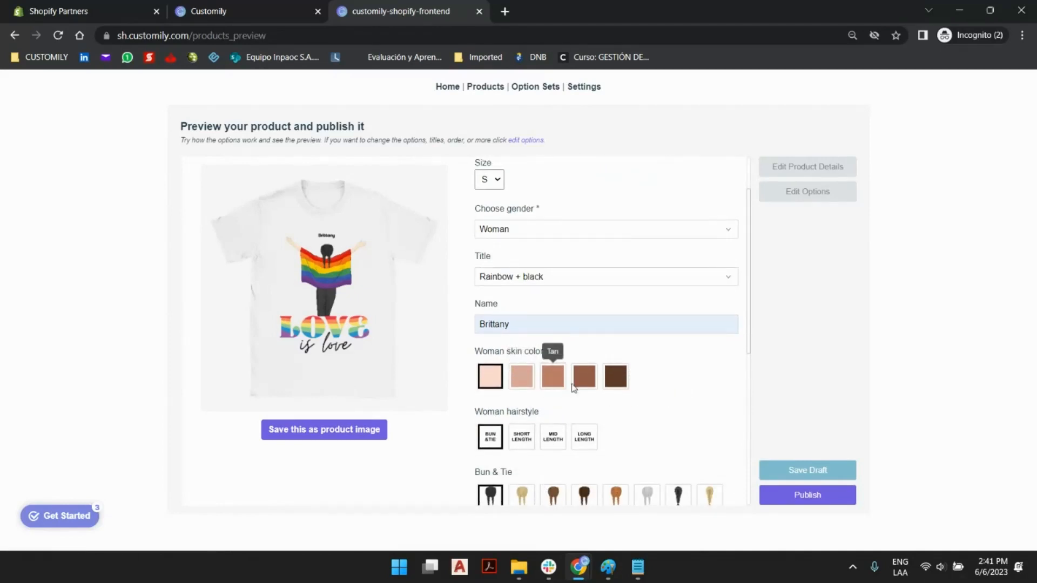
click(554, 382)
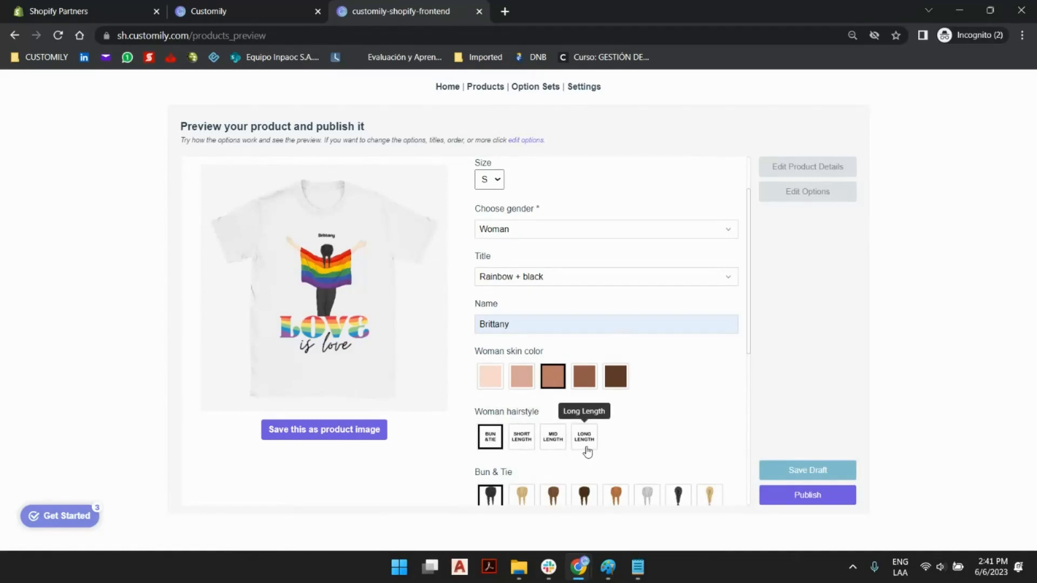
scroll(585, 451, down, 3)
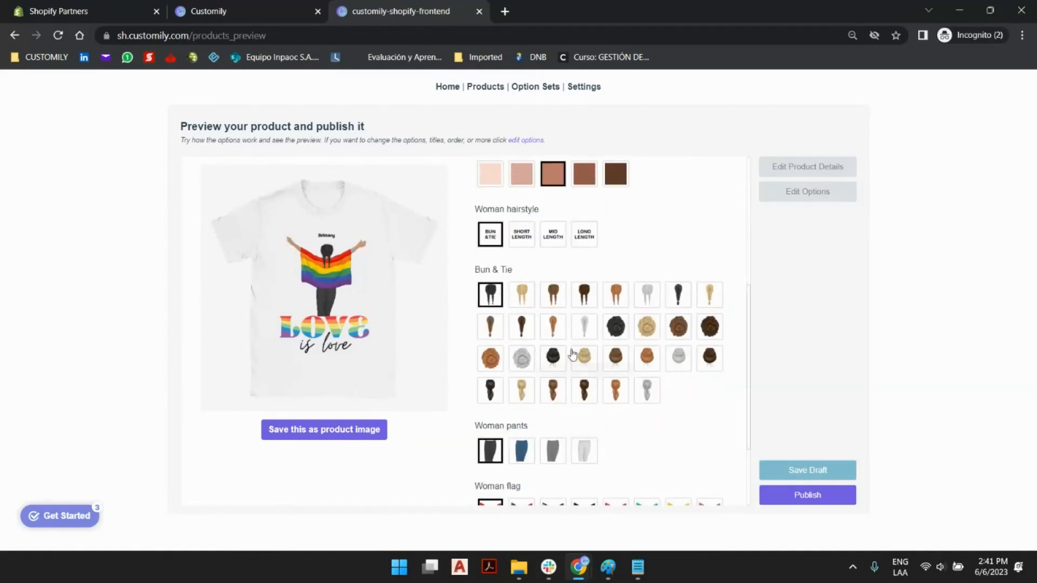
click(583, 236)
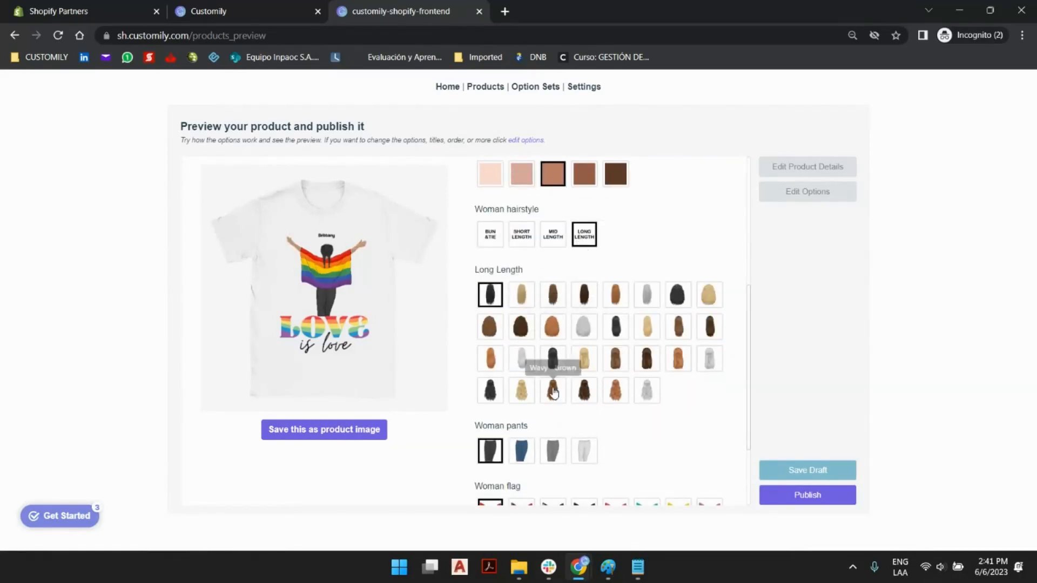
click(582, 393)
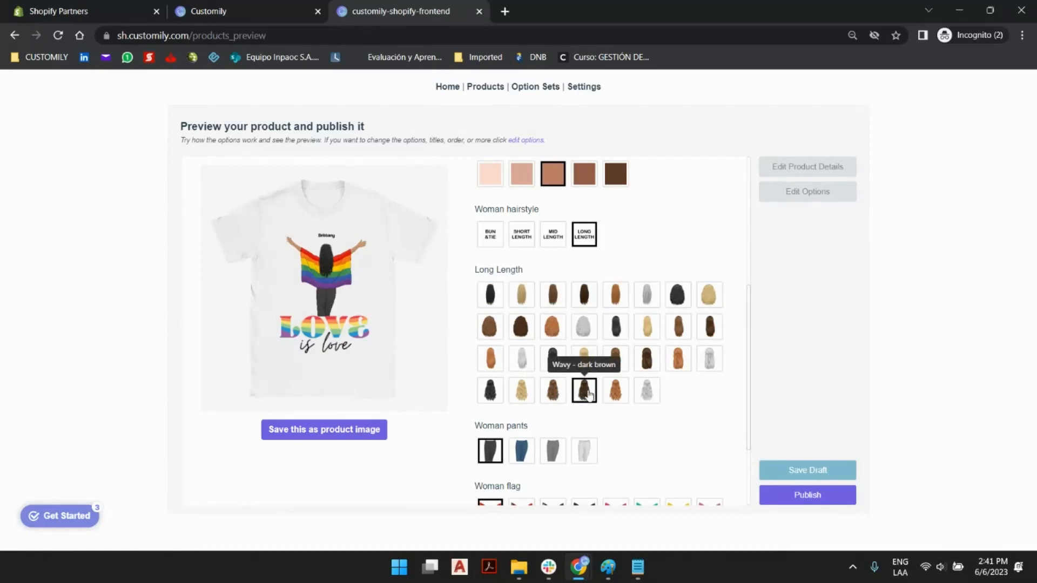
- Dress the woman figure in gray pants and give her the light blue, pink and white flag
click(551, 456)
scroll(552, 453, down, 2)
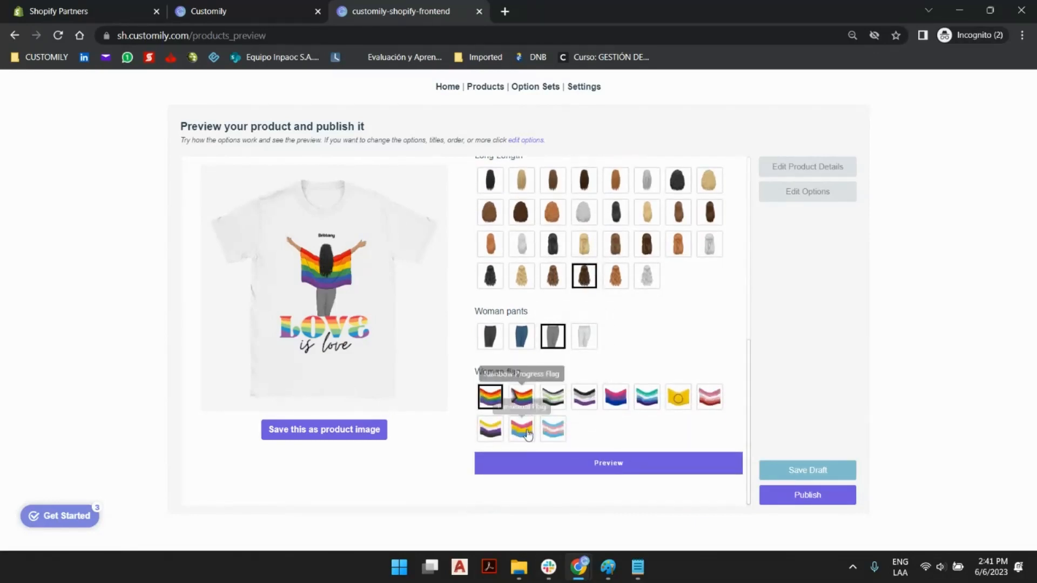
click(558, 432)
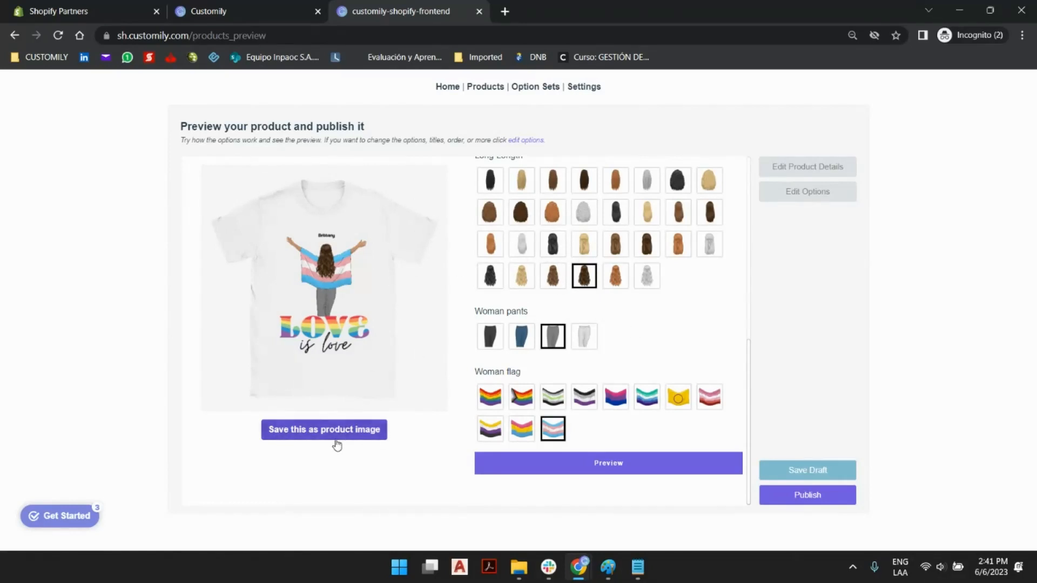
- Preview the design on the Black T-shirt and switch the color back to White
scroll(631, 358, up, 7)
scroll(632, 358, up, 1)
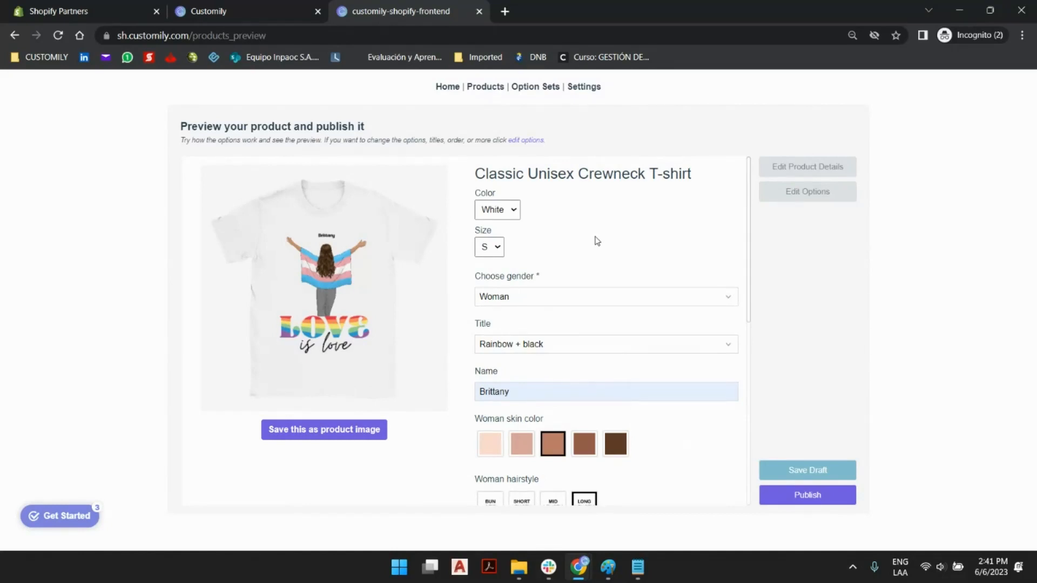
click(504, 207)
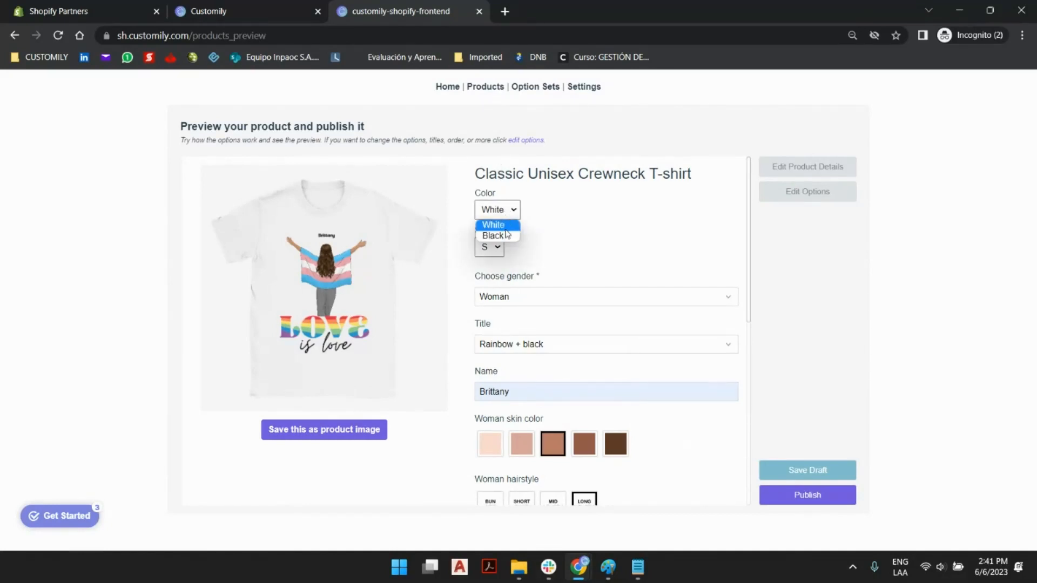
click(502, 236)
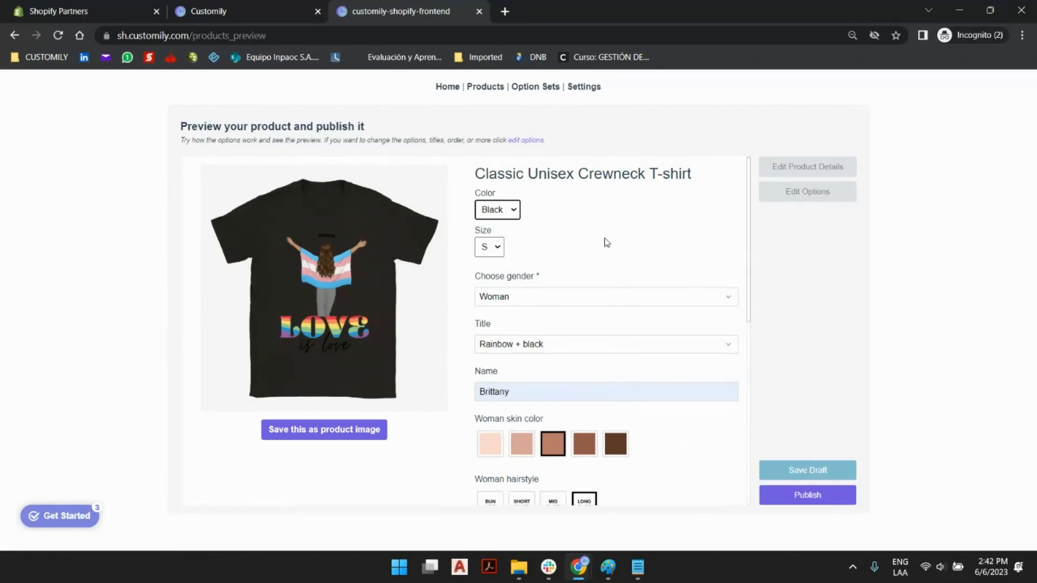
click(511, 212)
click(507, 225)
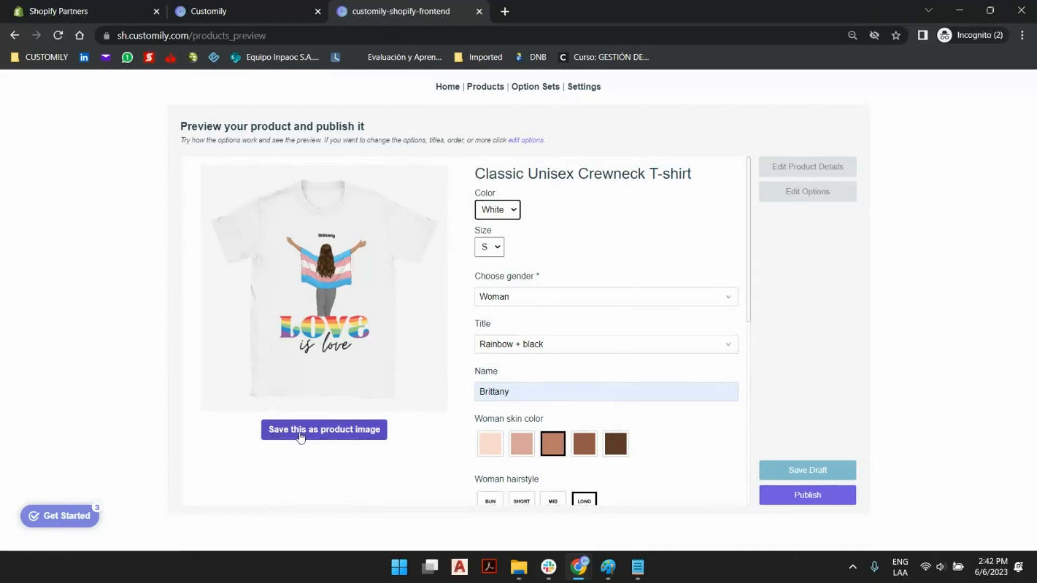
- Save the current preview as the product image and publish the T-shirt, accepting the notice about automatic Gelato fulfillment
click(325, 435)
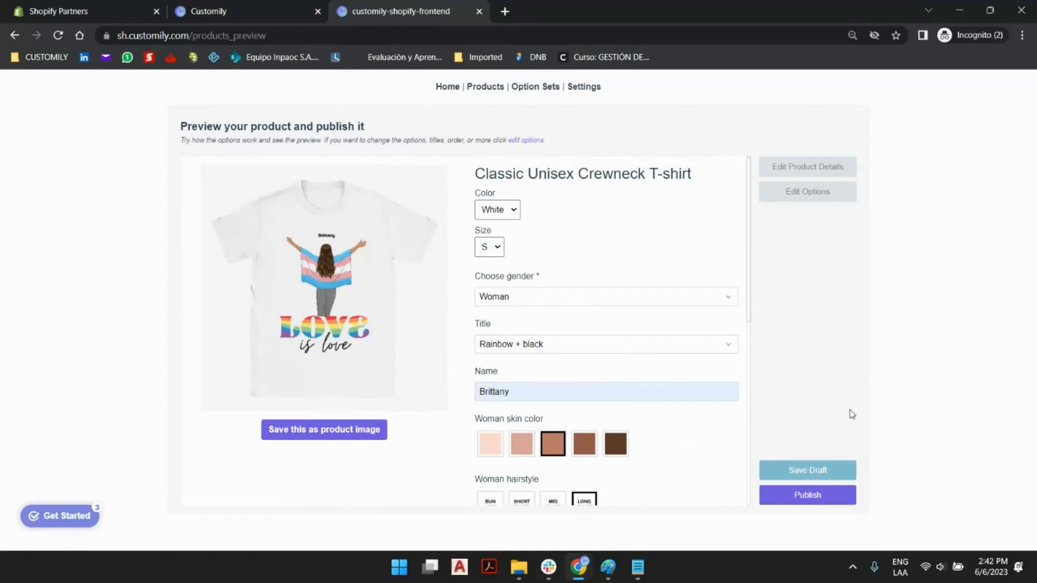
click(832, 496)
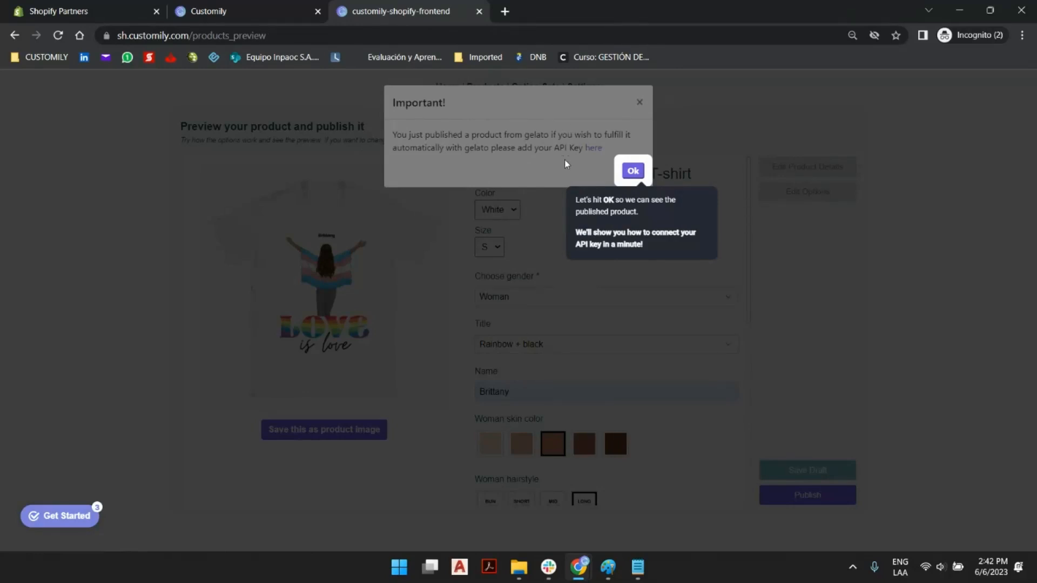
click(632, 172)
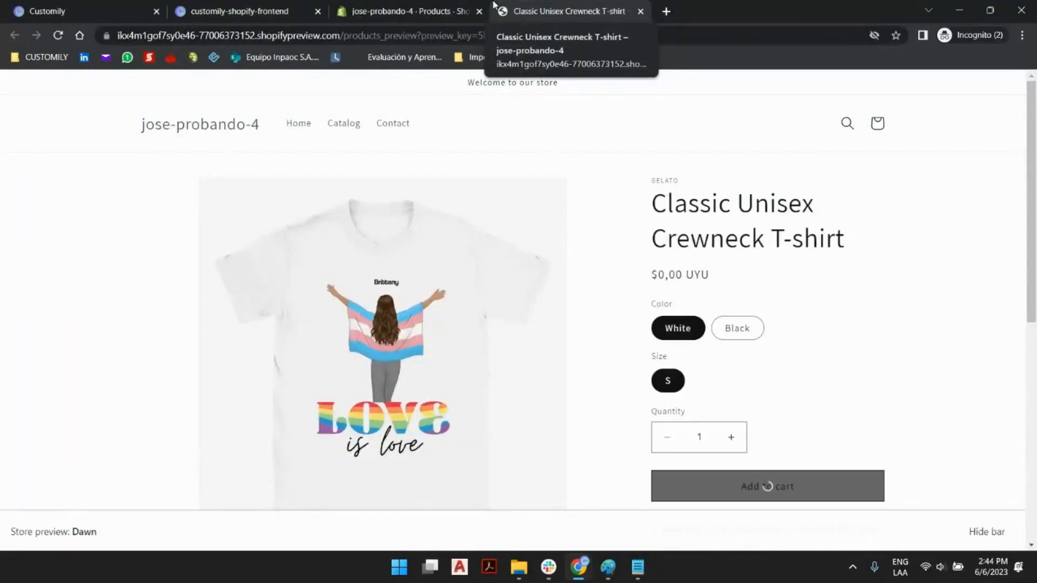
- Review the vendor, product image and description on the published T-shirt's store page, and open its personalization window
drag(679, 179, 658, 181)
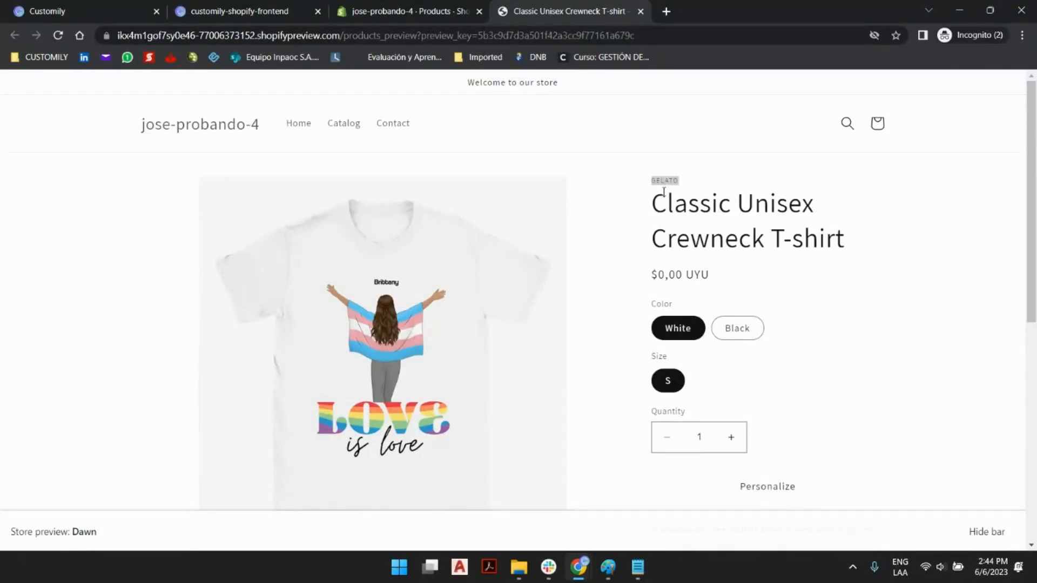
click(663, 192)
scroll(337, 269, down, 1)
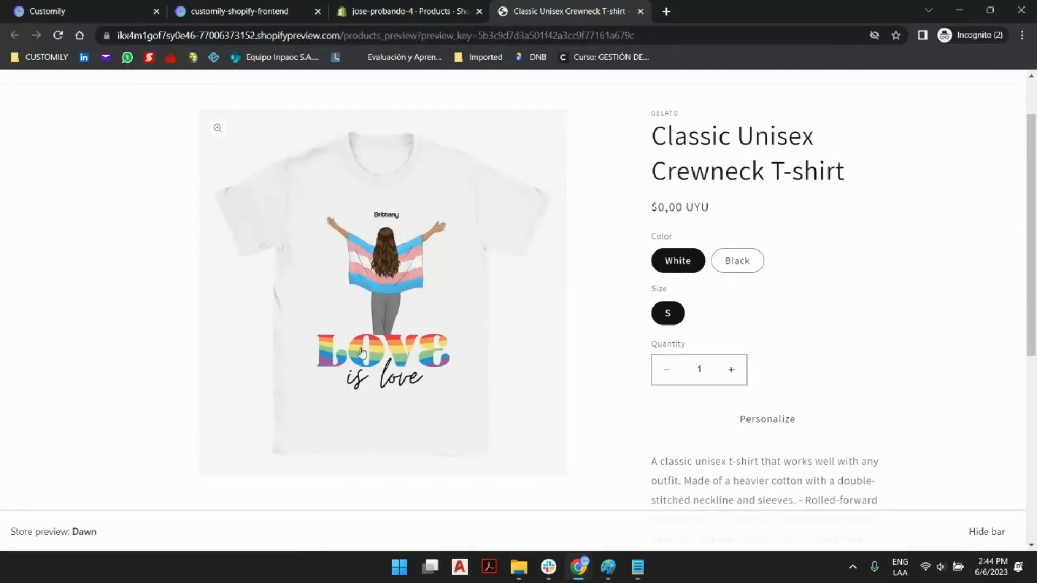
scroll(553, 317, down, 6)
scroll(745, 347, up, 6)
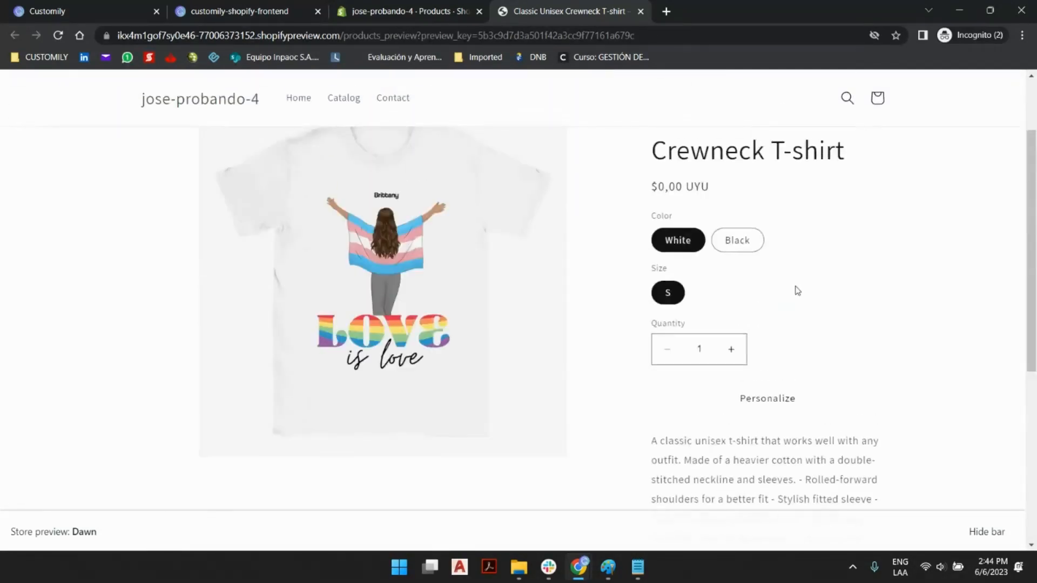
click(792, 400)
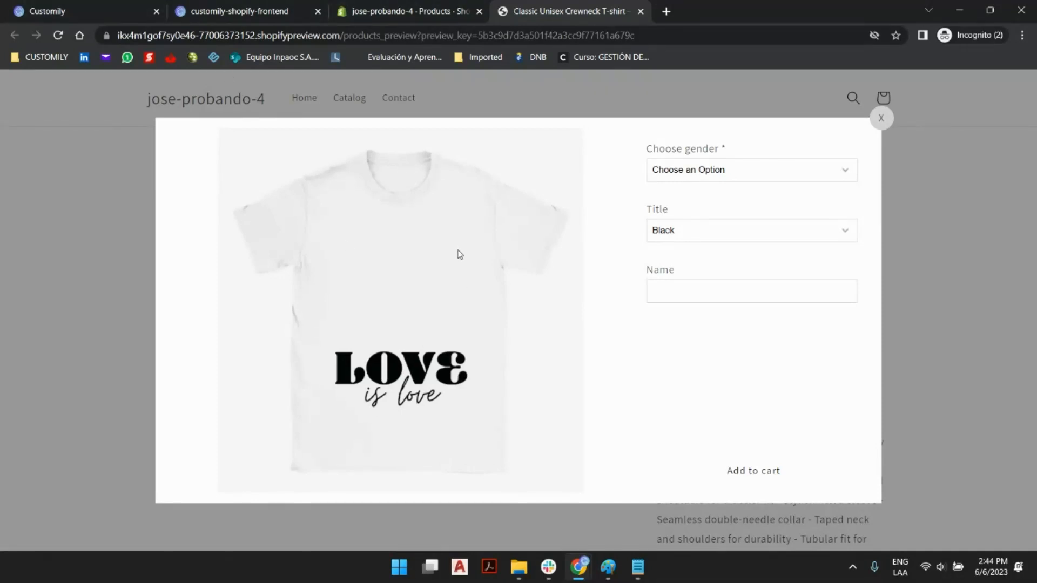
- Choose Woman as the gender in the personalization window and fill in the name with the suggested entry
mouse_move(258, 4)
click(732, 173)
click(731, 203)
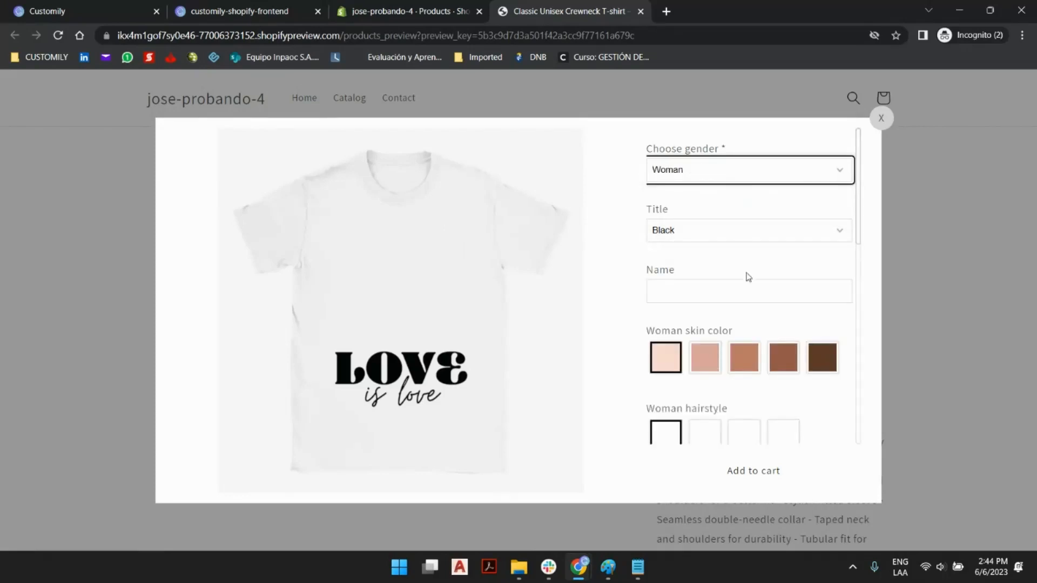
click(736, 289)
click(746, 324)
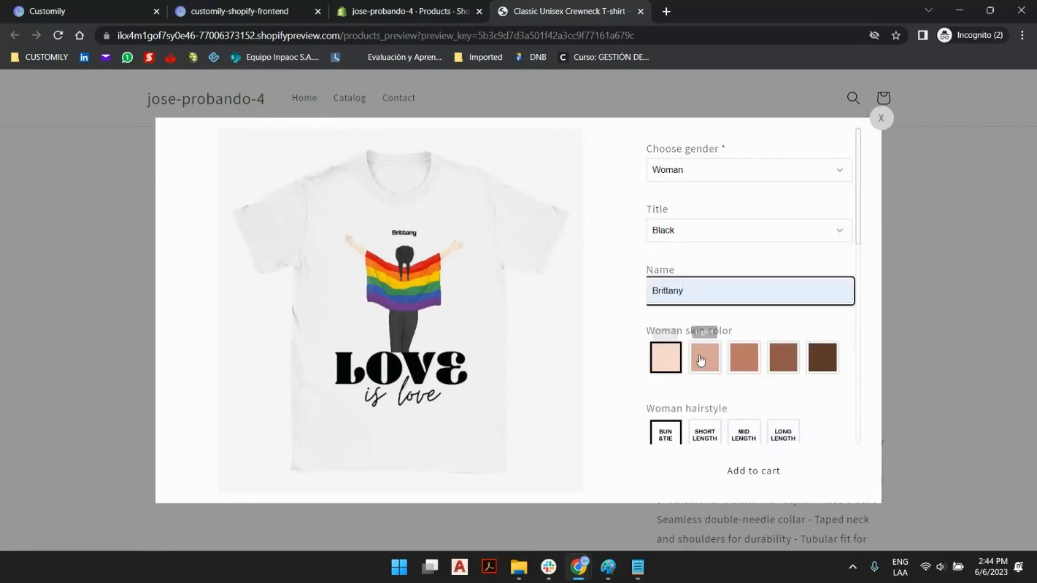
- Give the woman figure the second-lightest skin color and a mid-length, wavy ginger hairstyle
click(704, 354)
click(740, 442)
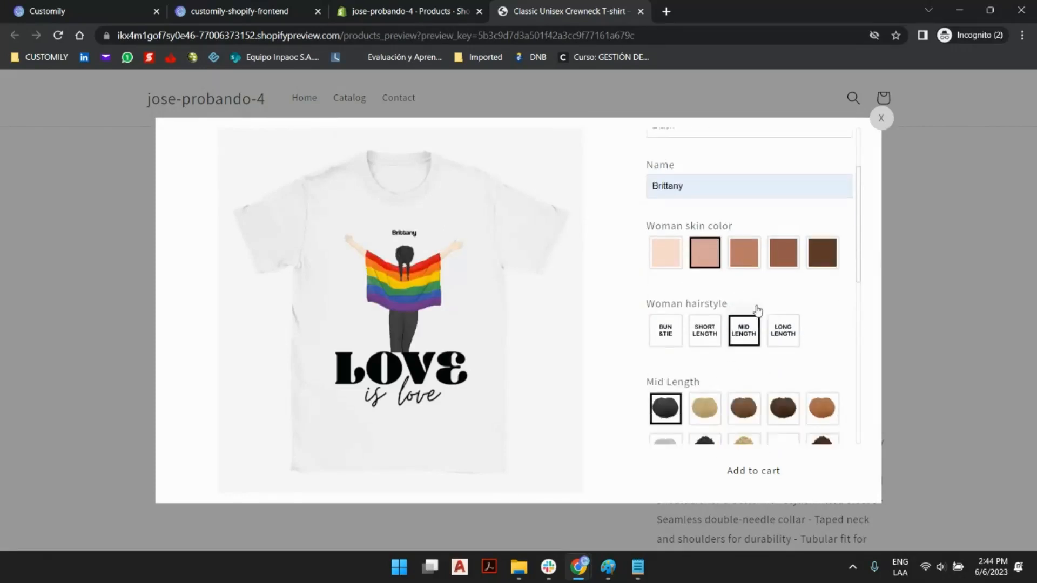
scroll(746, 331, down, 5)
click(705, 366)
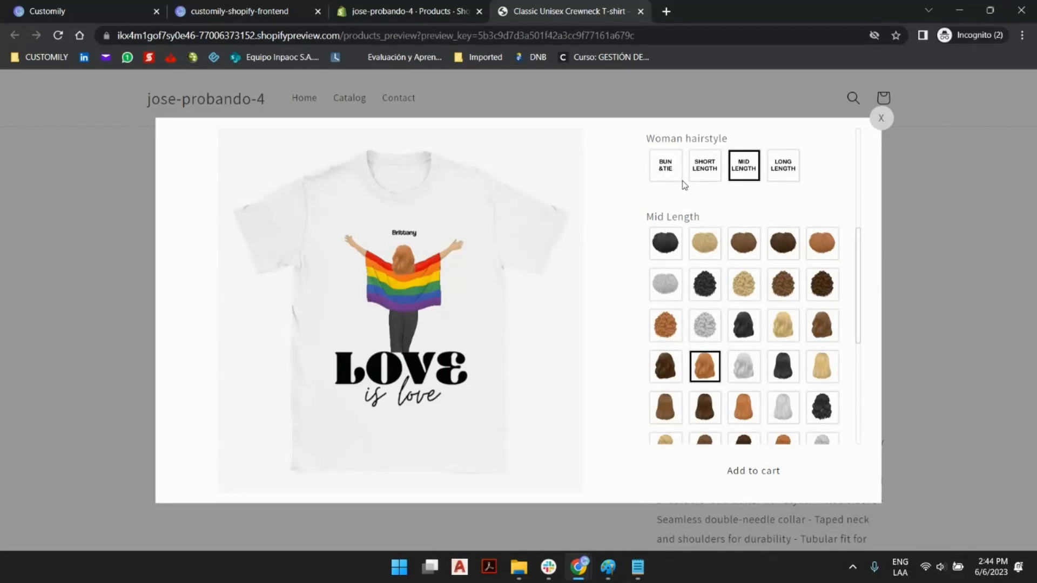
- Return to the onboarding's congratulations message, ask to be shown more, and open the Integrations settings
click(195, 4)
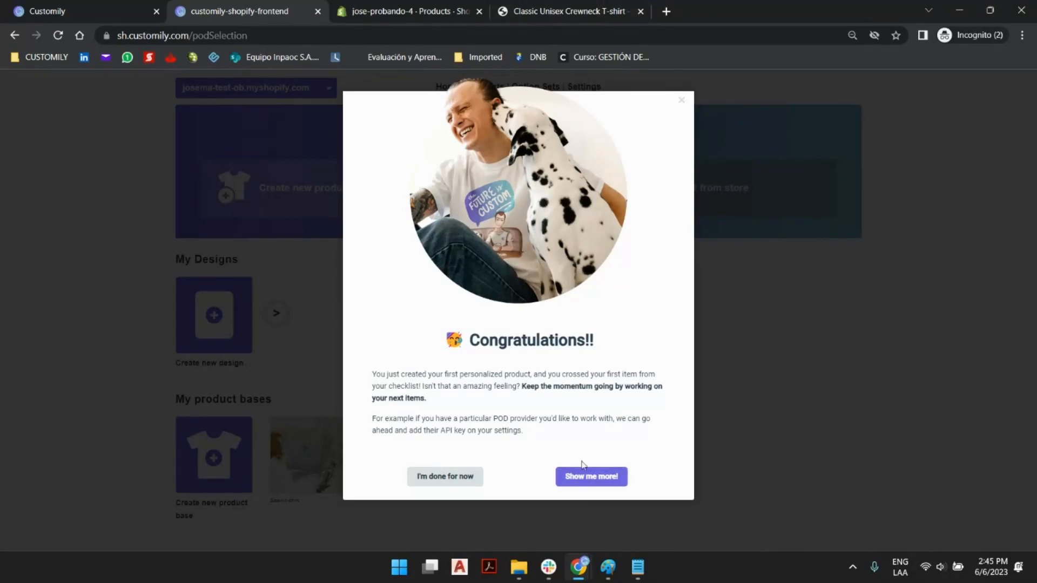
click(602, 484)
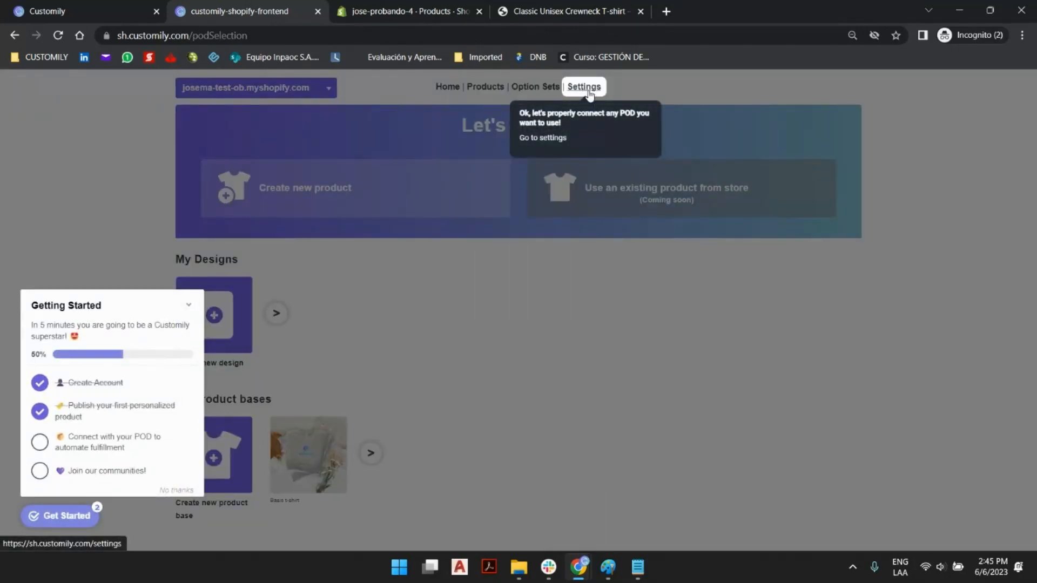
click(591, 90)
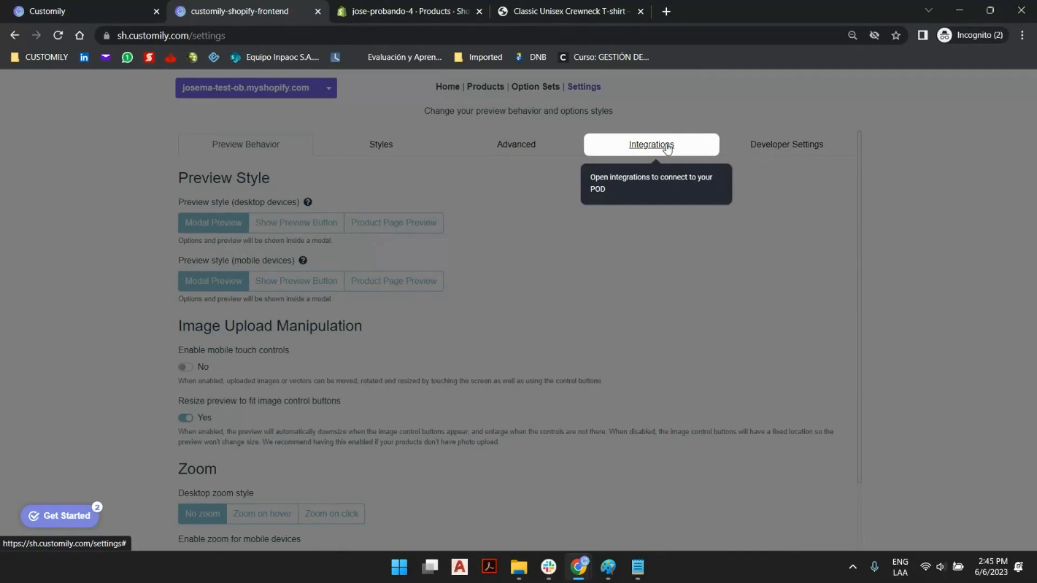
click(668, 150)
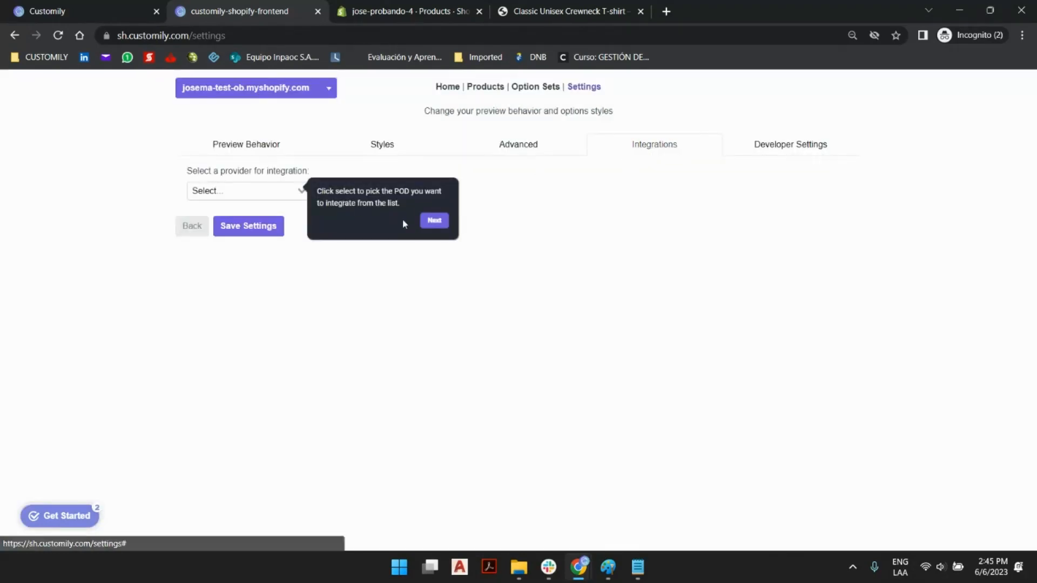
- Follow the integration guide to enable Gelato as the provider, leave the API key empty and save the settings
click(434, 221)
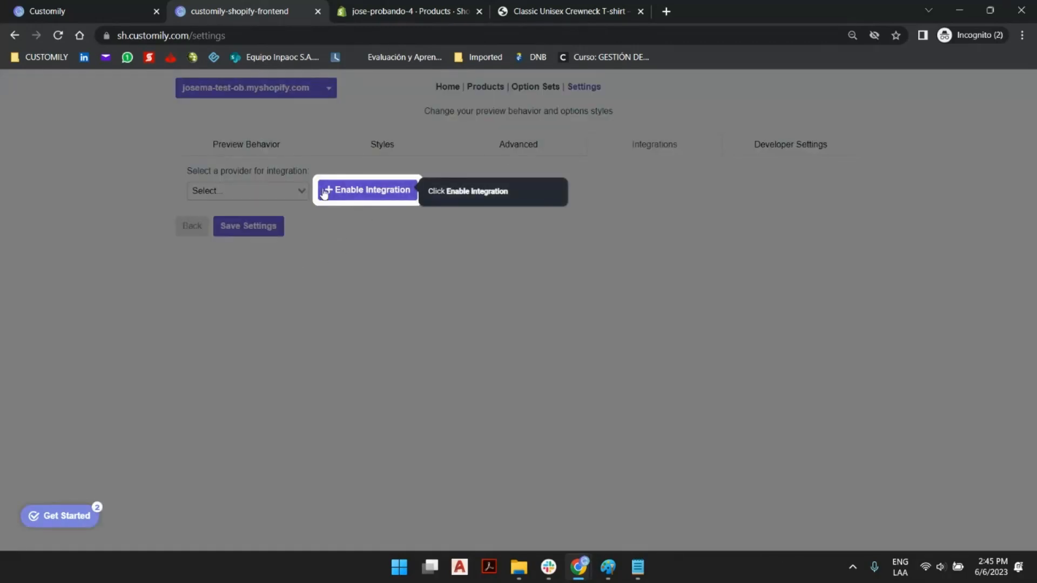
click(359, 195)
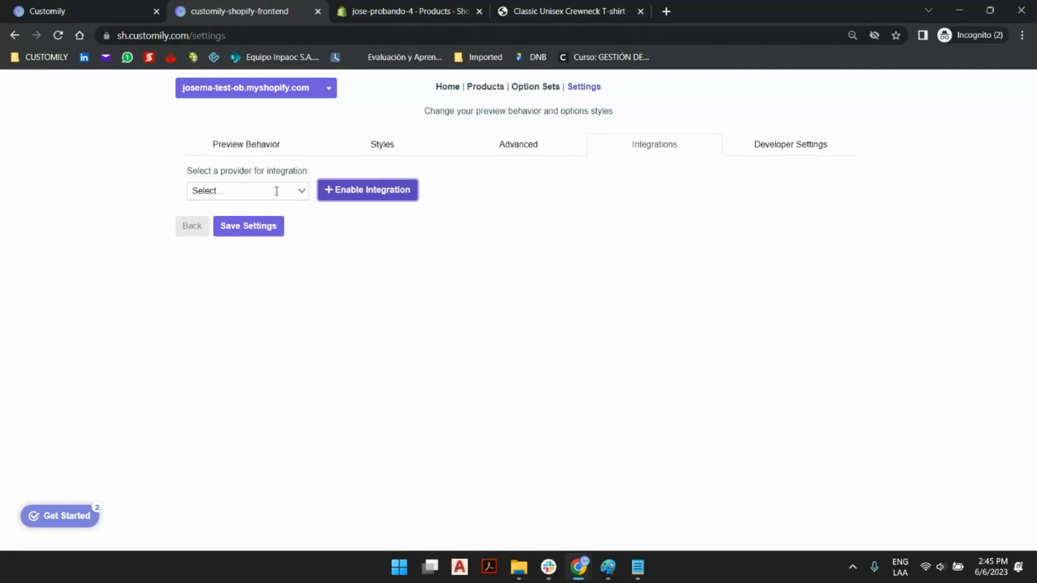
click(258, 192)
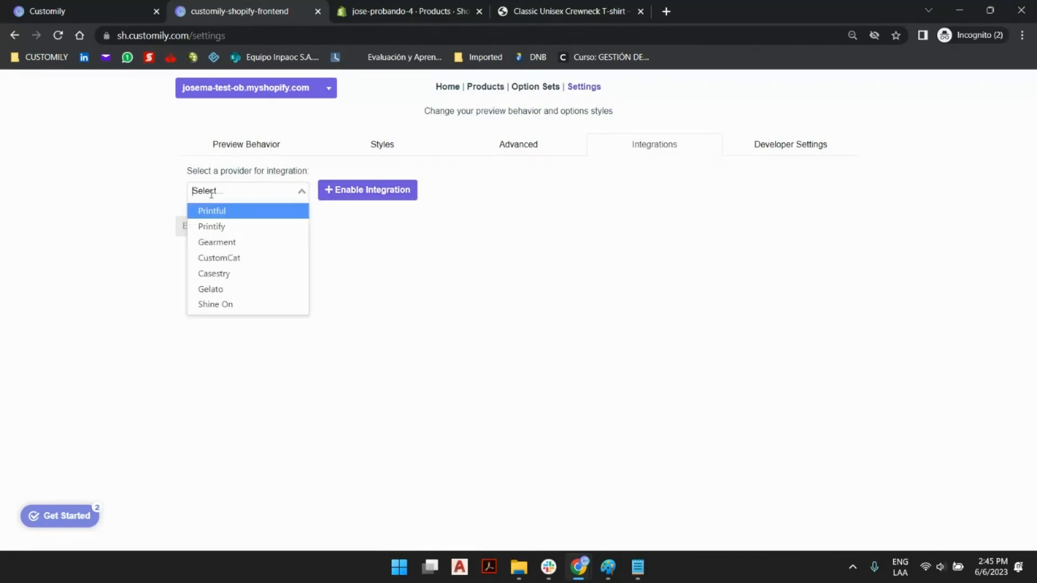
click(236, 279)
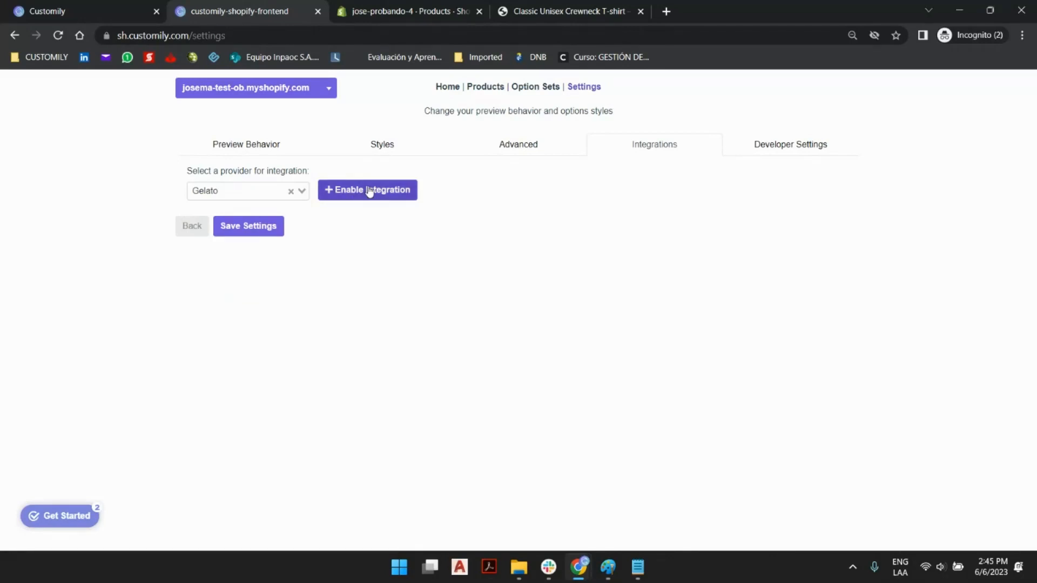
click(369, 192)
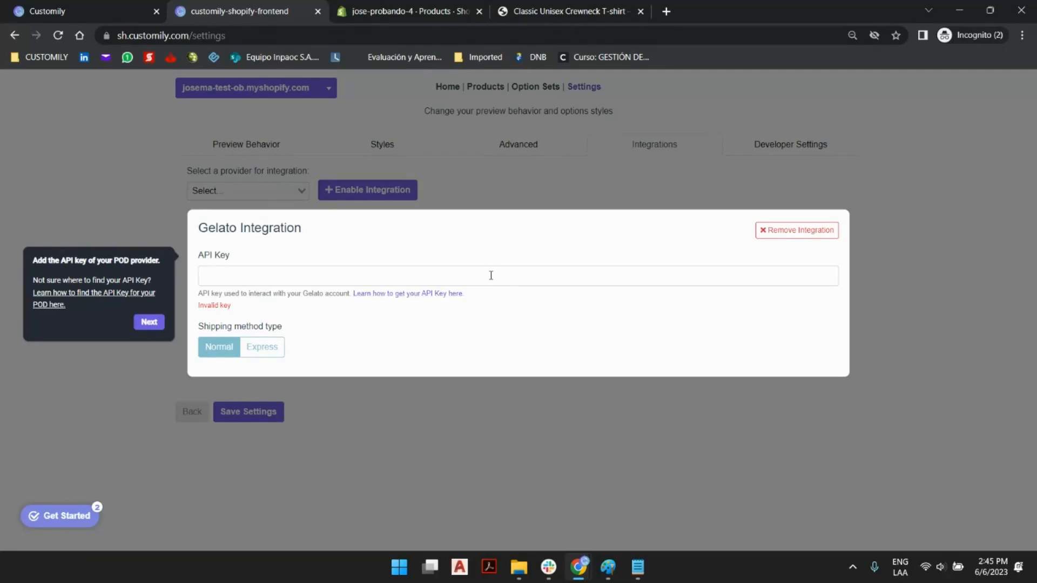
click(142, 327)
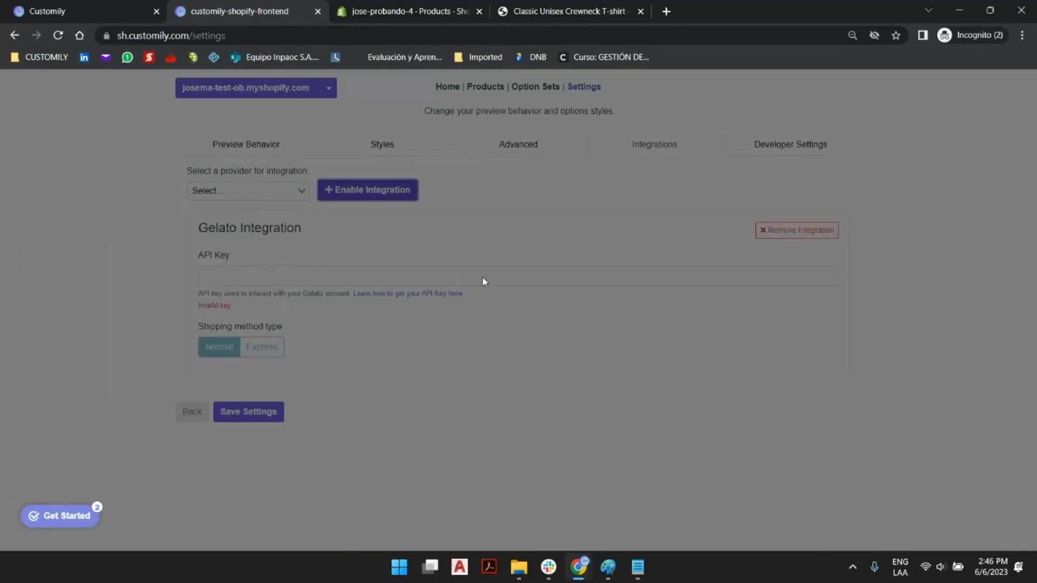
click(252, 412)
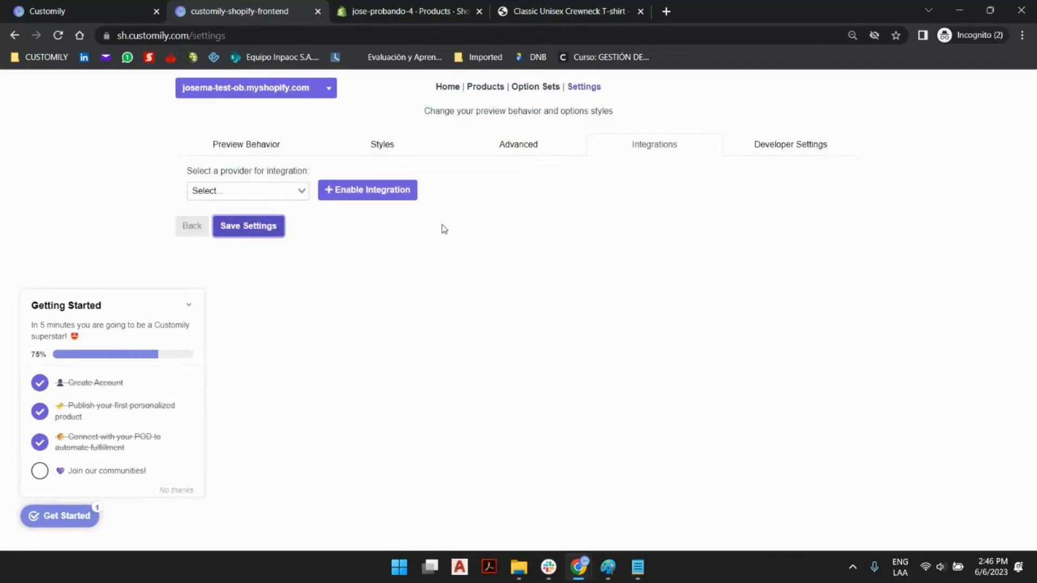
- Enable the Gelato integration again, look at its API key field and the other providers, and save the settings
click(286, 192)
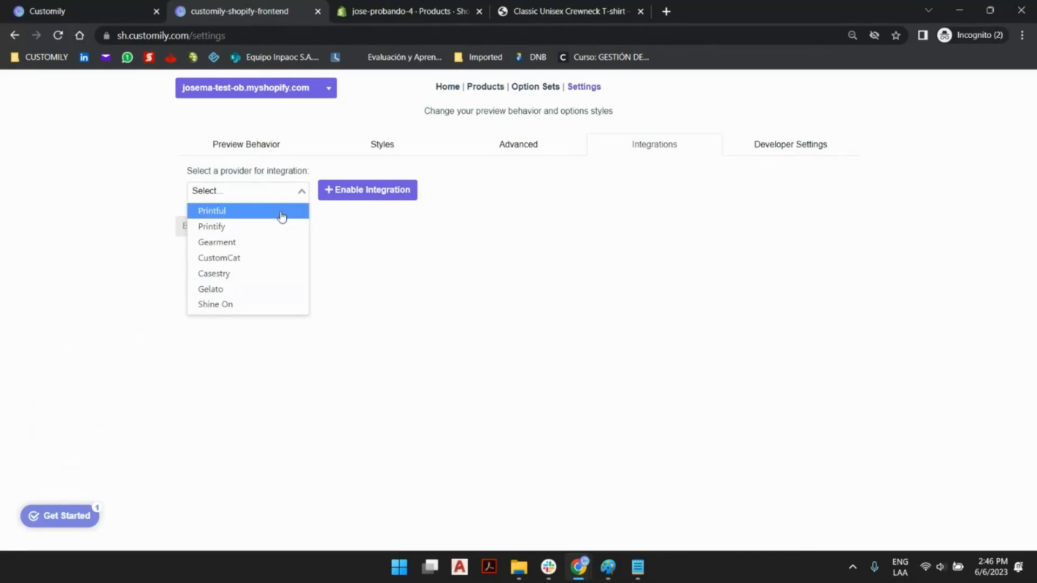
click(266, 289)
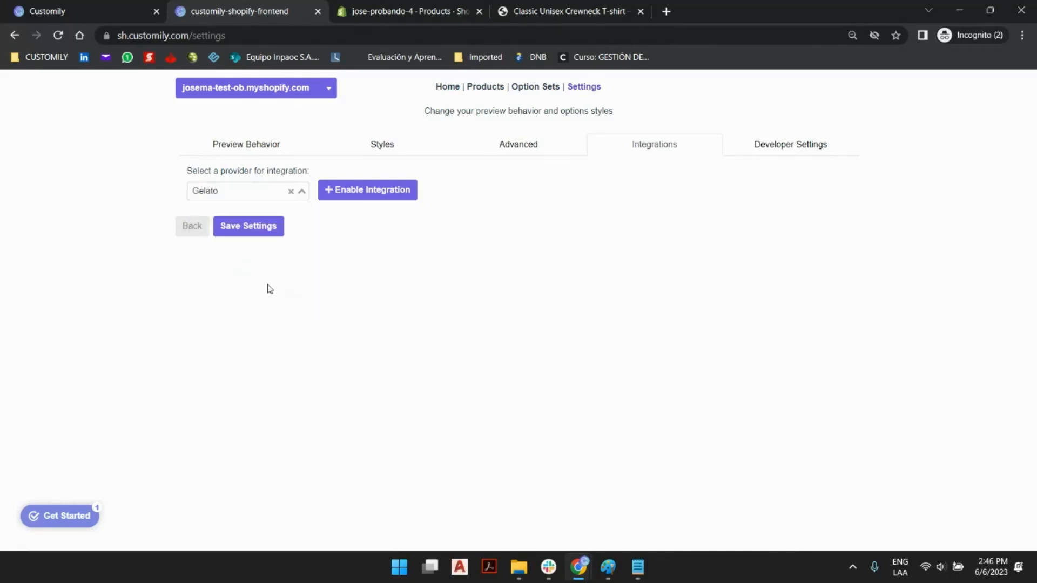
click(359, 193)
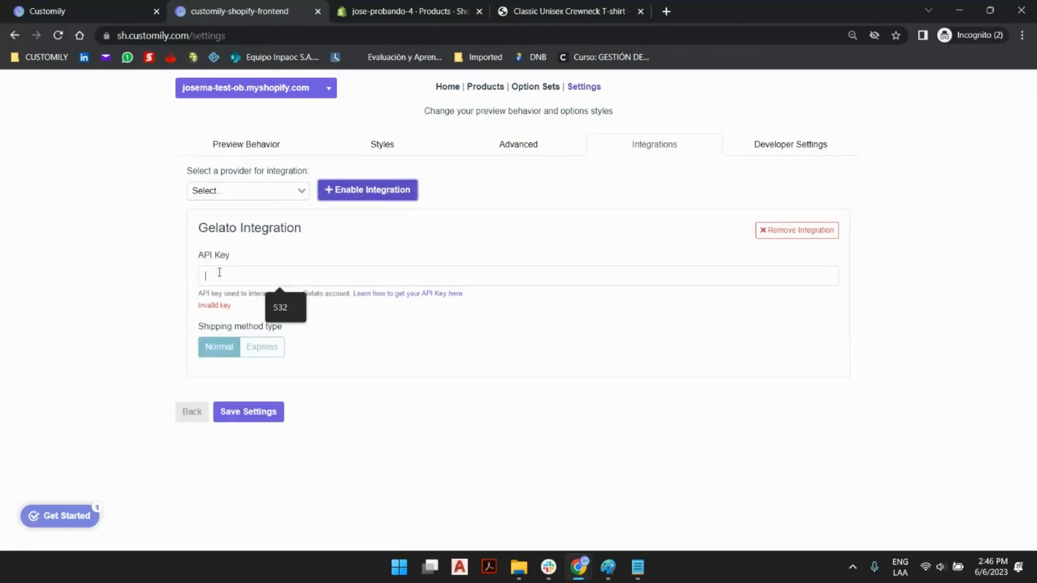
click(405, 275)
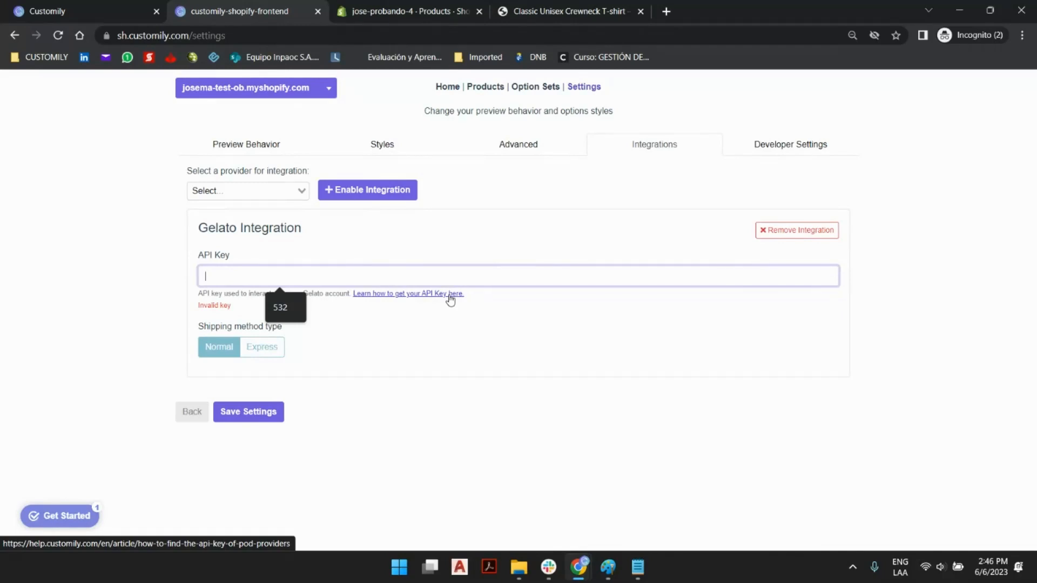
click(278, 191)
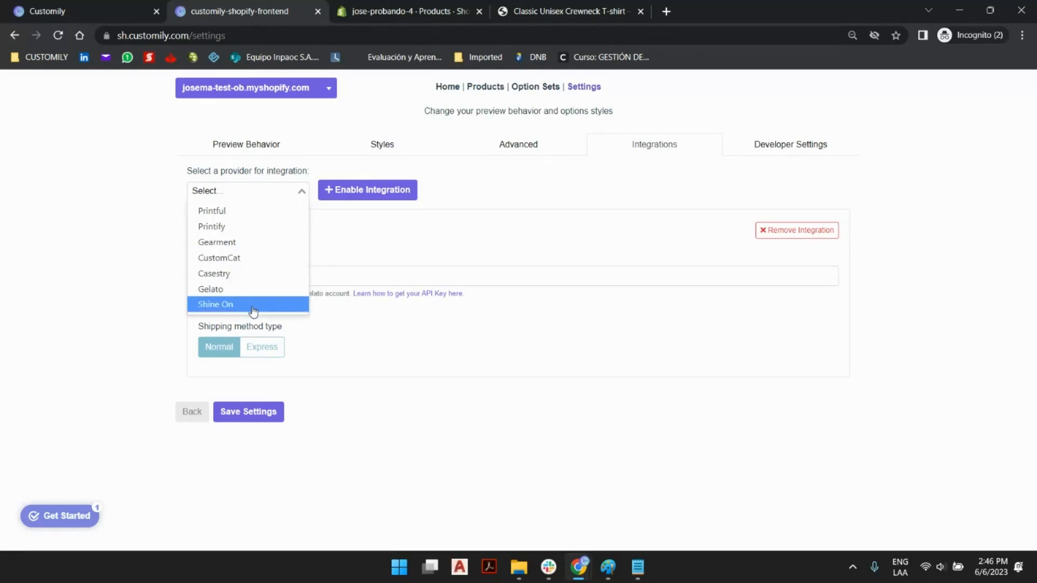
click(520, 324)
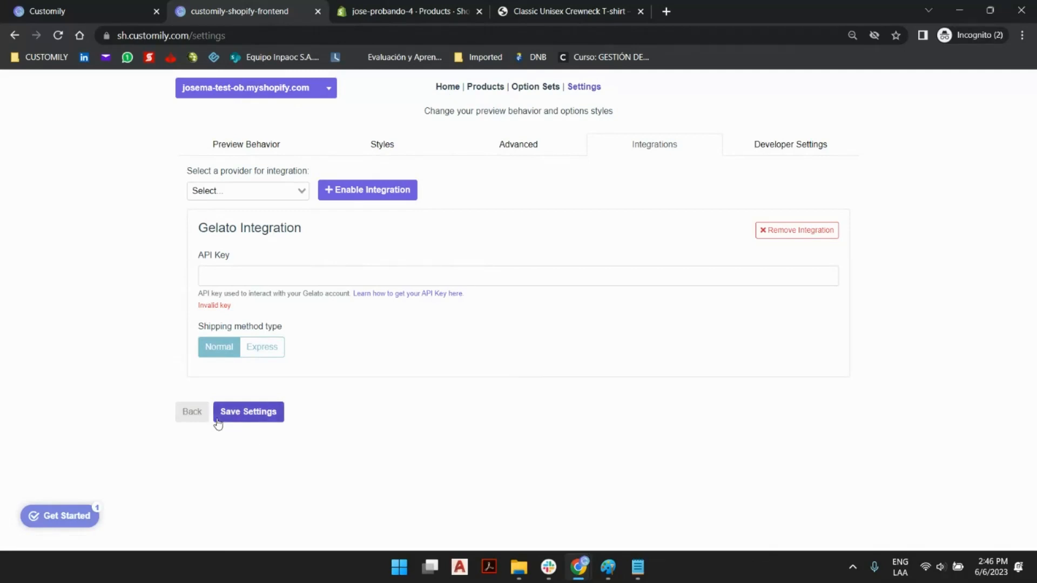
click(251, 421)
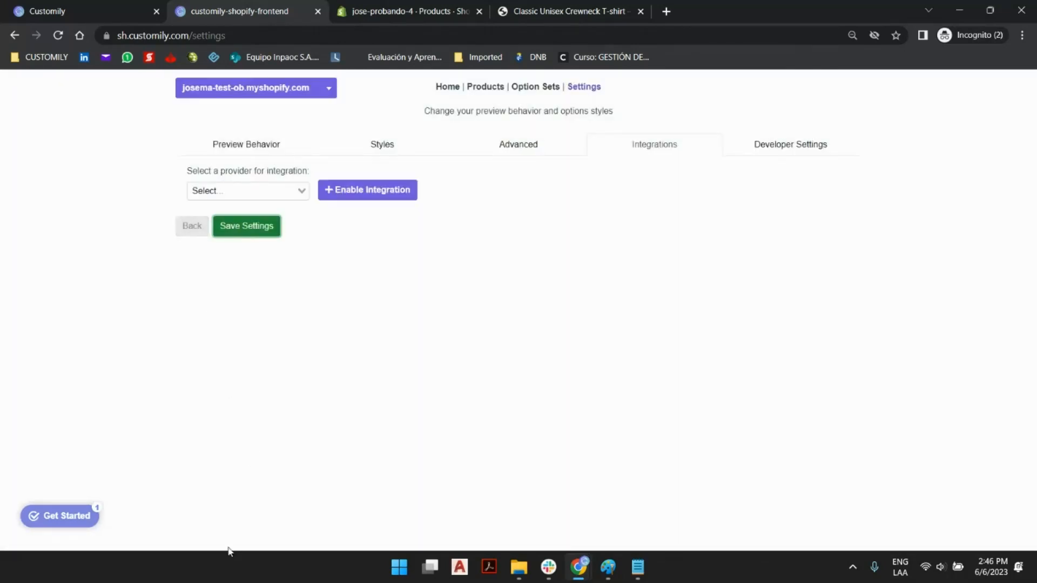
- Open the community invitation from the remaining item of the Getting Started checklist
click(66, 517)
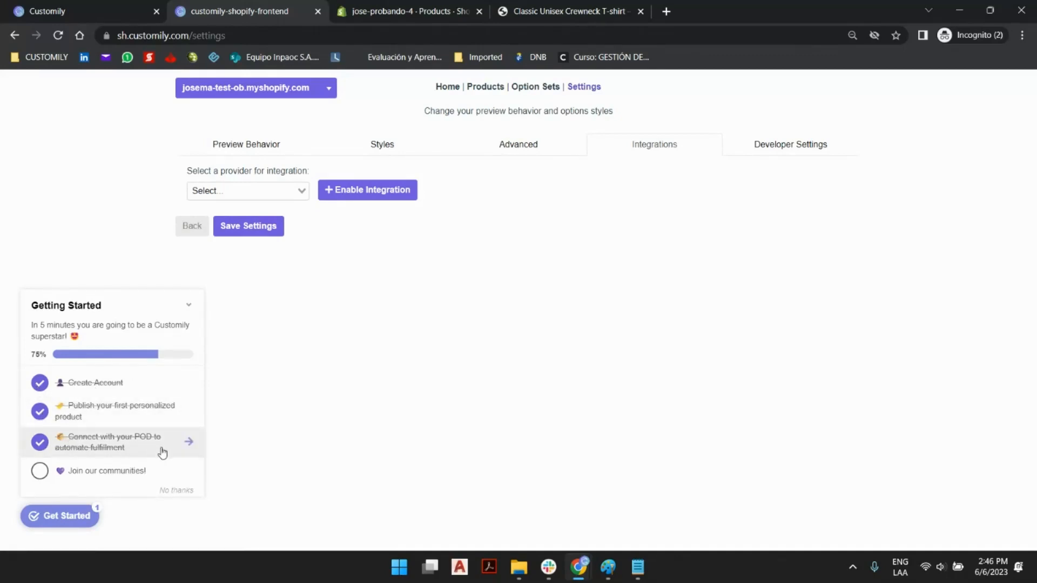
click(189, 473)
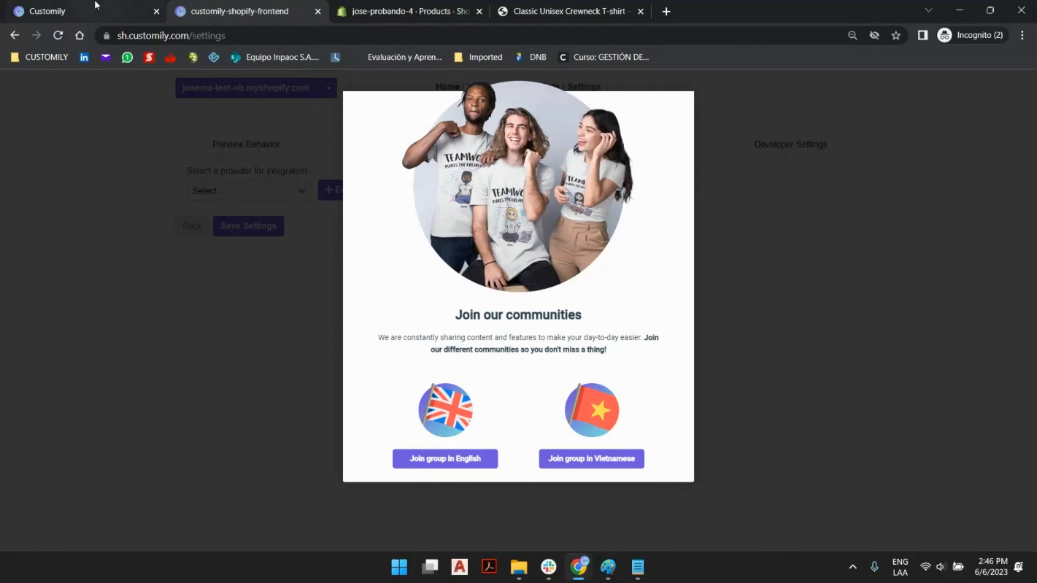
- Switch to the main Customily app page, start a new product and choose Printify as its provider
mouse_move(95, 5)
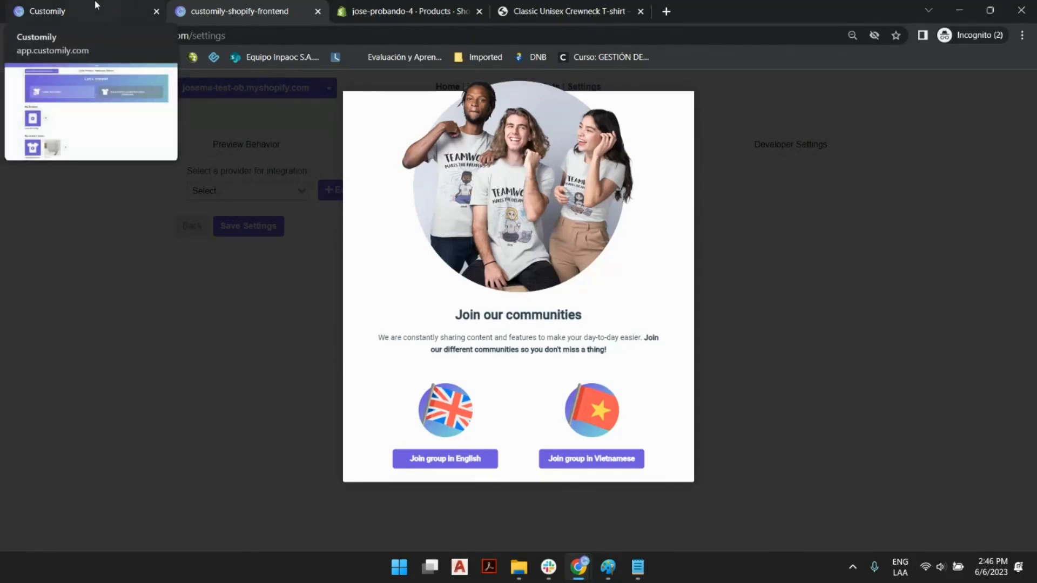
click(95, 5)
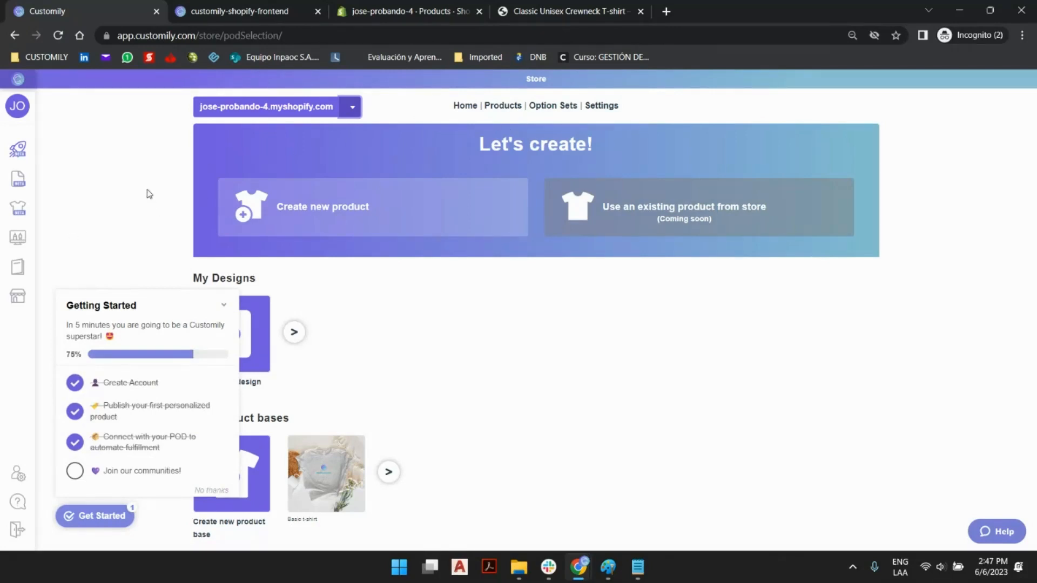
click(429, 210)
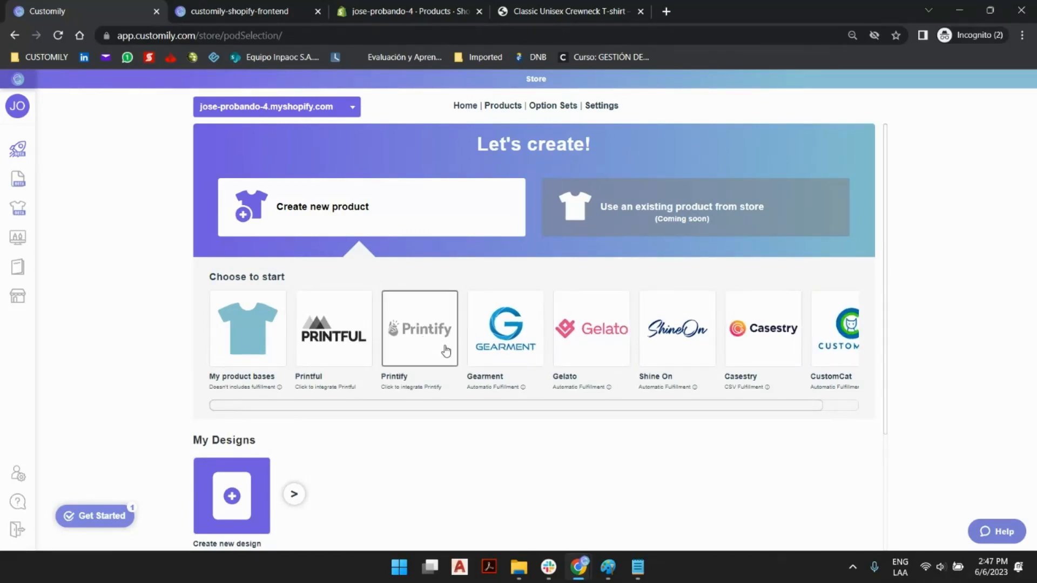
click(406, 343)
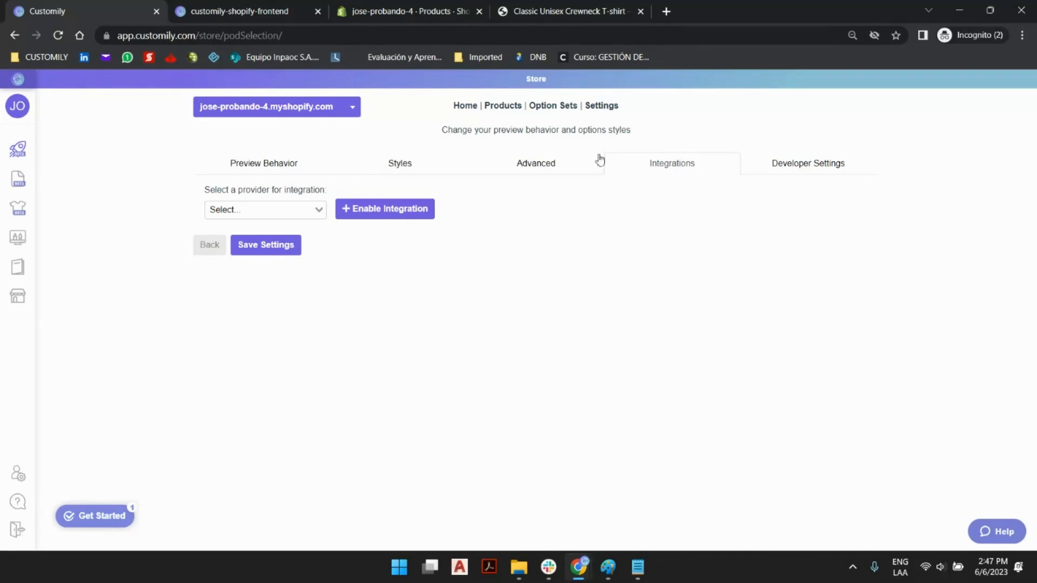
- Return to the start page and look over the new-product provider choices, the designs and the product bases
mouse_move(38, 205)
mouse_move(6, 260)
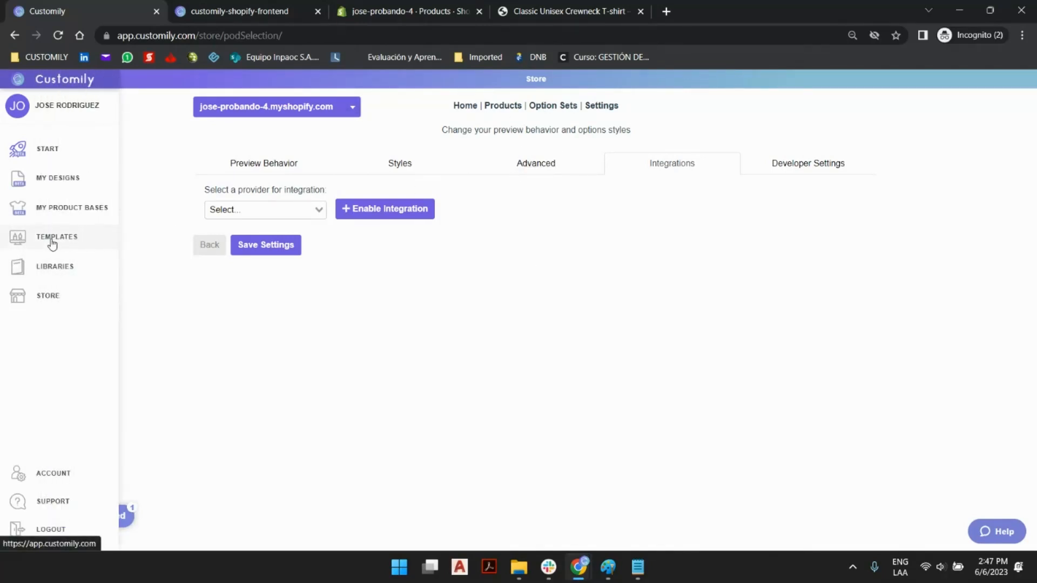
click(54, 152)
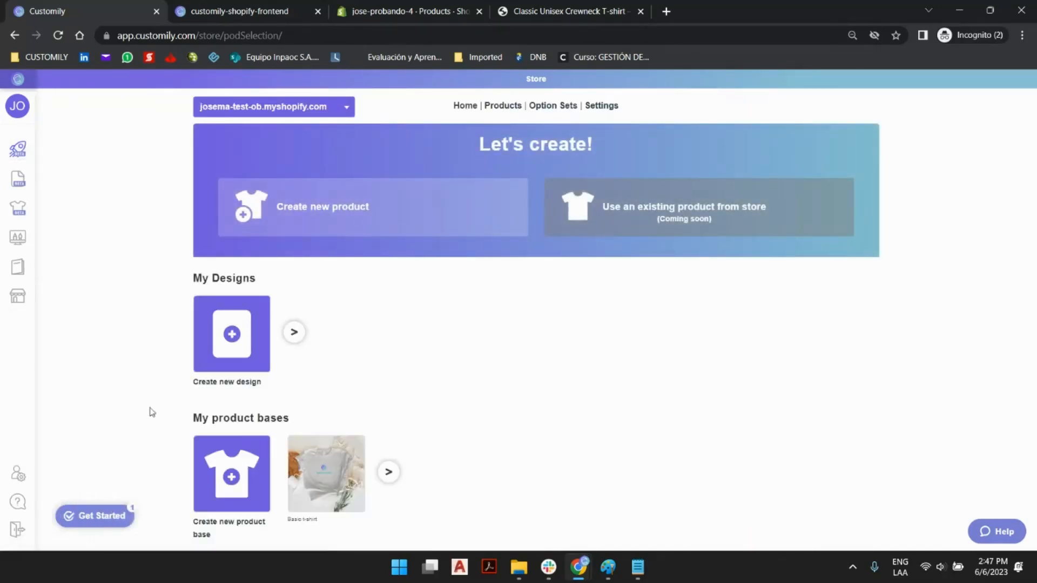
click(435, 212)
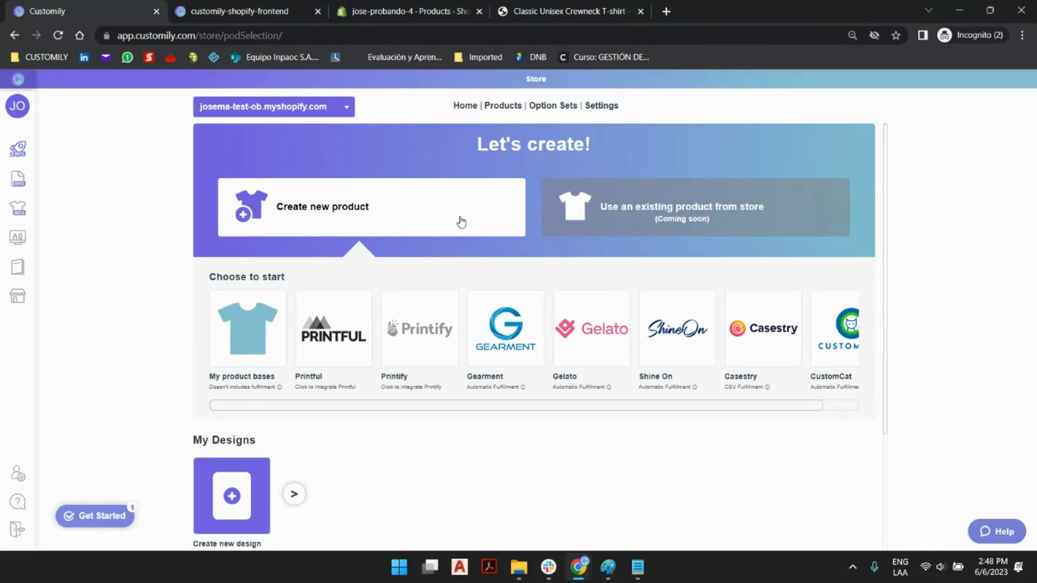
scroll(460, 222, down, 3)
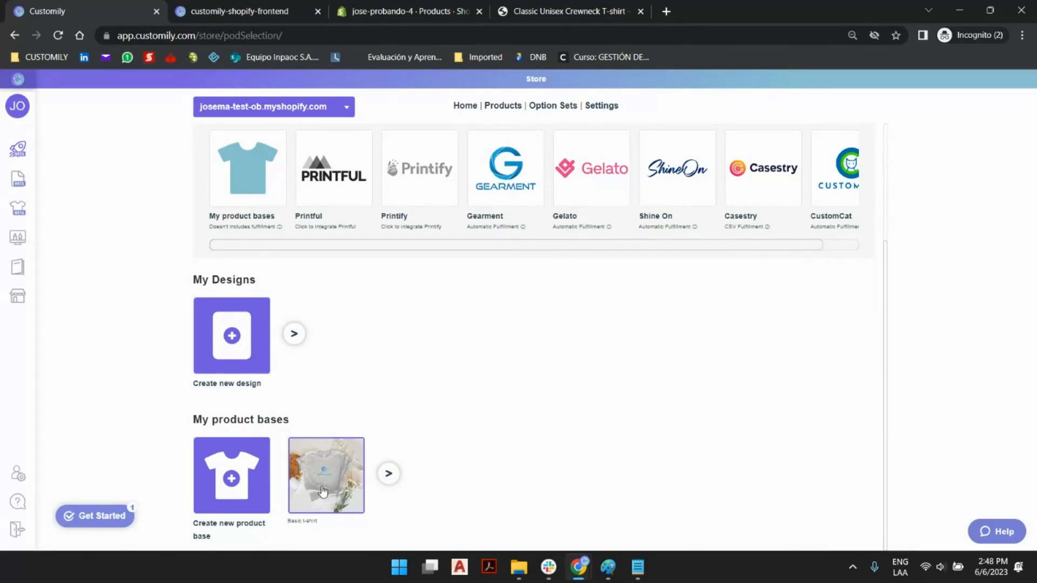
- Revisit the Shopify product list and the T-shirt's personalization window, and return to the Customily start page
click(408, 11)
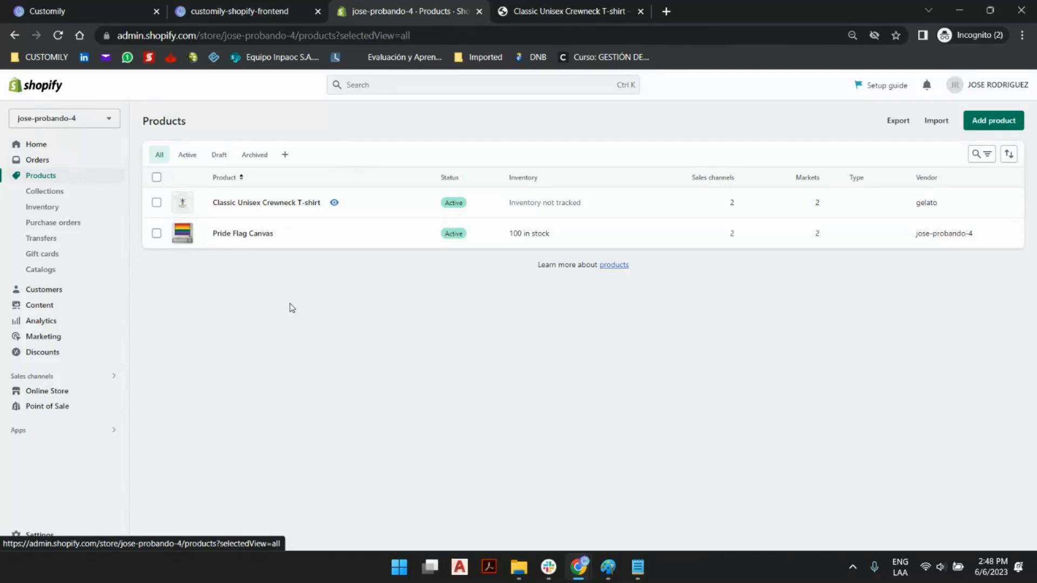
click(567, 11)
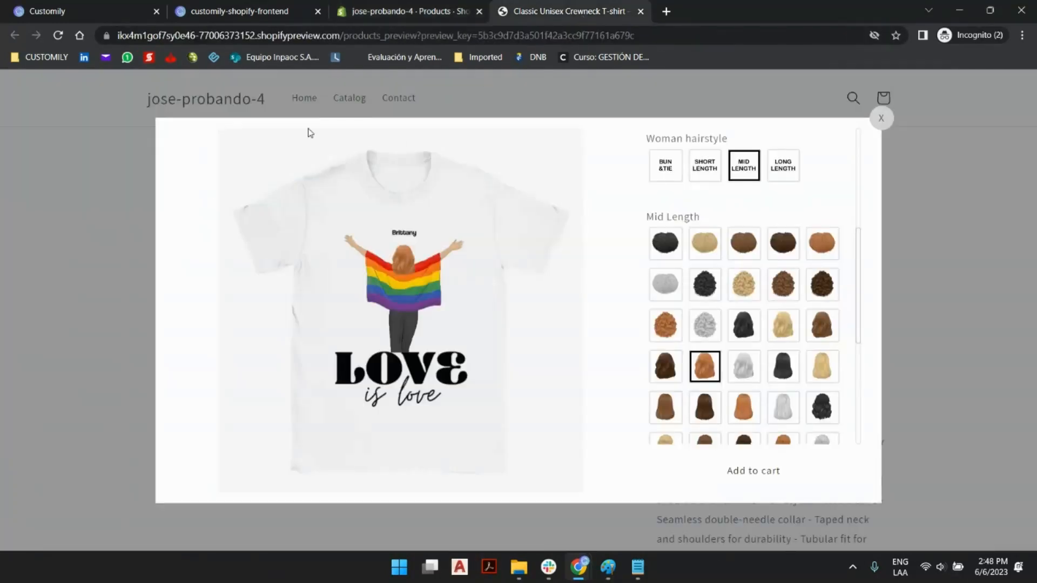
click(259, 14)
click(94, 11)
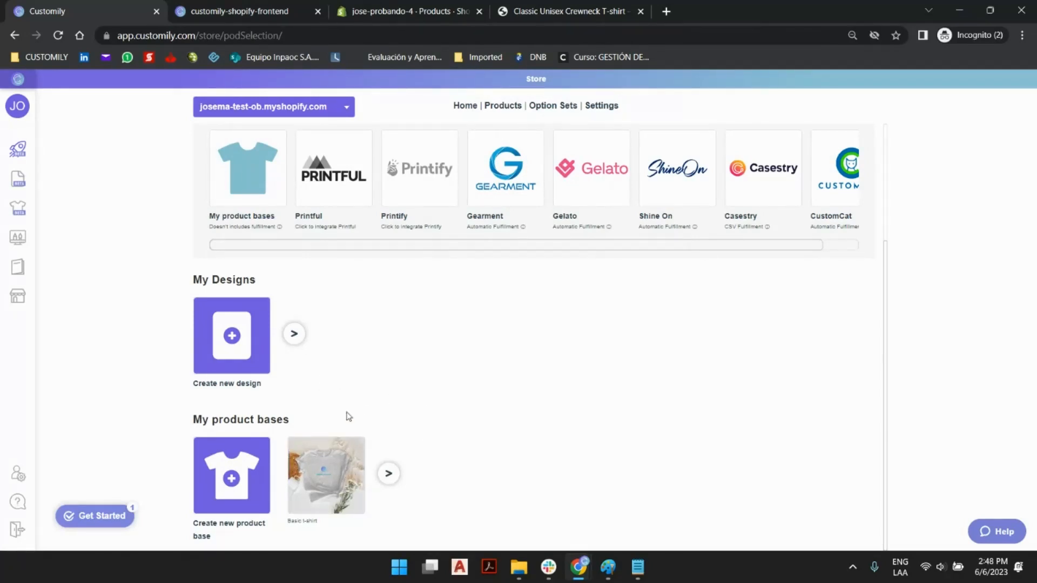
drag(212, 419, 284, 419)
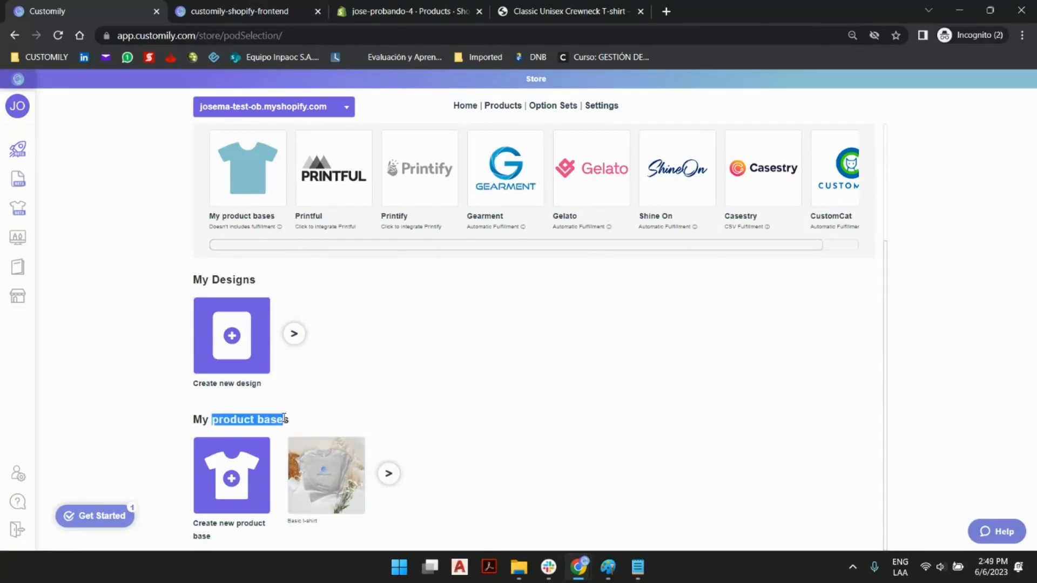
click(286, 420)
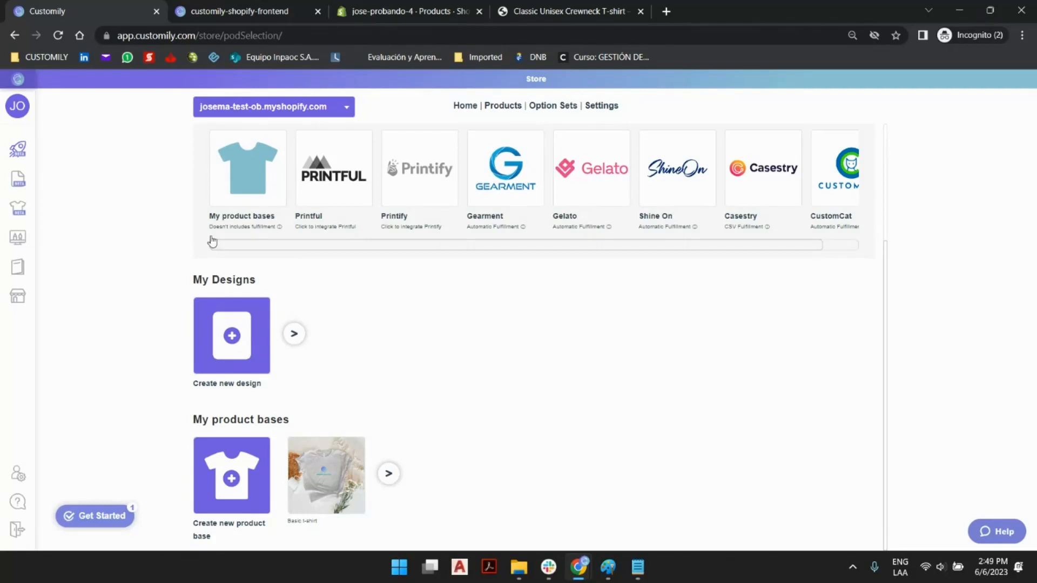
- Return to the T-shirt's personalization window and choose the black, grey, white and purple woman flag
click(562, 10)
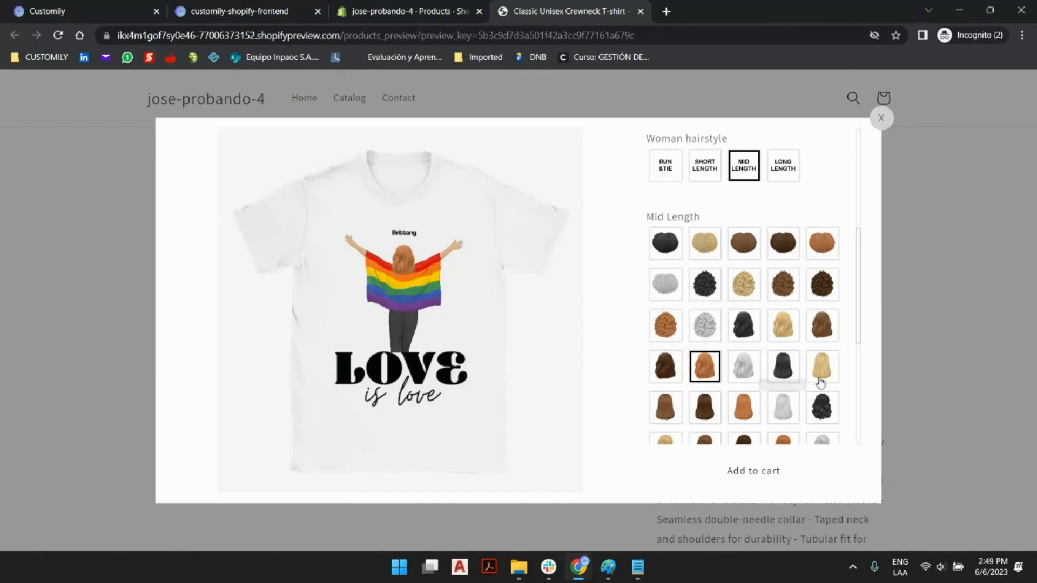
scroll(792, 423, down, 5)
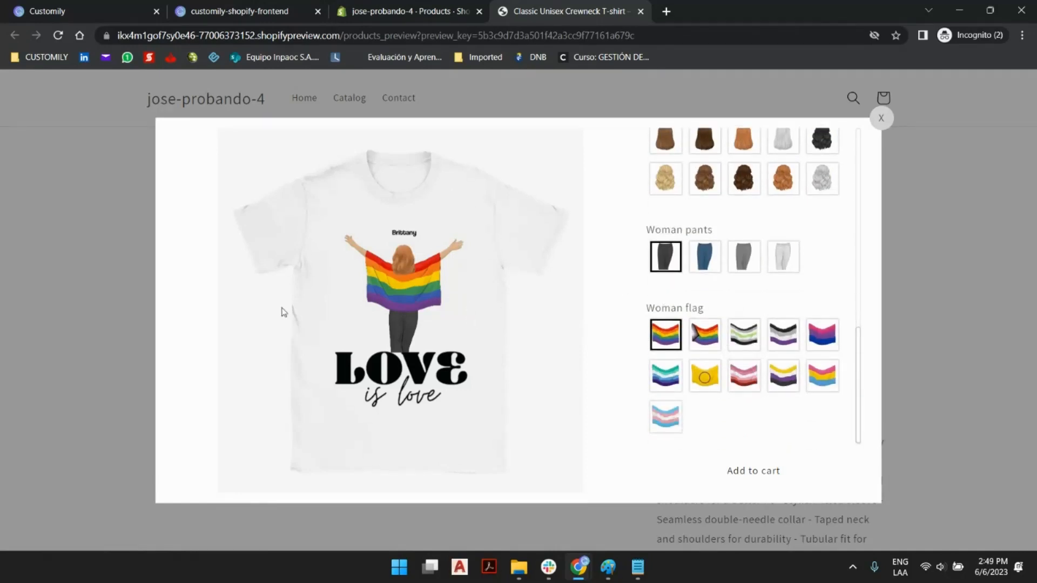
click(783, 334)
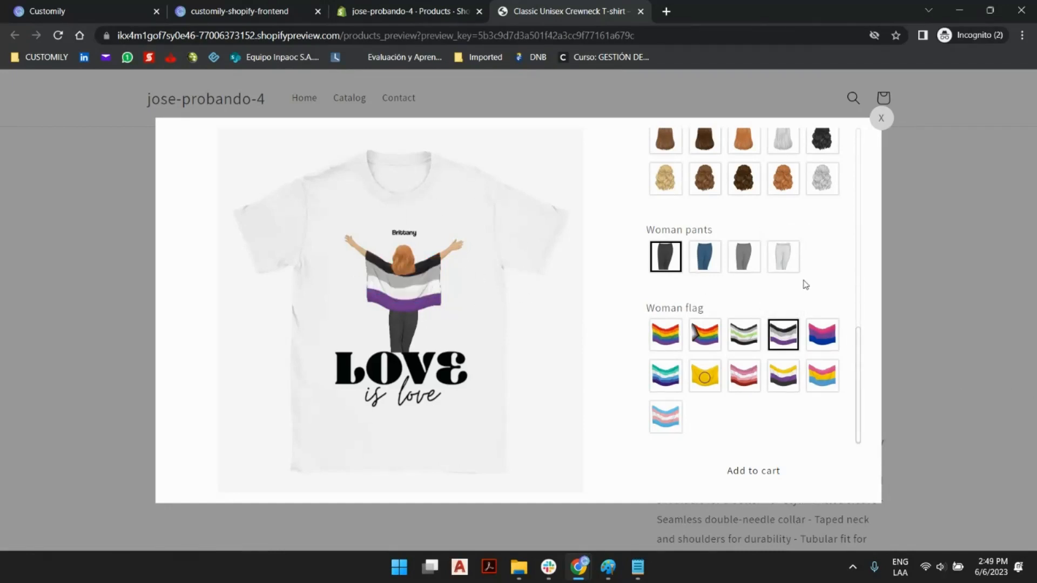
- Set the woman's skin color to the lightest tone and pick the curly grey mid-length hair
scroll(805, 292, up, 10)
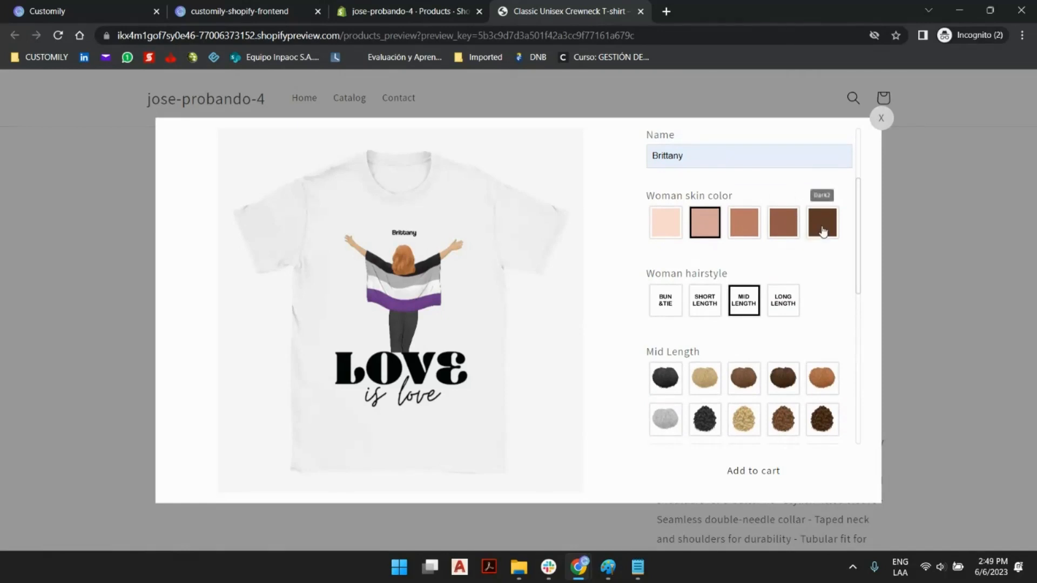
click(823, 229)
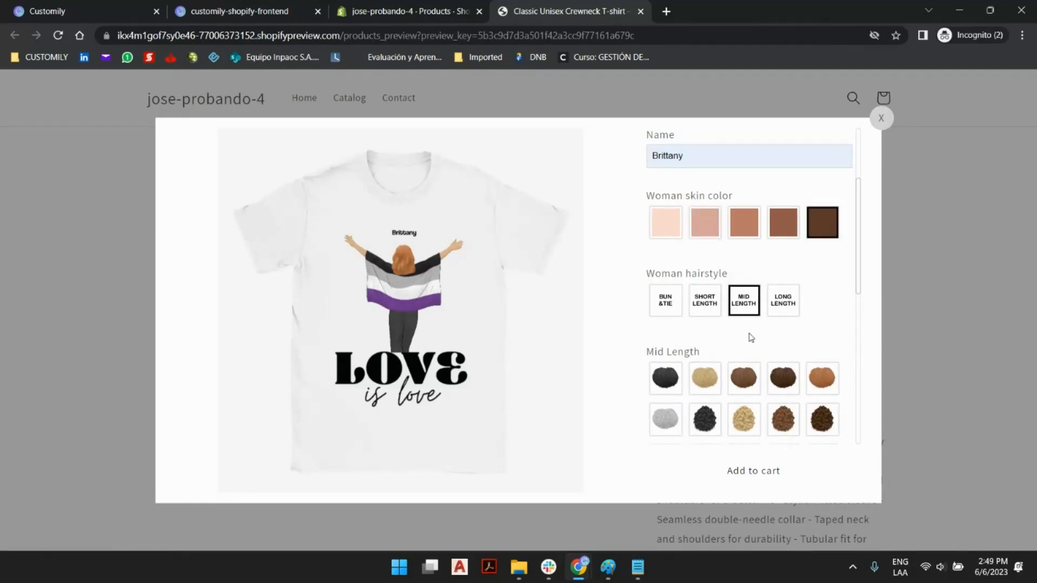
click(678, 226)
scroll(799, 274, down, 8)
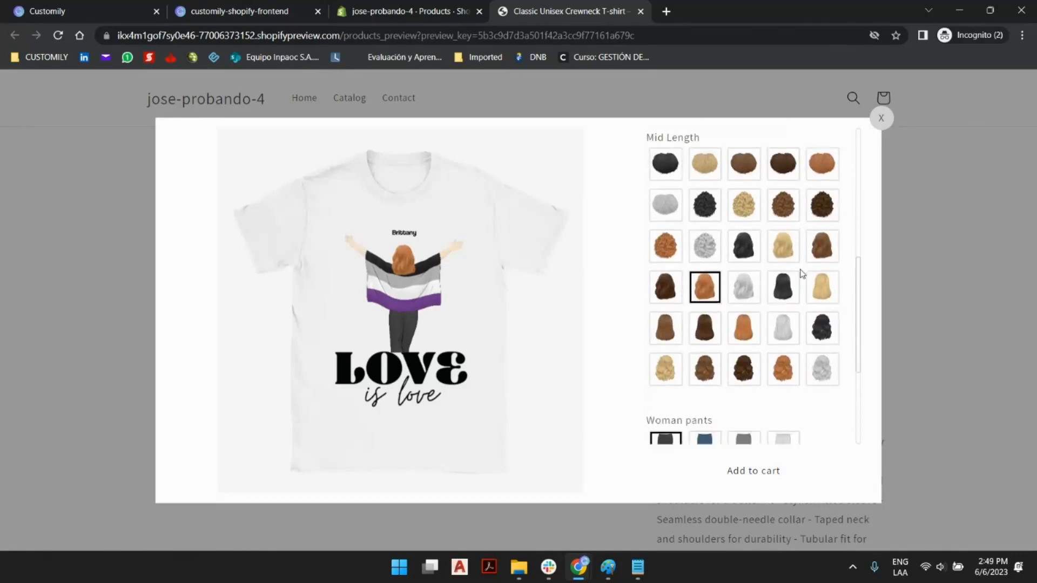
scroll(790, 184, up, 10)
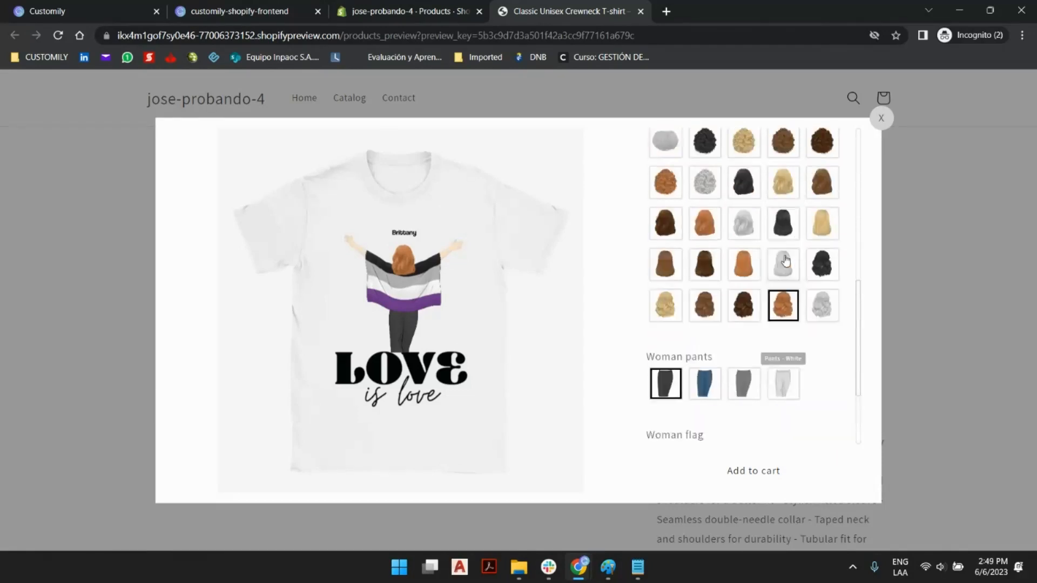
scroll(702, 303, down, 3)
click(706, 327)
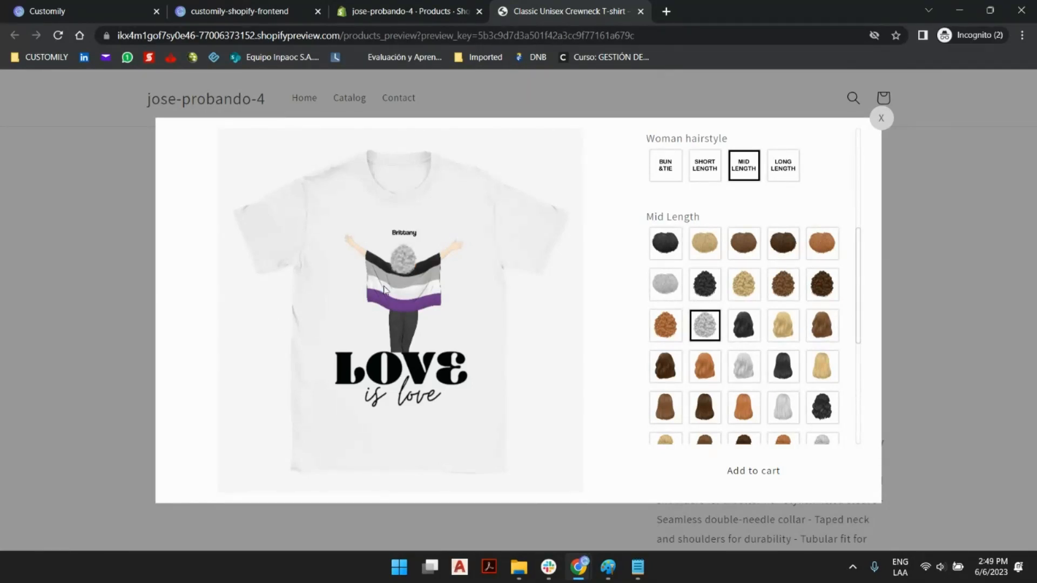
- Go back to the Customily app, open its templates list and compare it with the T-shirt preview
click(114, 5)
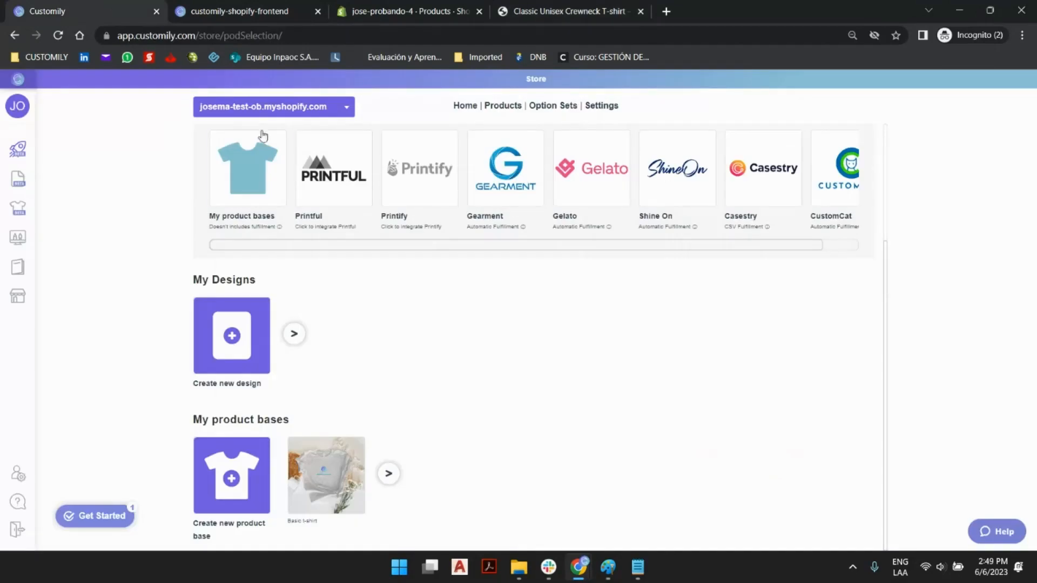
scroll(376, 258, up, 3)
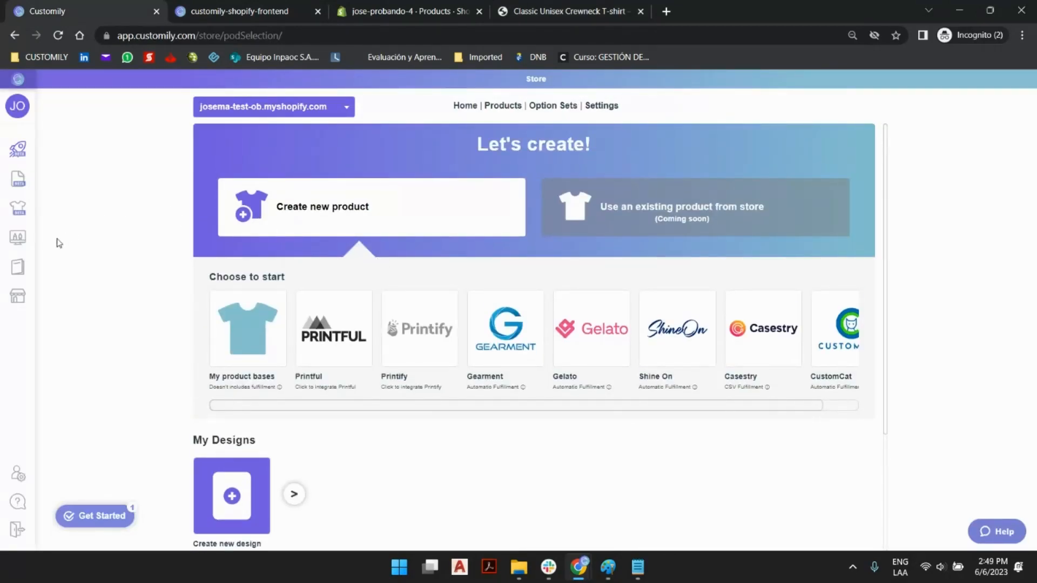
mouse_move(22, 249)
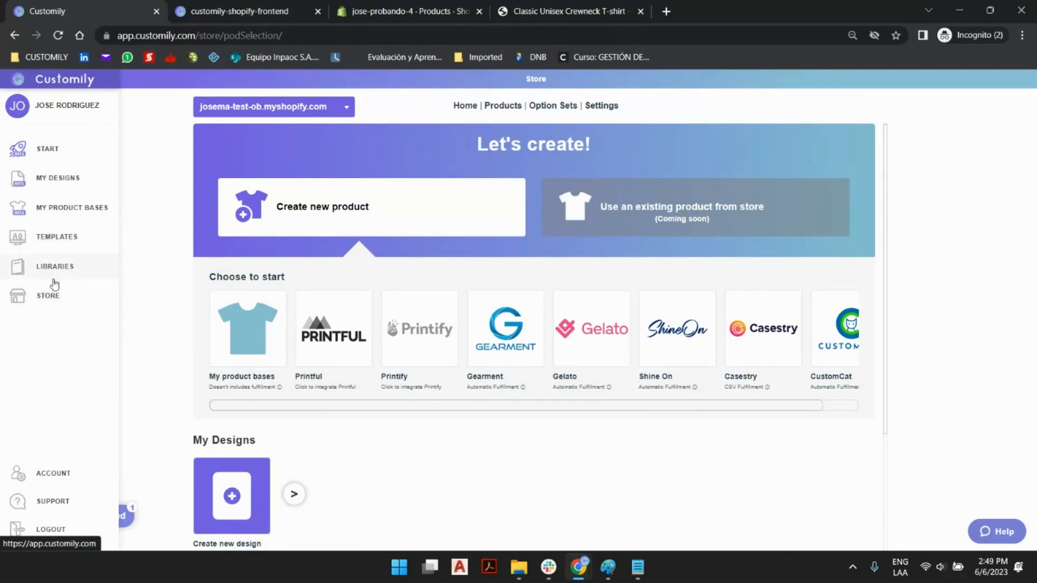
click(44, 241)
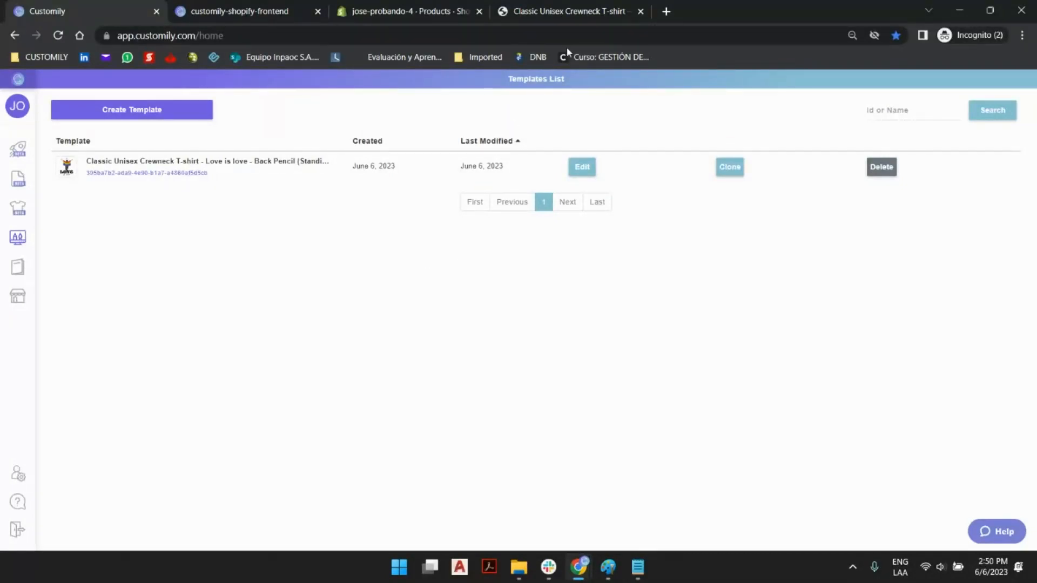
click(567, 12)
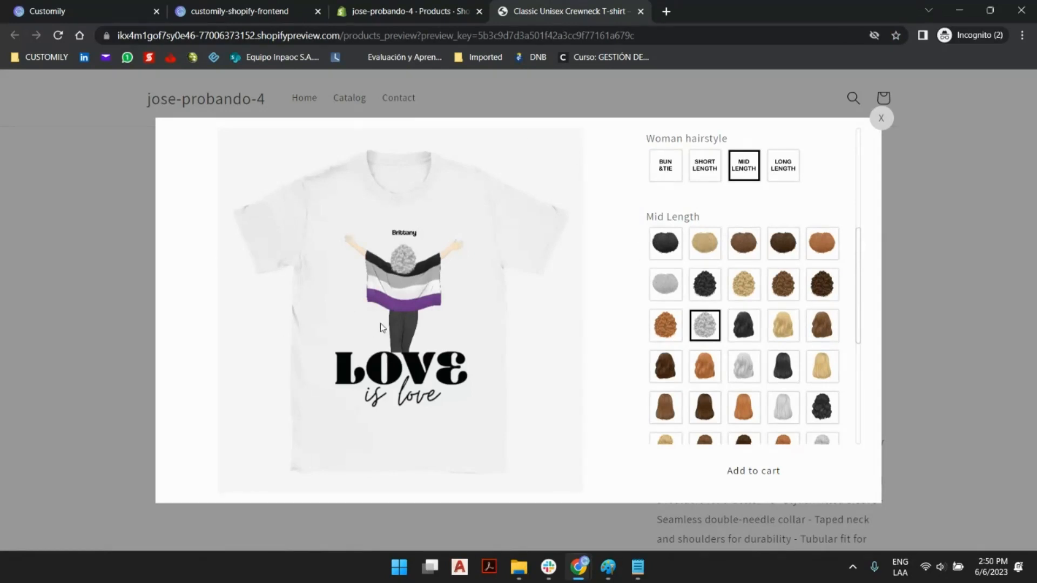
click(90, 7)
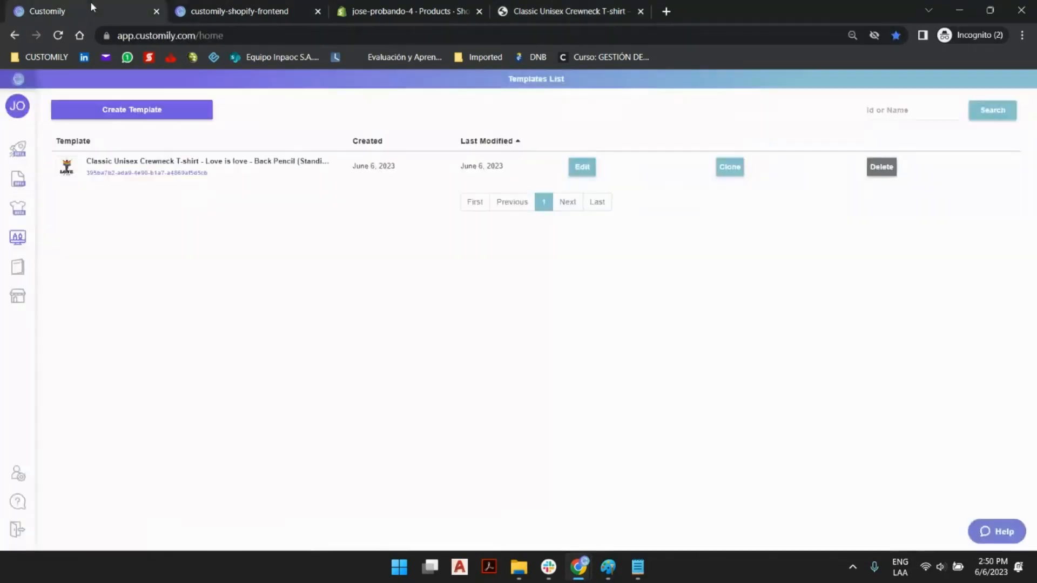
- Open the Pride Flag Canvas from the store's products and check which templates can be chosen for it
mouse_move(31, 268)
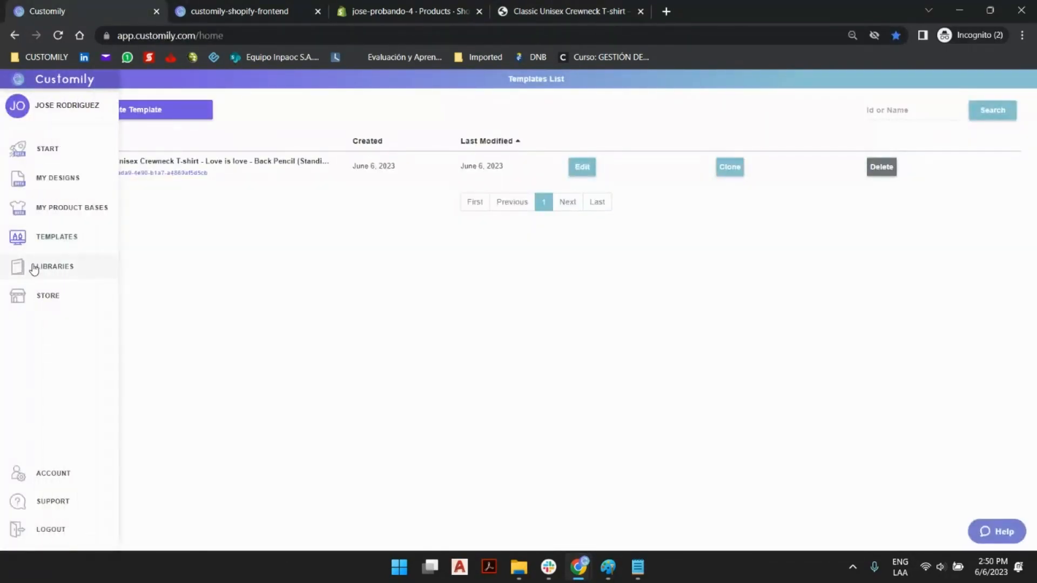
click(46, 306)
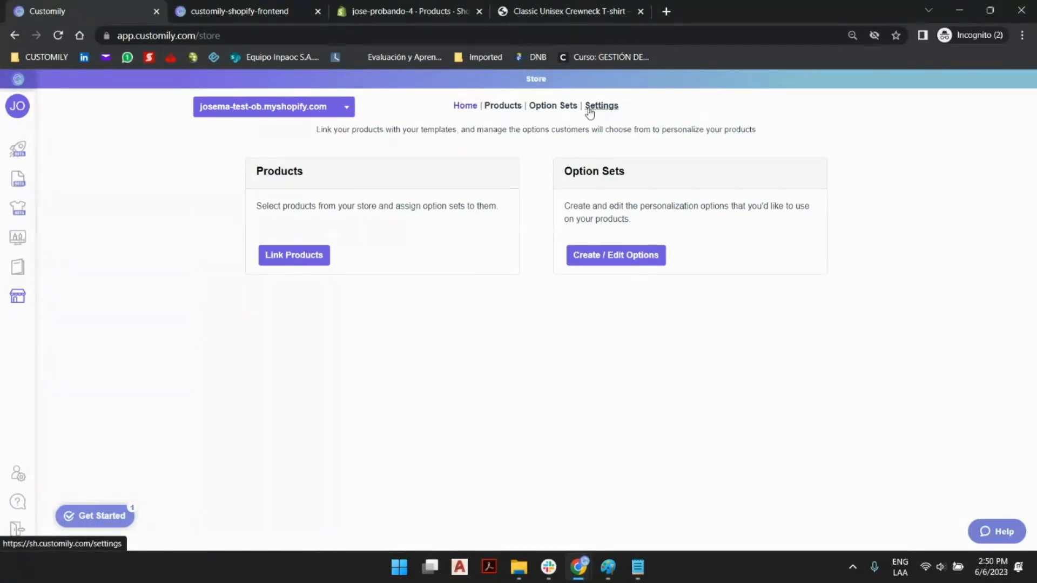
click(502, 108)
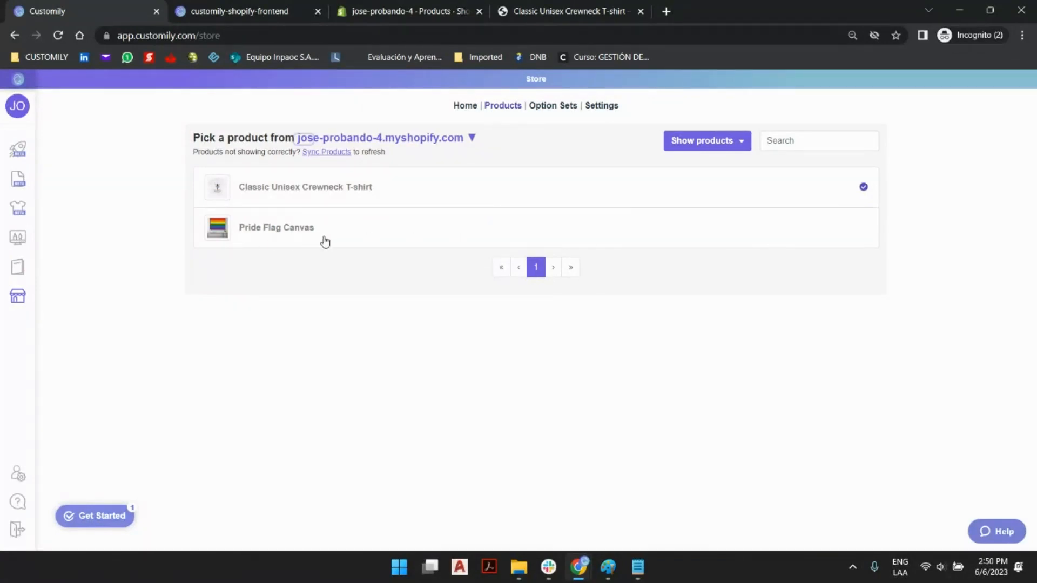
click(290, 231)
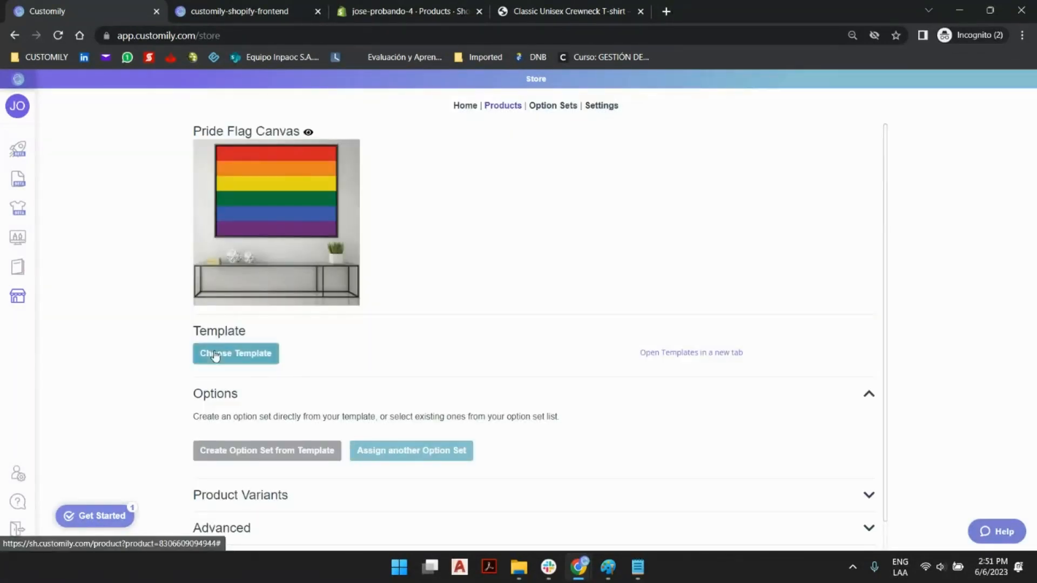
click(252, 352)
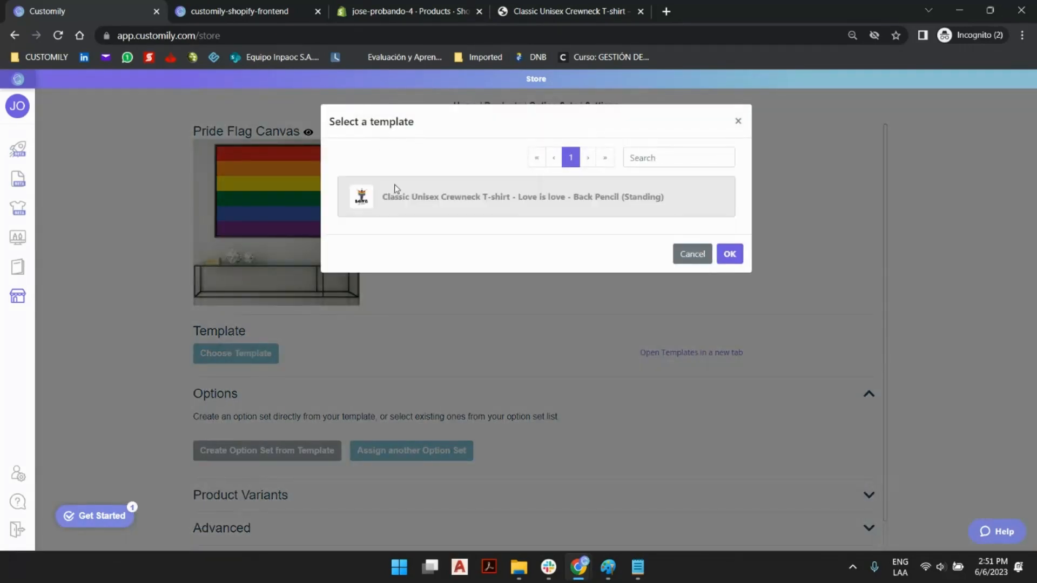
click(693, 258)
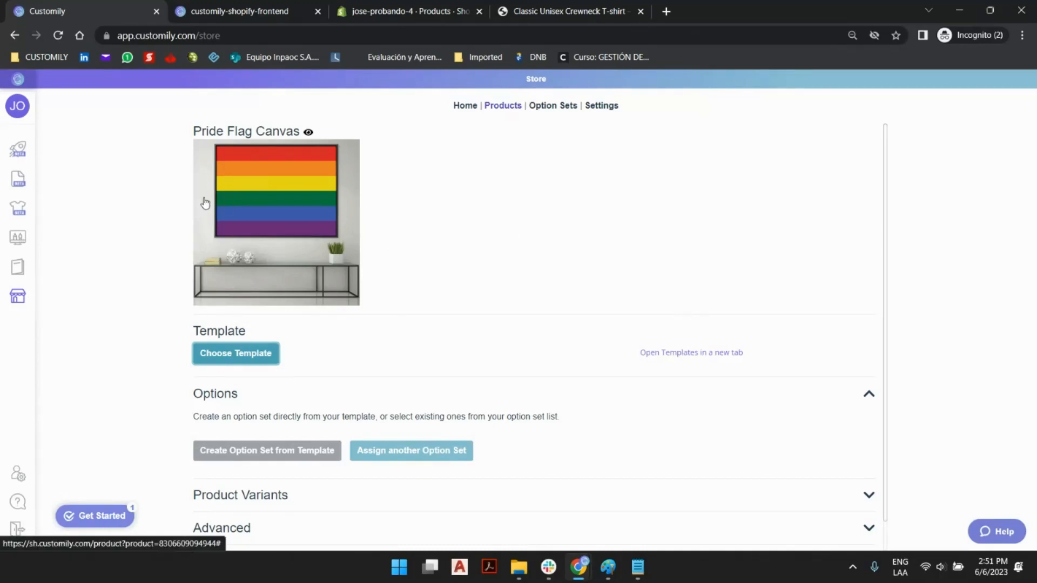
- Open the templates list in a new tab and start a new template named Pride Flag Canvas
click(686, 354)
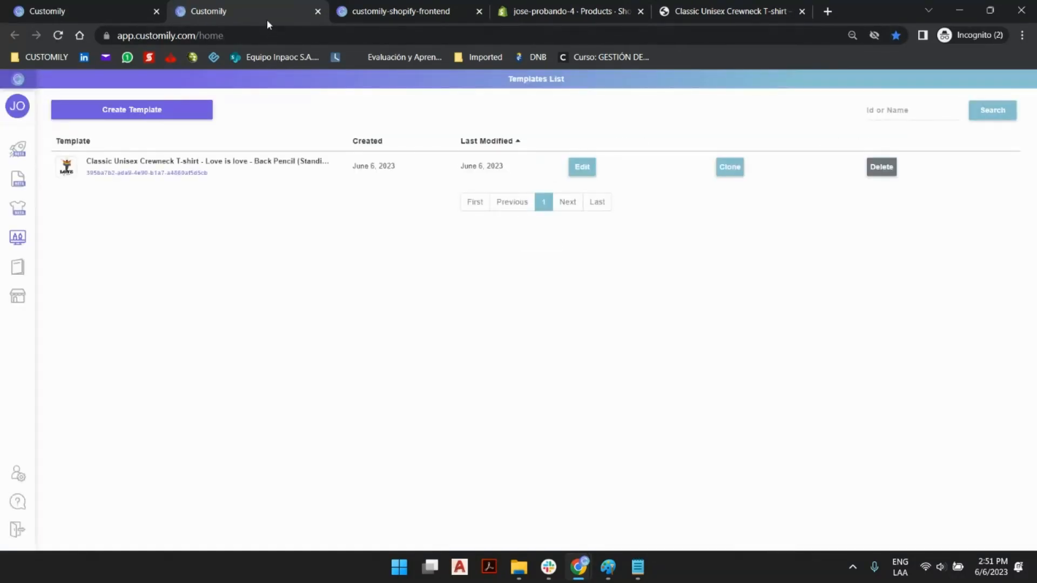
click(132, 117)
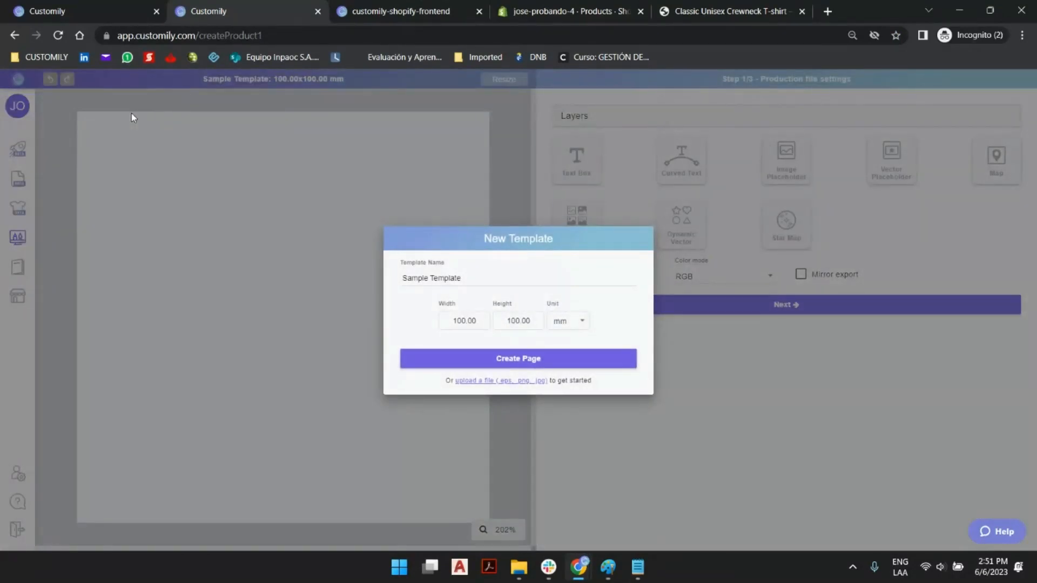
triple_click(454, 276)
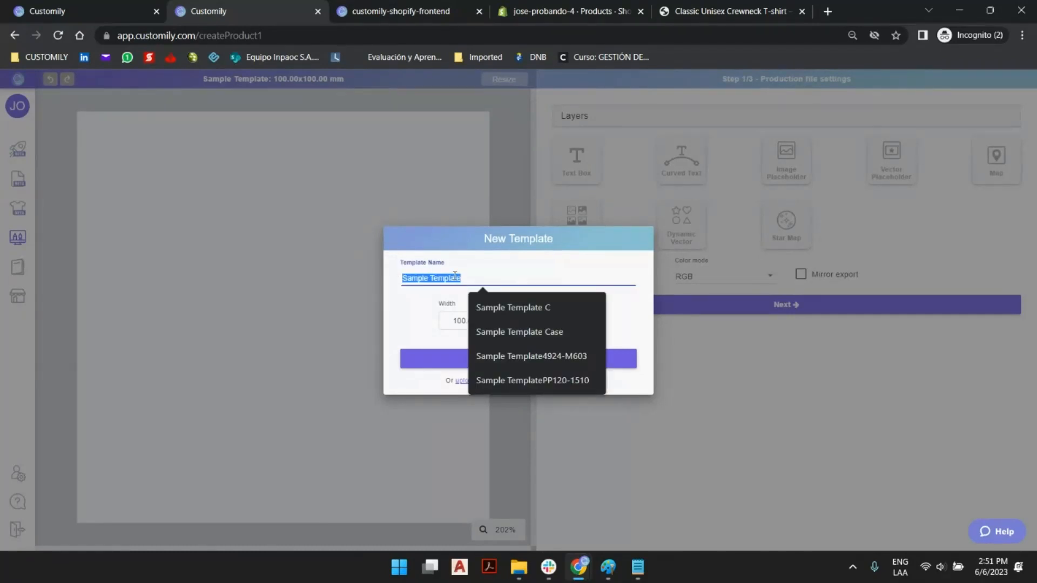
text(Cam)
key(BackSpace)
key(BackSpace)
key(BackSpace)
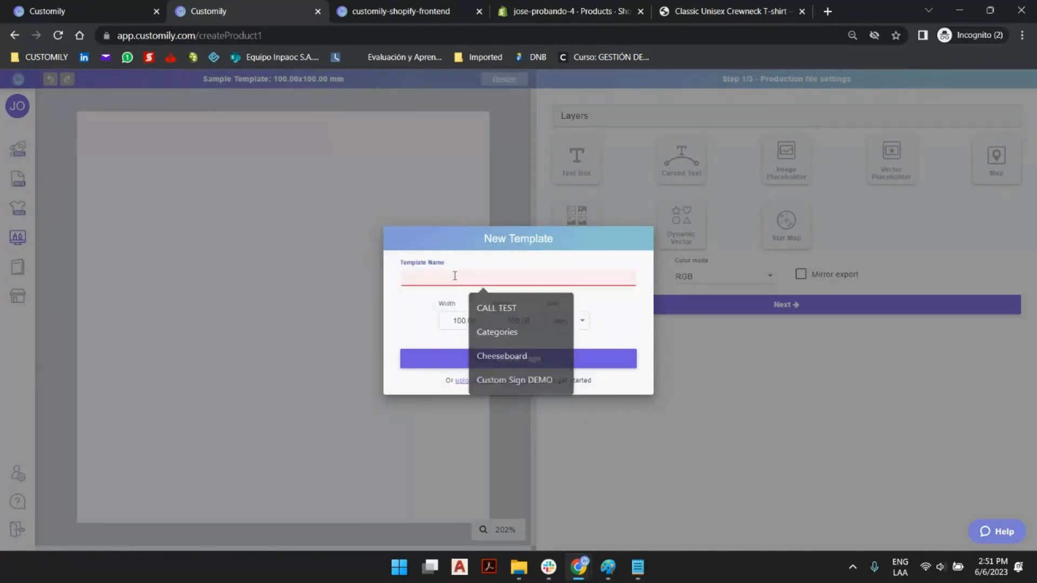
key(Return)
text(Pri)
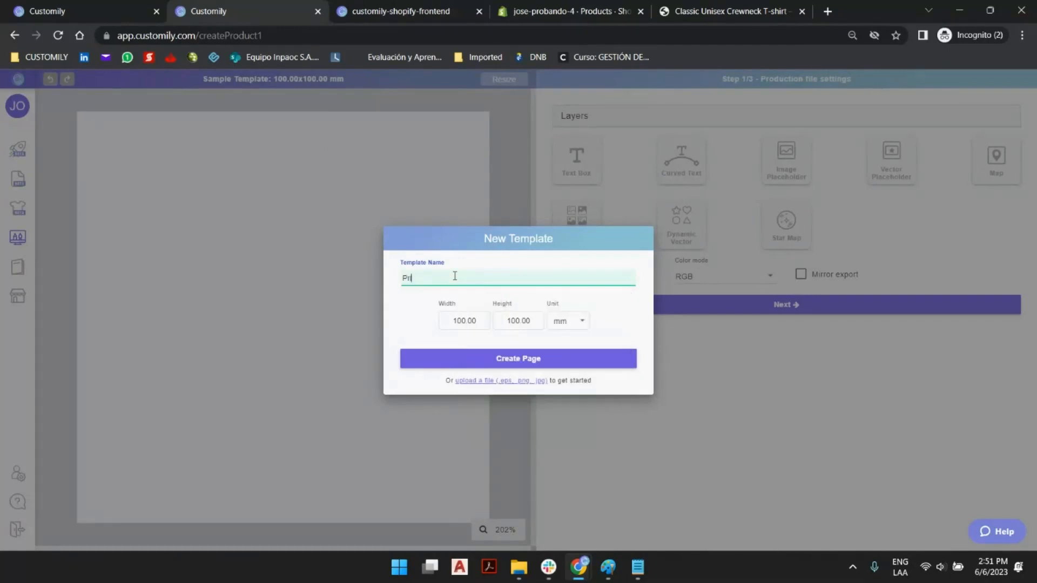
text(de Flag Canvas)
- Create the template page from the uploaded Gay.png file with an image resolution of 72 PPI
click(472, 382)
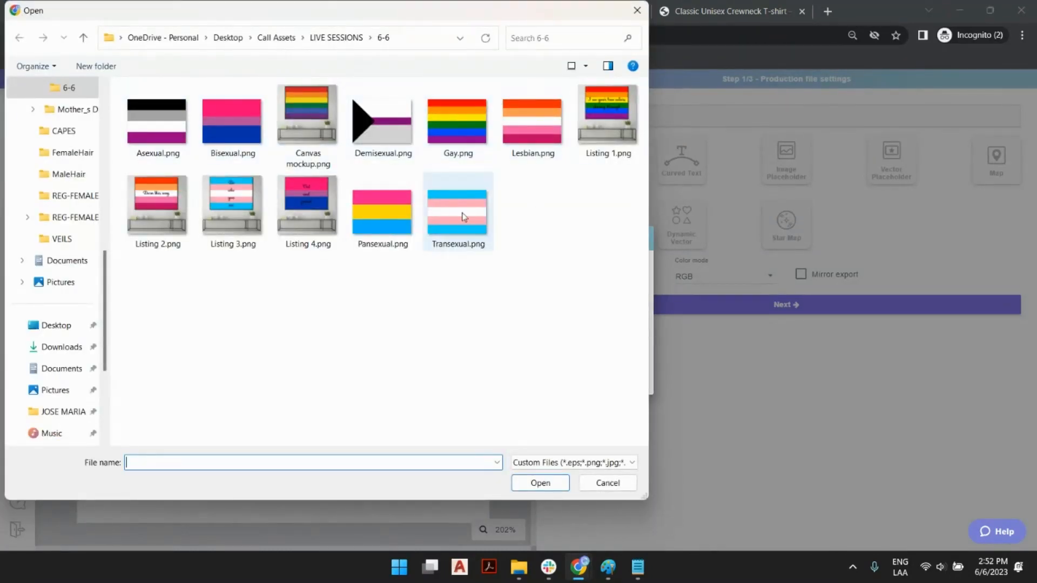
double_click(471, 139)
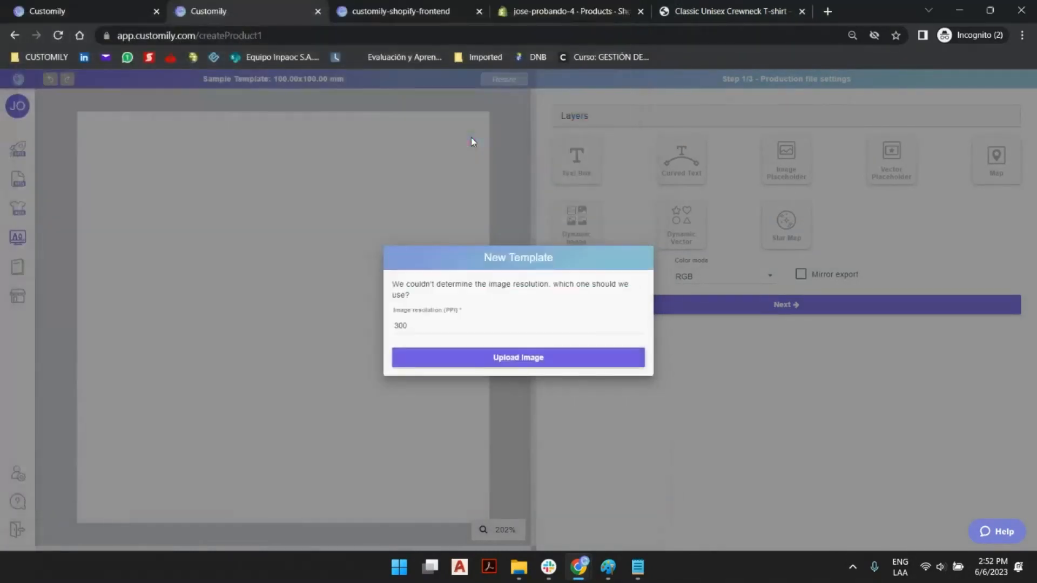
double_click(440, 325)
text(72)
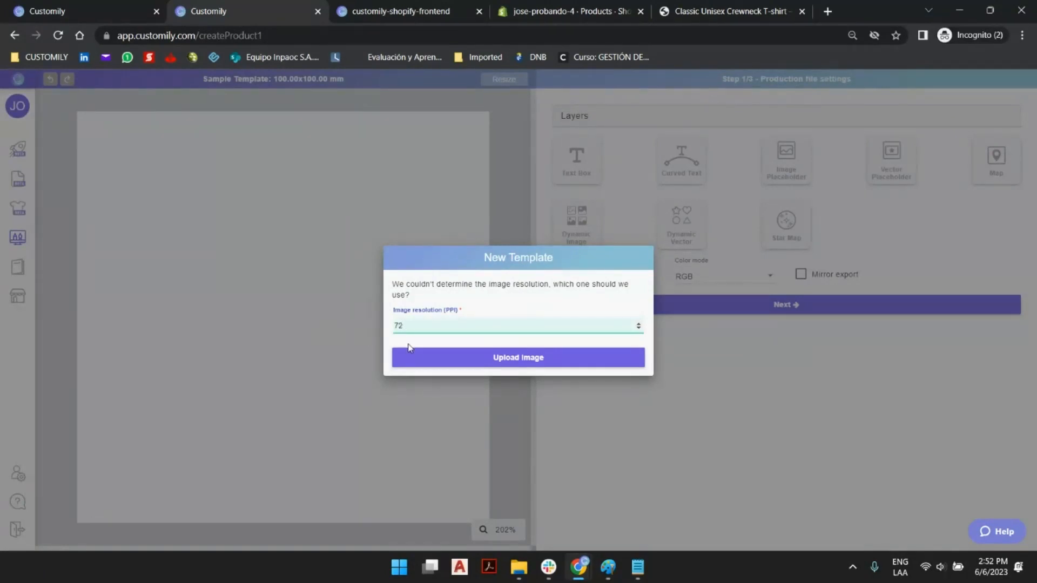
click(413, 357)
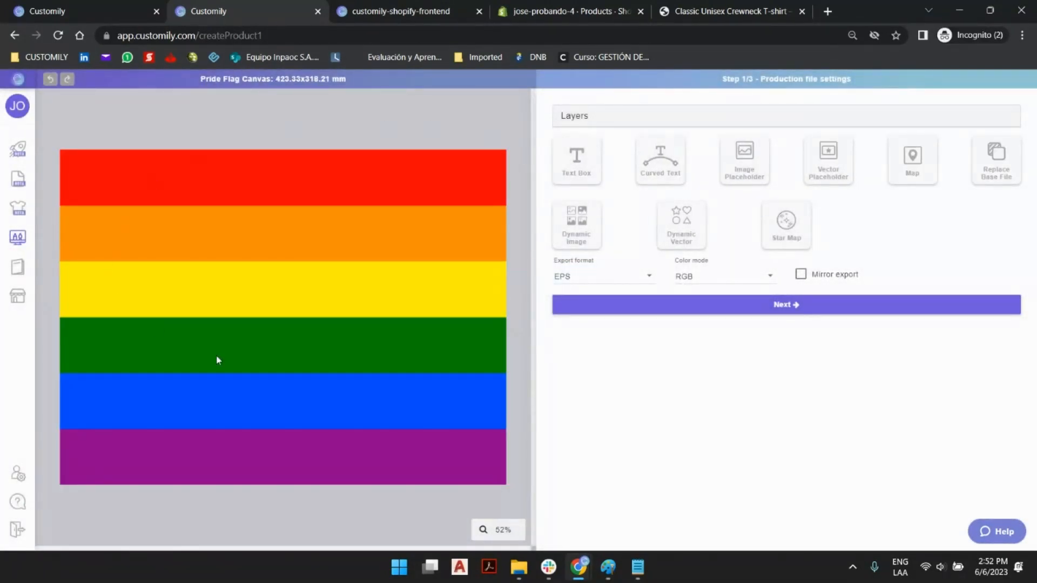
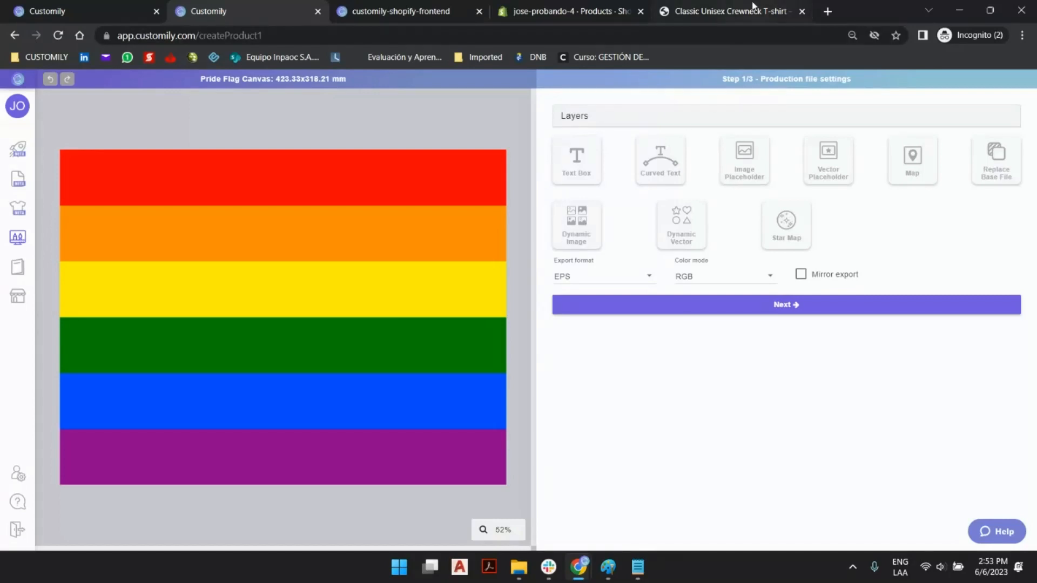
- Return to the T-shirt's personalization window, switch the woman's hairstyle to Short Length and choose a blonde hairstyle
click(730, 11)
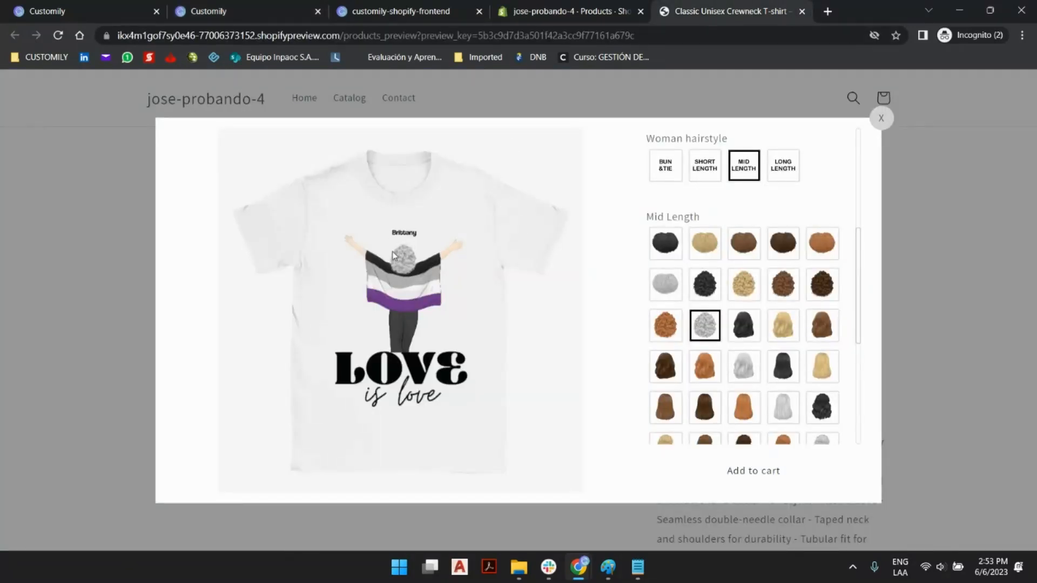
scroll(701, 280, up, 4)
scroll(696, 226, down, 4)
click(703, 167)
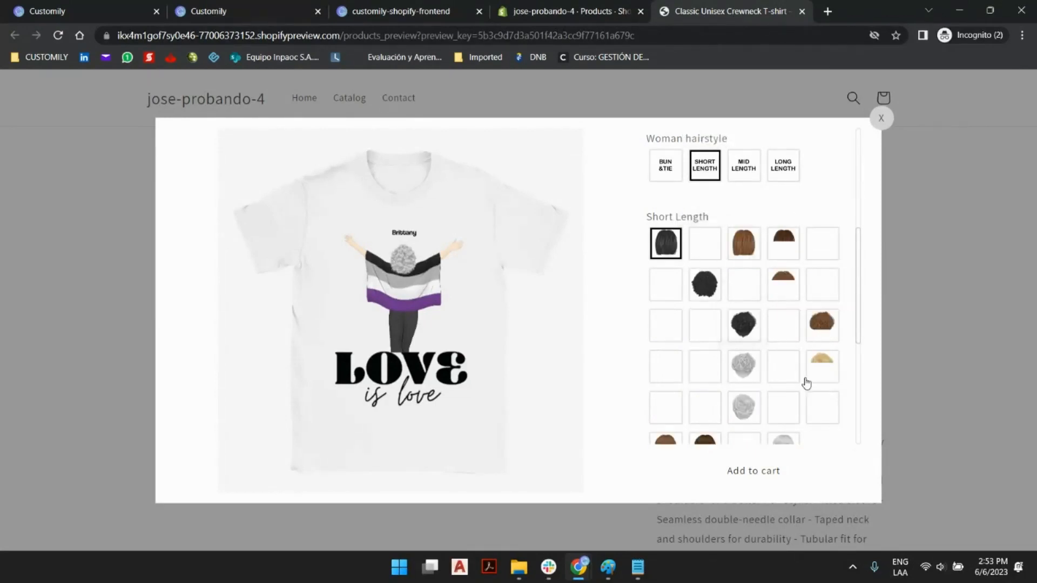
scroll(782, 351, down, 5)
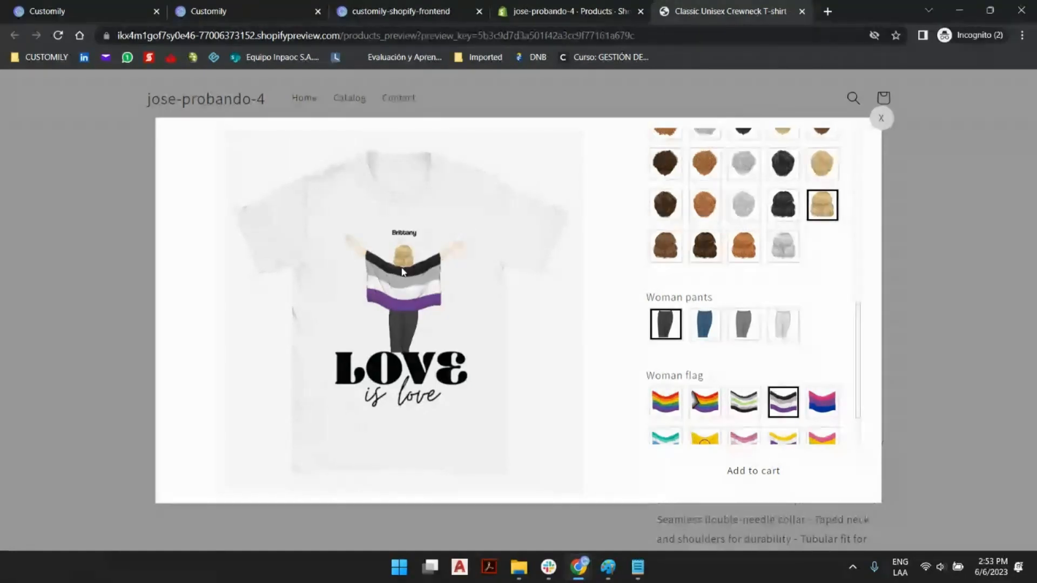
- Look through the woman's hairstyle, pants and flag choices in the T-shirt's personalization window
scroll(608, 176, up, 3)
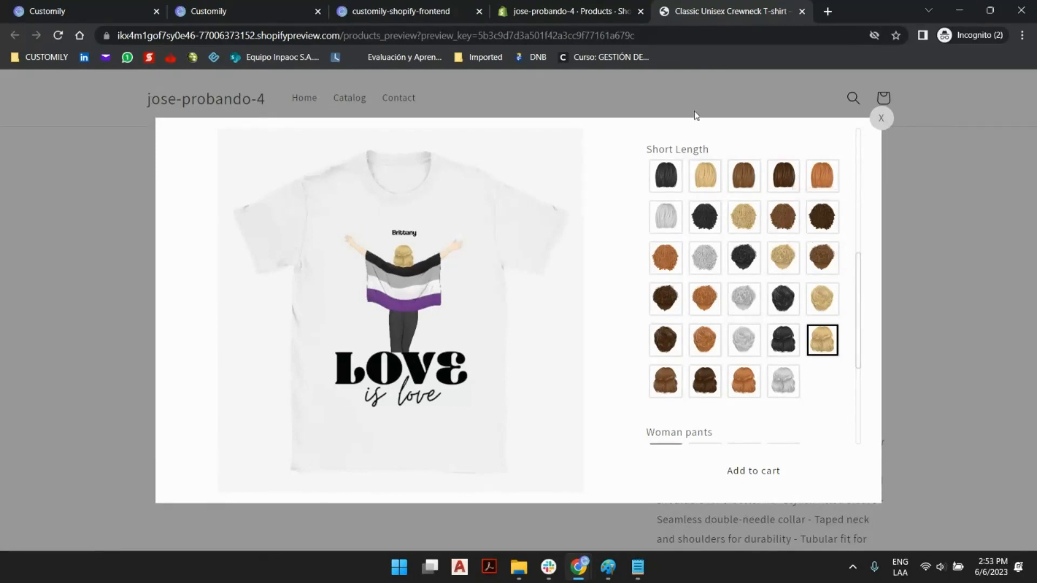
scroll(746, 289, up, 6)
scroll(770, 232, down, 10)
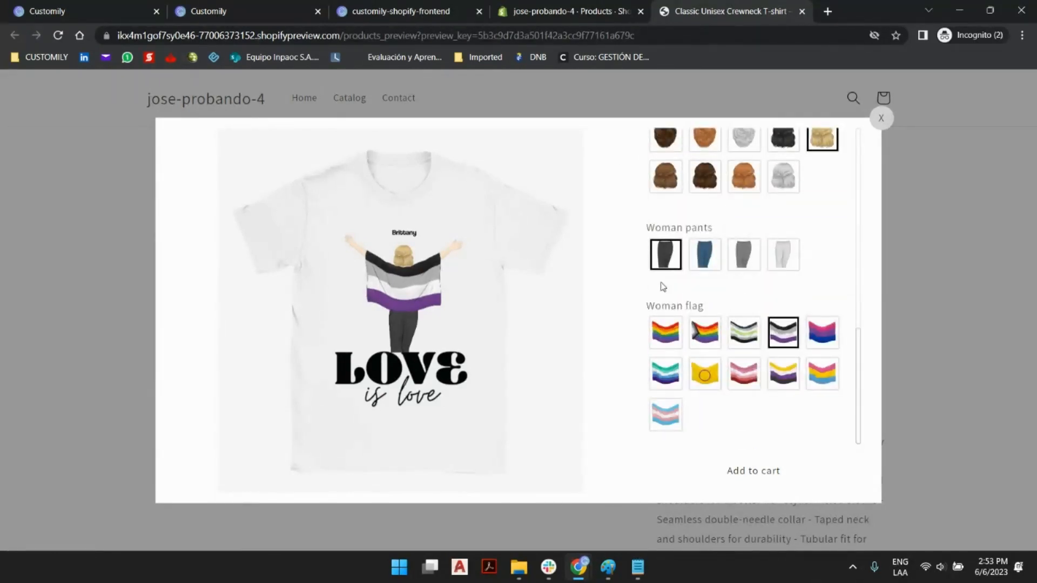
- Return to the Pride Flag Canvas template and add a Dynamic Image layer to it
click(38, 10)
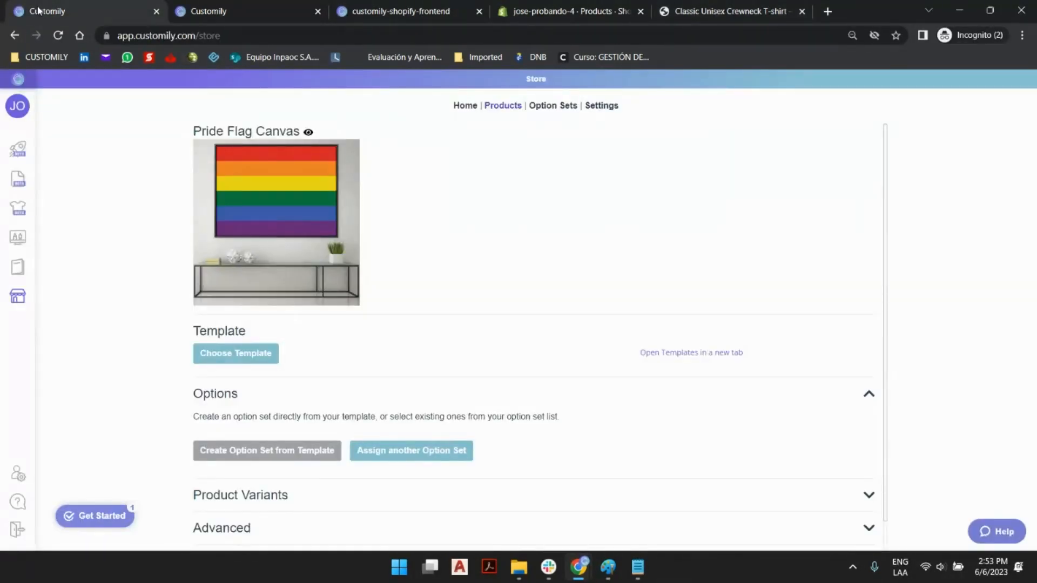
click(216, 6)
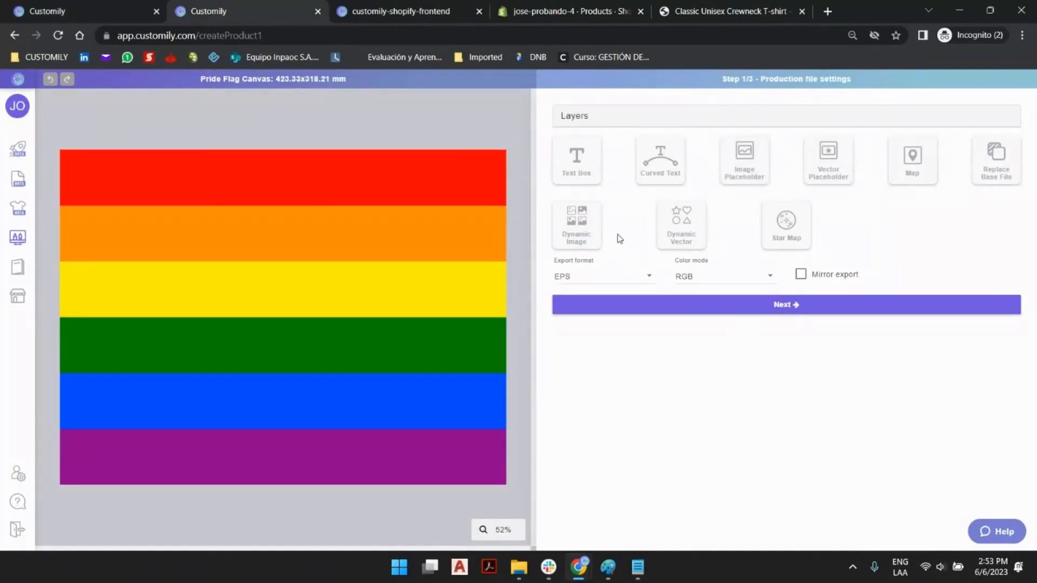
click(588, 231)
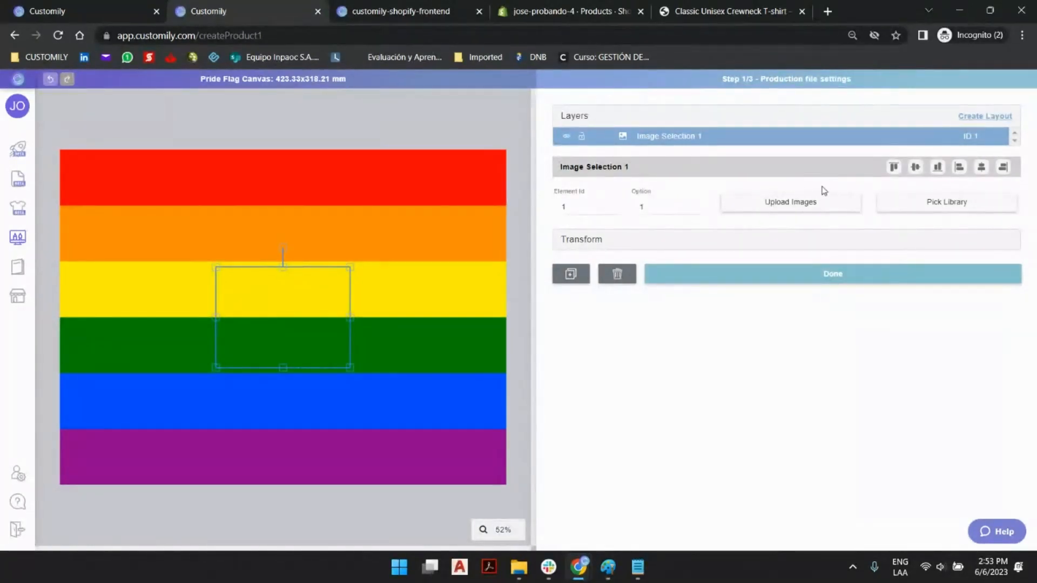
click(746, 209)
- Open the account's libraries in the other Customily tab and check the font libraries and the image libraries
click(85, 5)
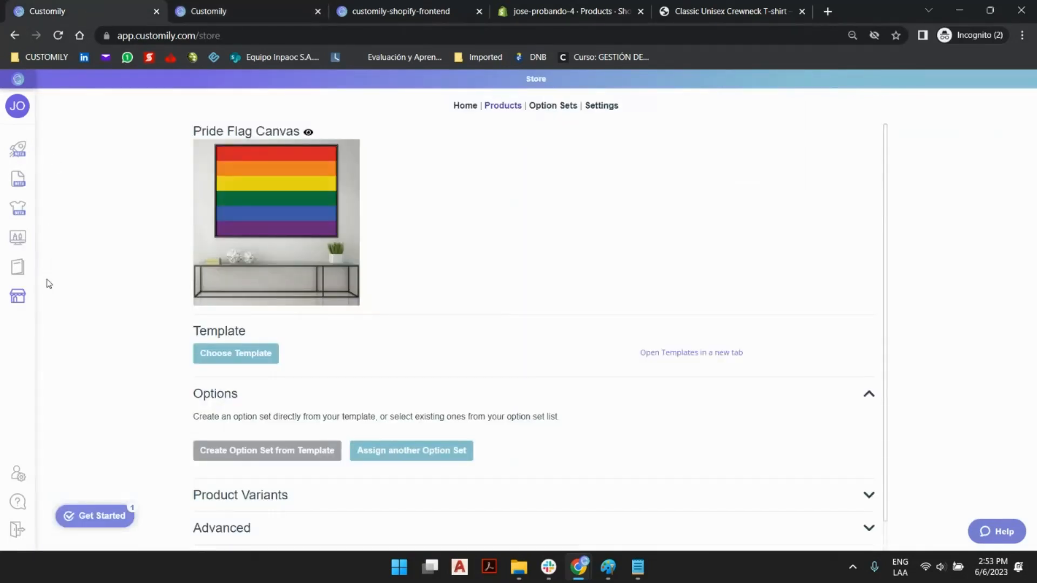
mouse_move(28, 296)
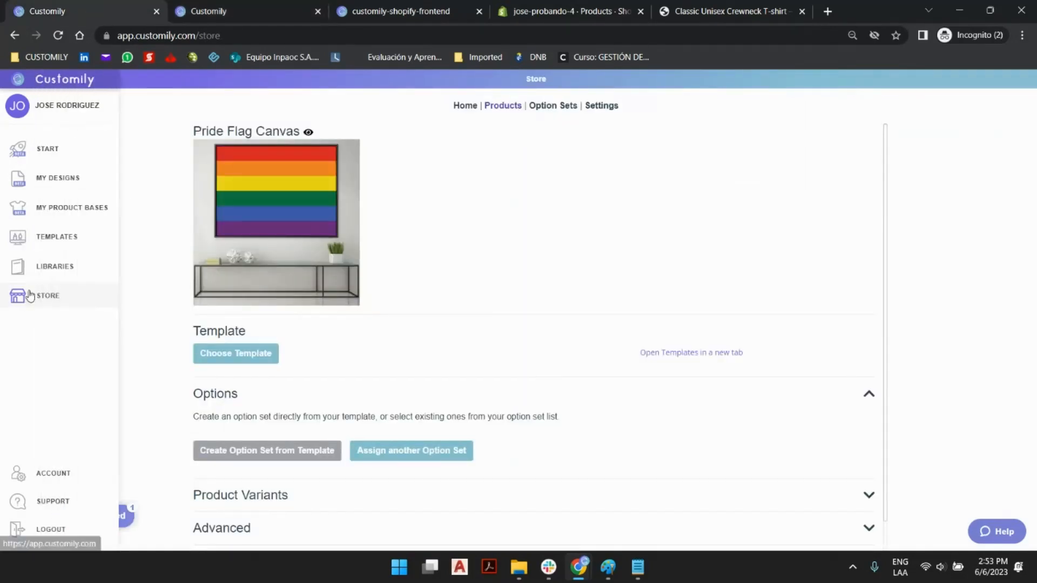
click(57, 268)
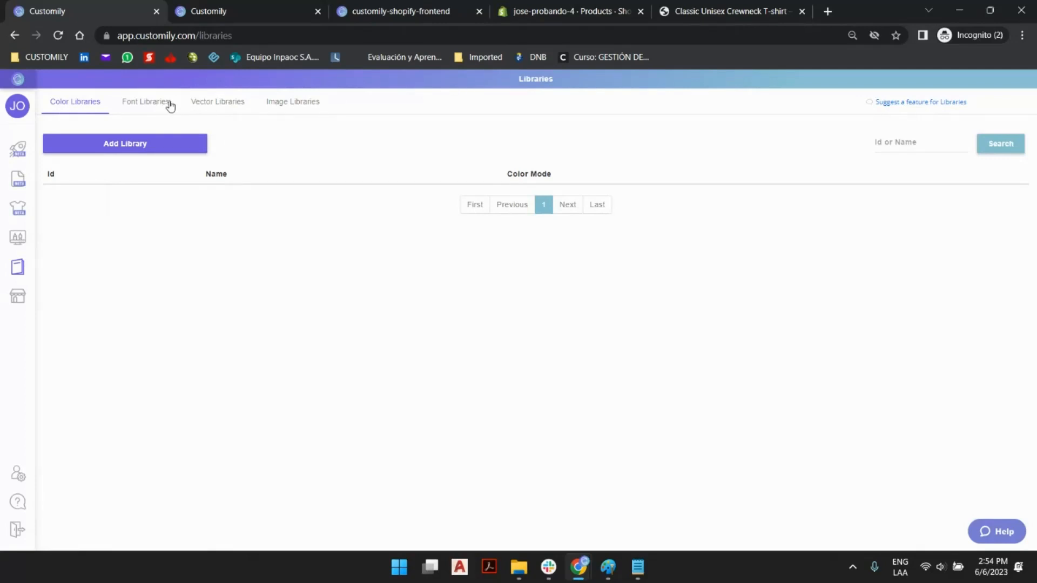
click(134, 106)
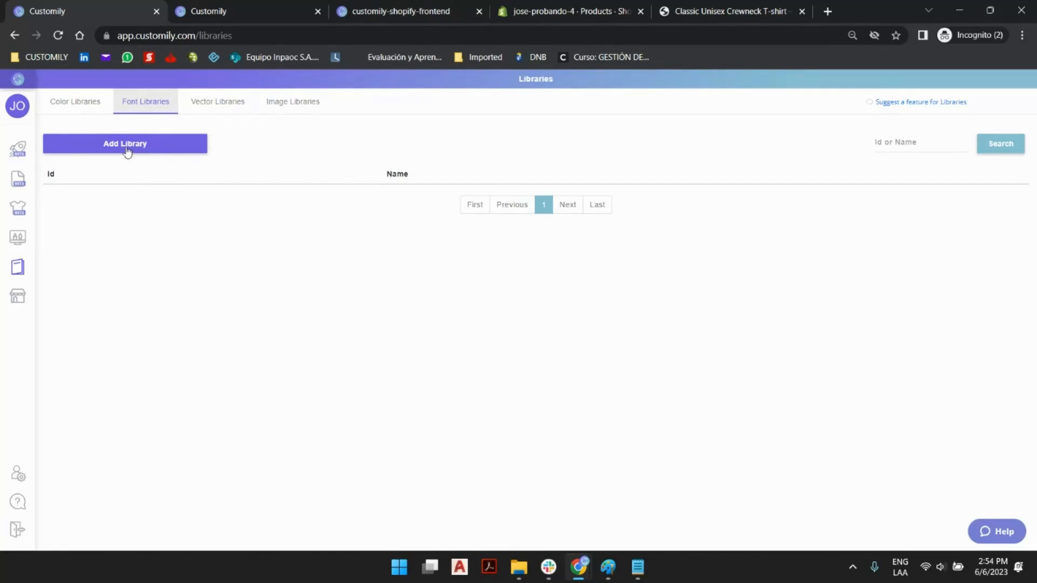
click(286, 107)
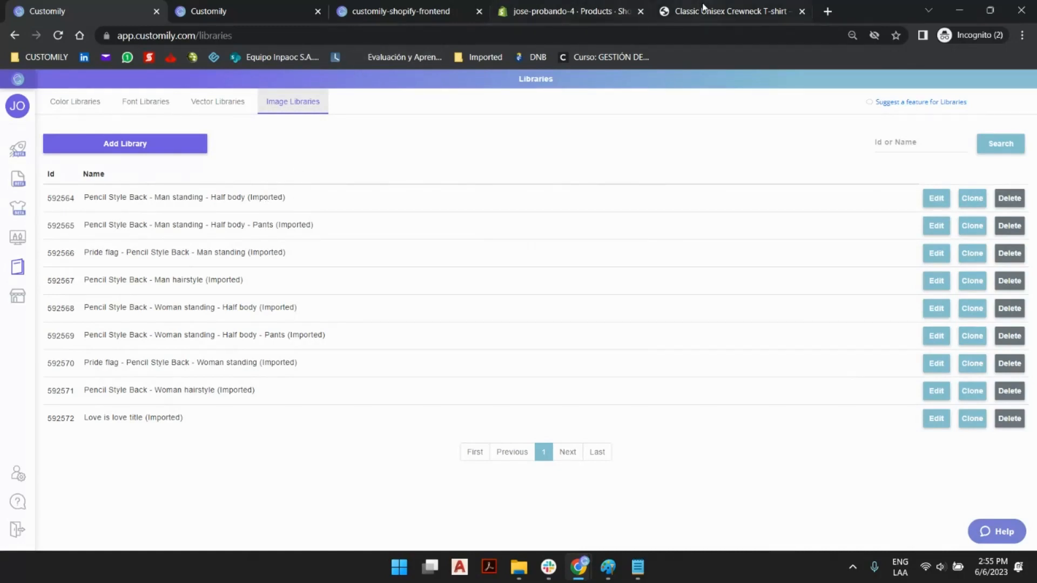
- Compare the T-shirt's hairstyle choices with the Woman hairstyle image library, inspecting its Short Length category and the Bob cut - ginger image
click(702, 11)
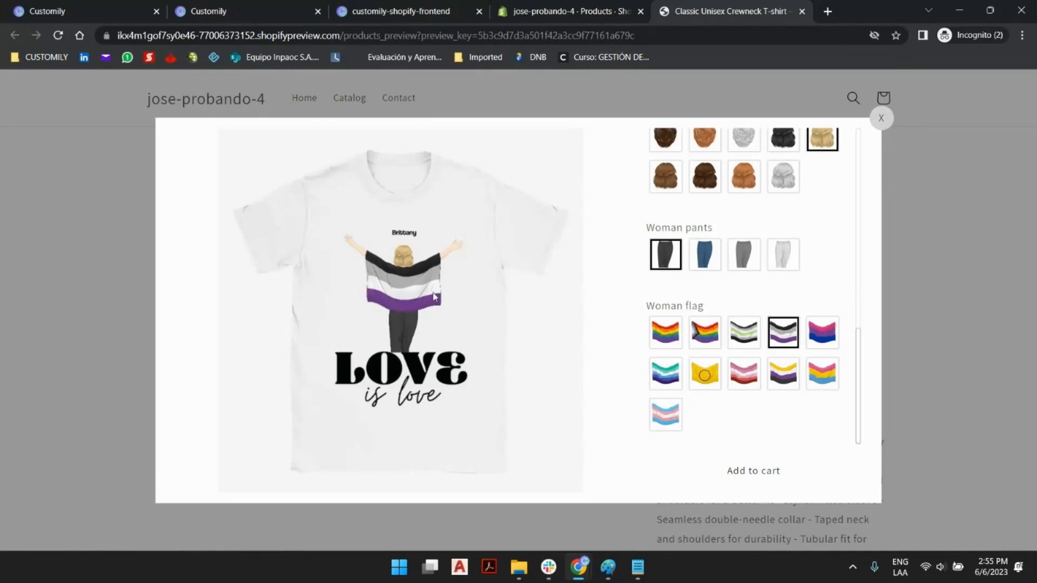
scroll(770, 184, up, 4)
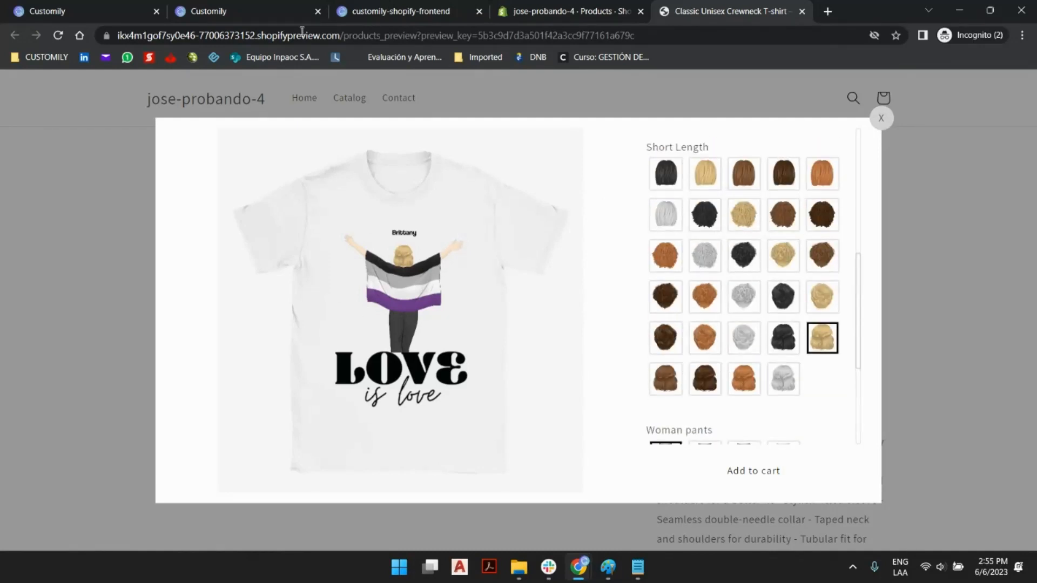
click(76, 7)
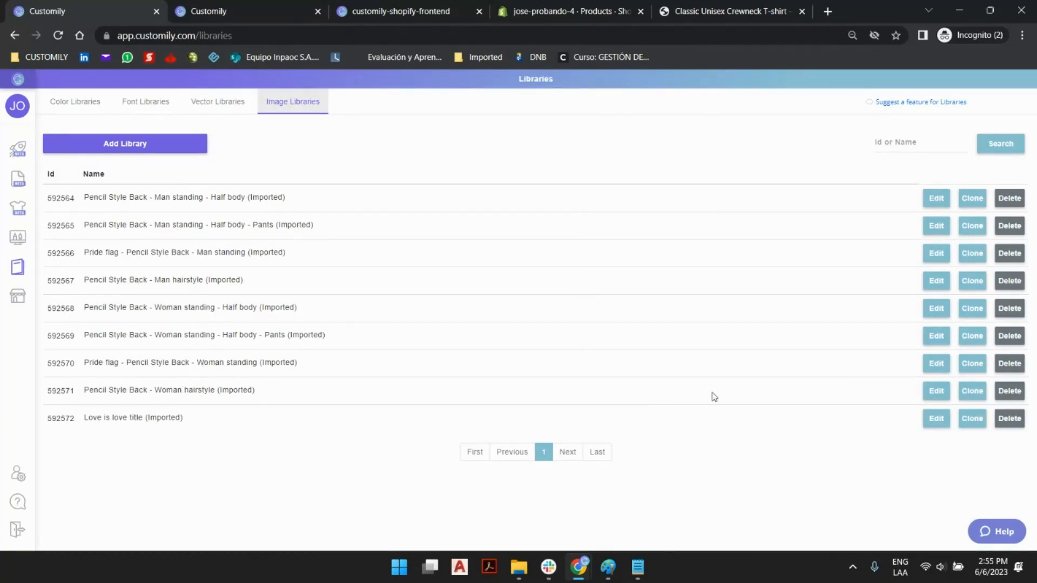
click(936, 391)
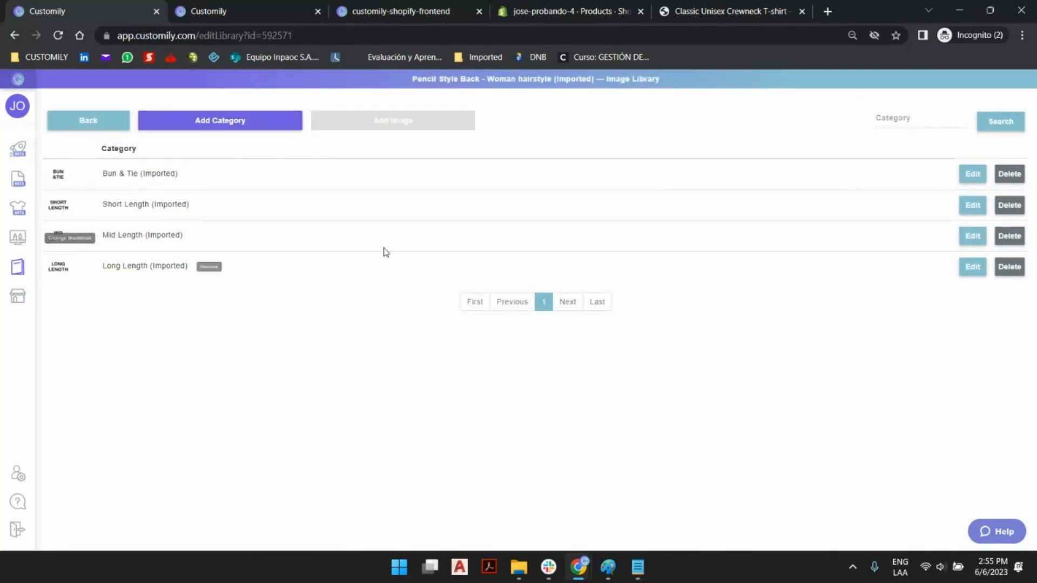
click(972, 206)
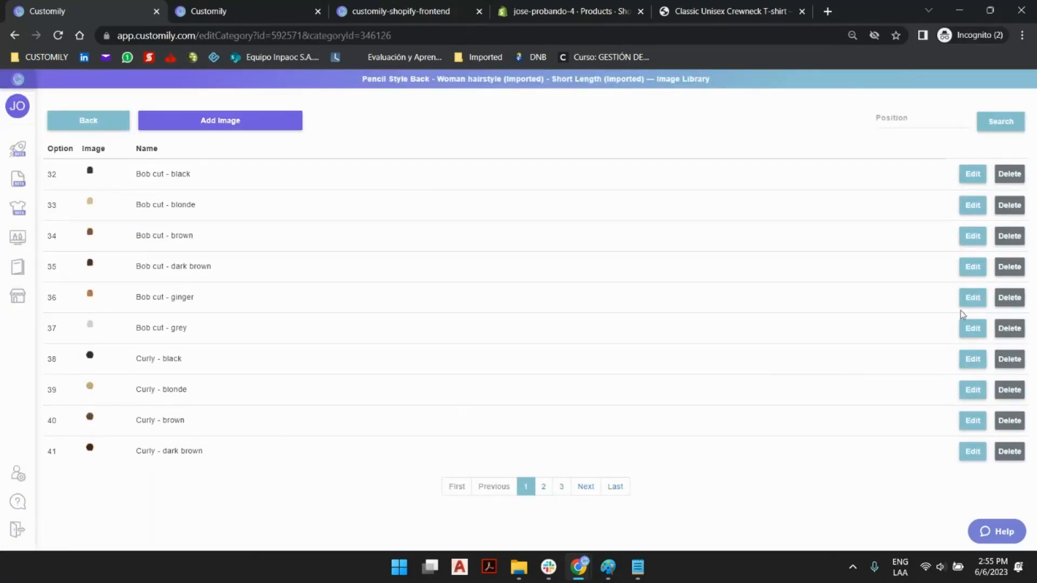
click(972, 297)
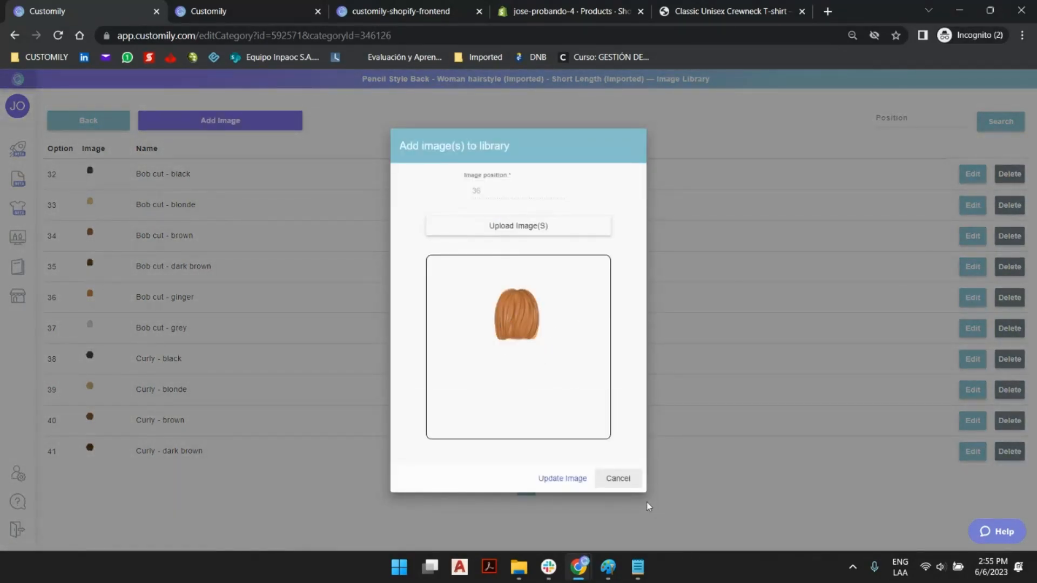
click(625, 483)
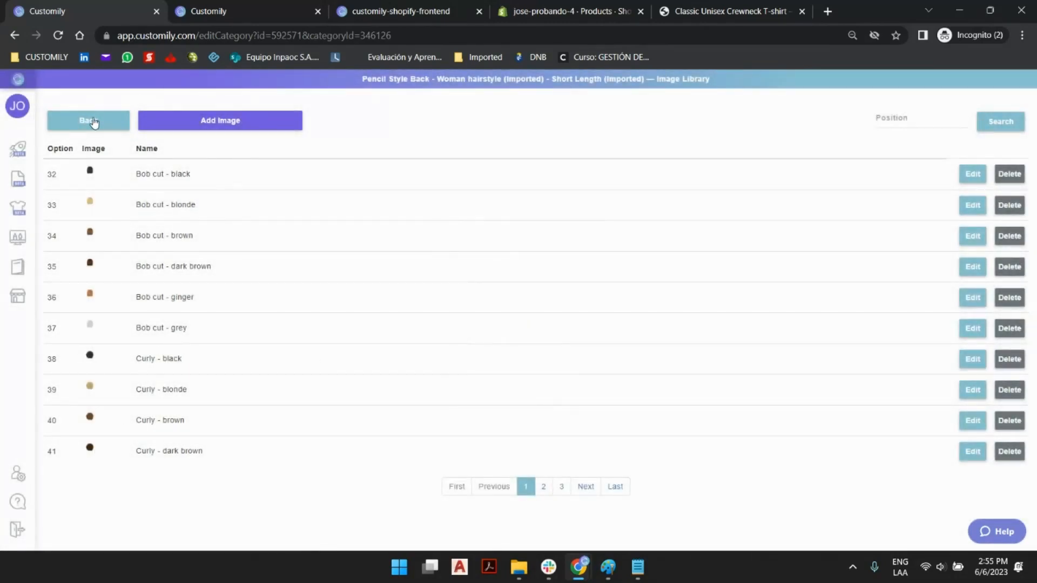
click(93, 122)
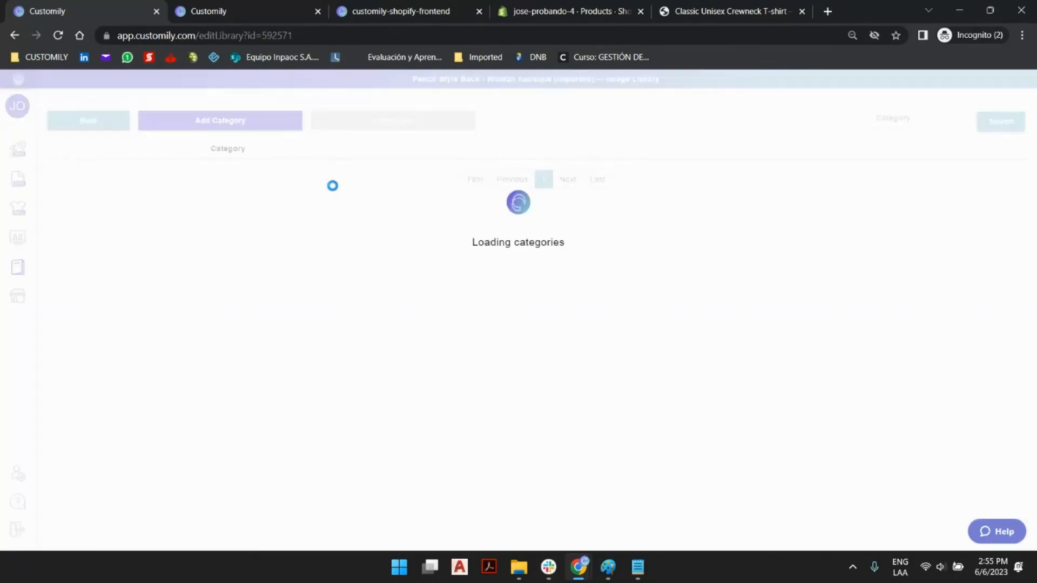
click(103, 115)
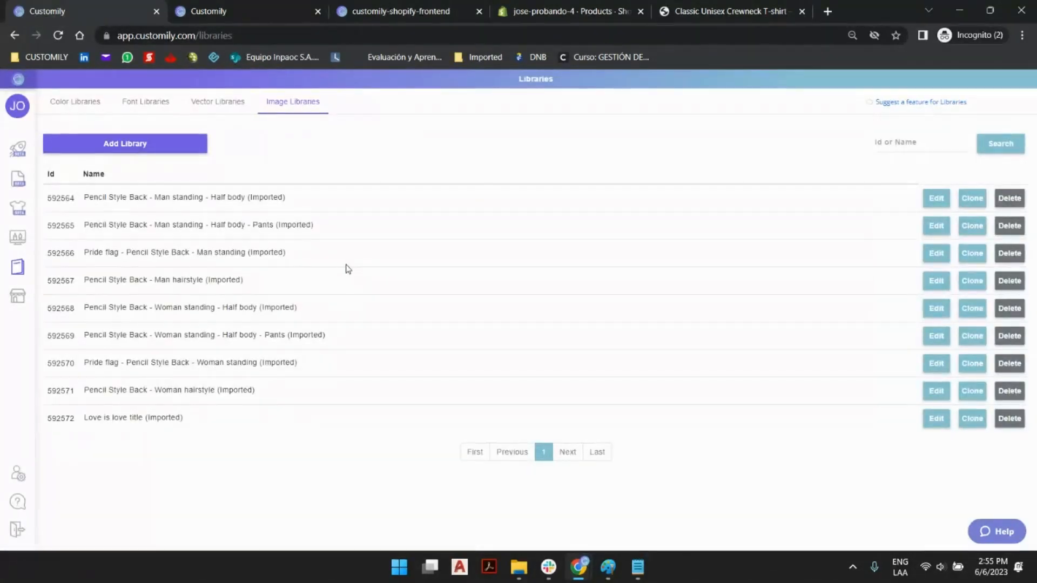
- Create a new image library named Flags
click(153, 144)
triple_click(494, 304)
text(F)
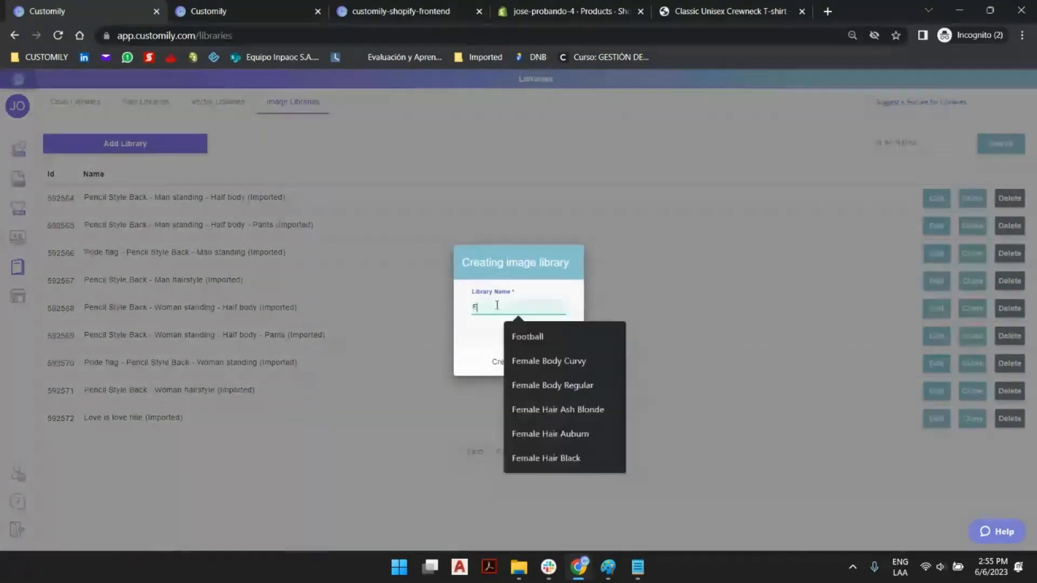
text(lags)
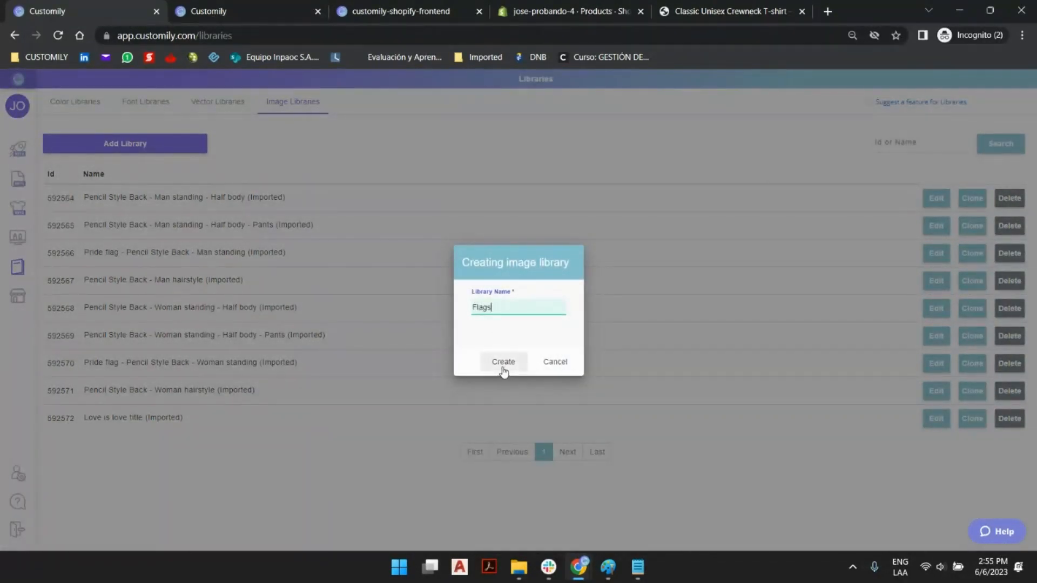
click(503, 371)
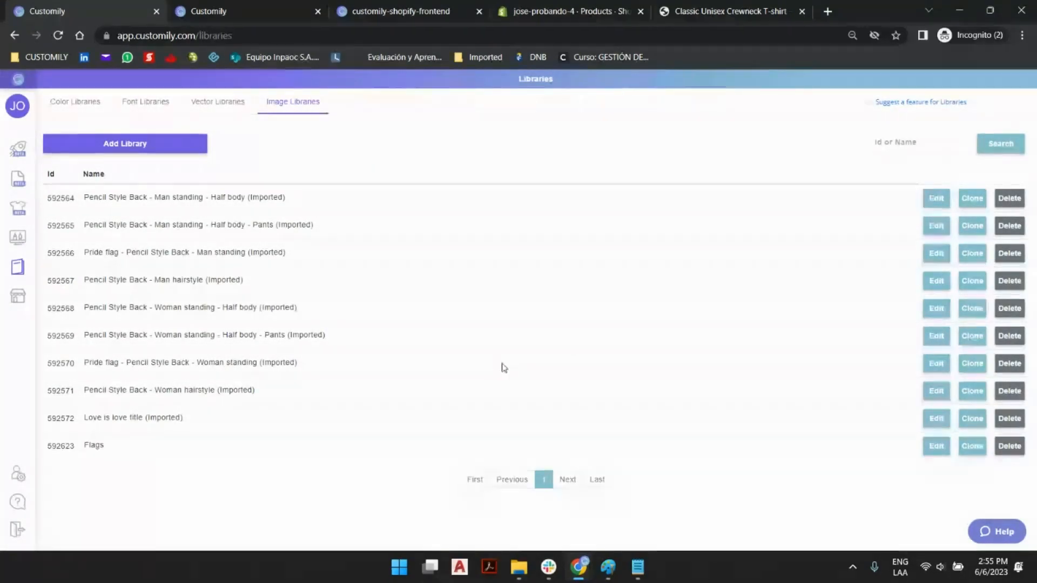
- Add the Asexual, Bisexual, Demisexual, Gay, Lesbian, Pansexual and Transexual PNG files to the Flags library from position 1, and return to the library list
click(937, 447)
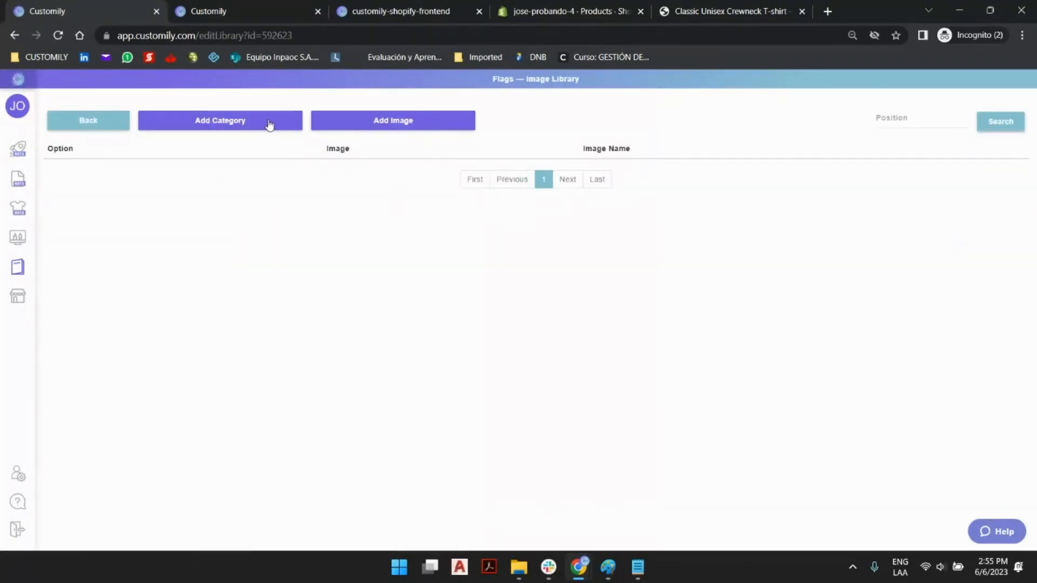
click(342, 128)
click(511, 344)
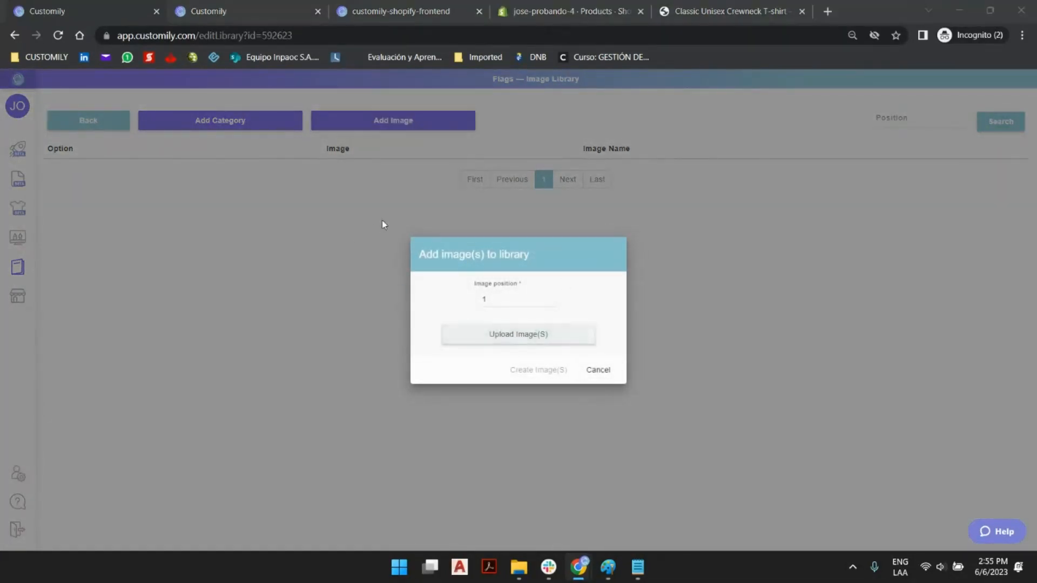
click(169, 121)
ctrl+click(224, 131)
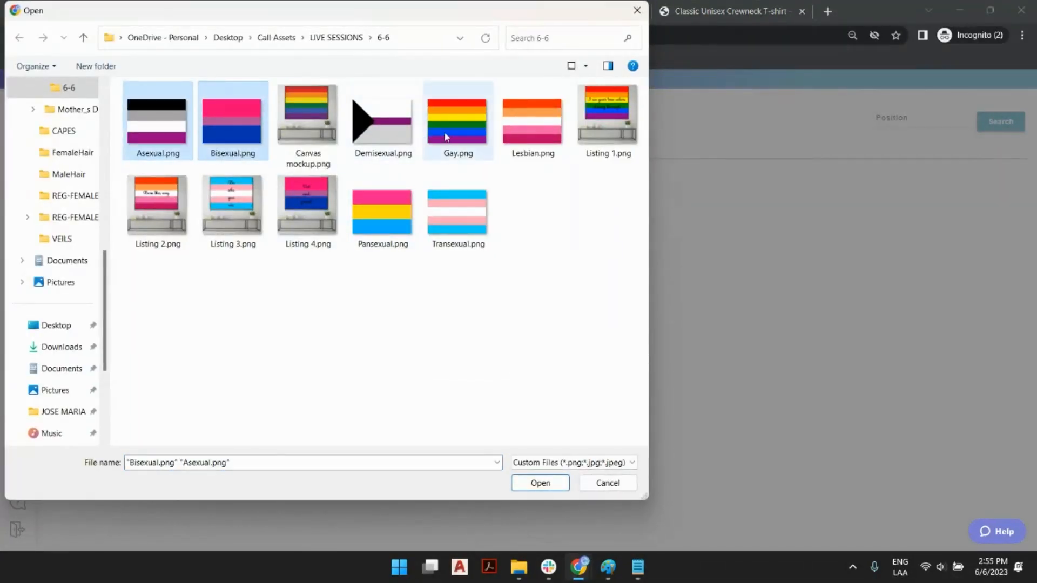
ctrl+click(458, 125)
ctrl+click(383, 125)
ctrl+click(532, 126)
ctrl+click(383, 211)
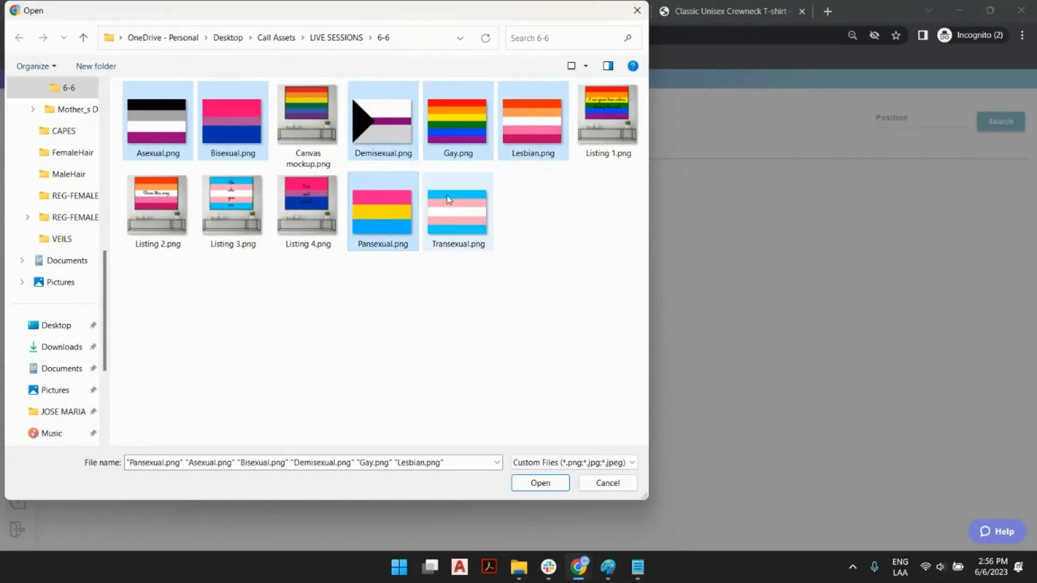
ctrl+click(457, 212)
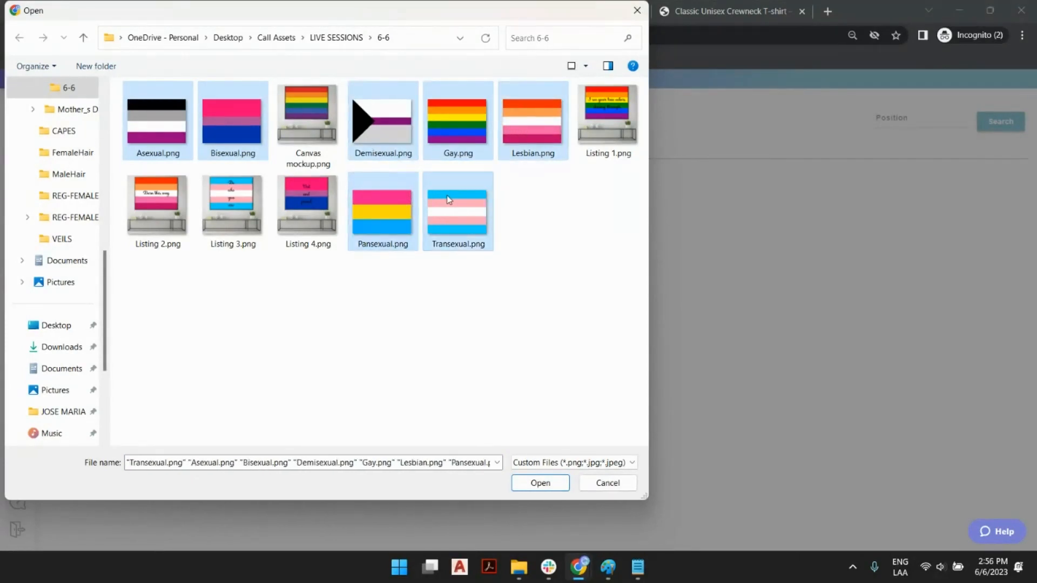
click(538, 485)
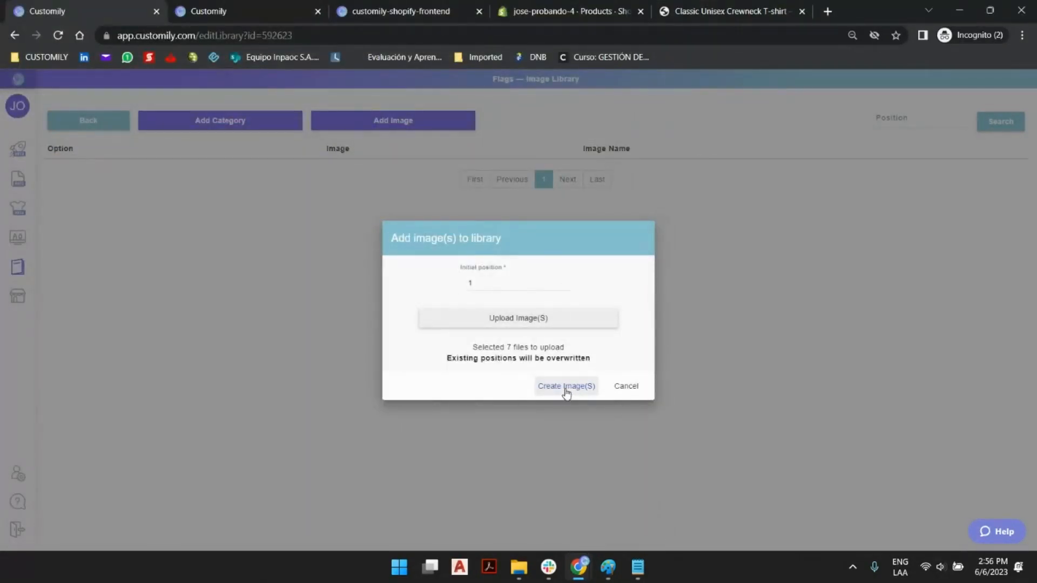
click(565, 392)
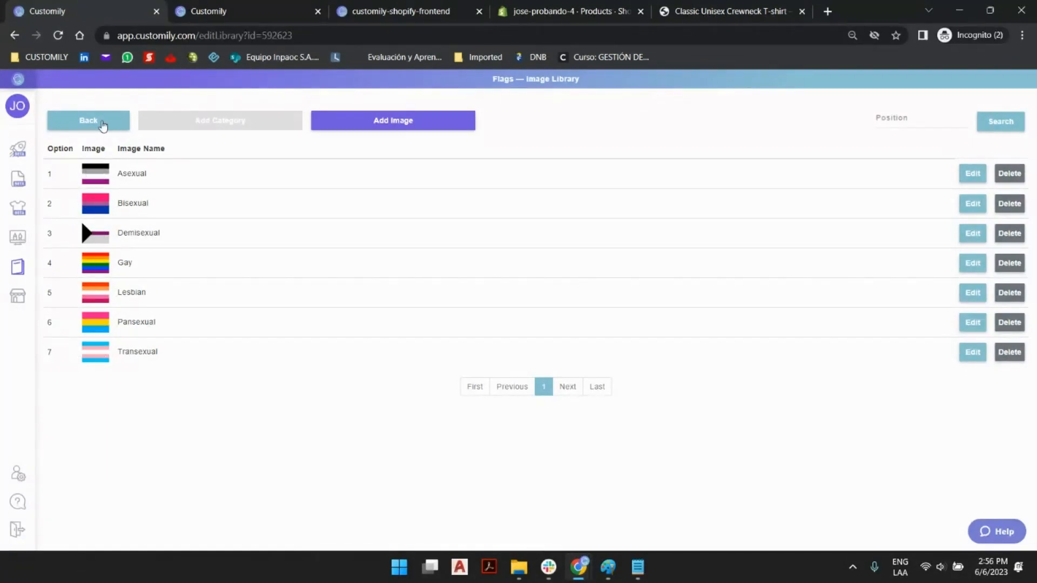
click(102, 123)
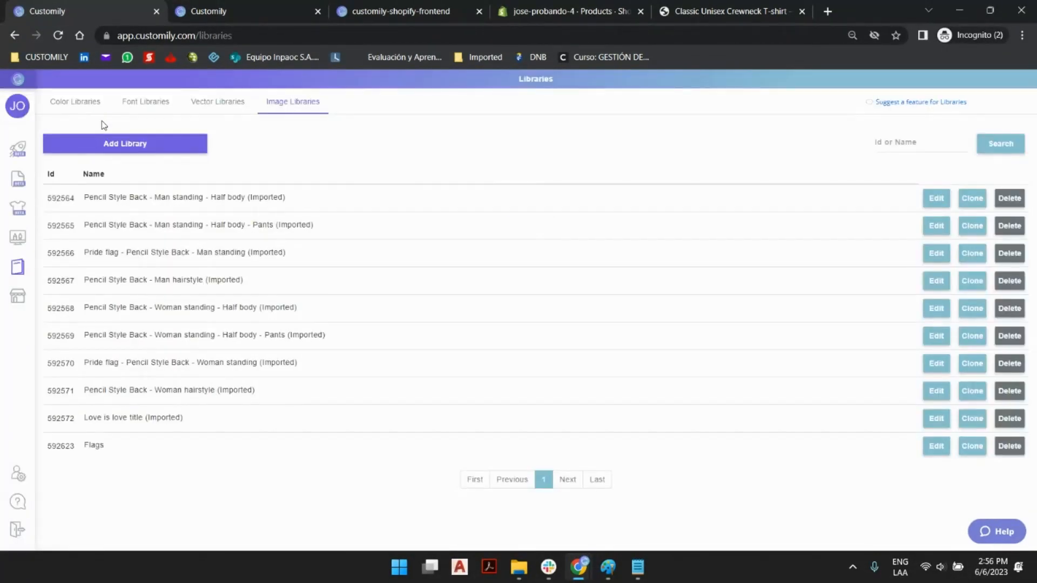
- Assign the Flags library to the Pride Flag Canvas template's dynamic image layer and move the layer toward the canvas's upper left
click(261, 7)
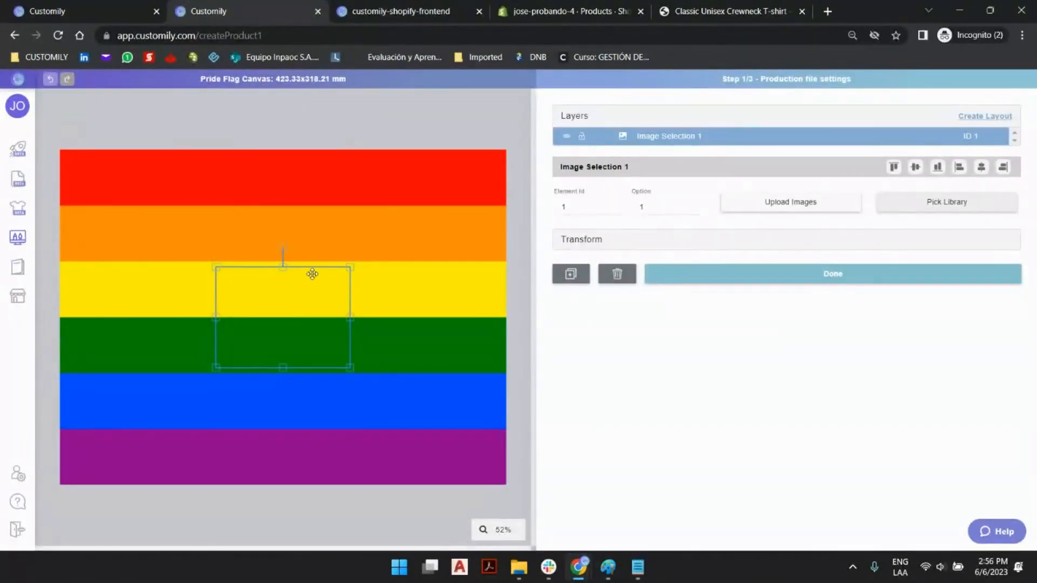
drag(314, 290, 281, 211)
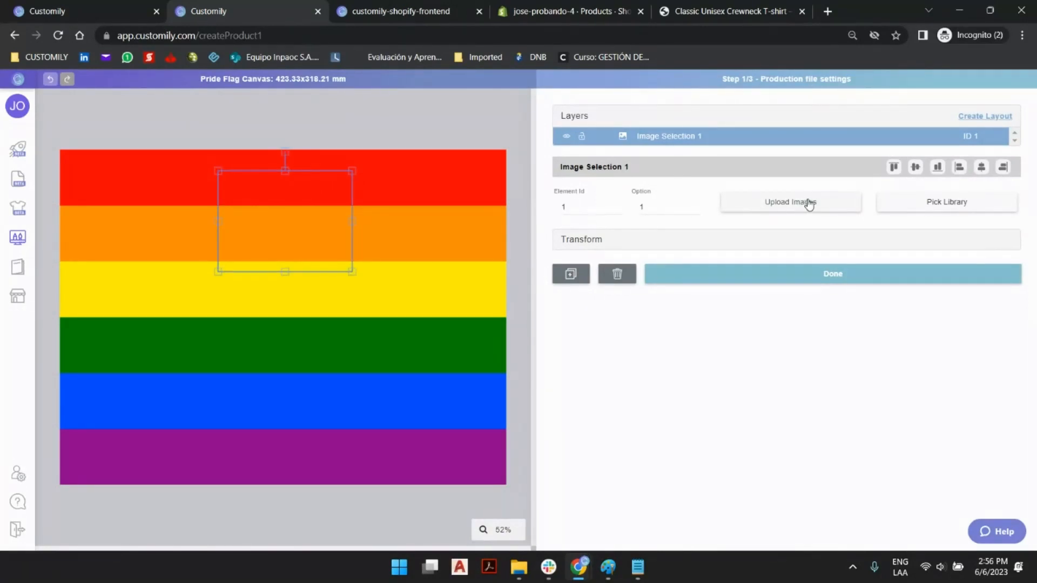
click(950, 205)
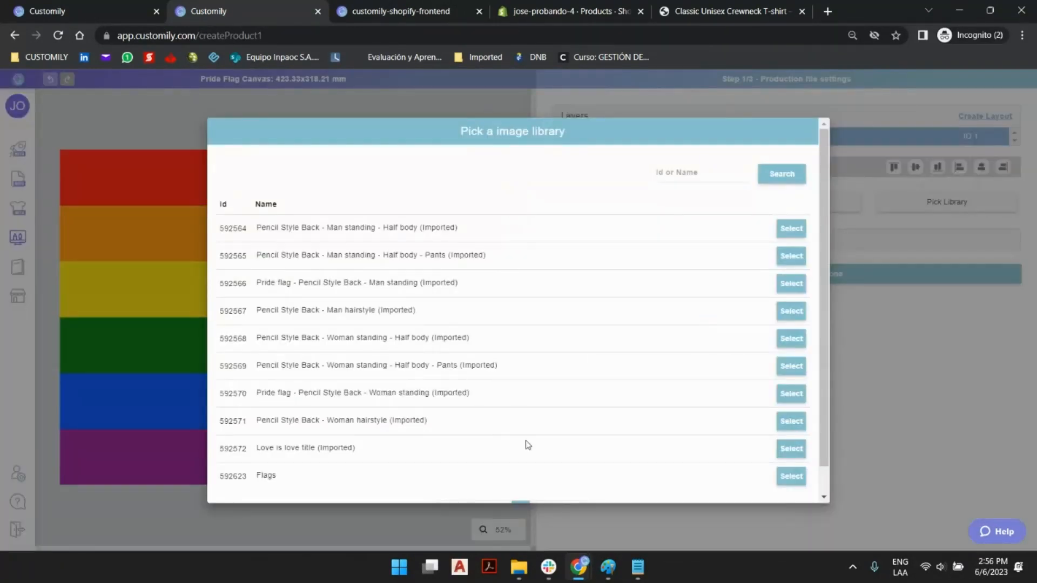
scroll(528, 445, down, 1)
click(780, 453)
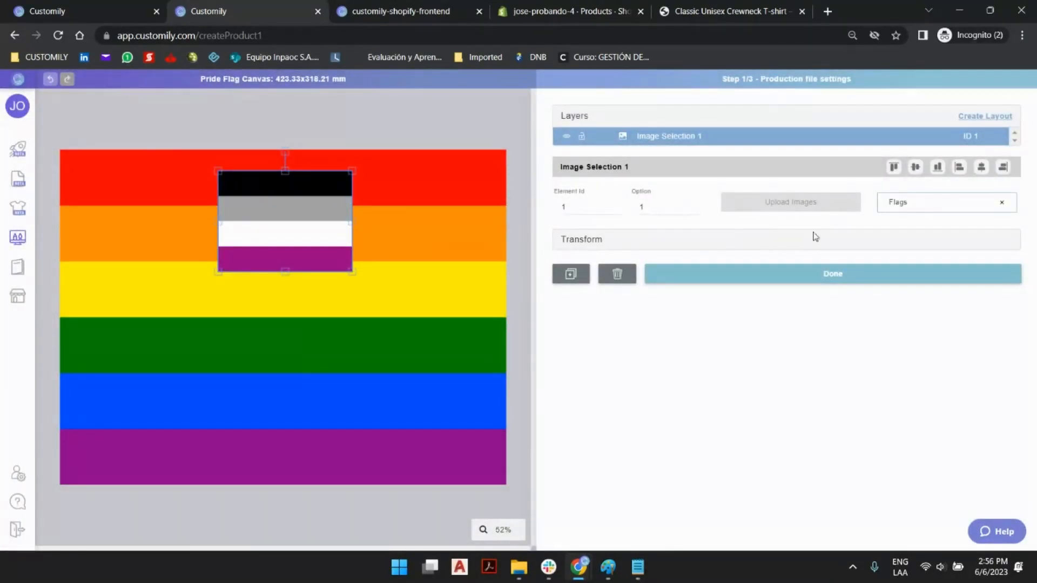
drag(301, 211, 244, 225)
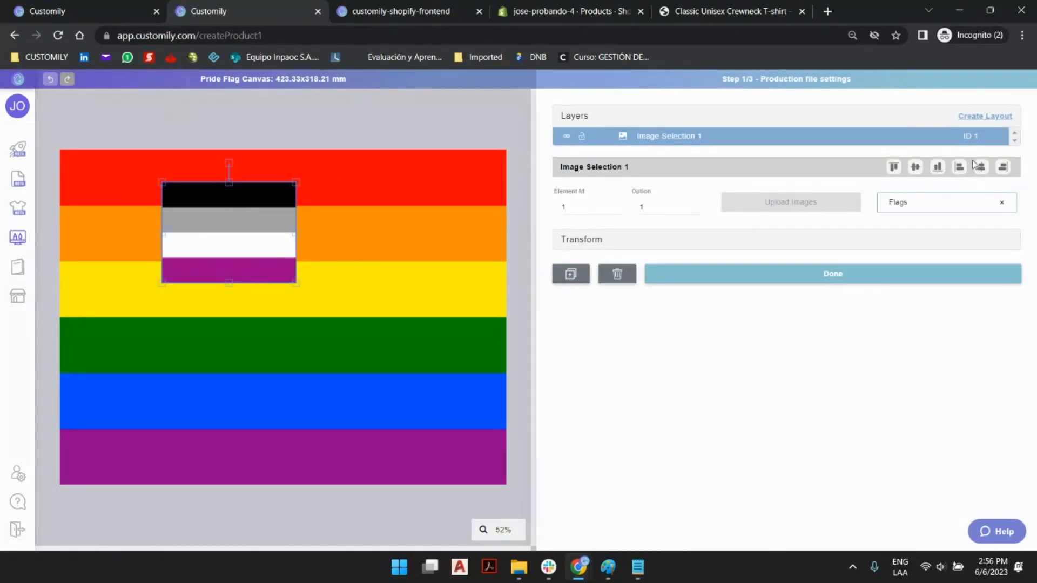
- Center the Flags image layer on the canvas horizontally and vertically, and size it to 423.33 mm wide by 318.21 mm high
click(914, 167)
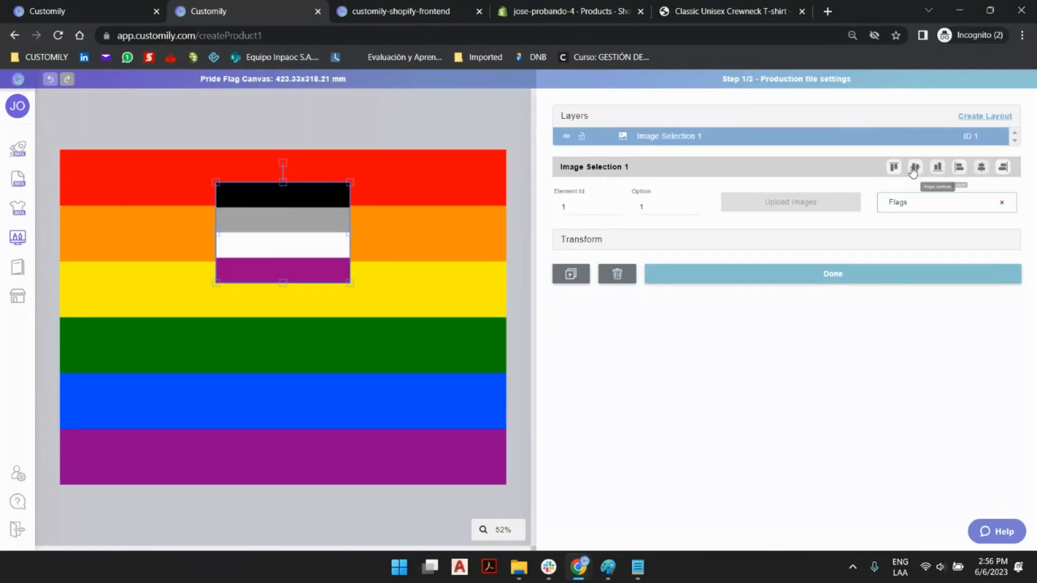
click(914, 168)
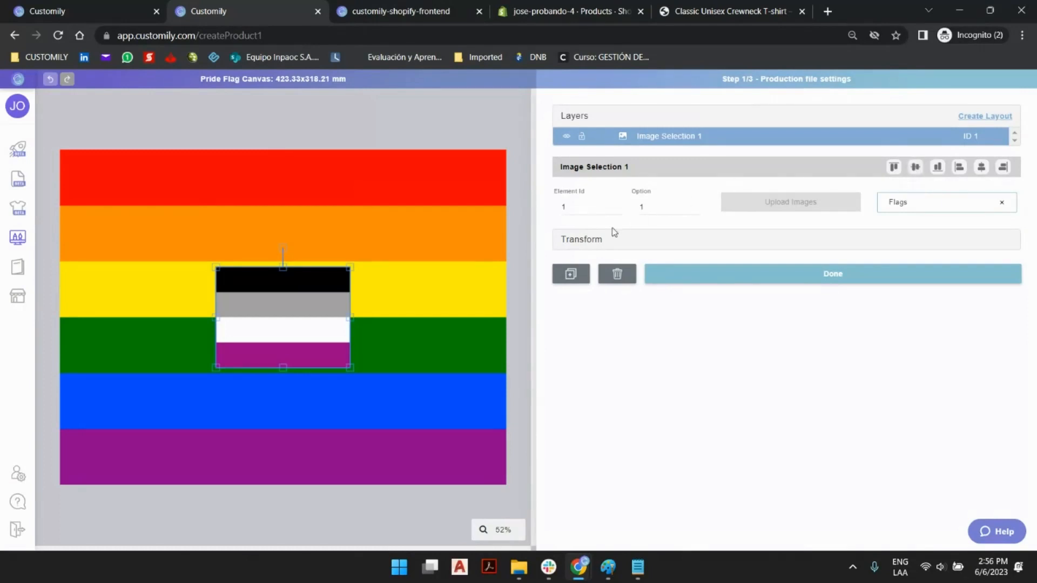
click(594, 238)
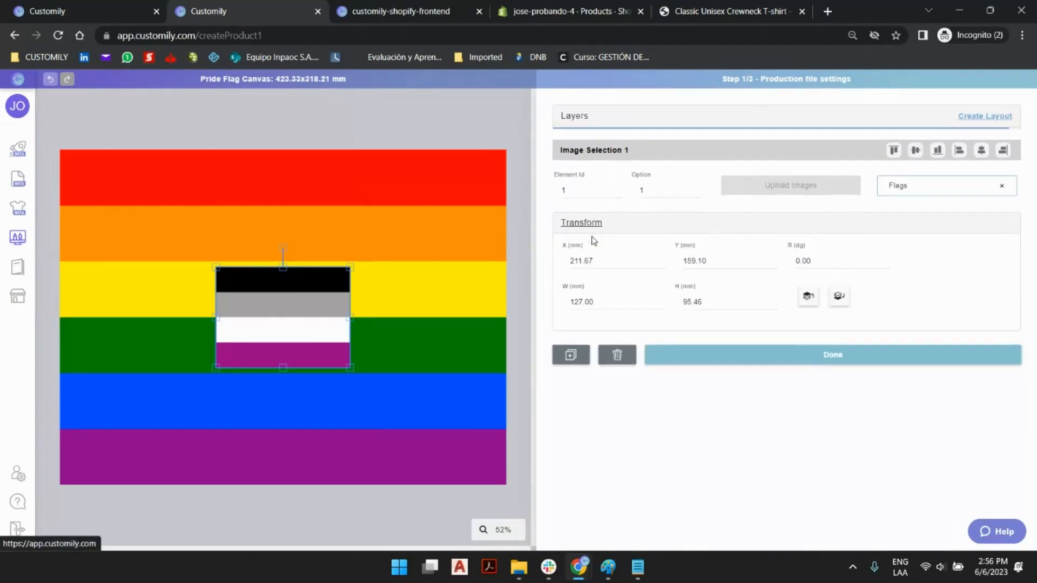
double_click(610, 301)
text(423)
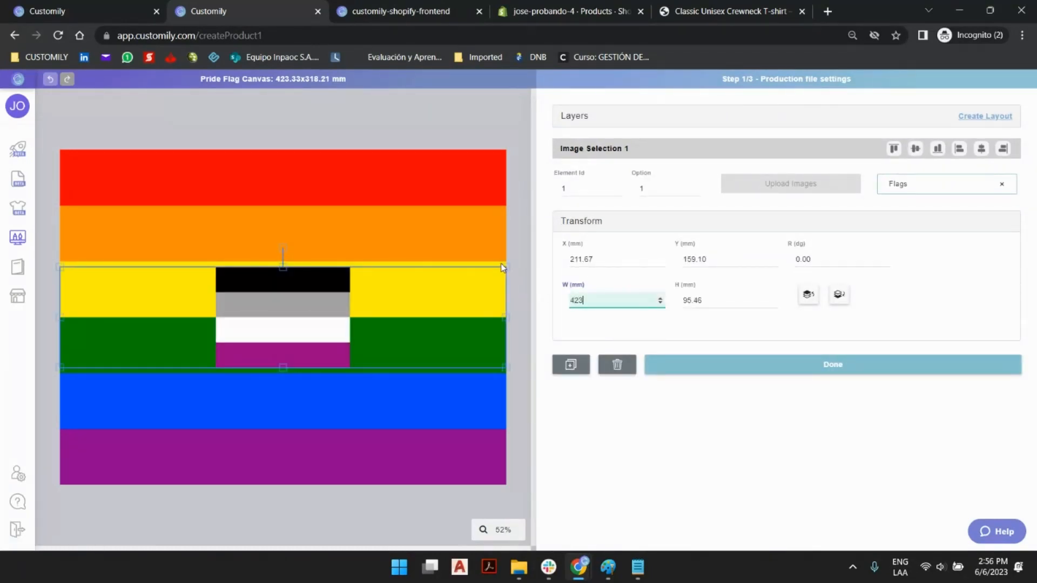
text(.33)
key(Tab)
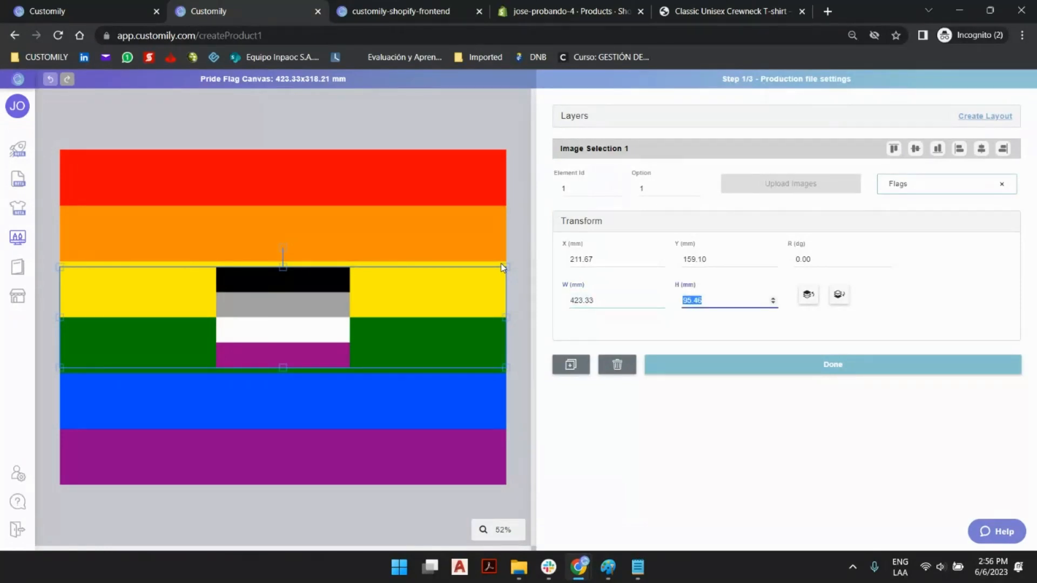
text(318.)
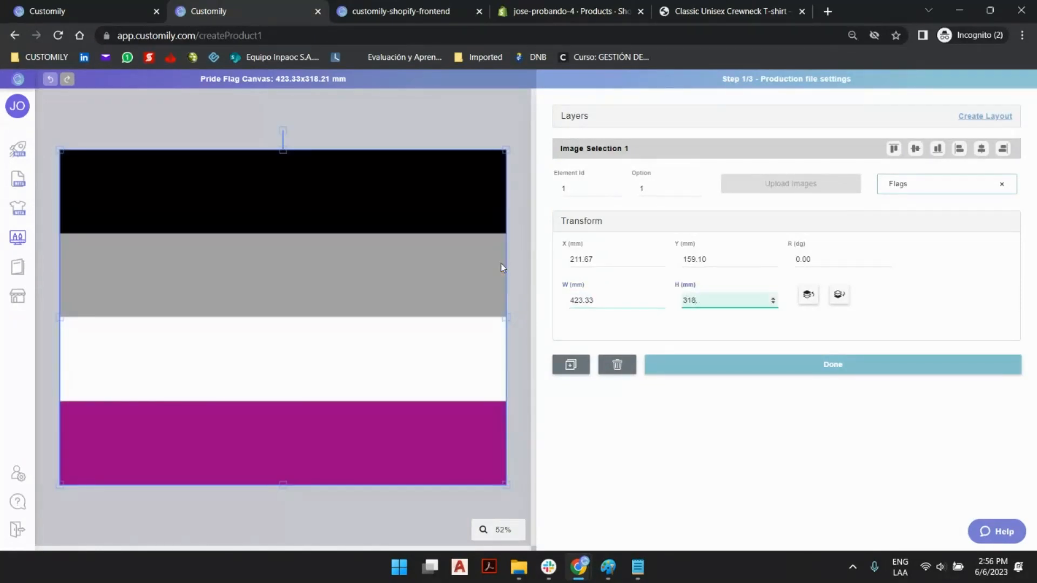
text(21)
key(Tab)
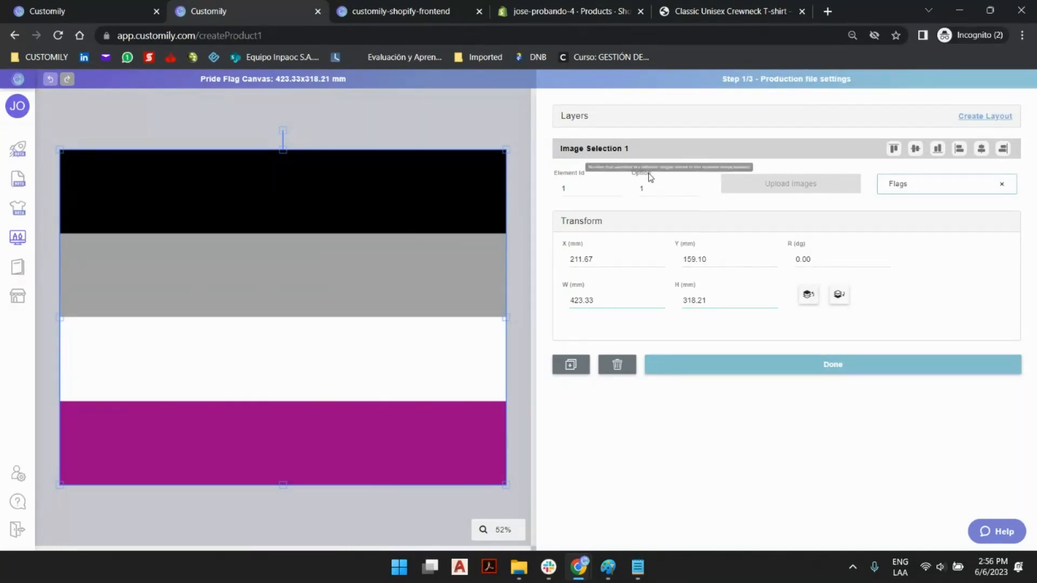
- Preview other flags through the image layer's option number, leave it at option 4, and deselect the layer
click(696, 186)
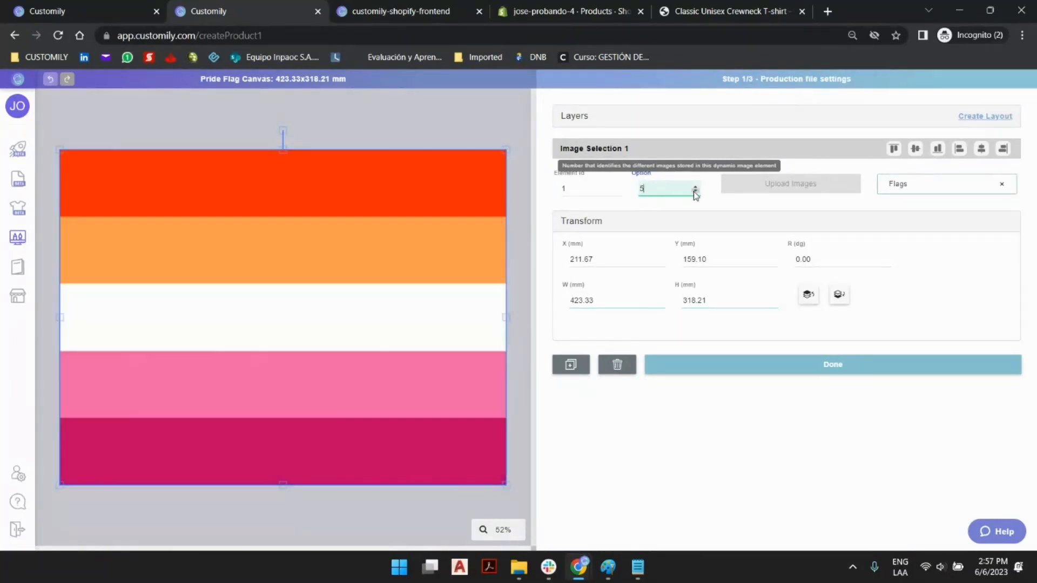
click(467, 123)
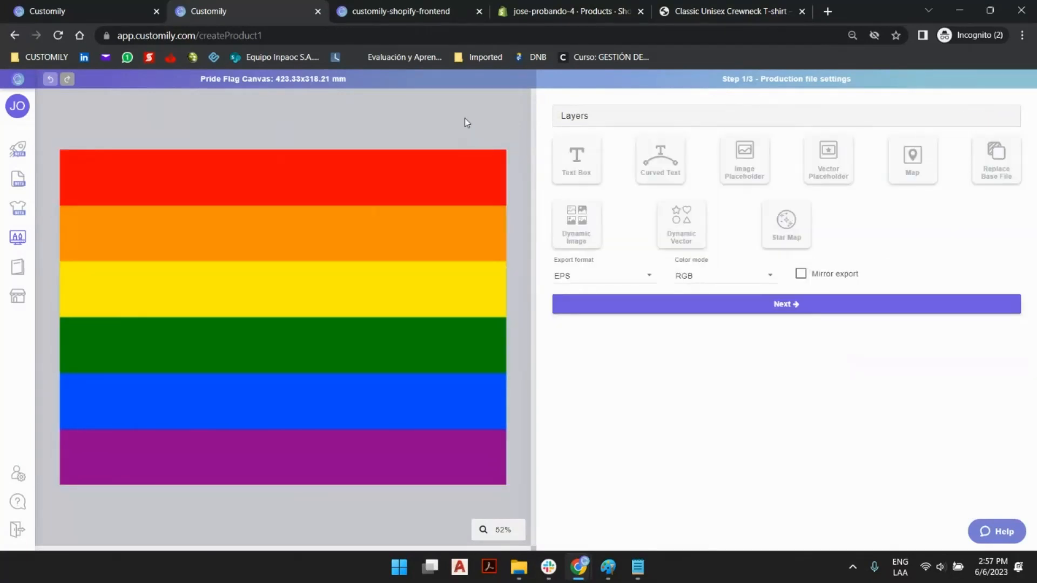
click(454, 170)
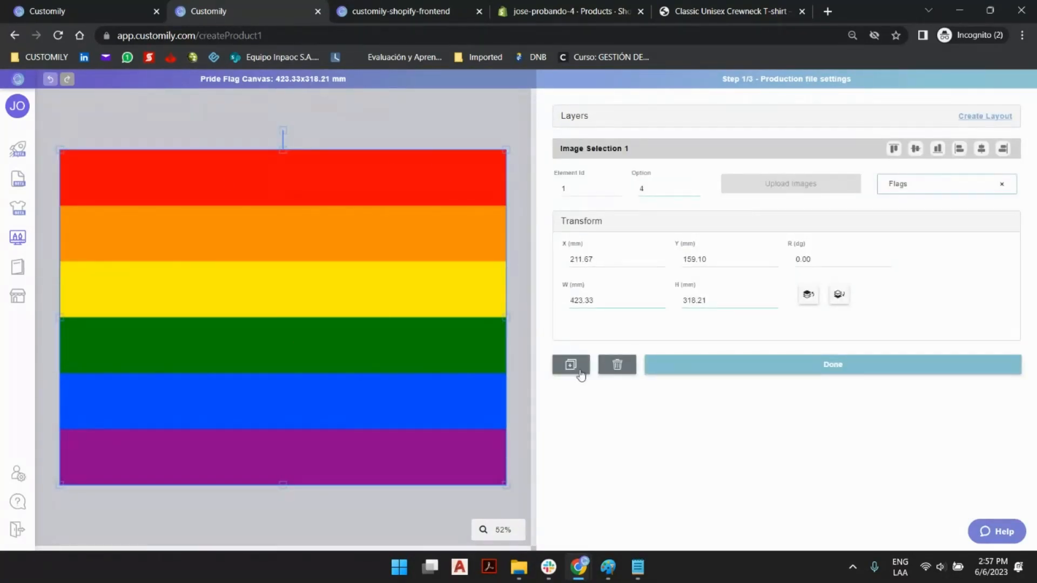
click(504, 111)
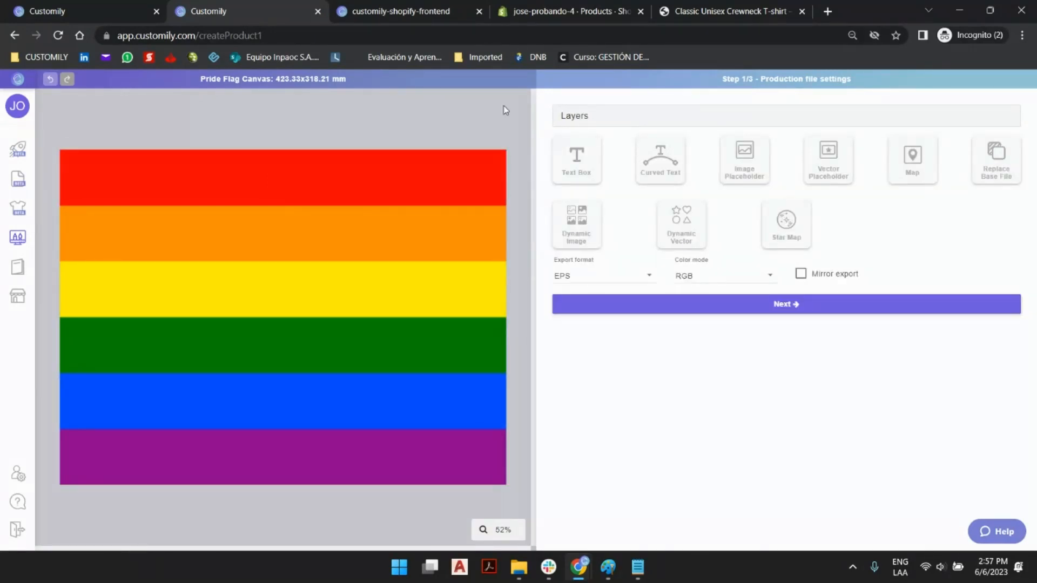
- Add a text box and enlarge it symmetrically about the canvas center to about 388 by 289 mm
click(588, 157)
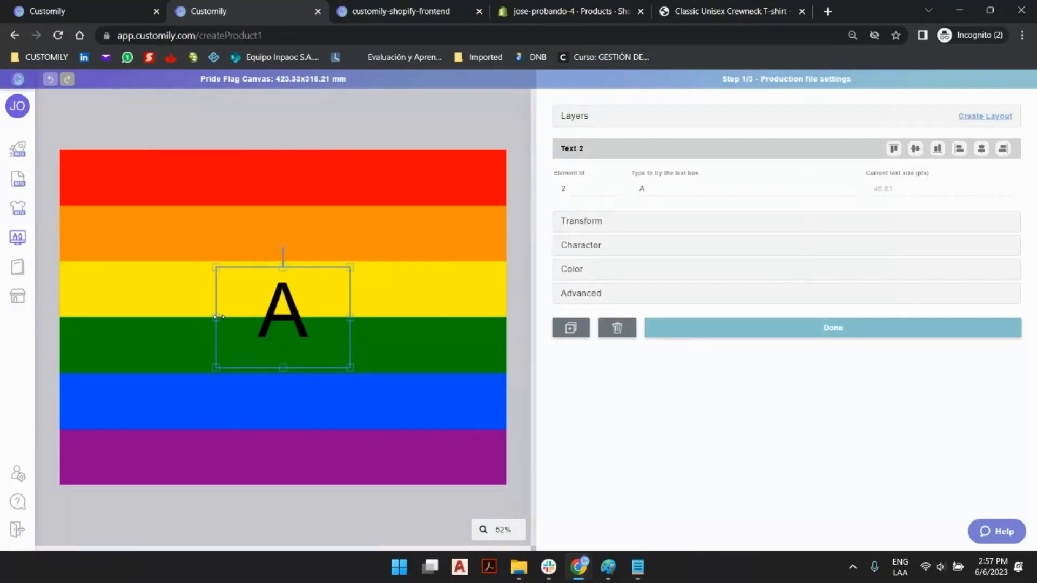
drag(217, 317, 78, 317)
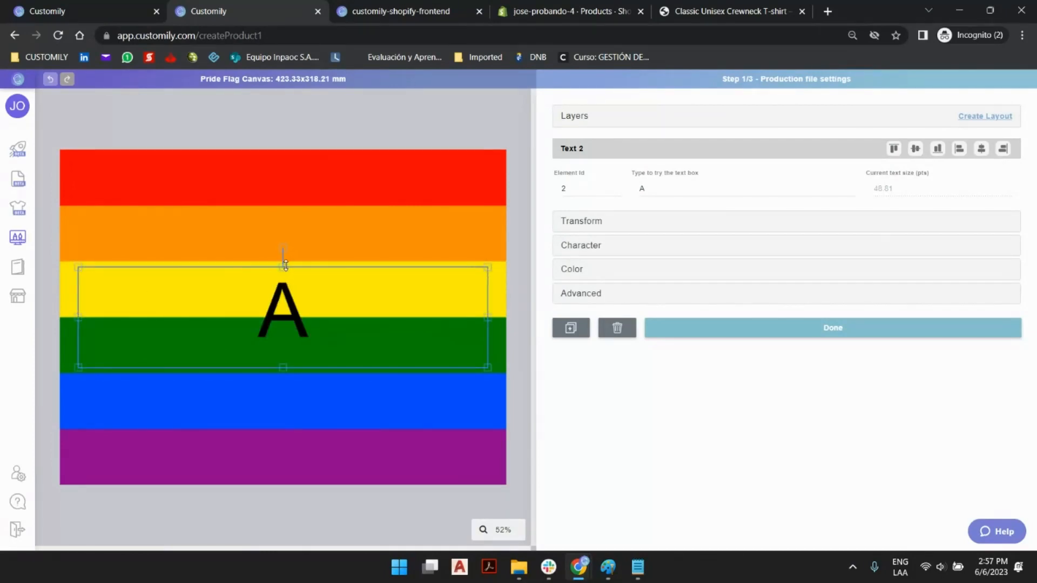
drag(286, 266, 286, 164)
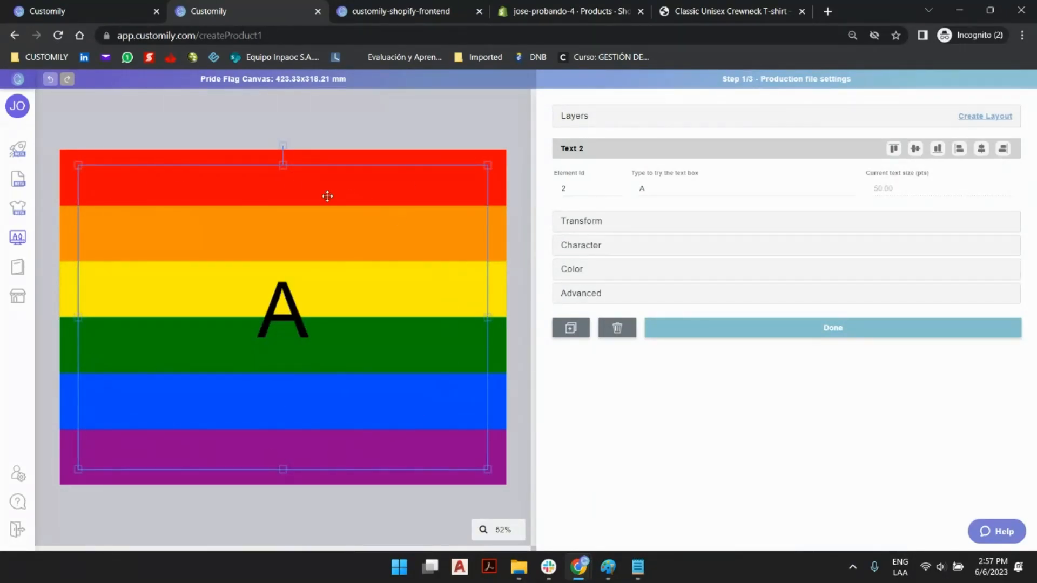
- Set the text box's width to 400 mm and its height to 300 mm
click(600, 225)
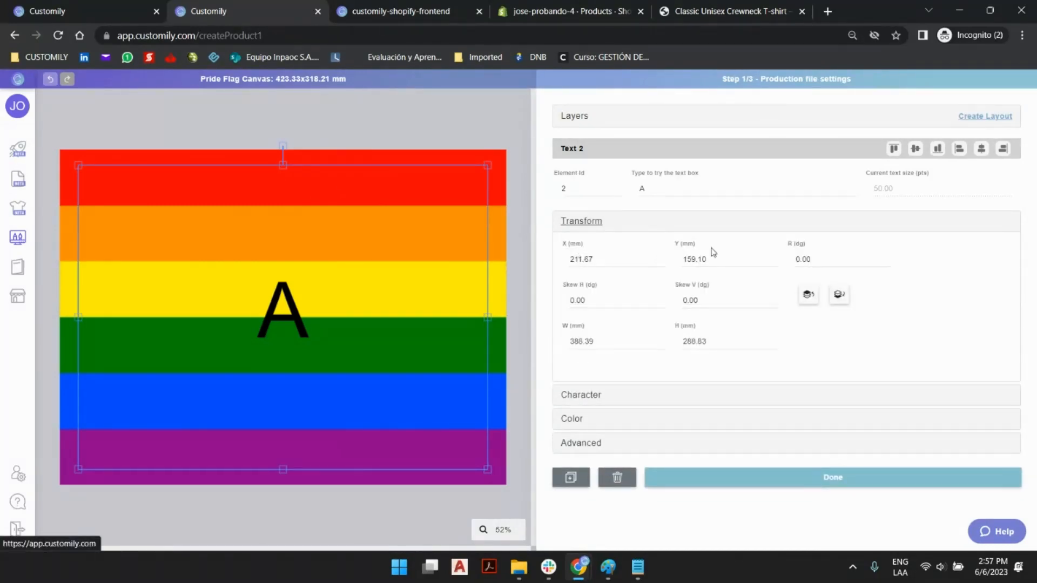
drag(574, 341, 632, 341)
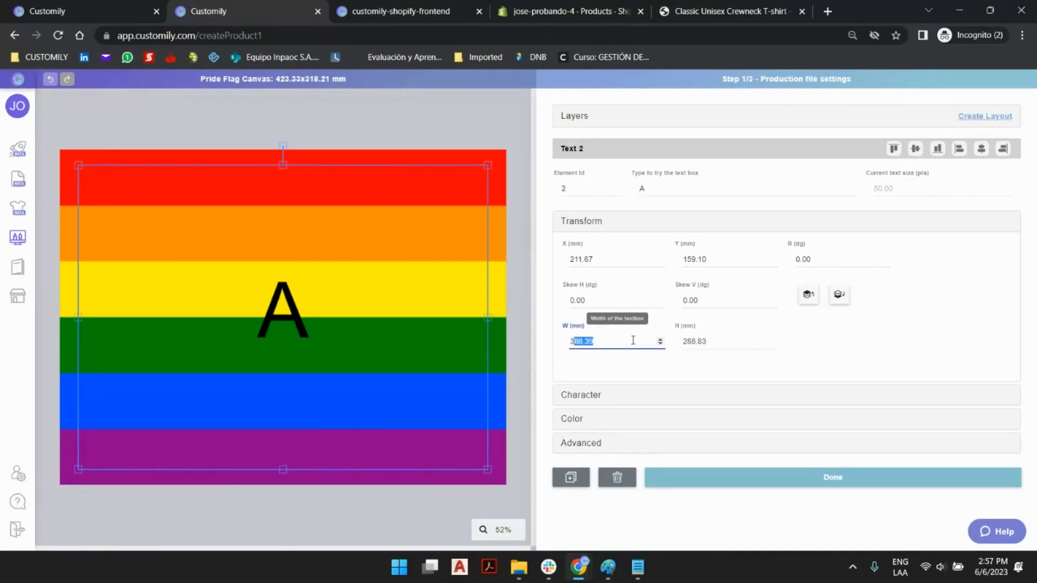
text(400)
double_click(583, 347)
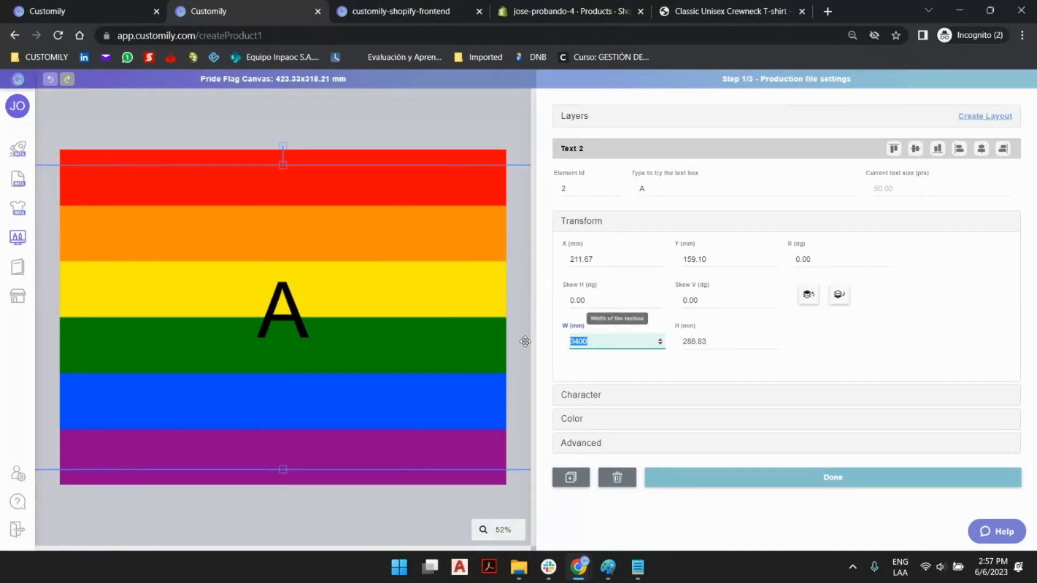
text(400)
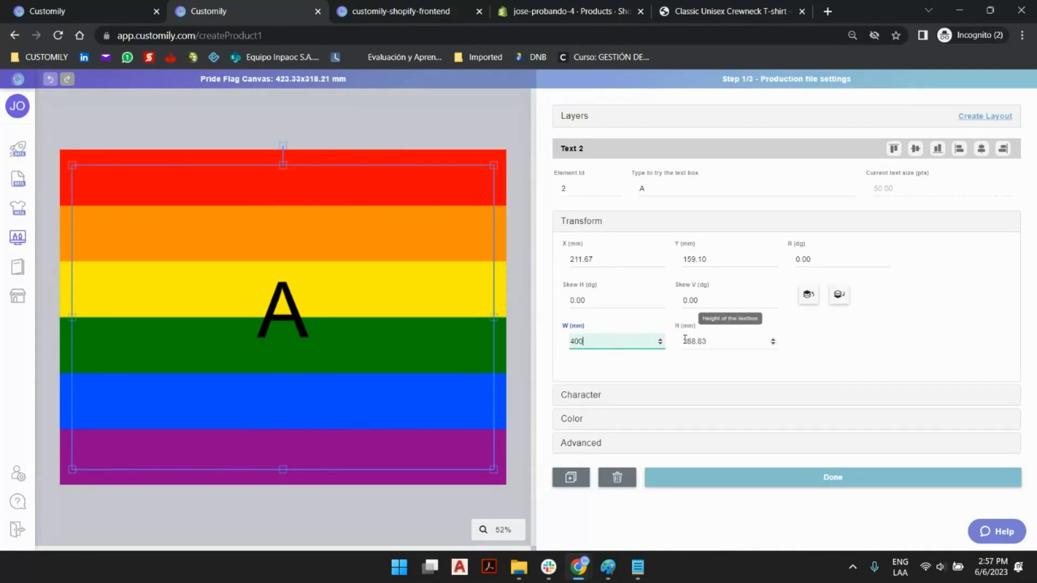
click(685, 340)
double_click(692, 341)
text(3)
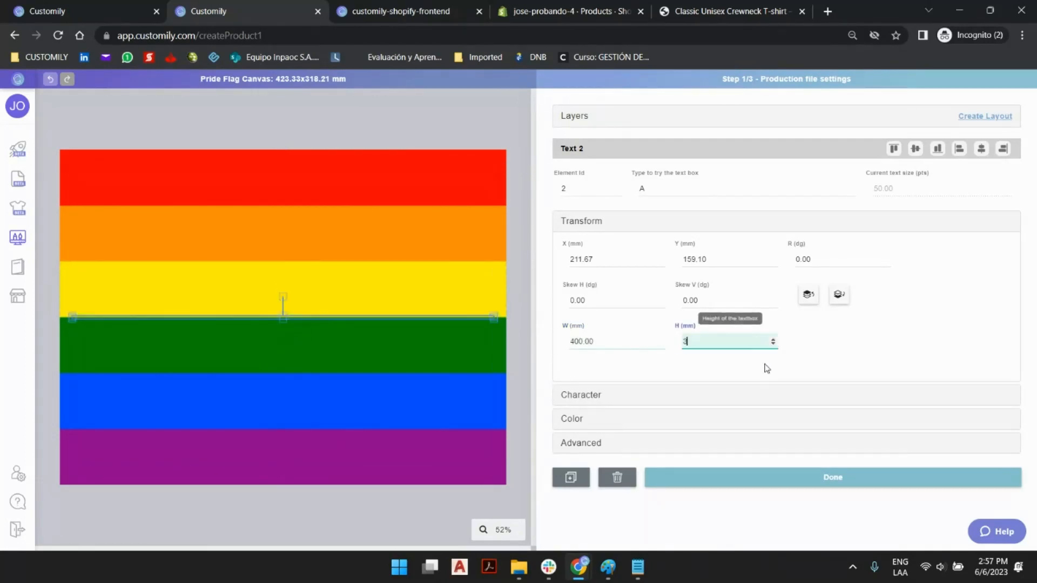
text(00)
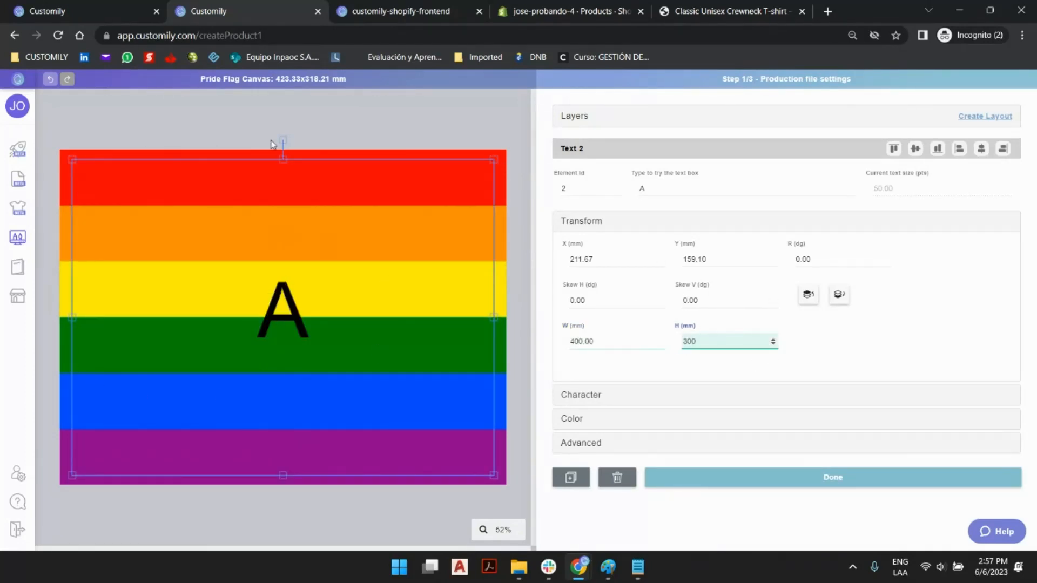
- Change the text box's font to Coolvetica (Regular)
click(763, 222)
click(740, 249)
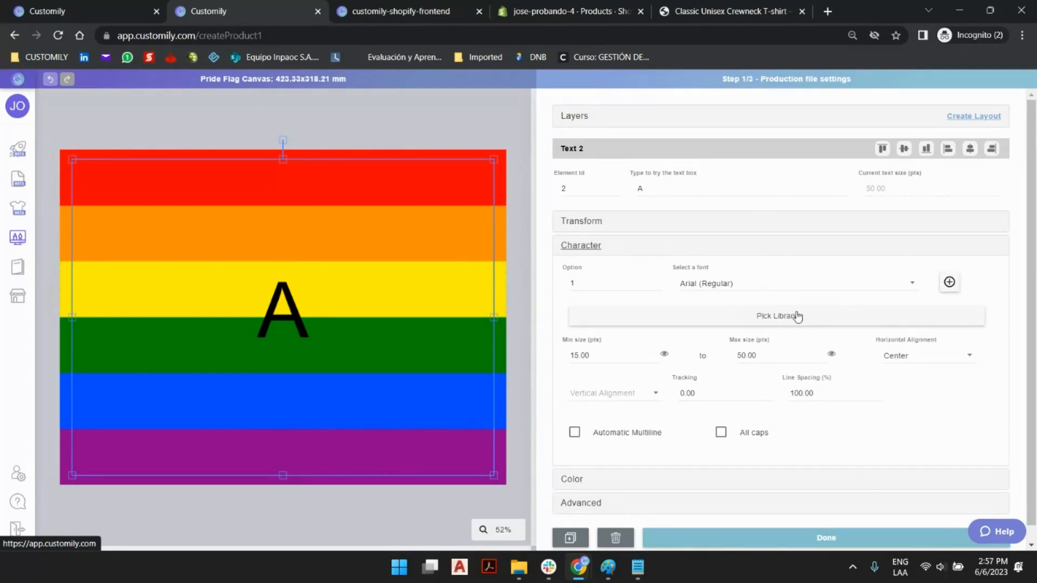
click(780, 289)
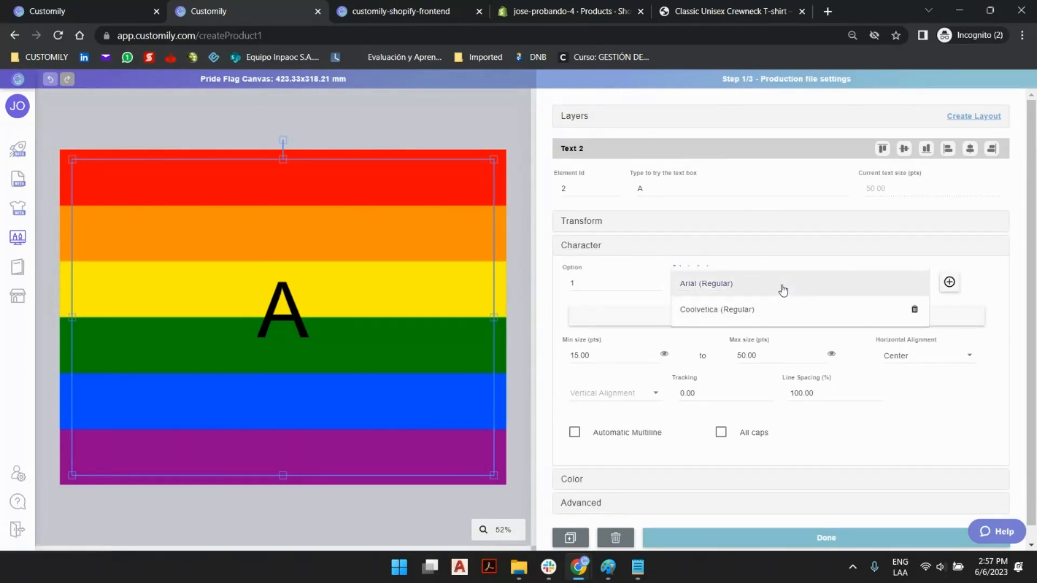
click(714, 312)
click(564, 332)
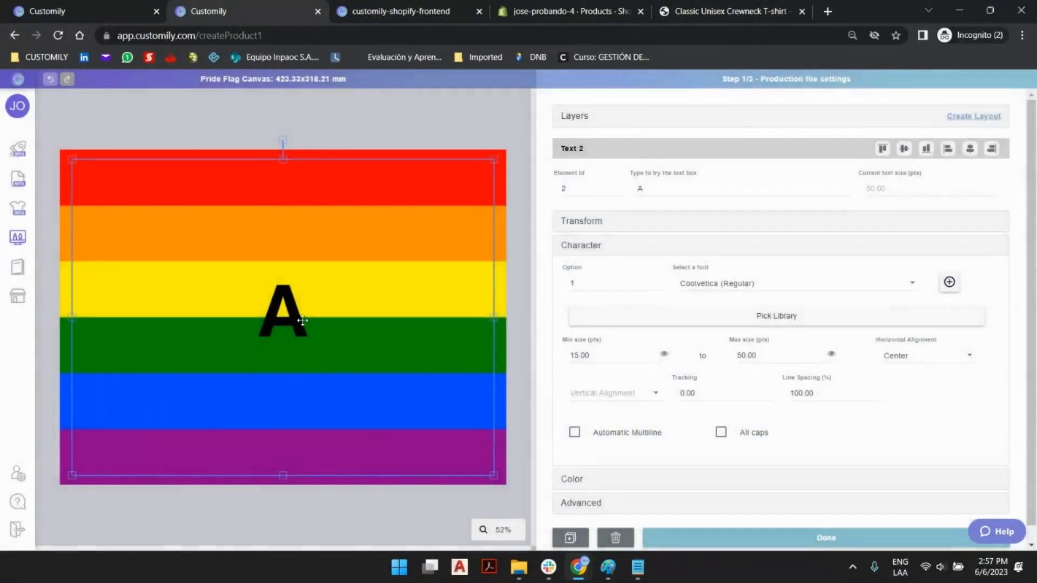
- Upload the font file Best Valentina TTF.ttf and apply Best Valentina (Regular) to the text box
click(949, 282)
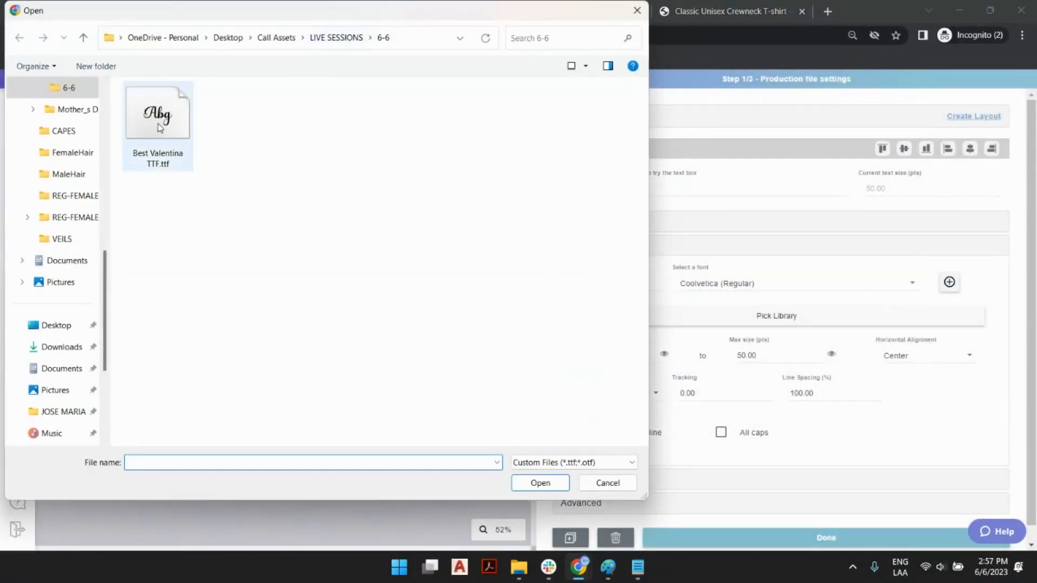
double_click(160, 128)
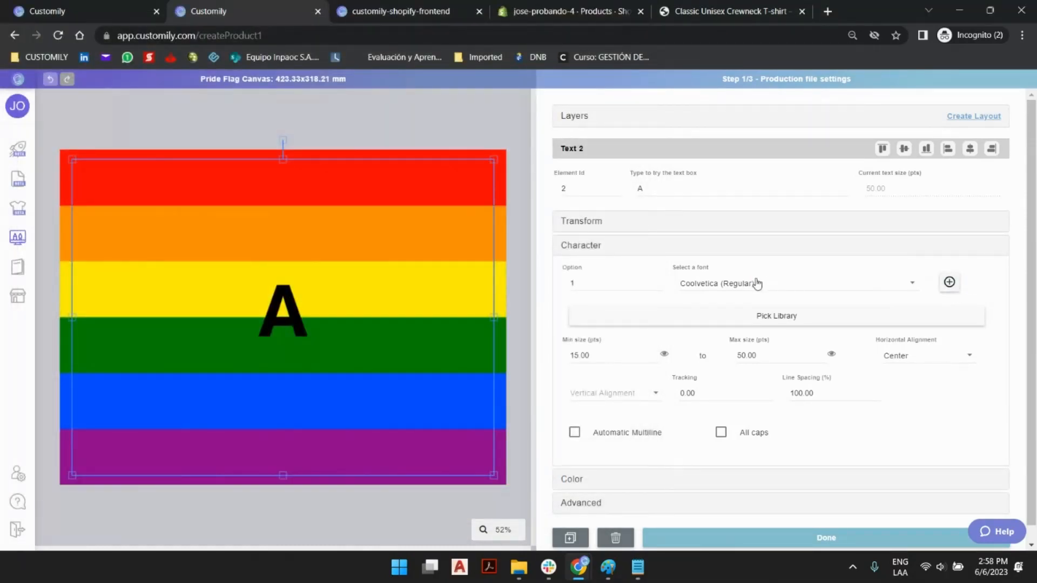
click(731, 286)
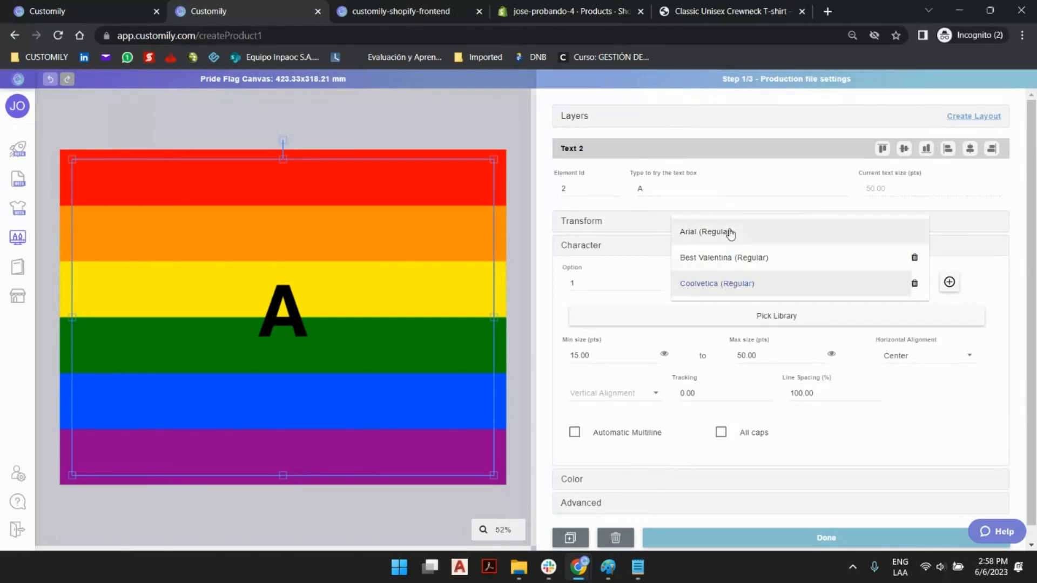
click(735, 258)
click(570, 330)
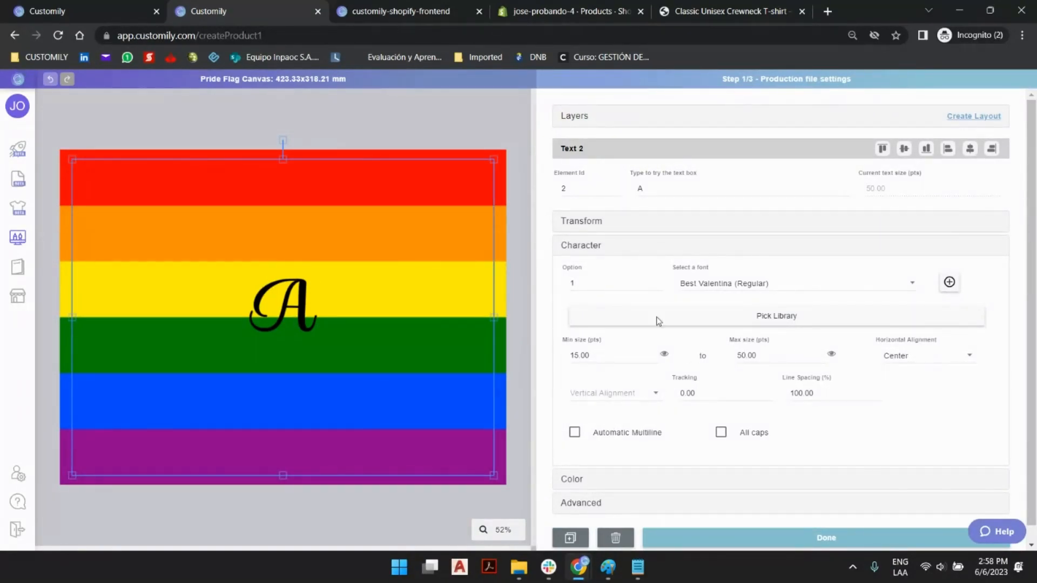
- Enable automatic multiline on the text box and replace its sample text with "I see your true colors shining through" from the Notepad phrase list
click(574, 432)
double_click(670, 183)
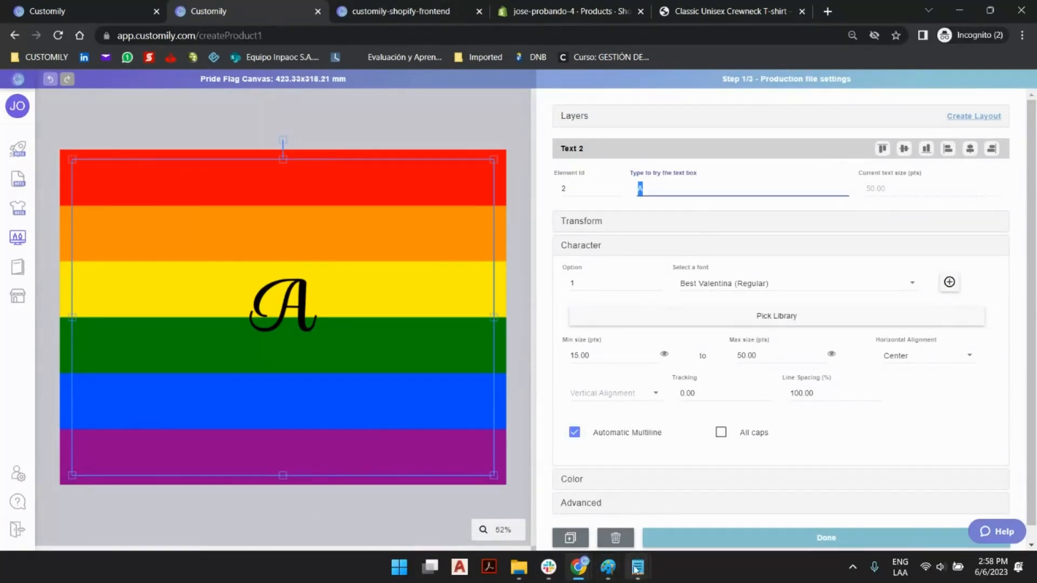
mouse_move(637, 566)
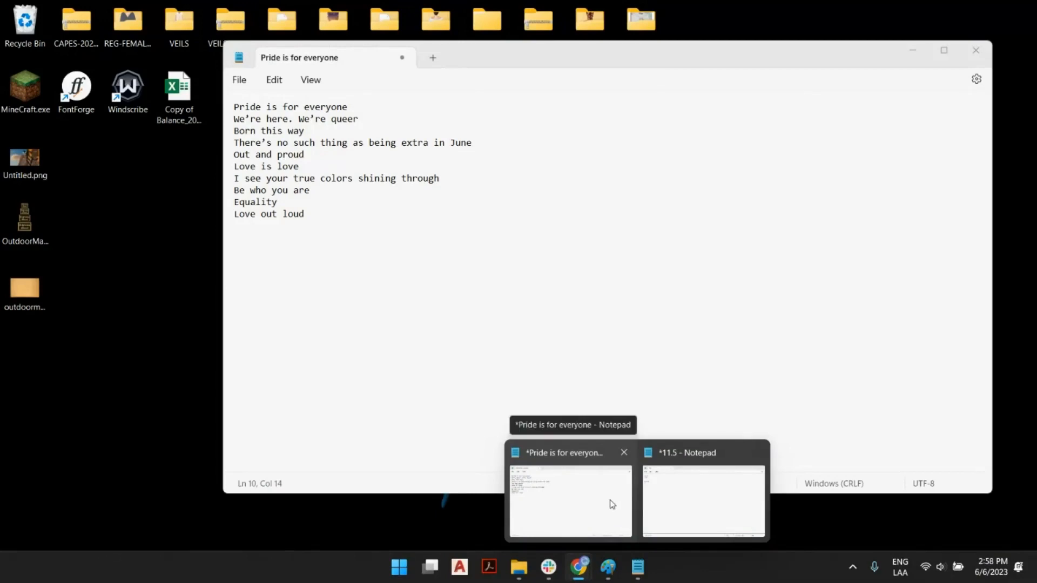
click(612, 503)
drag(442, 178, 236, 177)
click(134, 124)
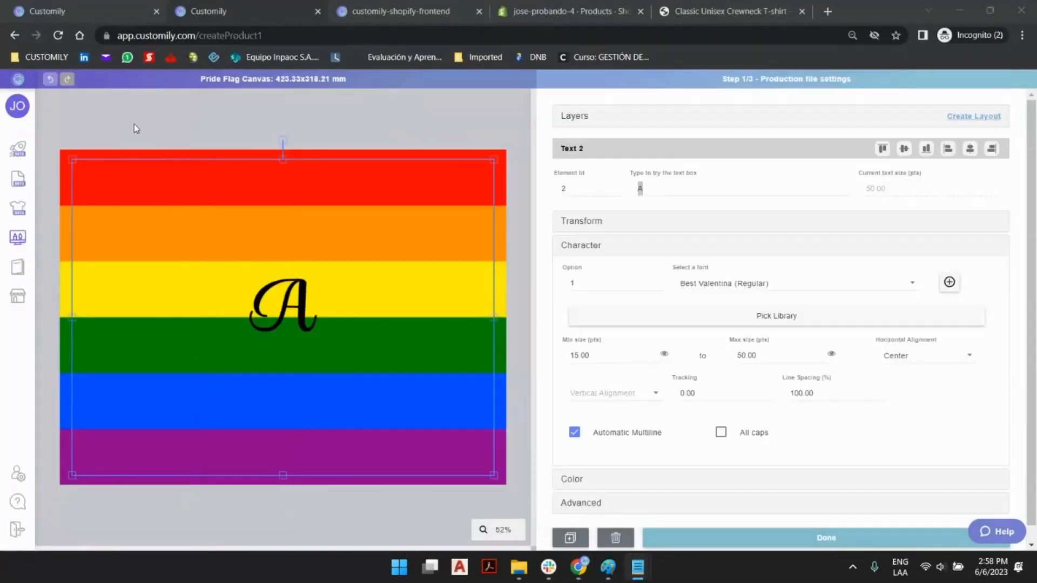
click(333, 276)
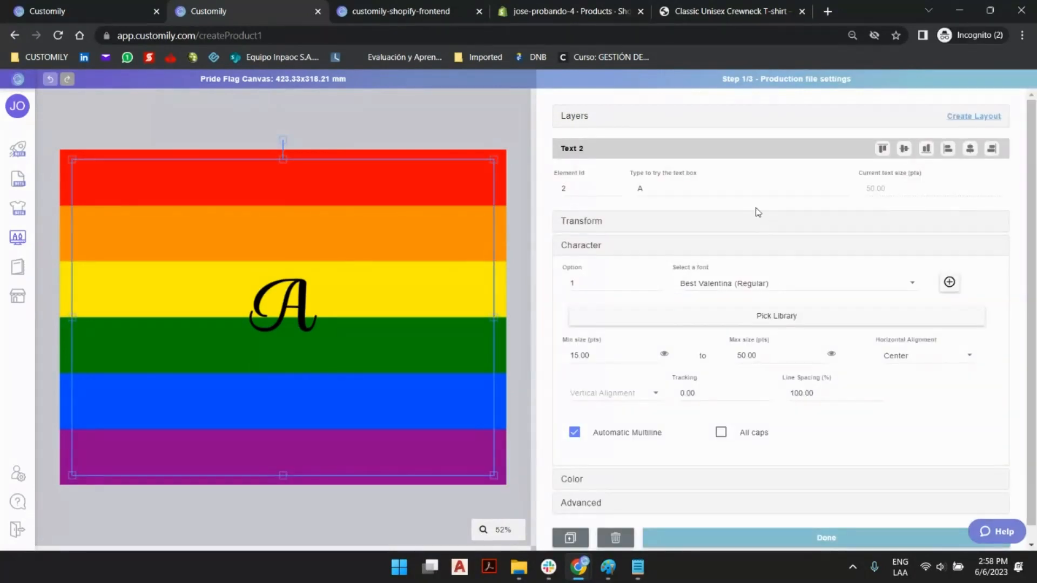
click(672, 187)
key(ctrl+a)
text(I see your true colors shining through)
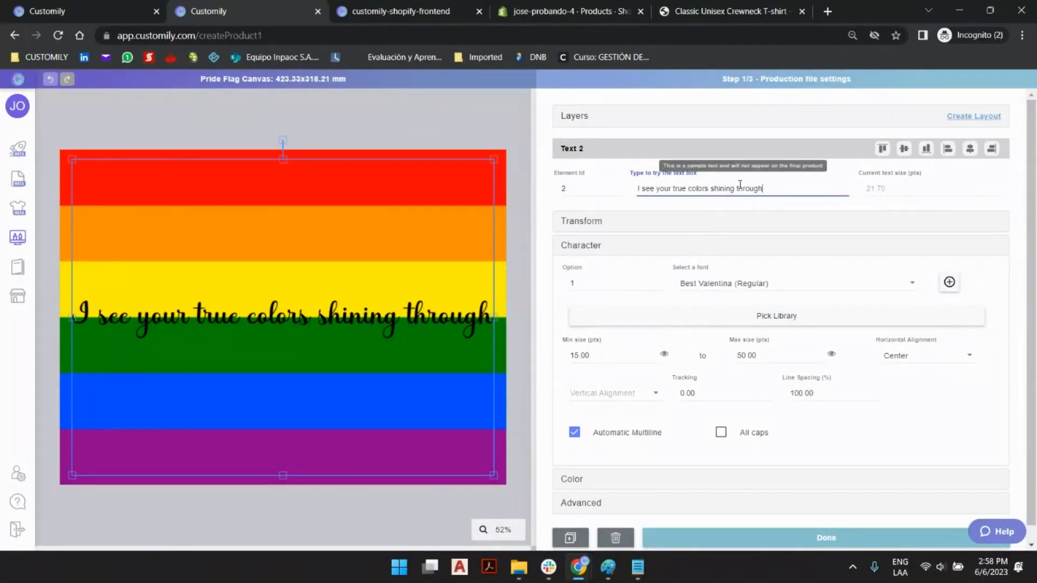
- Append "hihihihihifefefeffrrrn" to the sample phrase to test the text box's shrinking and automatic line wrapping
text(hihihihihi)
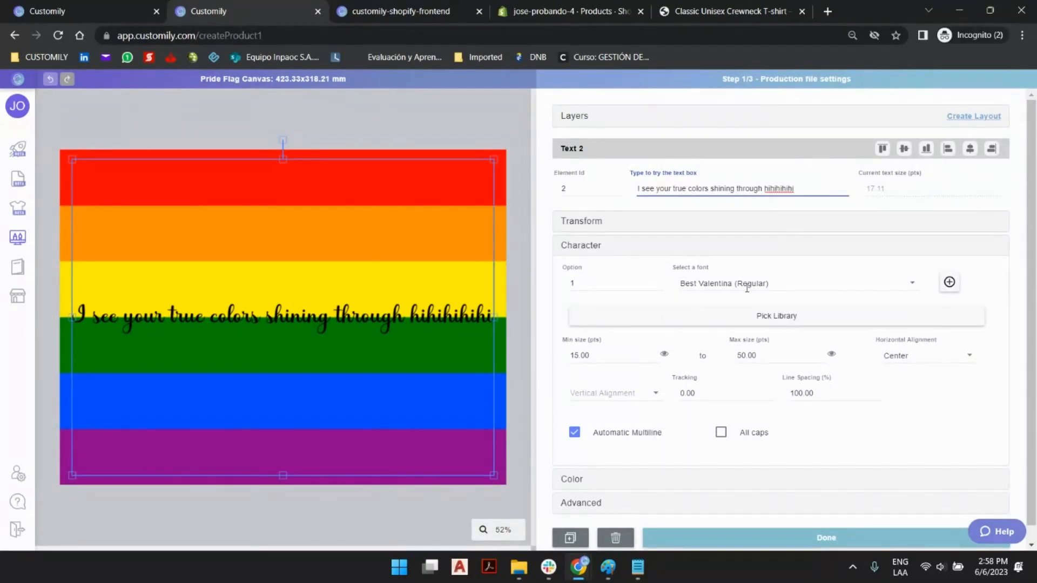
text(fefefef)
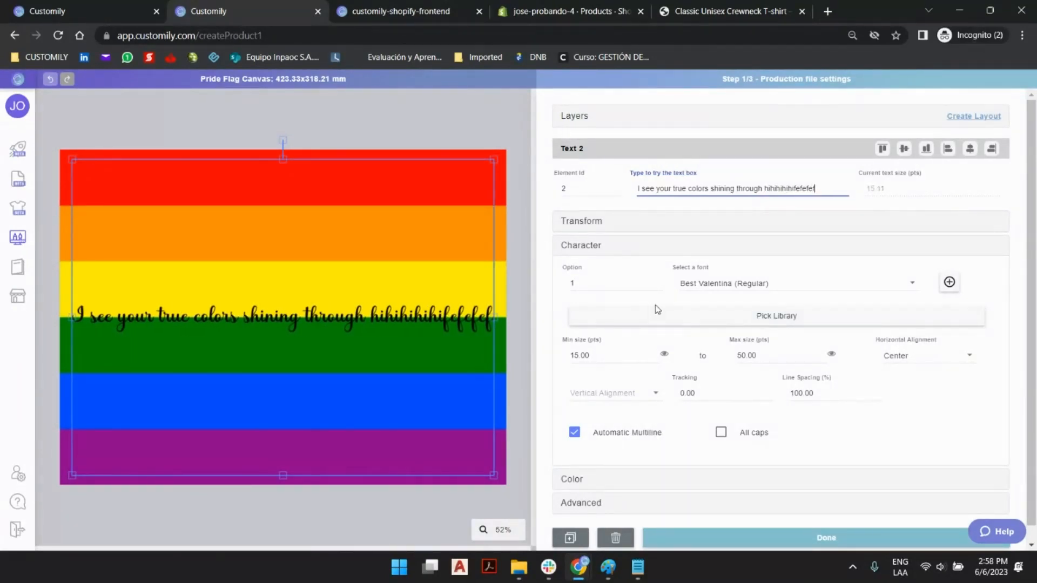
text(frrrn)
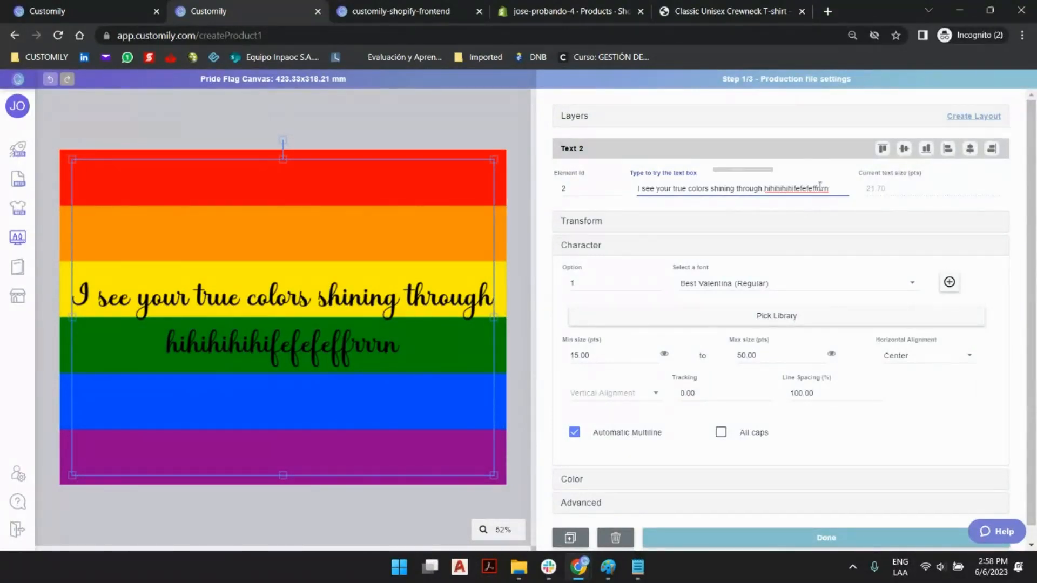
- Remove the trailing test characters from the sample phrase and set the text box's minimum size to 30 pts
drag(833, 185, 762, 188)
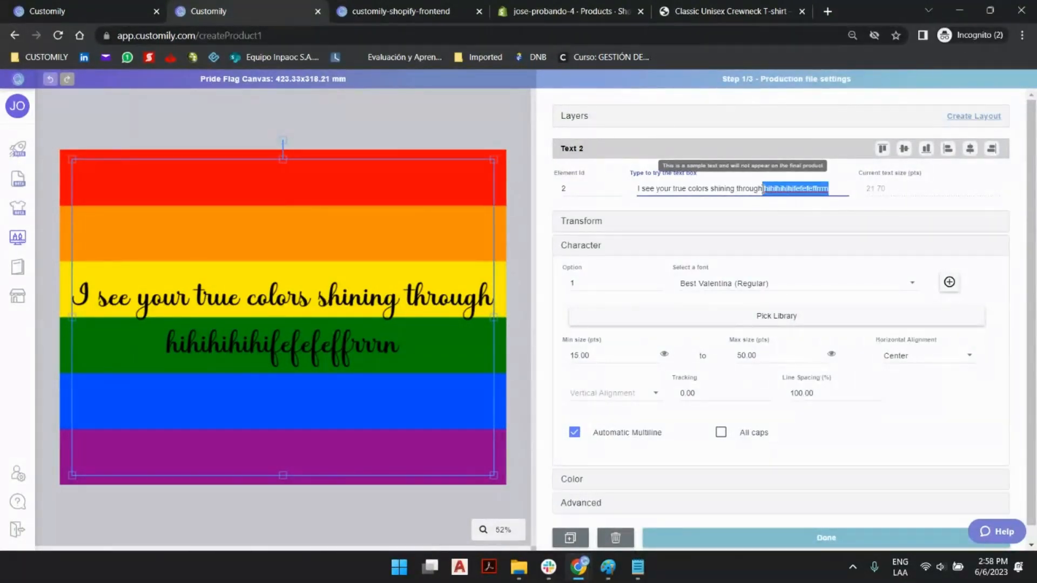
key(BackSpace)
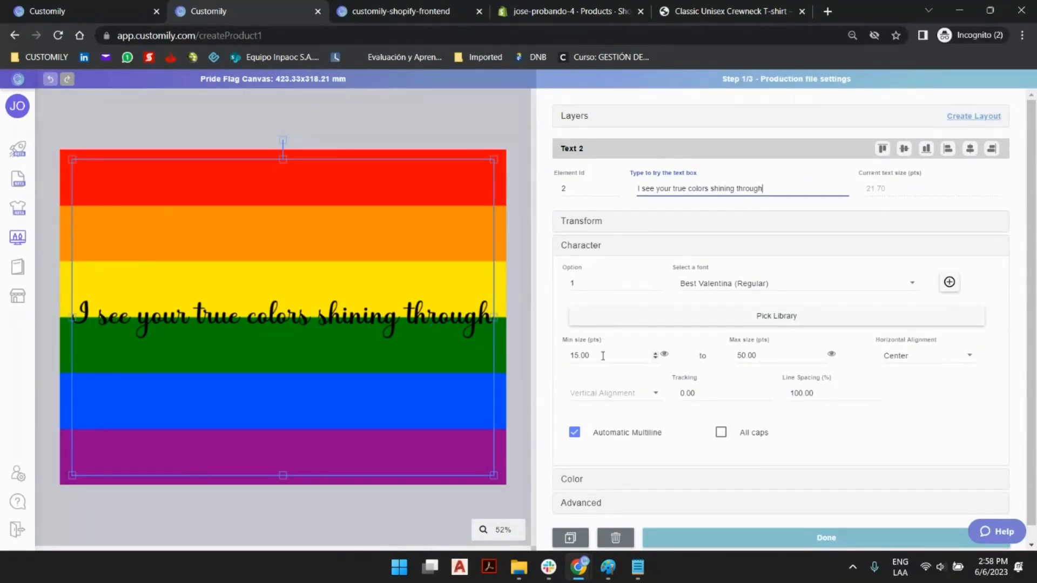
double_click(579, 355)
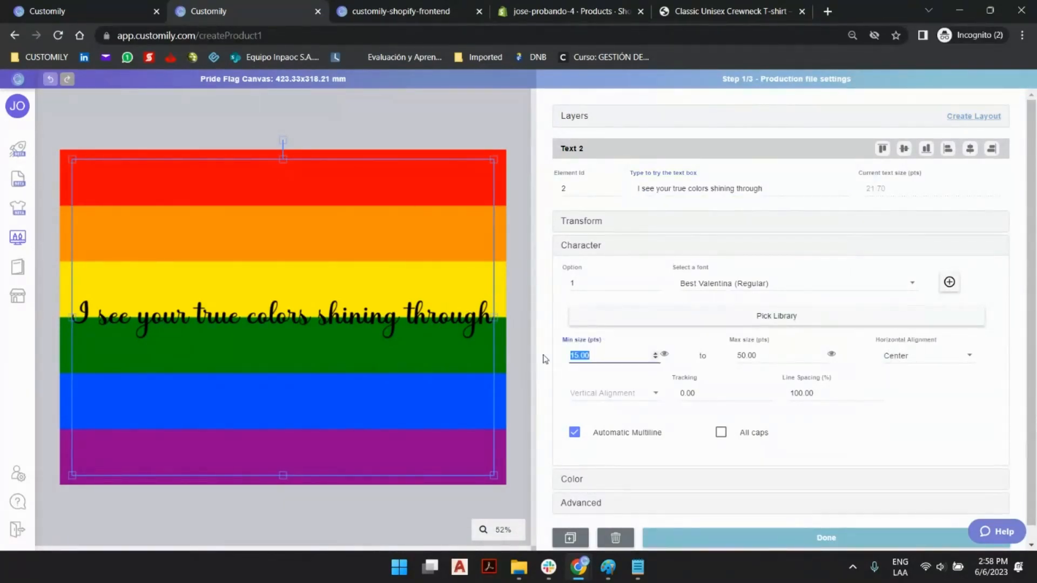
text(40)
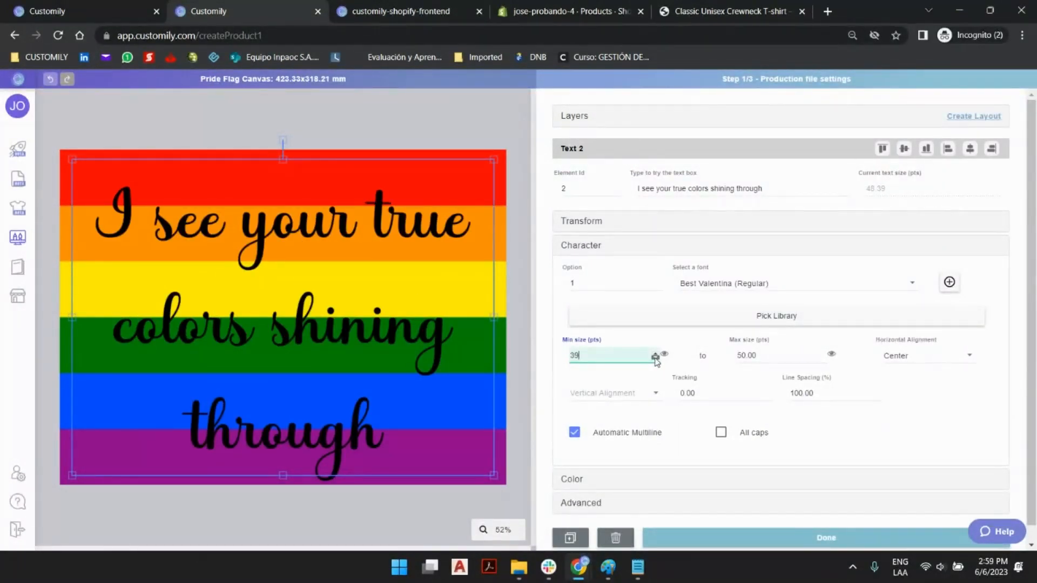
key(BackSpace)
text(0)
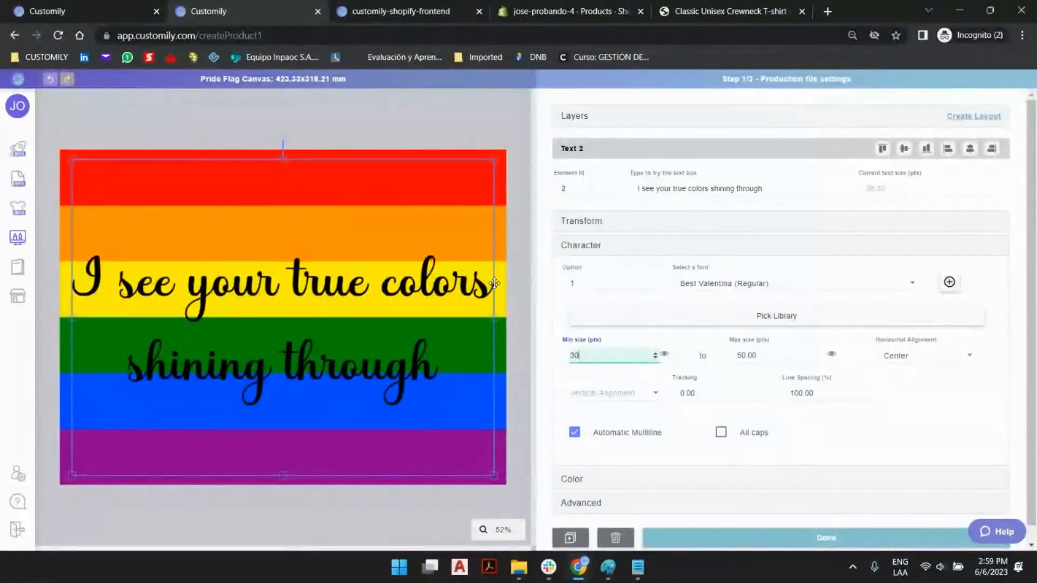
- Test manual line breaks before "shining" and "through" in the sample text, and restore the phrase "I see your true colors shining through"
click(718, 189)
key(ctrl+c)
click(709, 189)
key(Return)
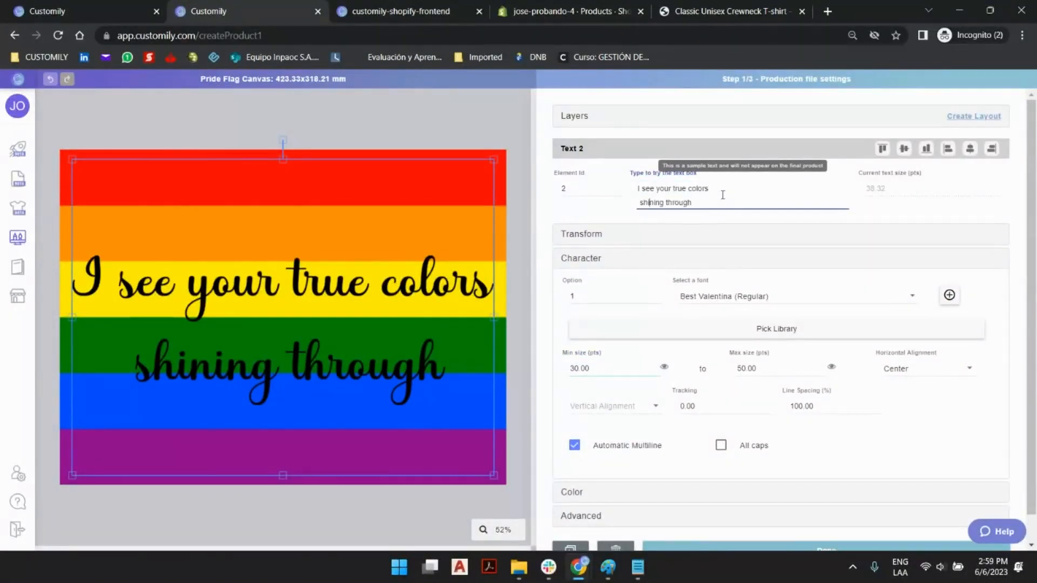
key(Return)
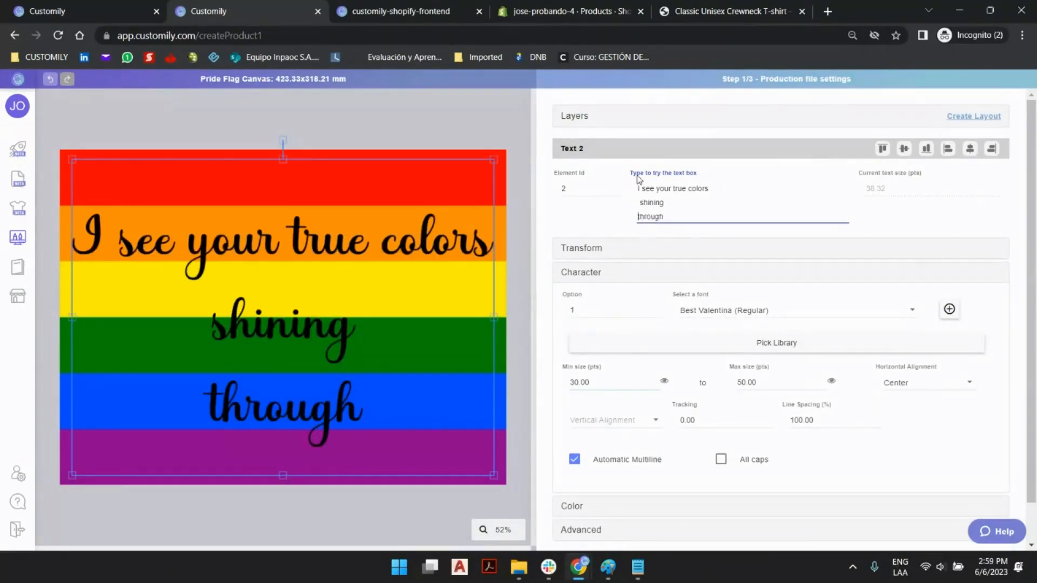
drag(679, 216, 634, 195)
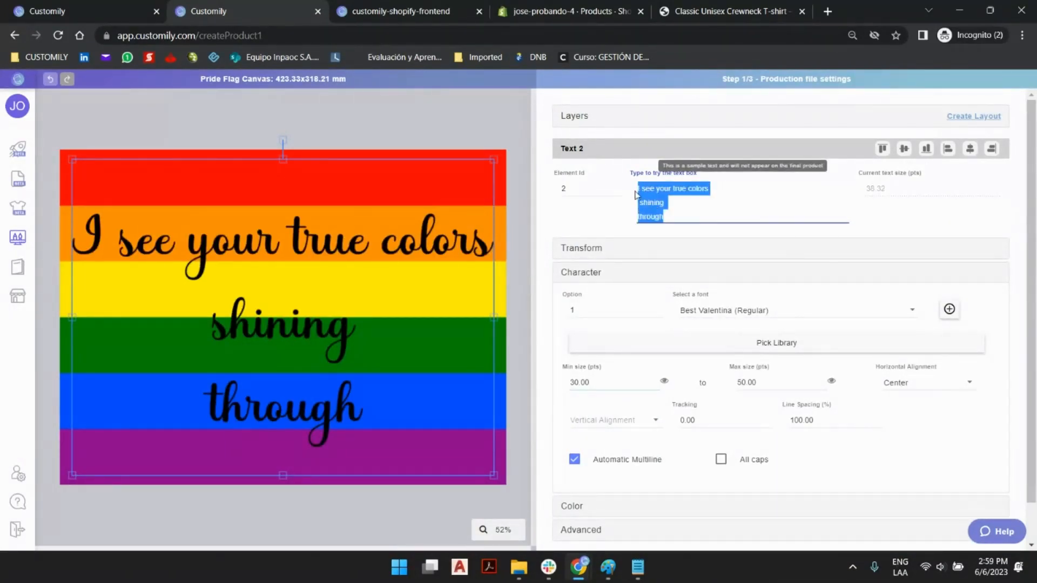
key(ctrl+v)
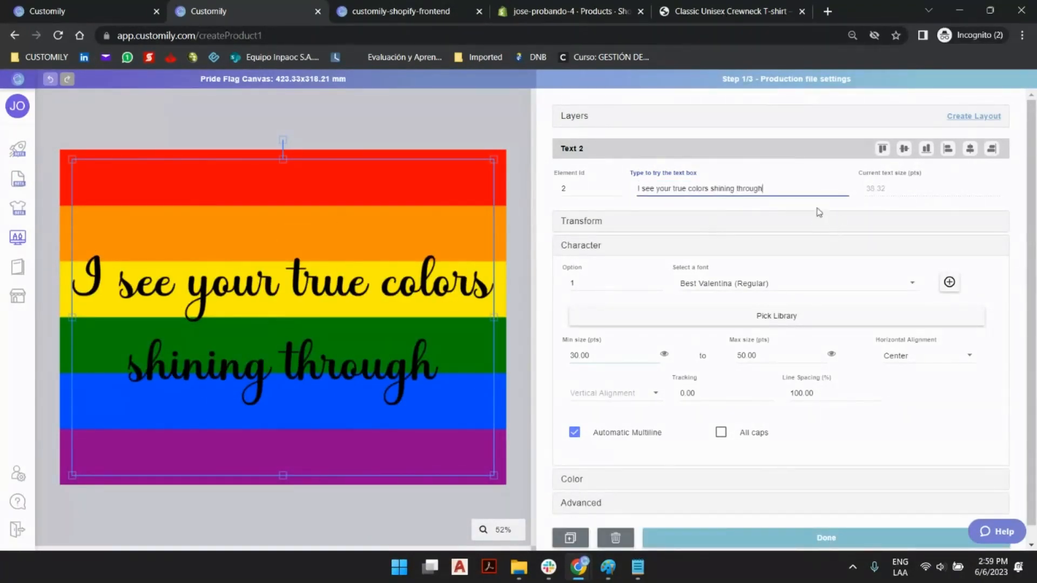
- Replace the sample text with "Love" and set the text box's maximum size to 150 pts
drag(784, 192, 611, 190)
text(Love)
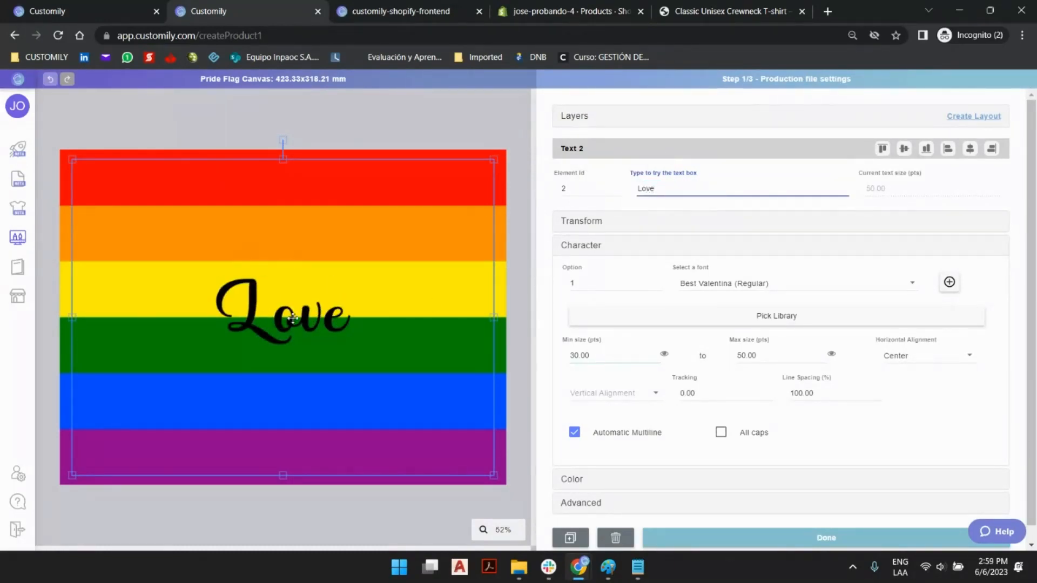
click(738, 357)
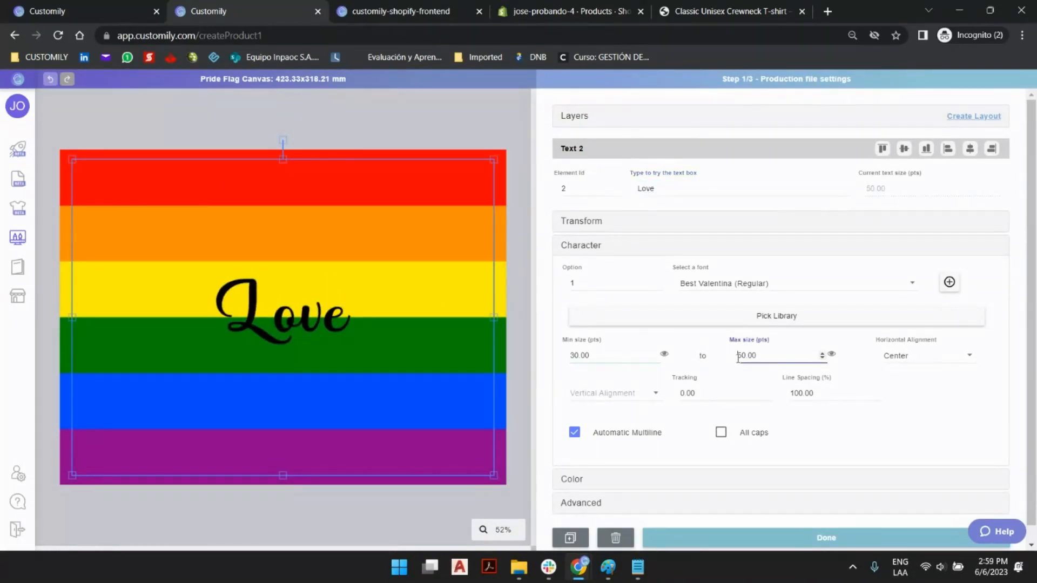
text(1)
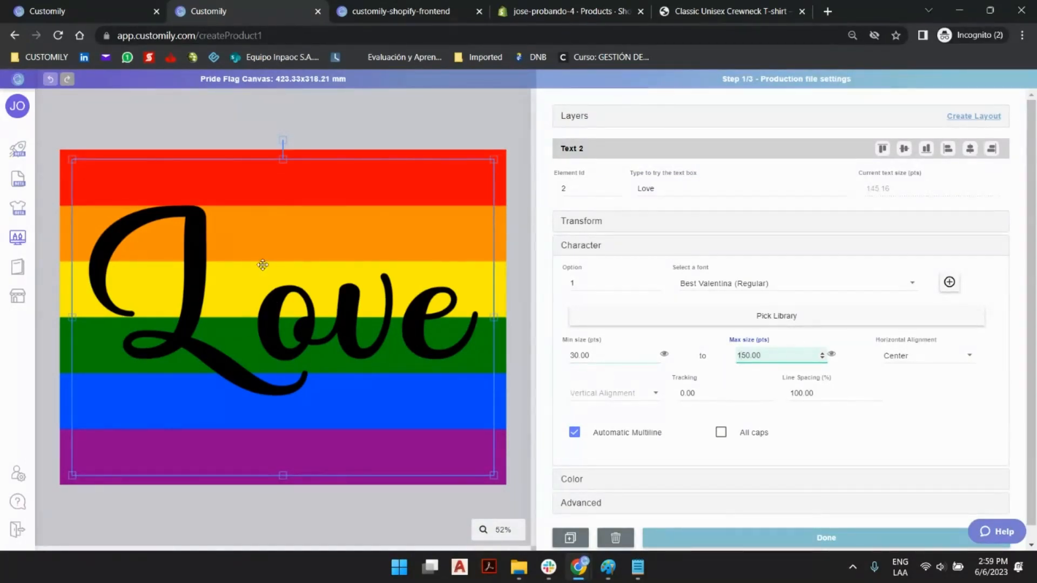
- Test the text box's shrinking and wrapping by extending the sample text to ten repetitions of "Love"
click(685, 189)
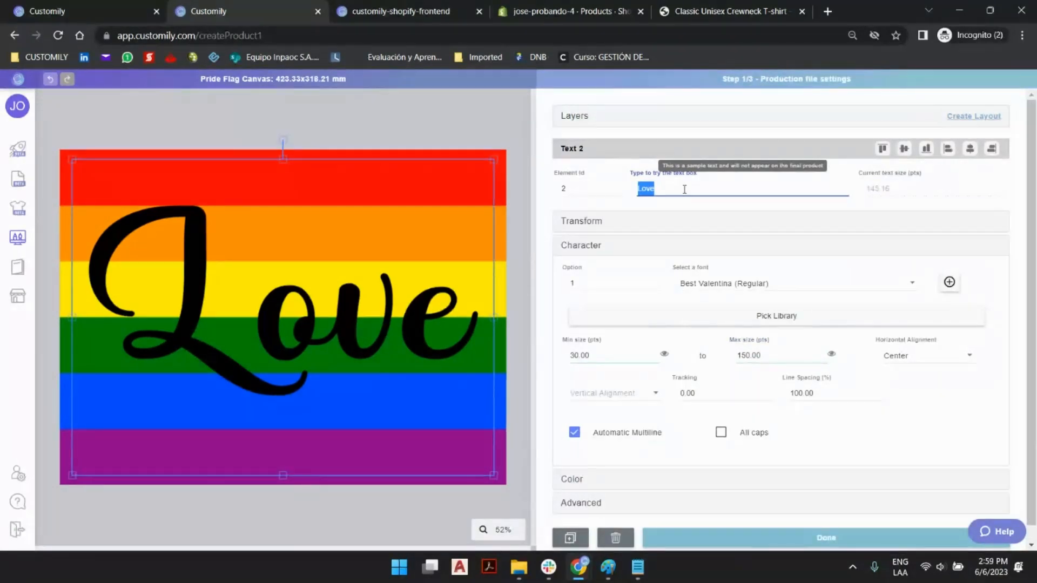
click(684, 189)
text(Love)
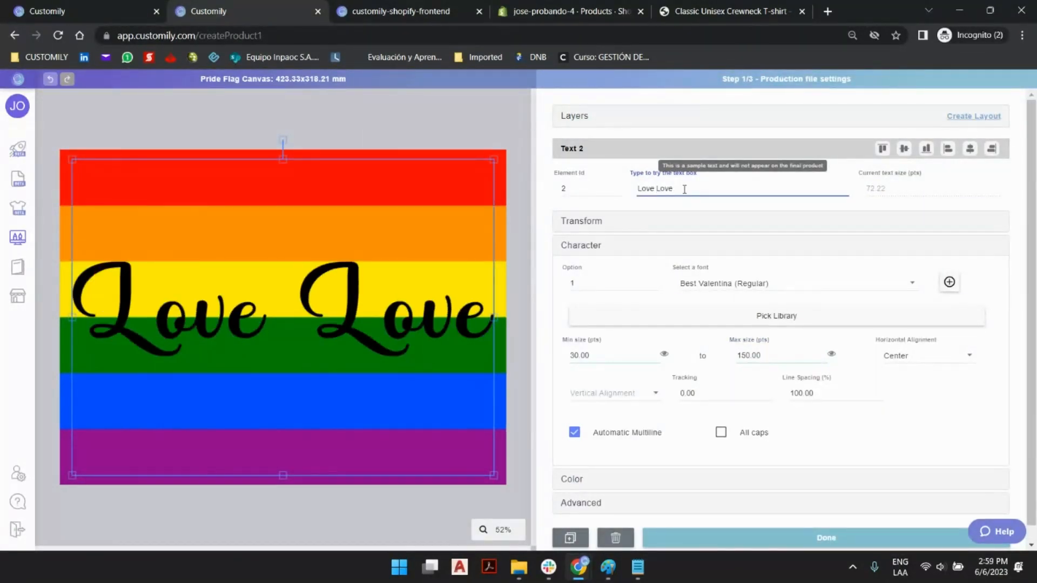
text( Love Love Love)
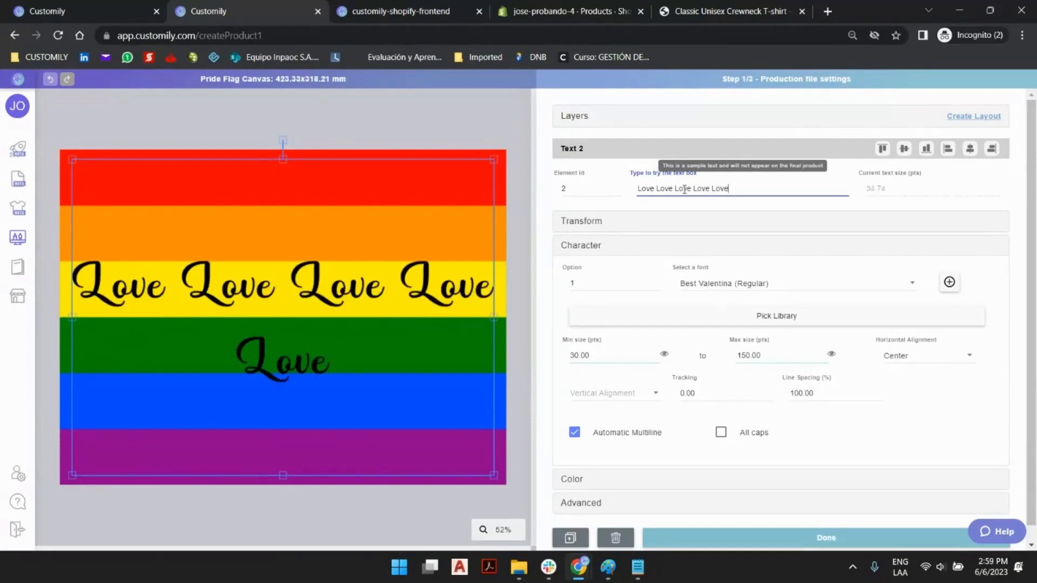
text( Love Love Love Love)
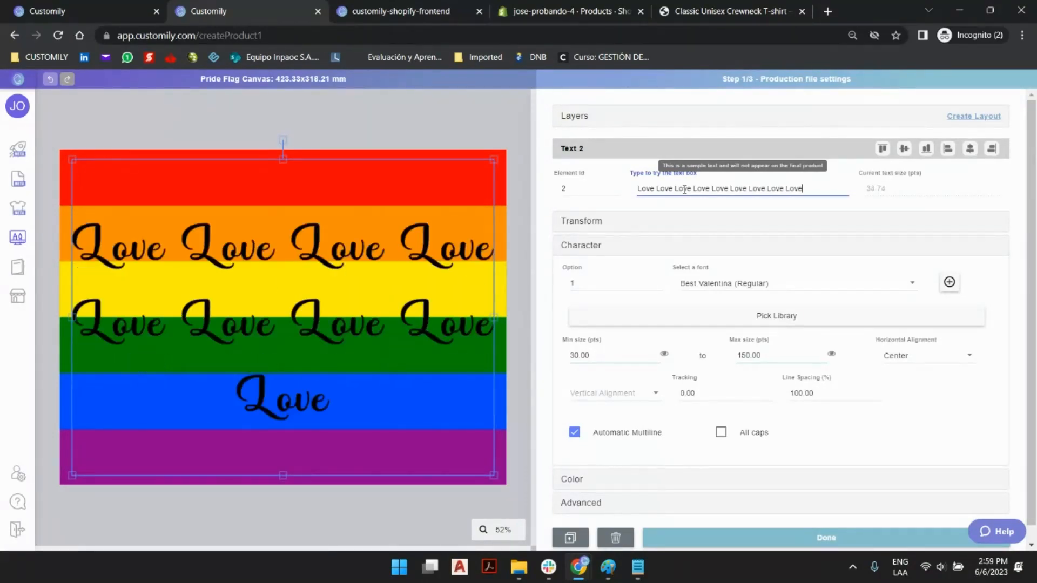
text( Love)
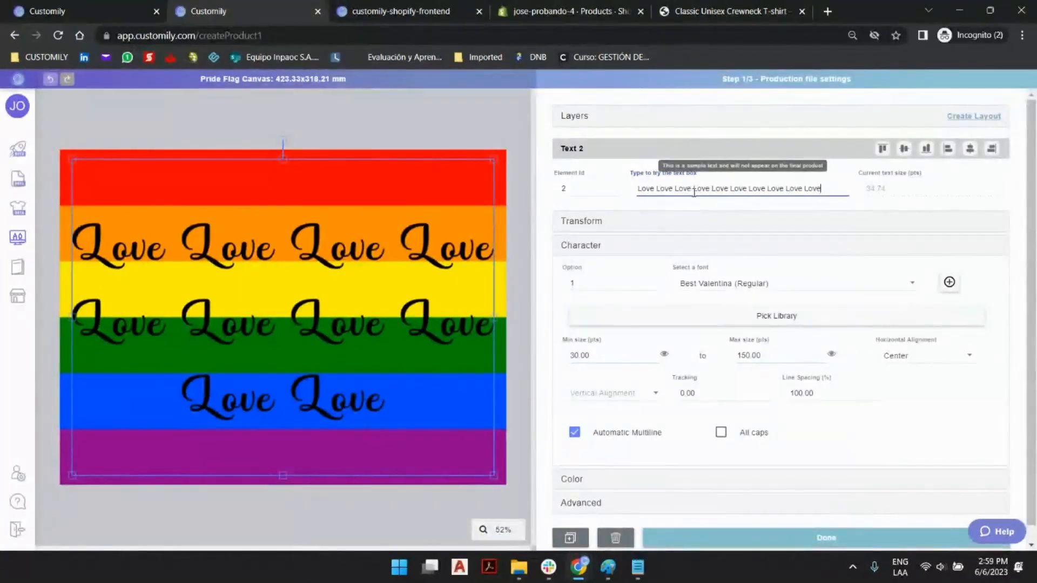
- Delete the repeated words so the sample text is a single "Love", and deselect the text box
drag(687, 192, 841, 191)
key(BackSpace)
key(BackSpace)
key(BackSpace)
key(BackSpace)
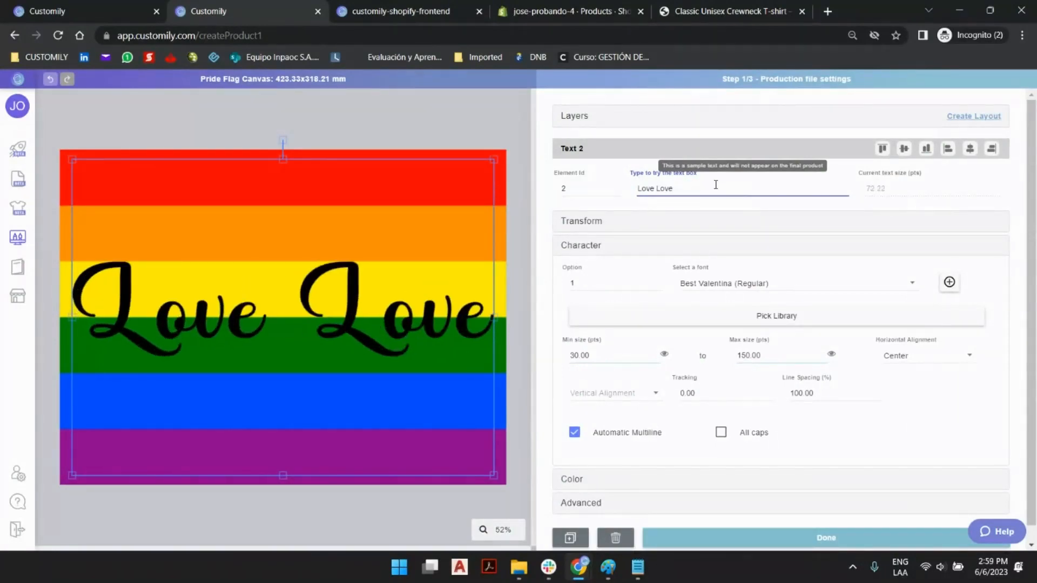
key(BackSpace)
key(BackSpace)
key(BackSpace)
key(BackSpace)
key(BackSpace)
click(488, 114)
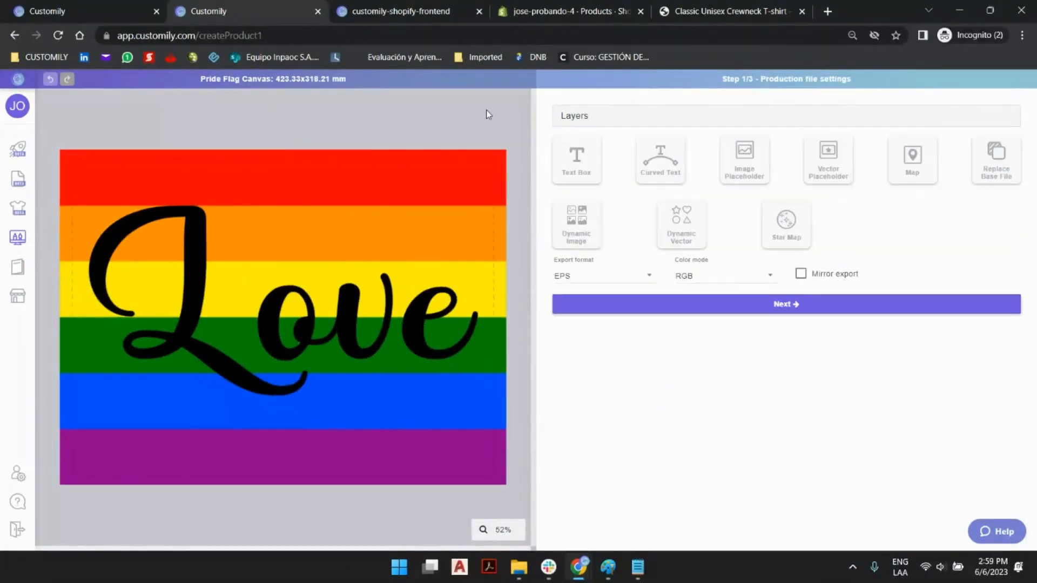
click(465, 168)
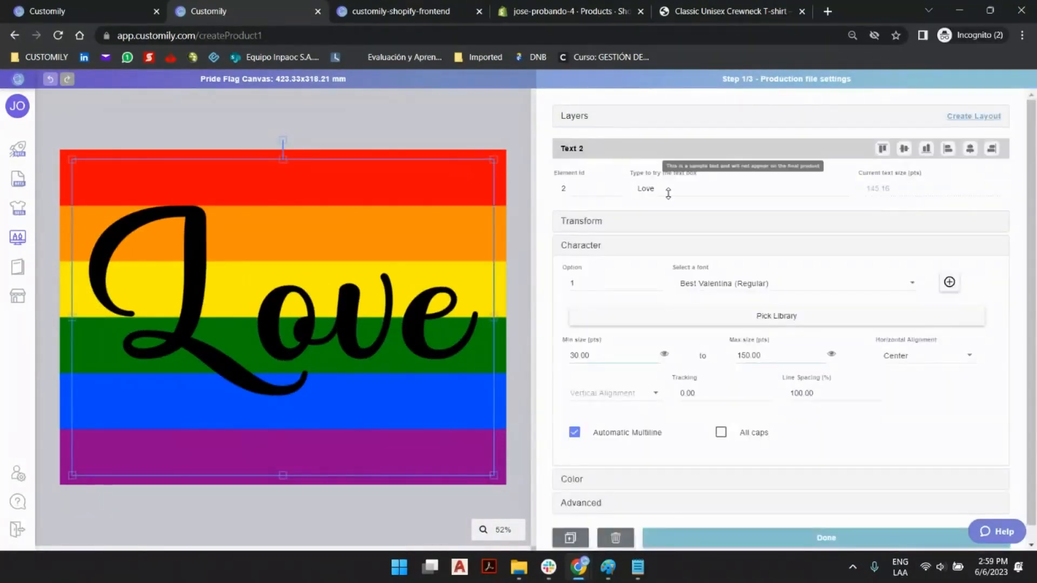
click(489, 118)
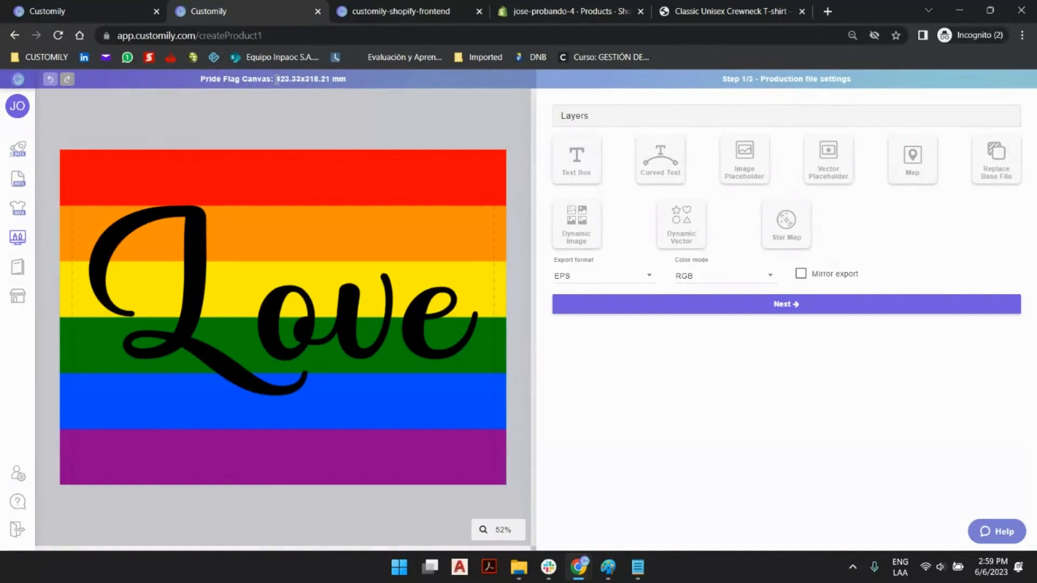
drag(276, 79, 351, 49)
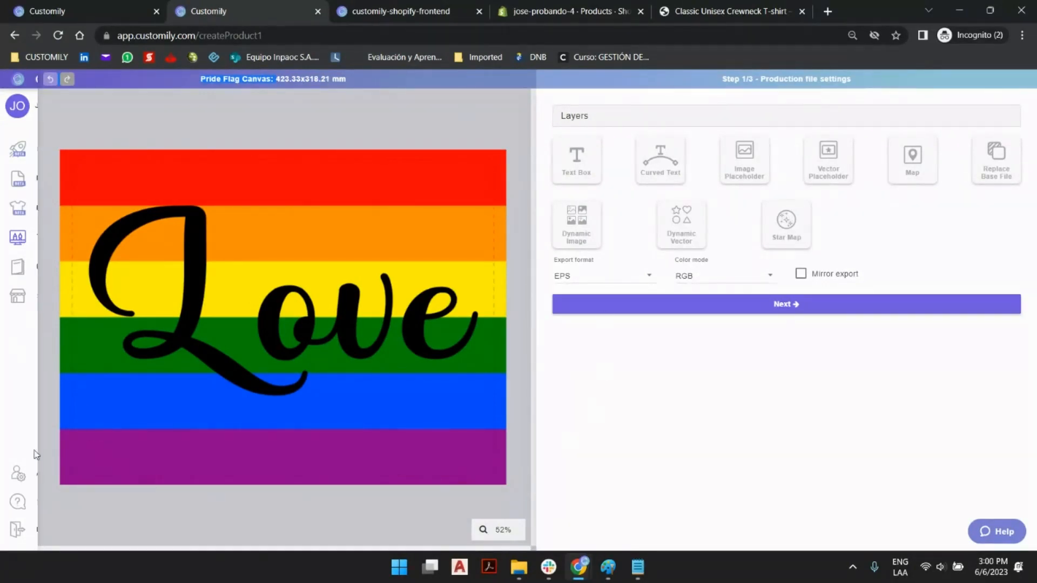
click(366, 189)
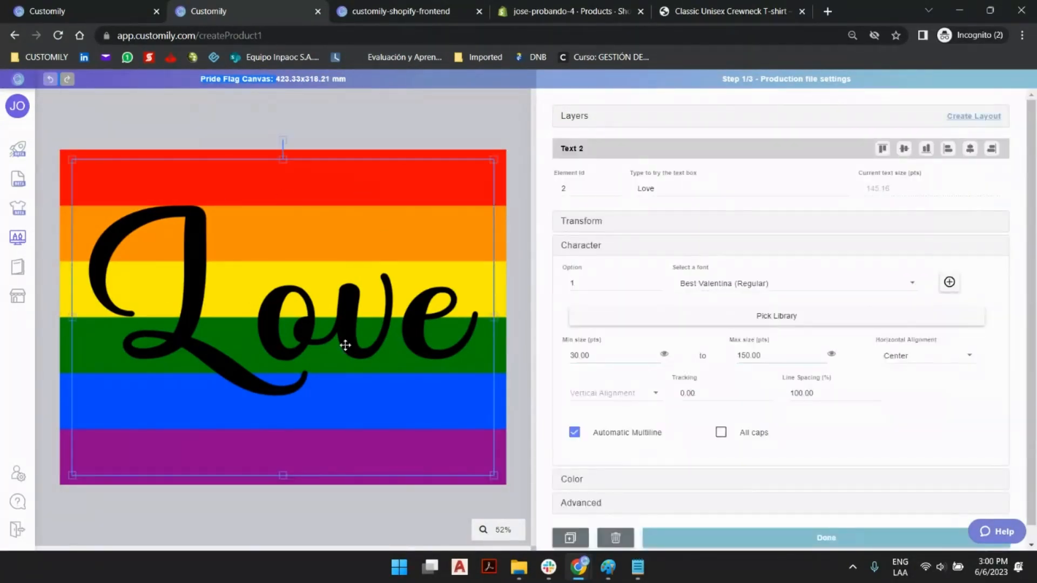
click(410, 135)
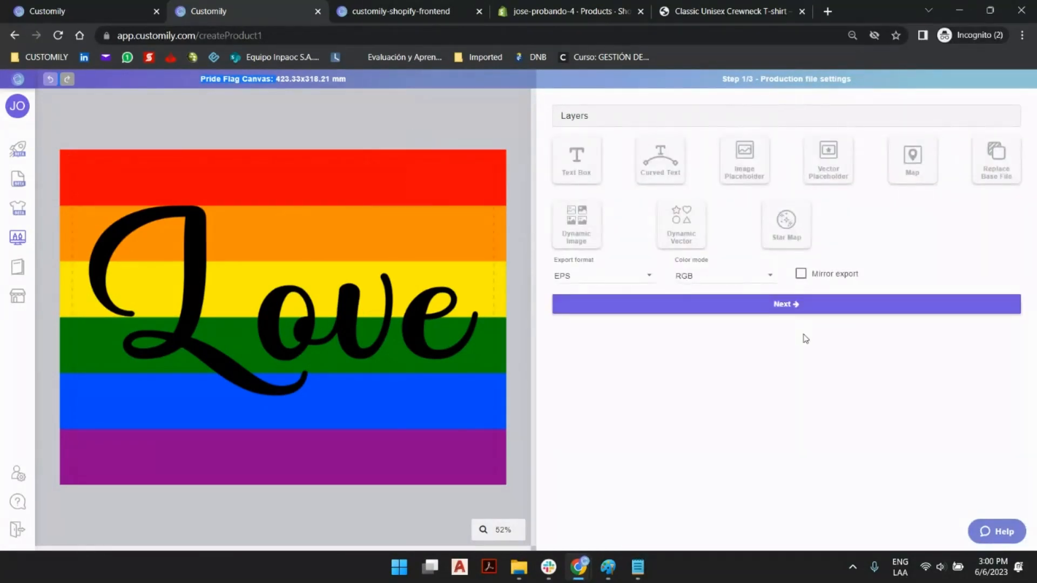
- Set the production file's export format to PNG with an export resolution of 300, review the other formats, and proceed to the next setup stage
click(643, 278)
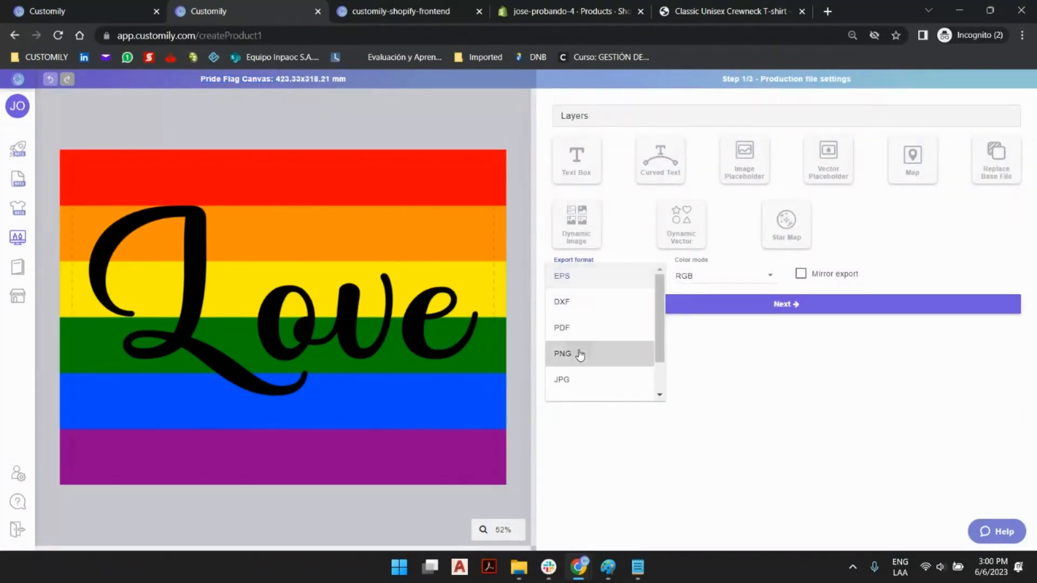
click(580, 354)
key(Tab)
text(3)
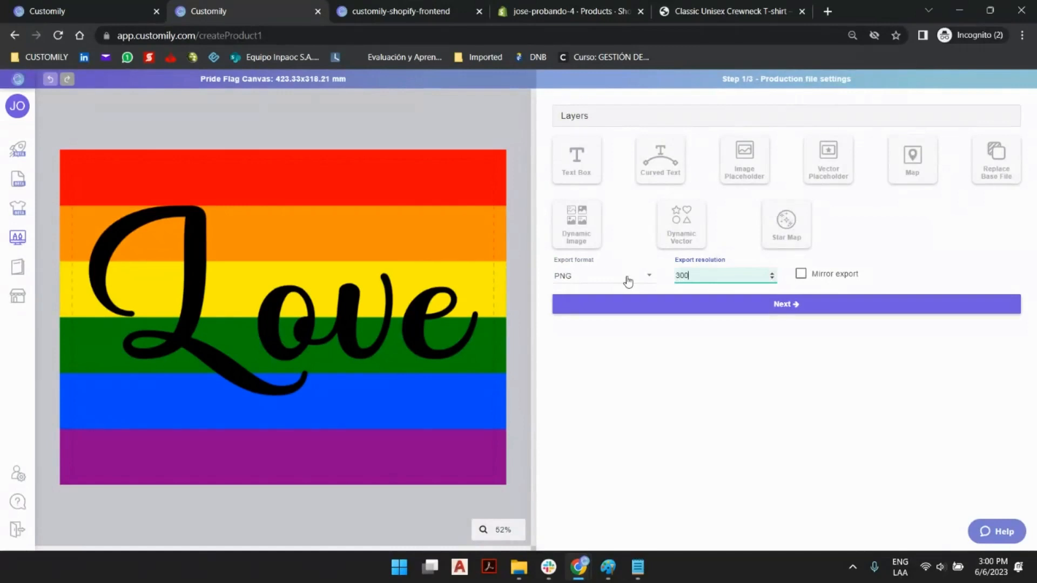
text(00)
click(626, 280)
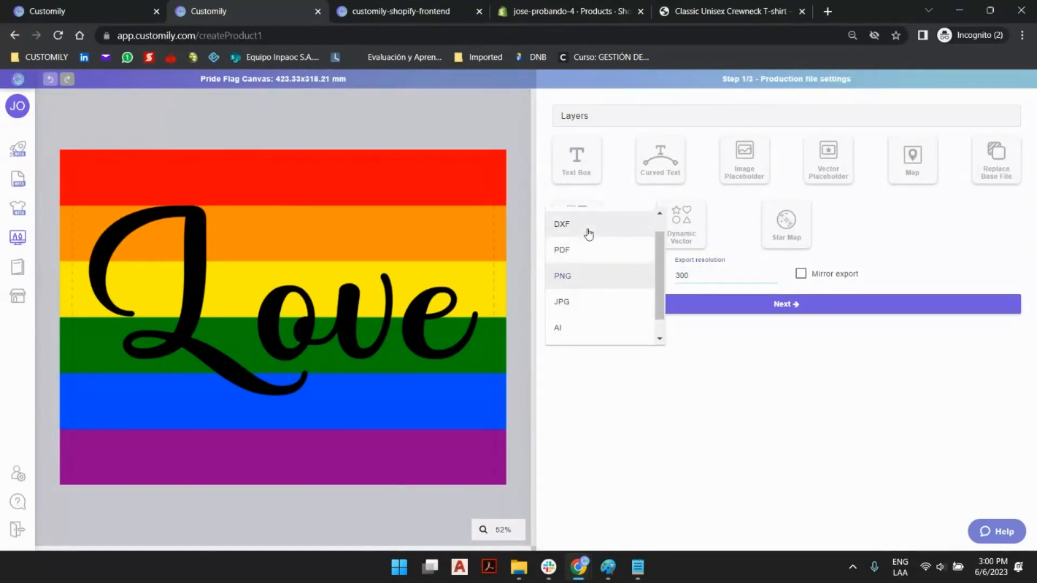
scroll(587, 230, up, 1)
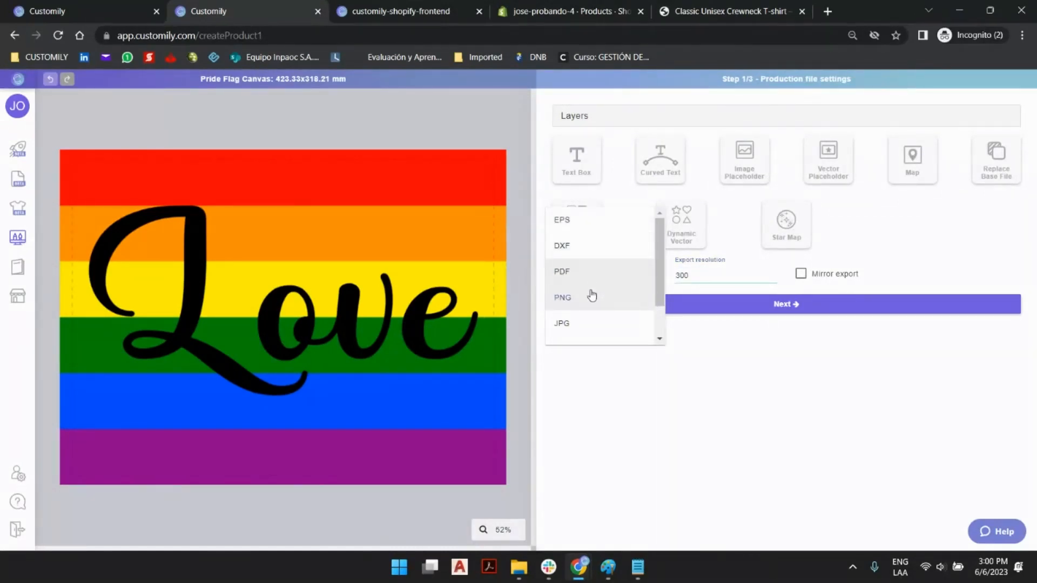
scroll(590, 302, down, 2)
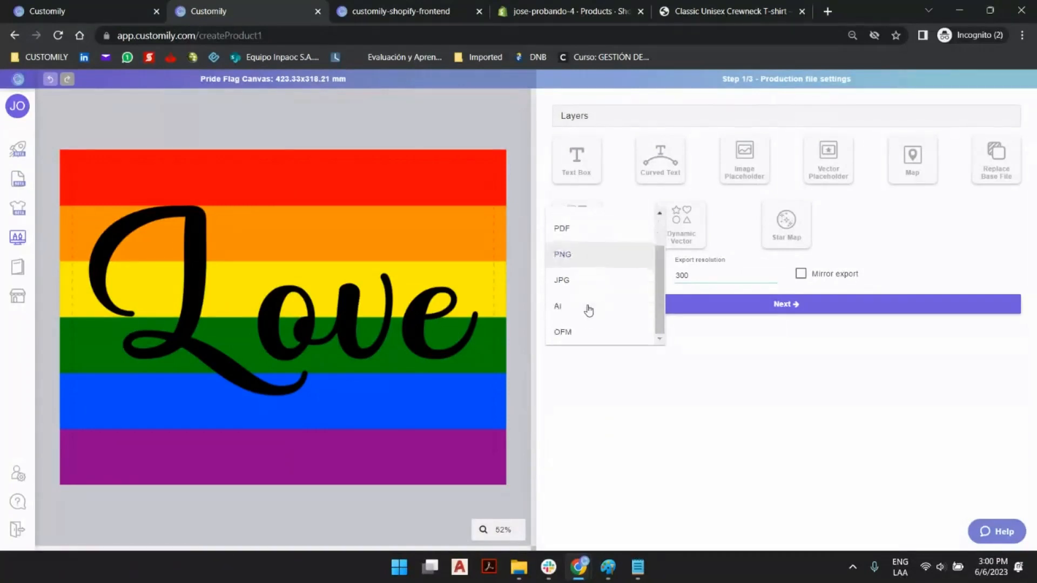
click(744, 381)
click(756, 315)
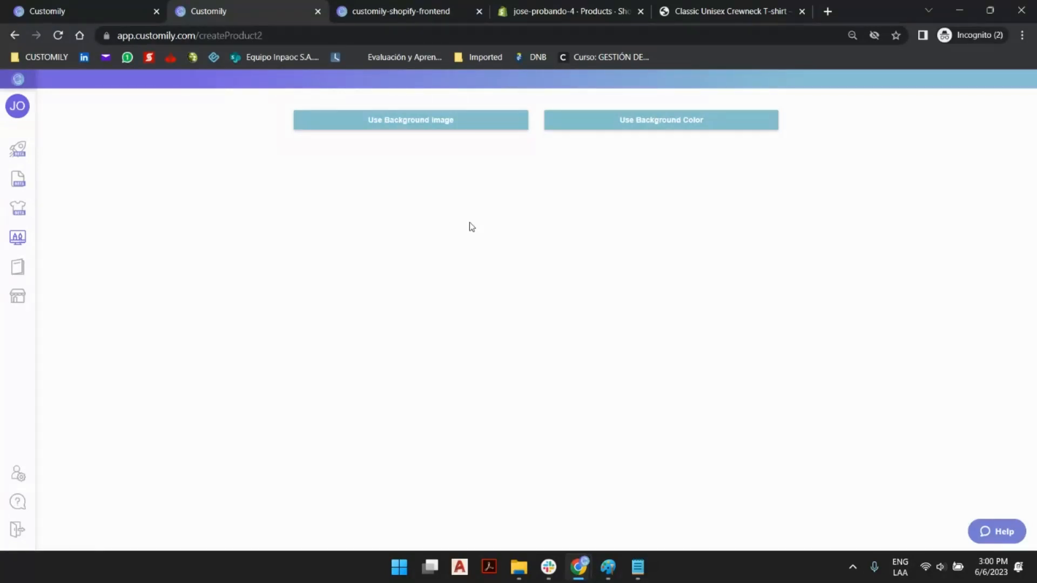
- Use an uploaded background image for the preview, choosing the file Canvas mockup.png
click(667, 15)
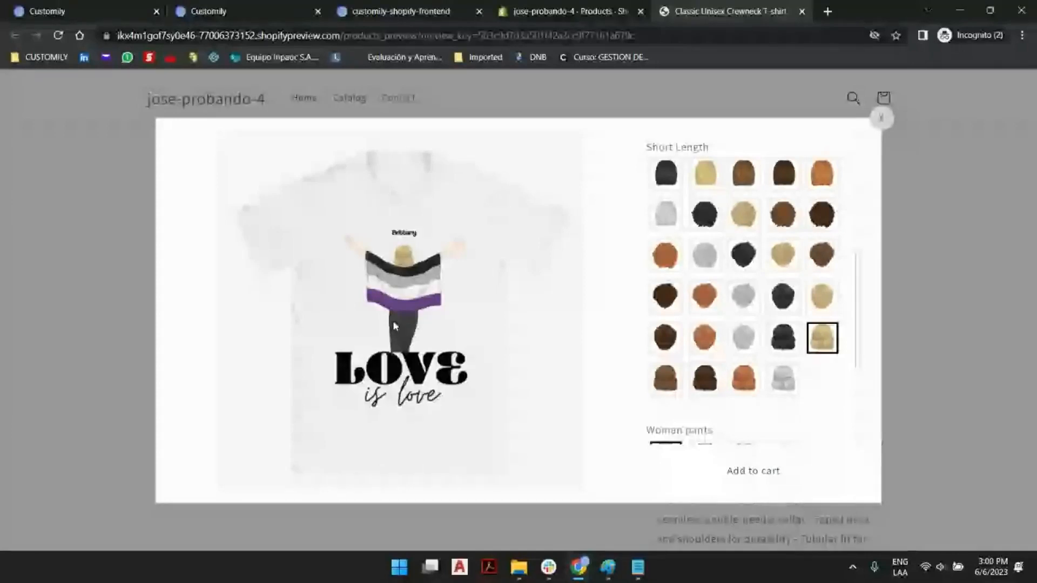
click(212, 7)
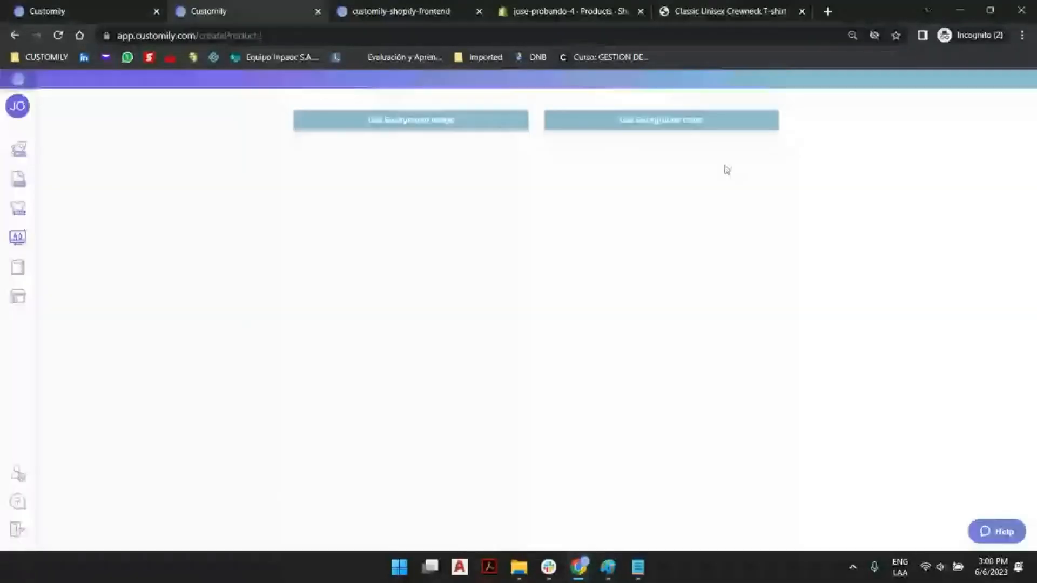
click(431, 129)
click(481, 154)
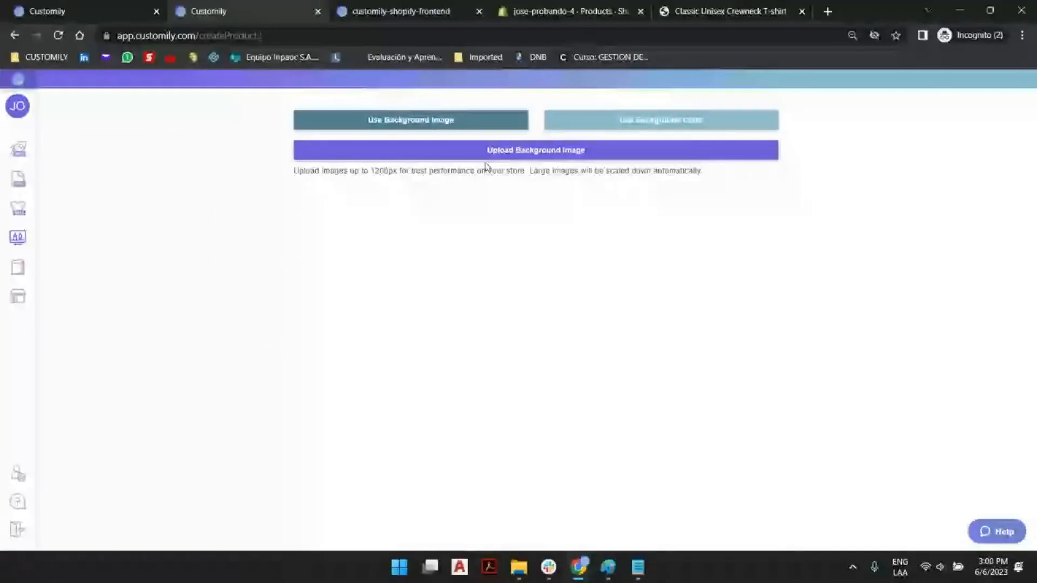
click(617, 121)
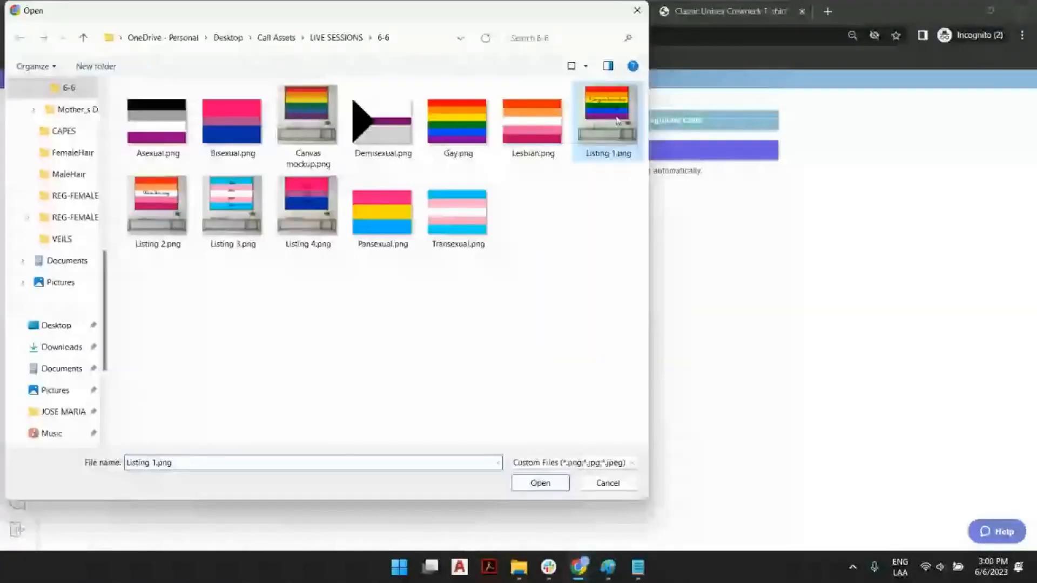
click(305, 122)
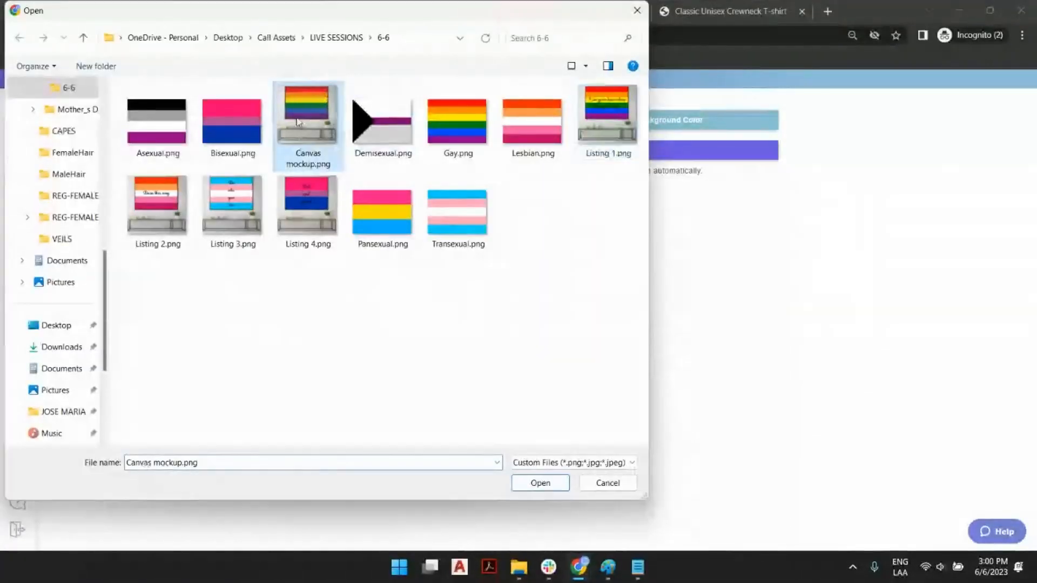
click(539, 483)
click(741, 337)
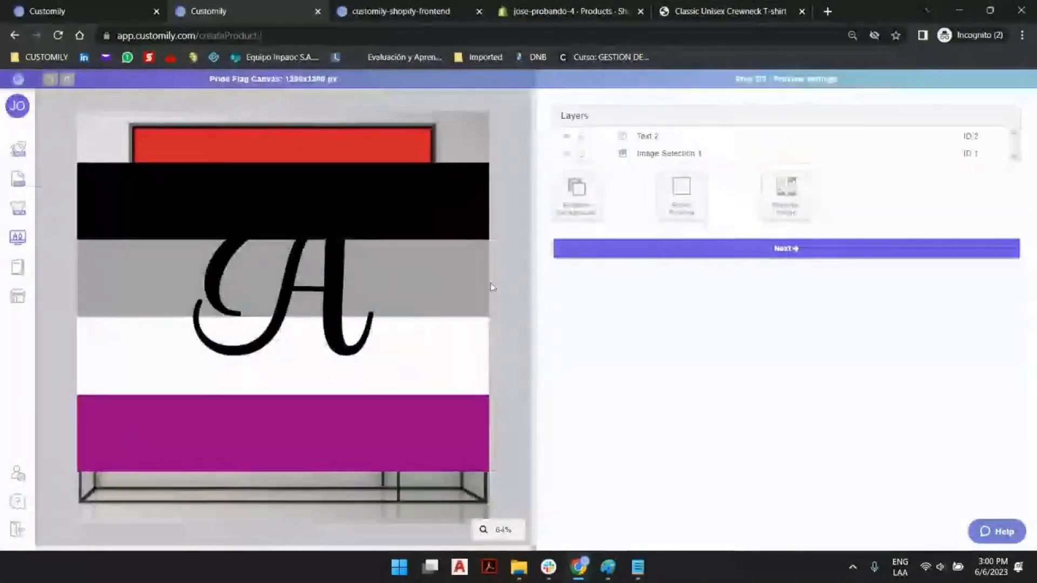
- Select the text and image layers together, then scale and move them to fill the framed canvas in the mockup
click(662, 155)
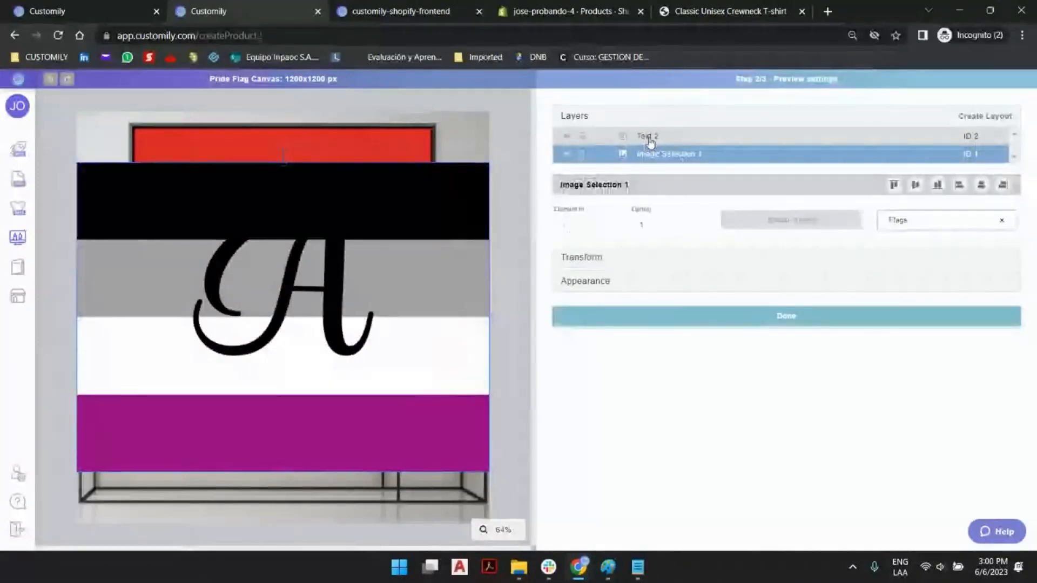
shift+click(650, 140)
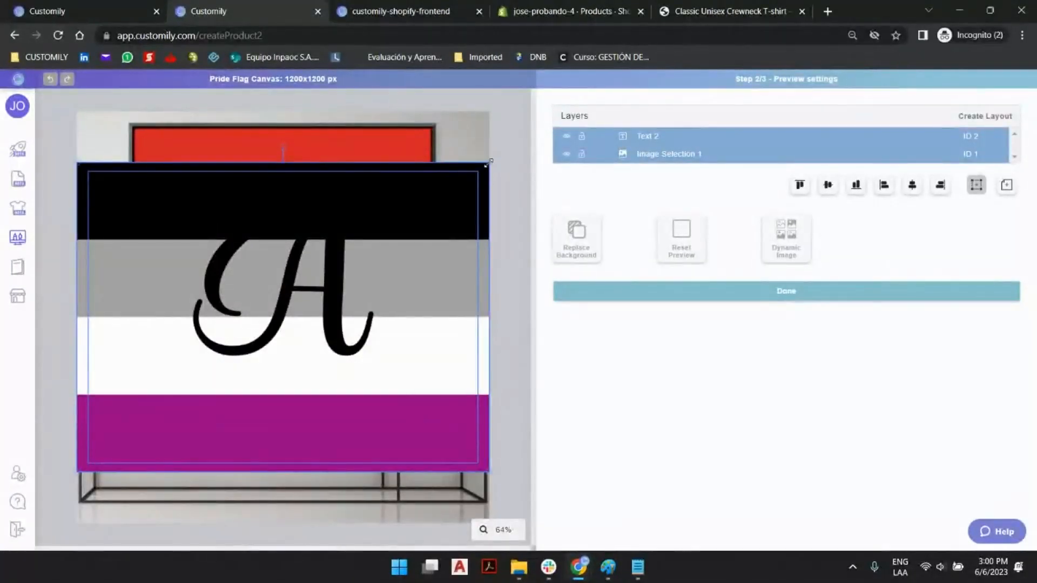
drag(482, 169, 278, 321)
drag(173, 380, 230, 191)
drag(343, 285, 460, 323)
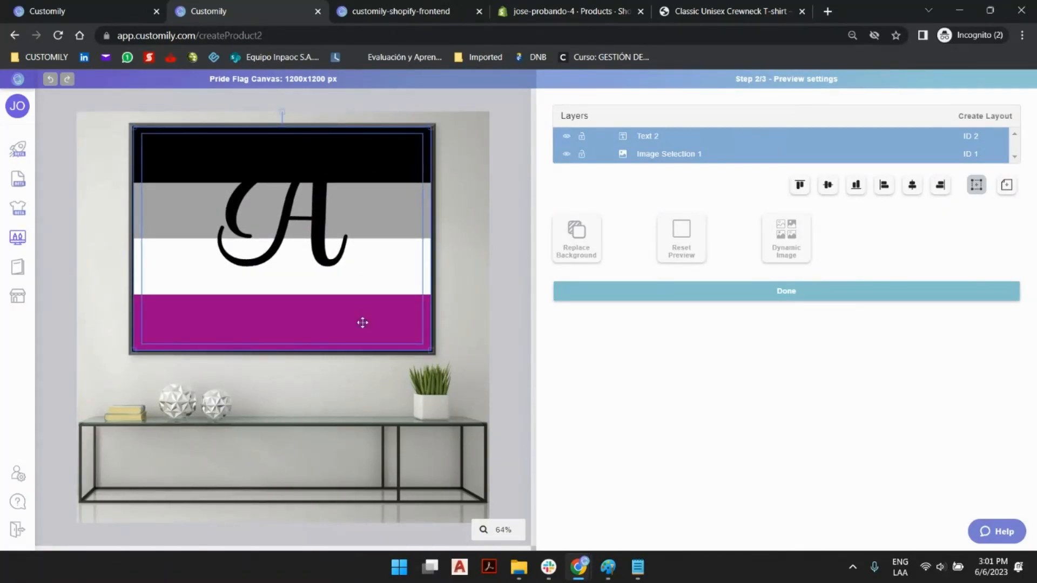
- Rename the preview's image selection layer to "Select Flag"
click(675, 155)
double_click(683, 155)
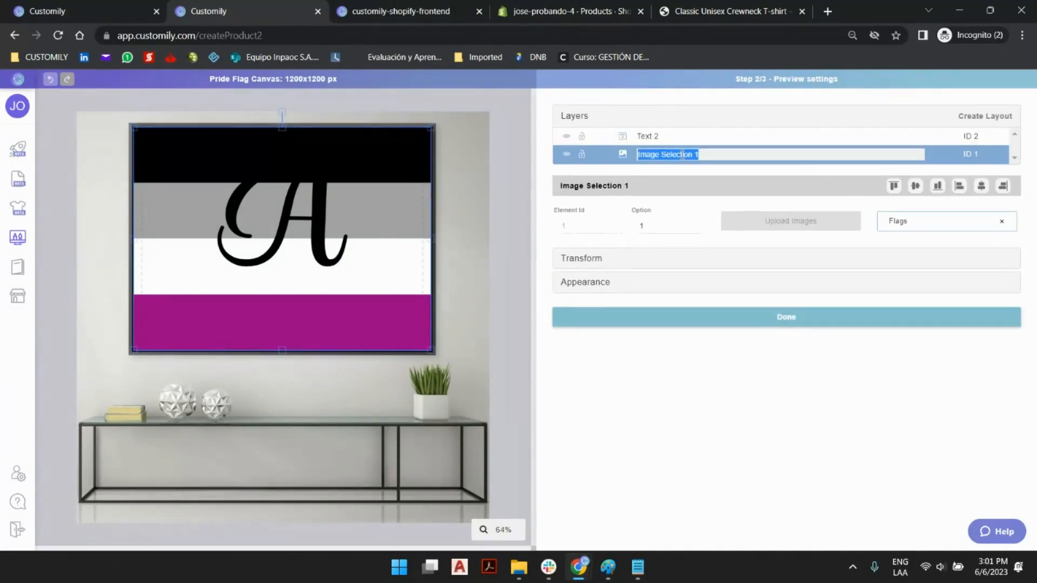
triple_click(670, 155)
text(Select)
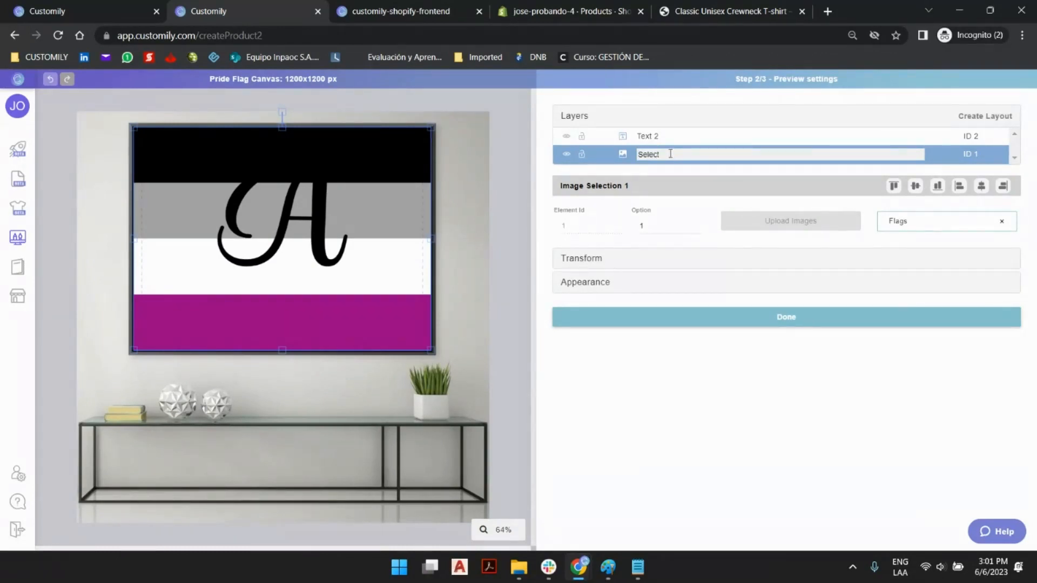
text( Flag)
key(Return)
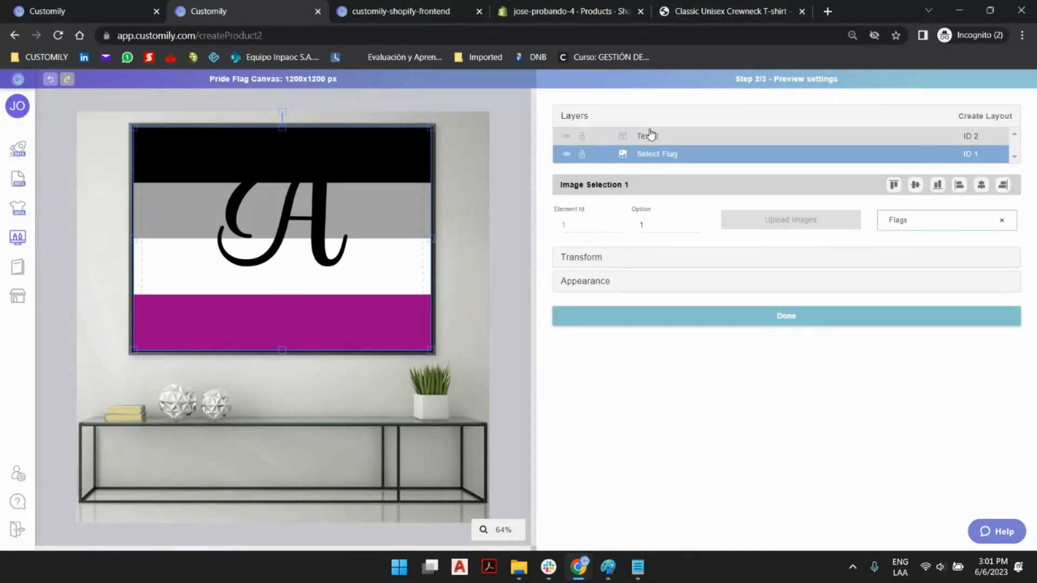
- Rename the preview's text layer to "Type your Message"
click(650, 135)
double_click(650, 136)
text(Typ)
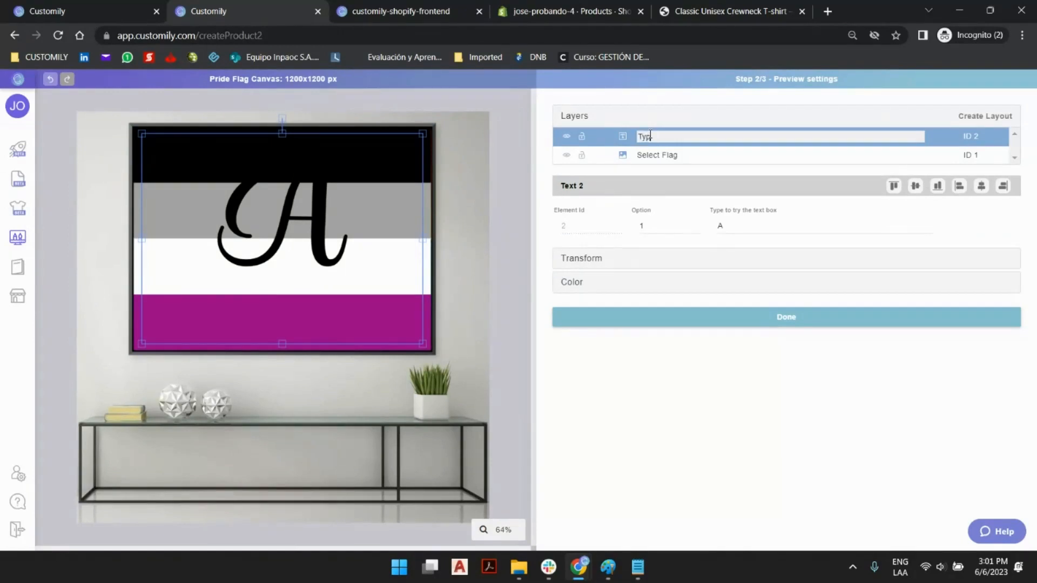
text(e youe)
text(Message)
key(Return)
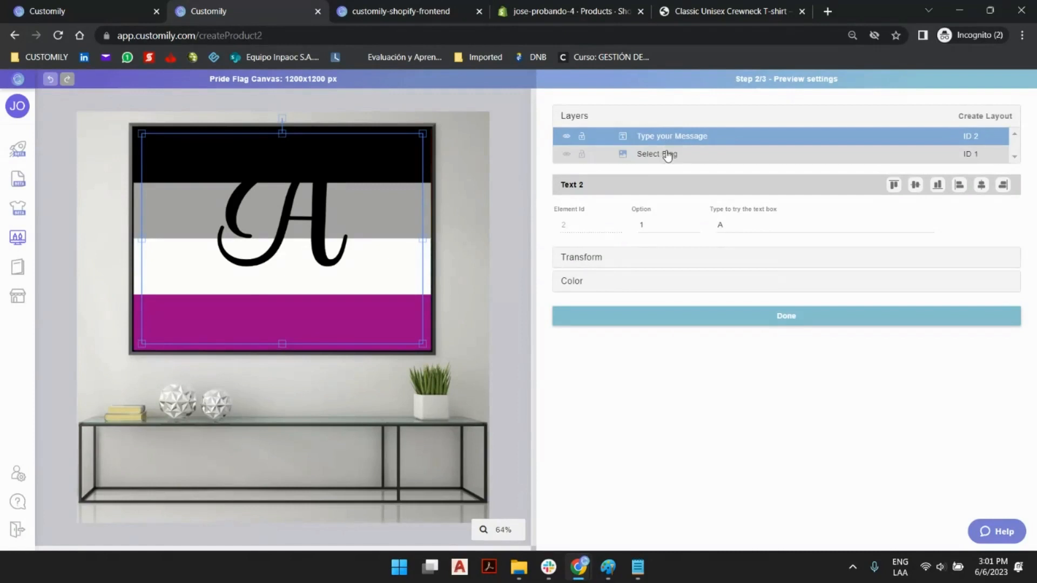
- Test the mockup preview with the sample text "Love" and flag option 2, and deselect the layers
double_click(741, 226)
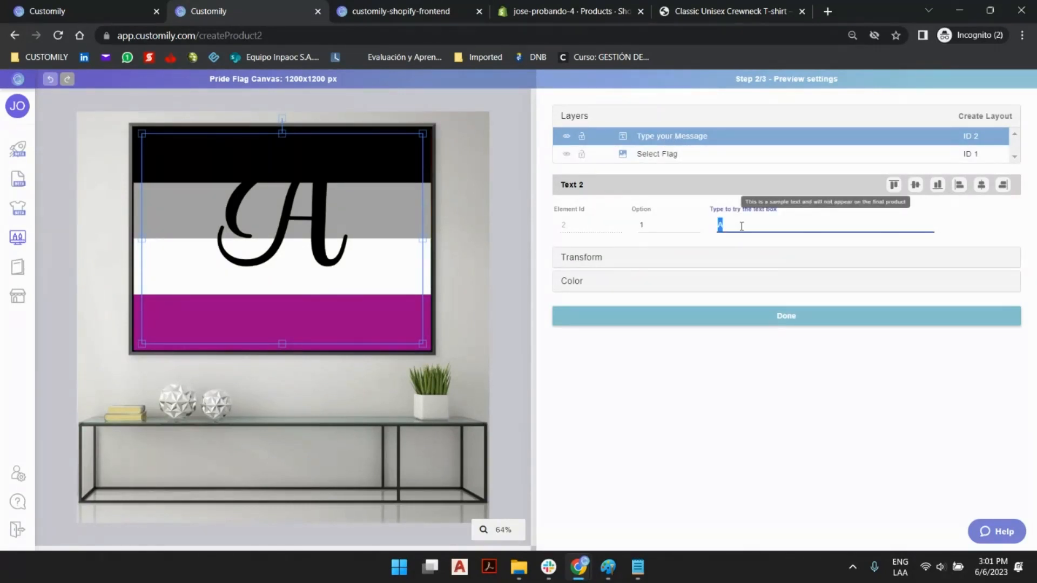
text(Love)
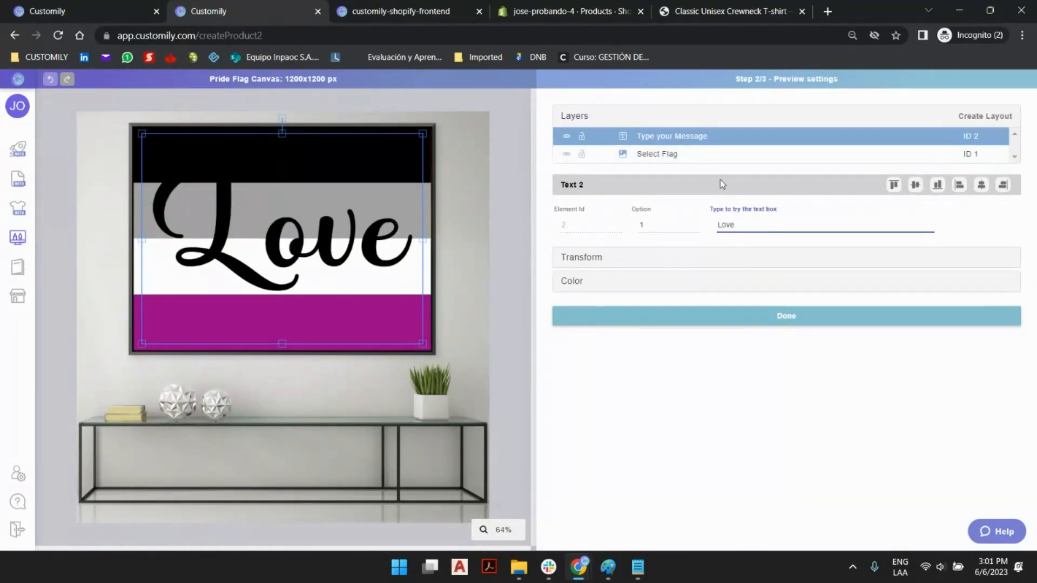
click(656, 155)
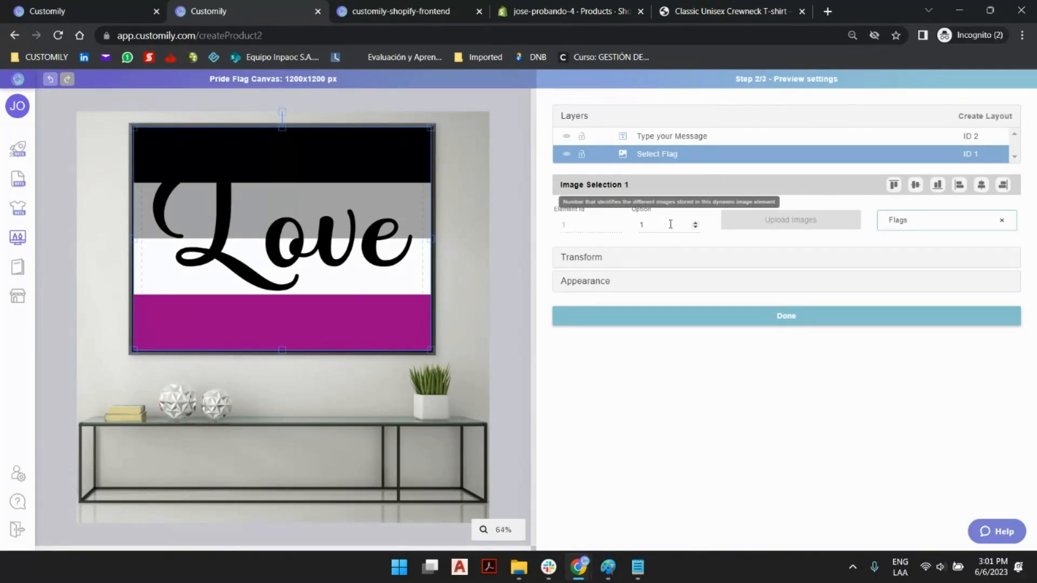
click(694, 224)
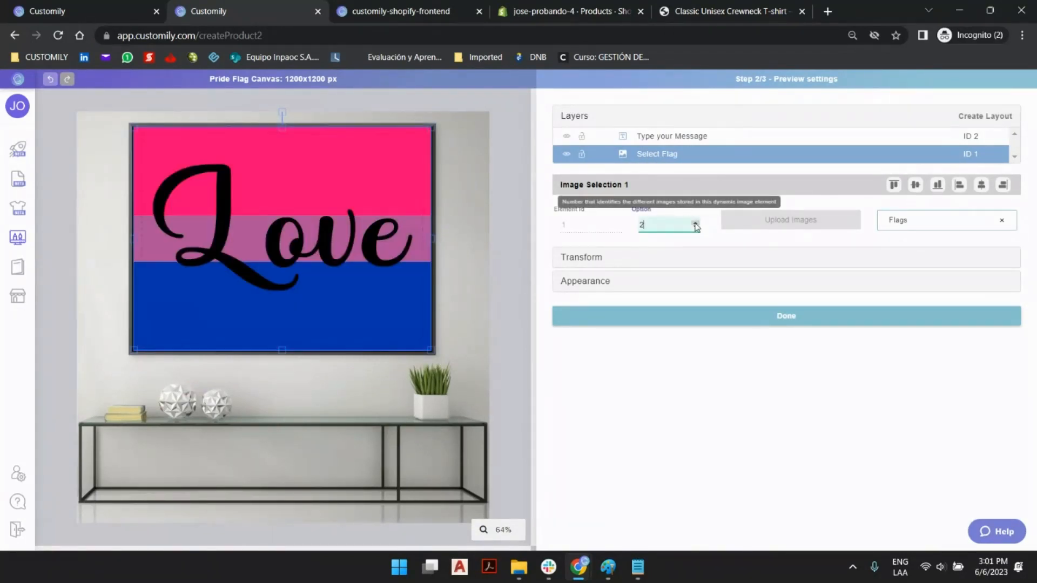
click(504, 131)
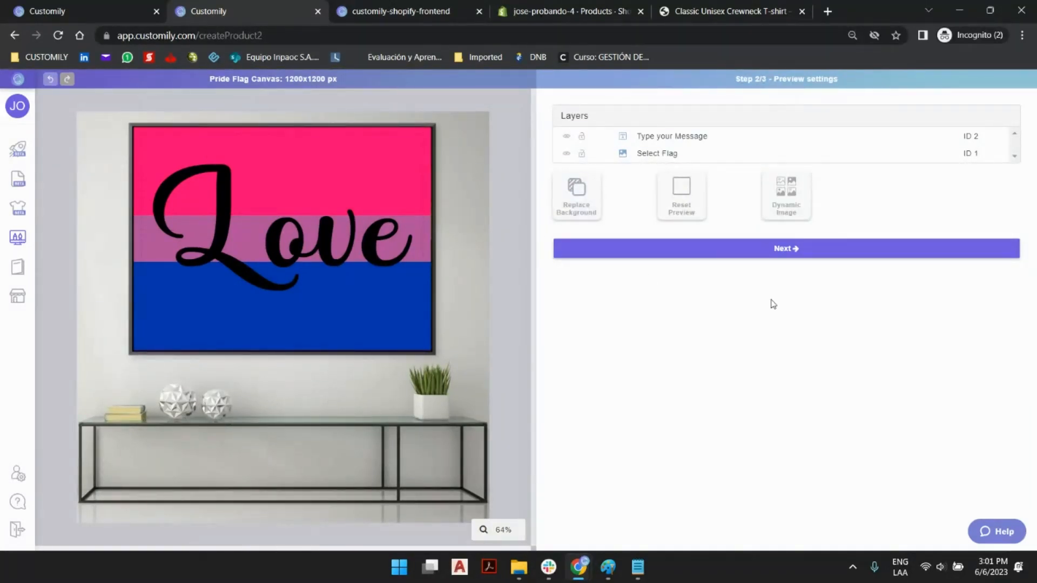
- Proceed to the template review and replace the text layer's sample with "Love is love", copied from the Notepad phrase list
click(784, 260)
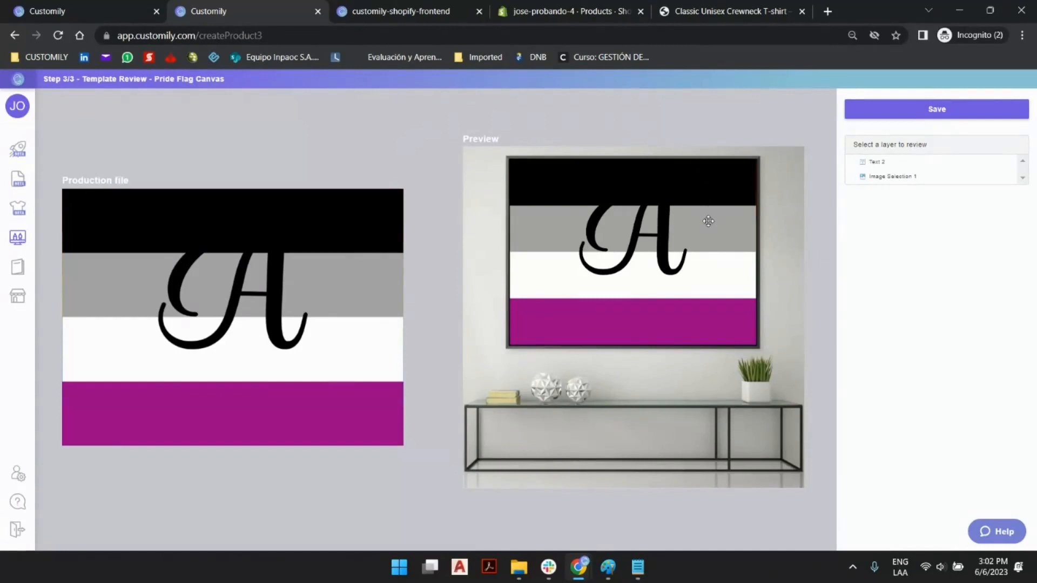
click(923, 164)
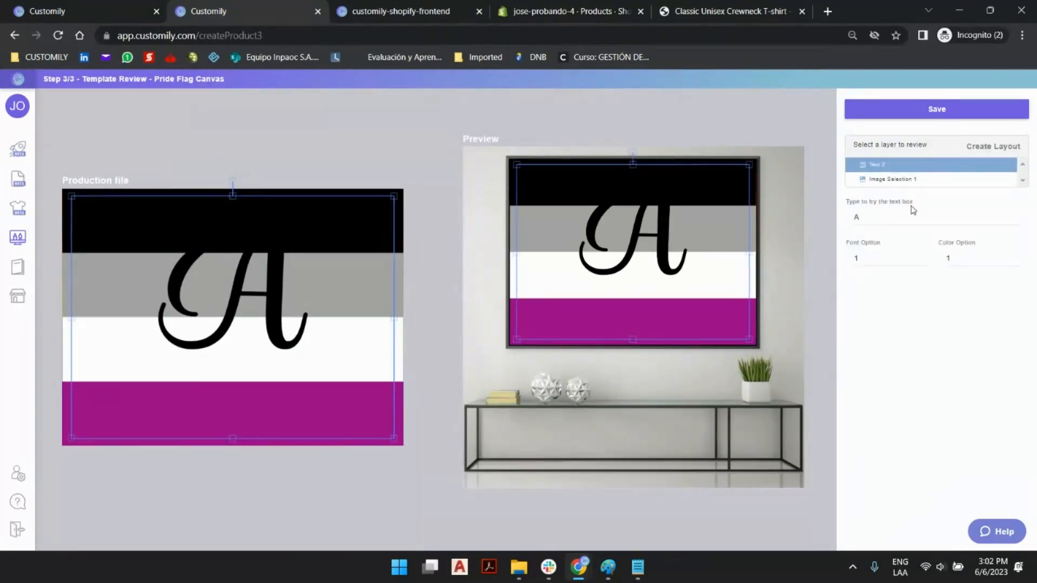
click(901, 219)
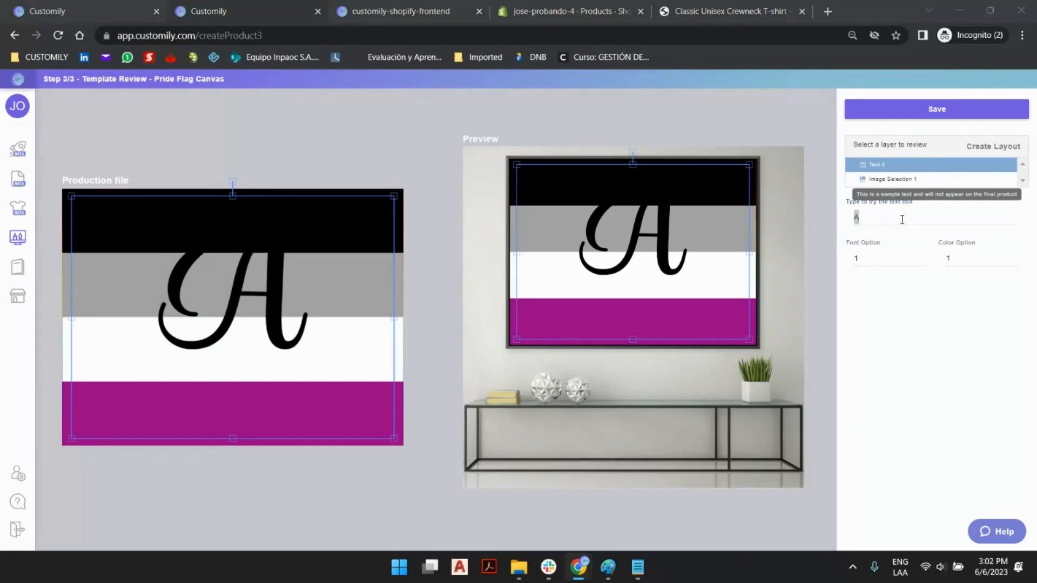
key(alt+Tab)
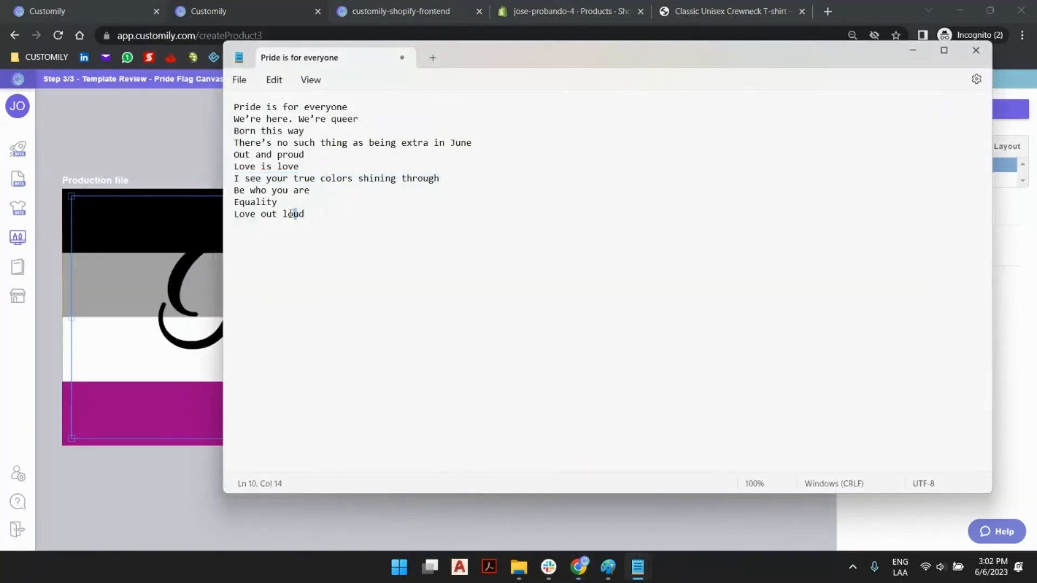
triple_click(294, 213)
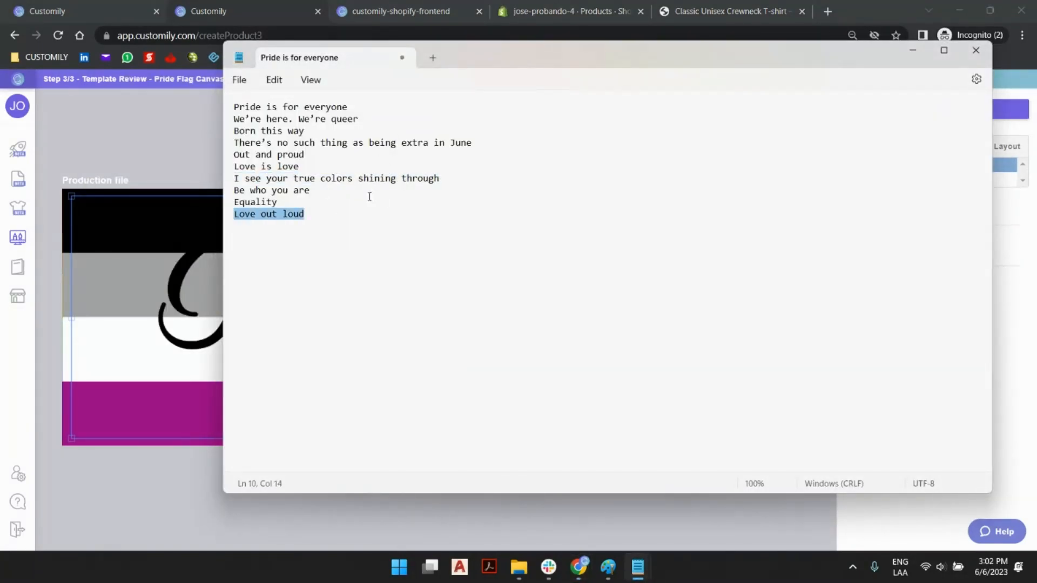
drag(319, 169, 231, 169)
key(ctrl+c)
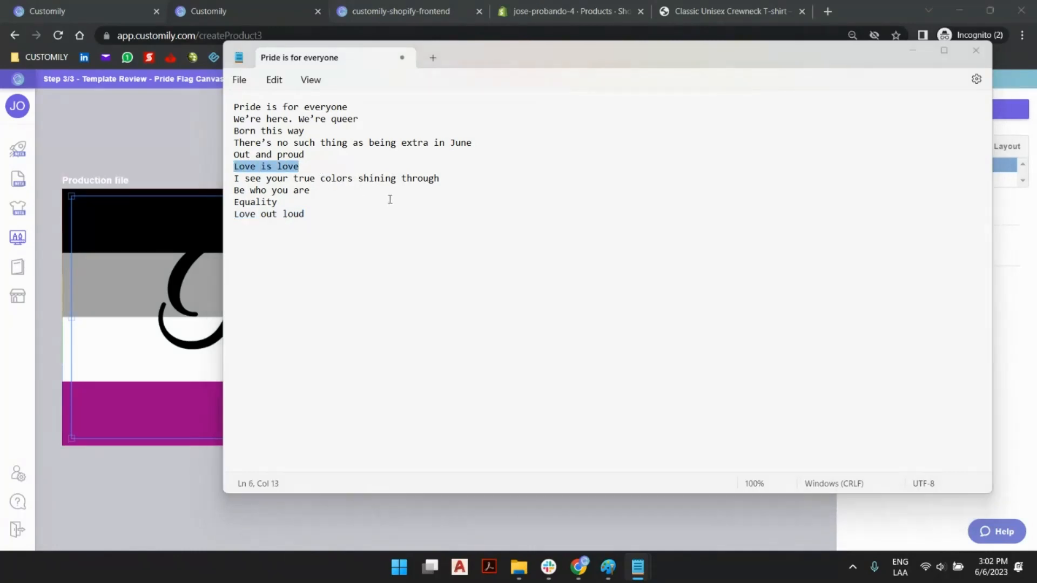
key(alt+Tab)
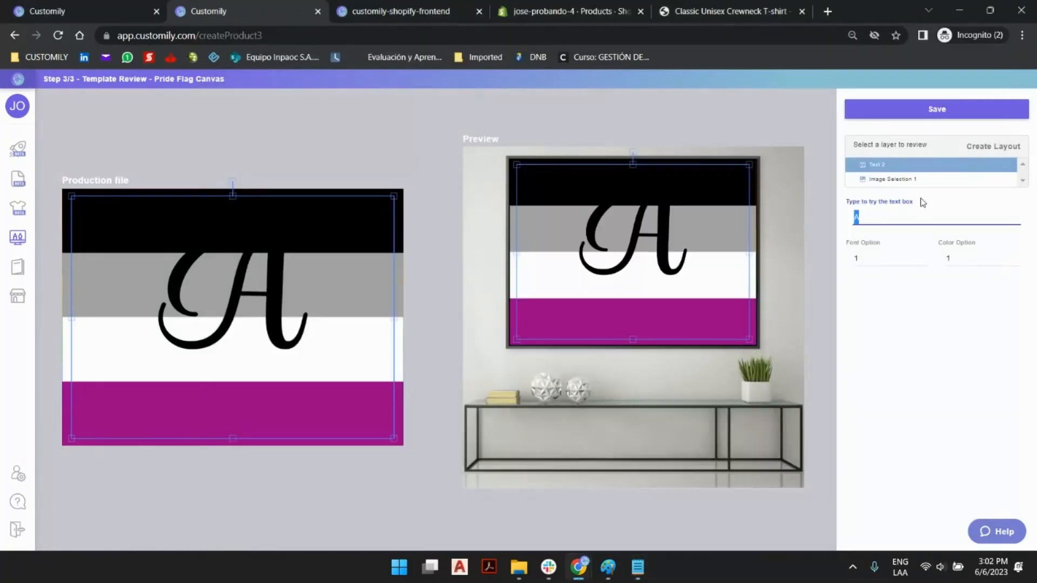
key(ctrl+v)
- Break the sample text into three lines, "Love", "is" and "love", and test the flag layer with image option 2
click(873, 217)
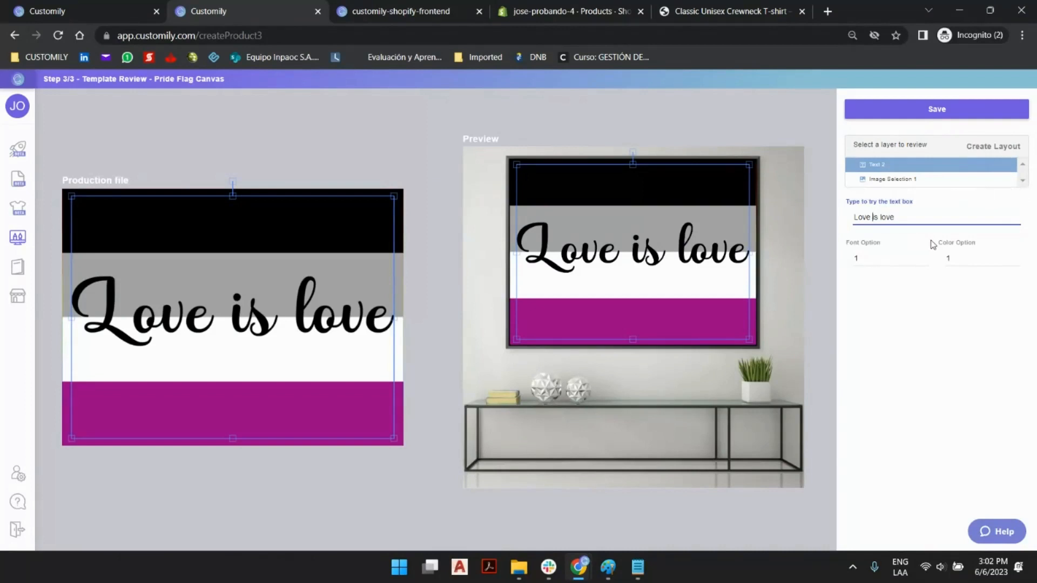
key(Return)
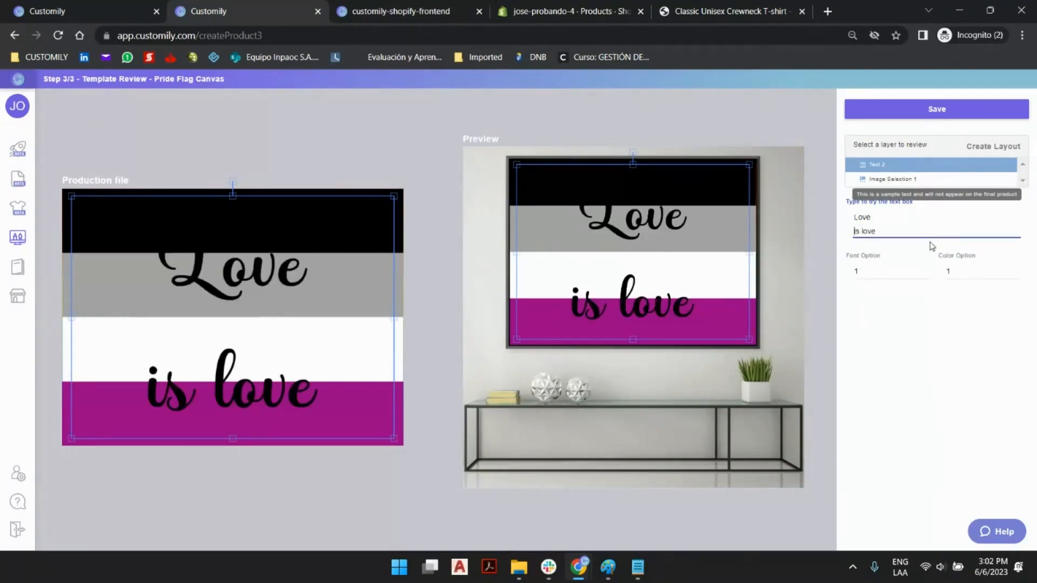
click(863, 230)
key(BackSpace)
key(Return)
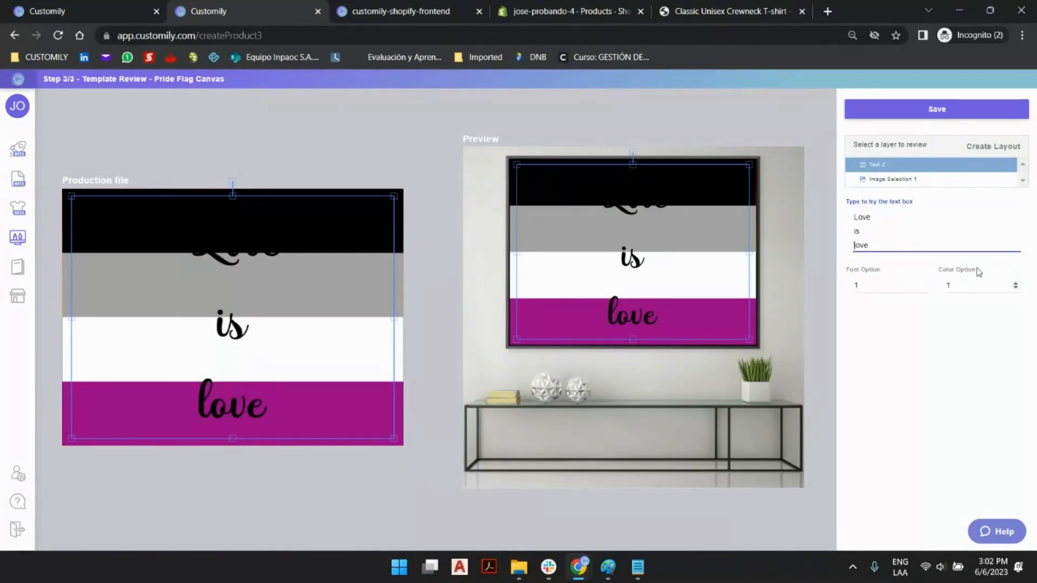
click(919, 180)
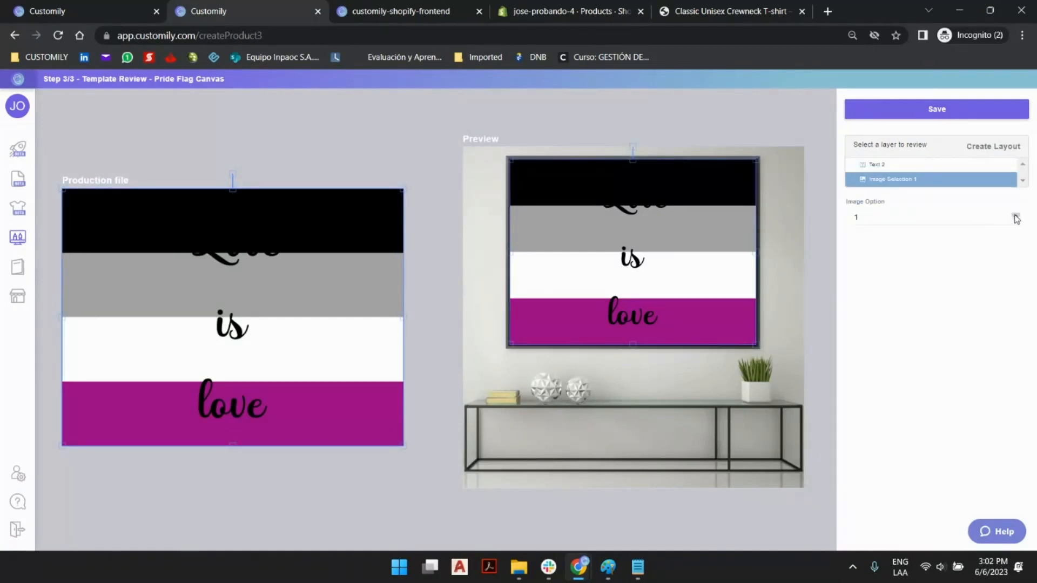
click(1015, 215)
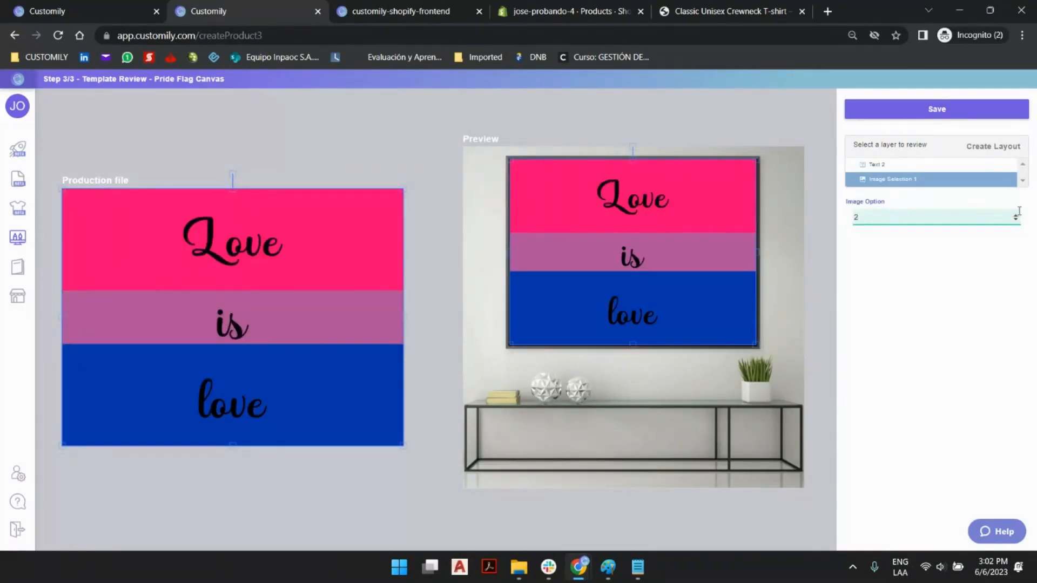
- Remove the line breaks from the text layer's sample so "Love is love" sits on a single line
click(877, 164)
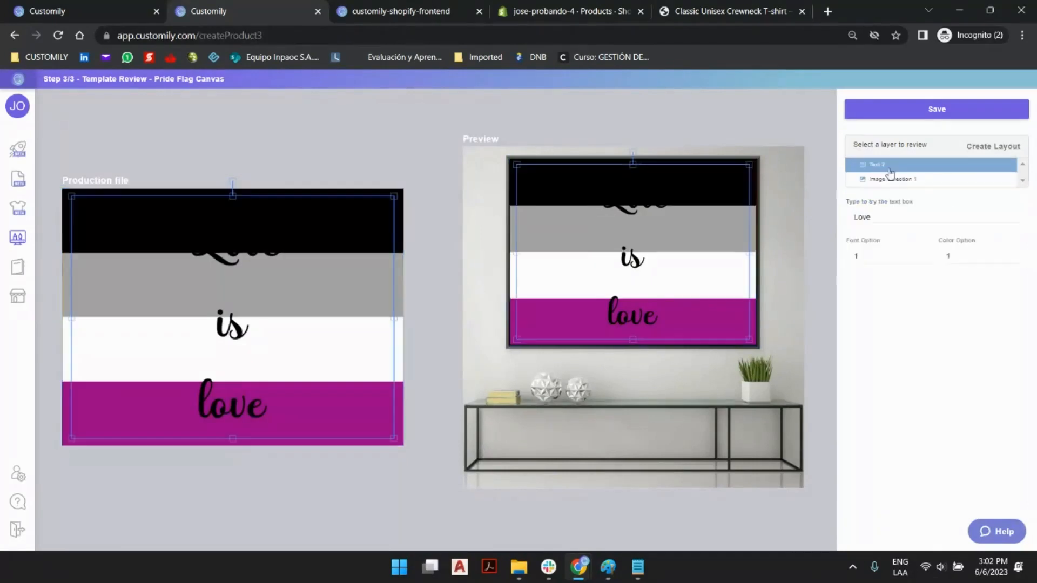
click(854, 244)
key(ctrl+a)
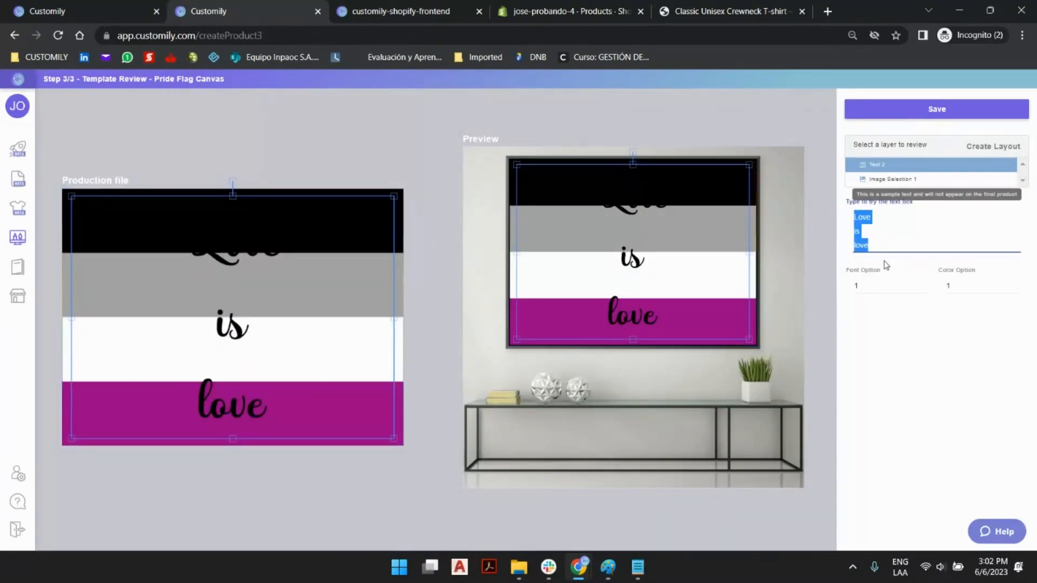
click(885, 259)
click(864, 232)
key(Delete)
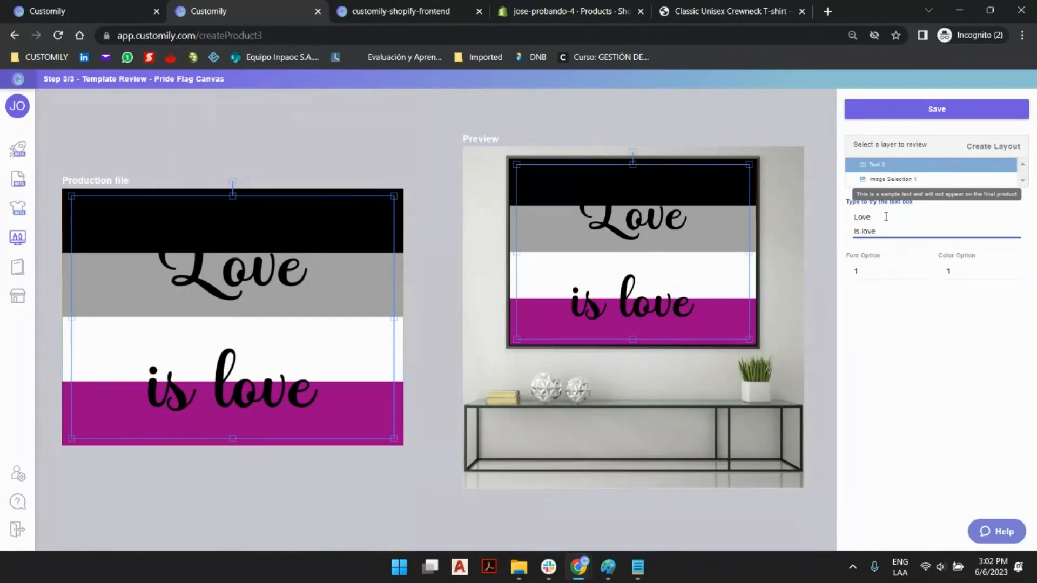
click(898, 221)
key(Delete)
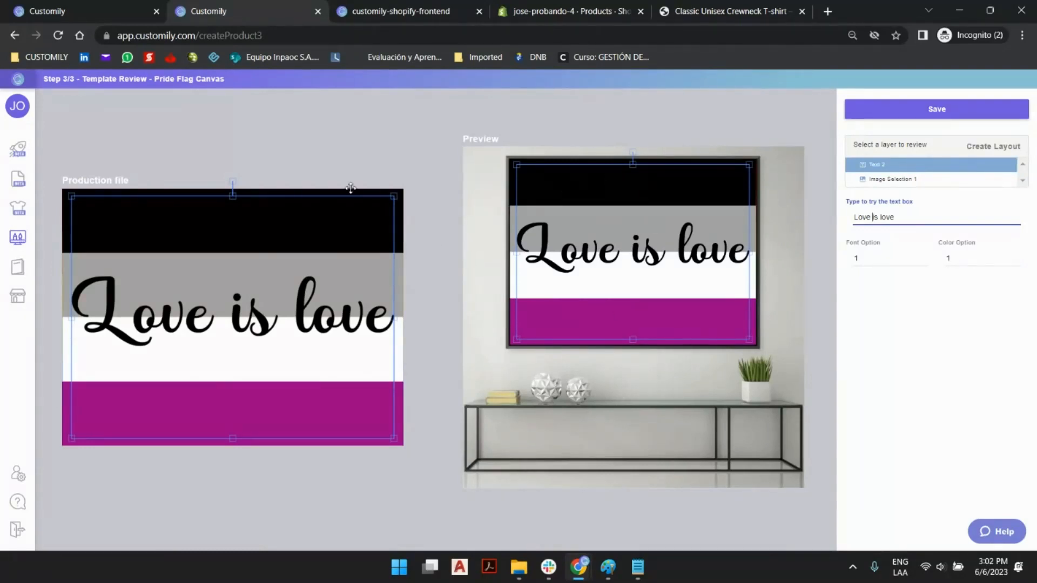
- Deselect the text layer, save the Pride Flag Canvas template and proceed to connect it with a Shopify product
click(812, 126)
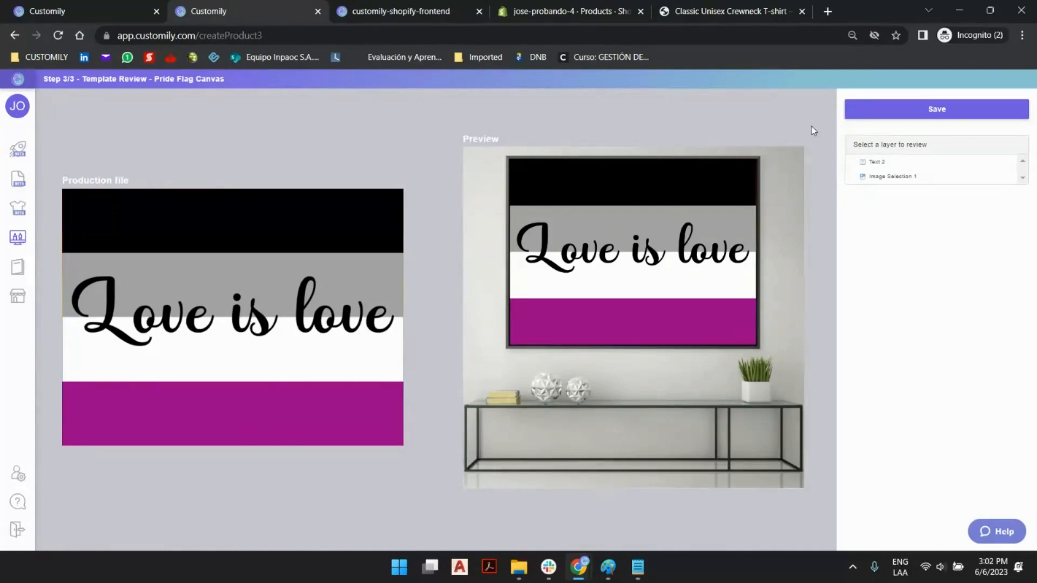
click(877, 119)
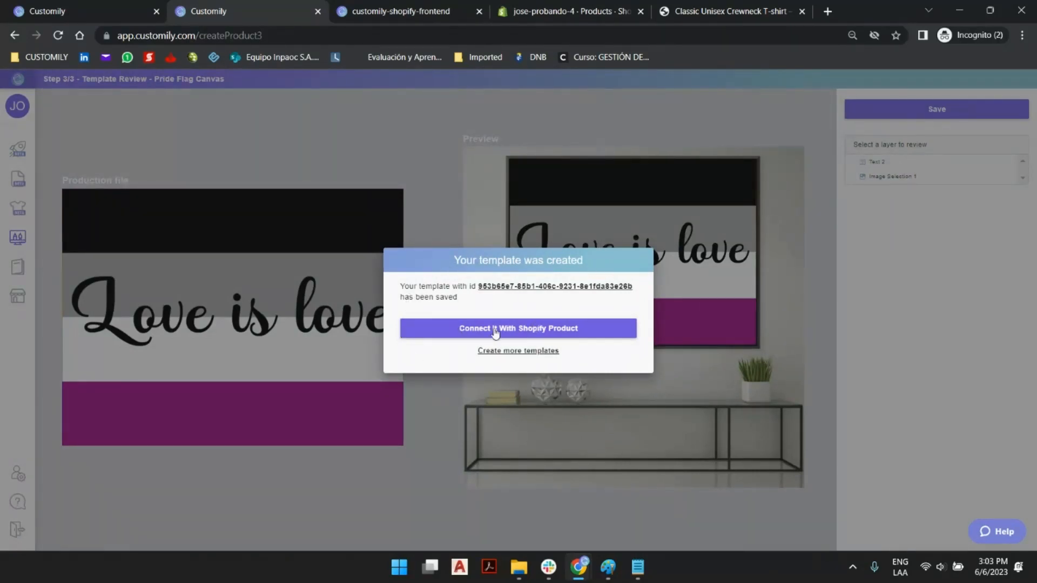
click(528, 333)
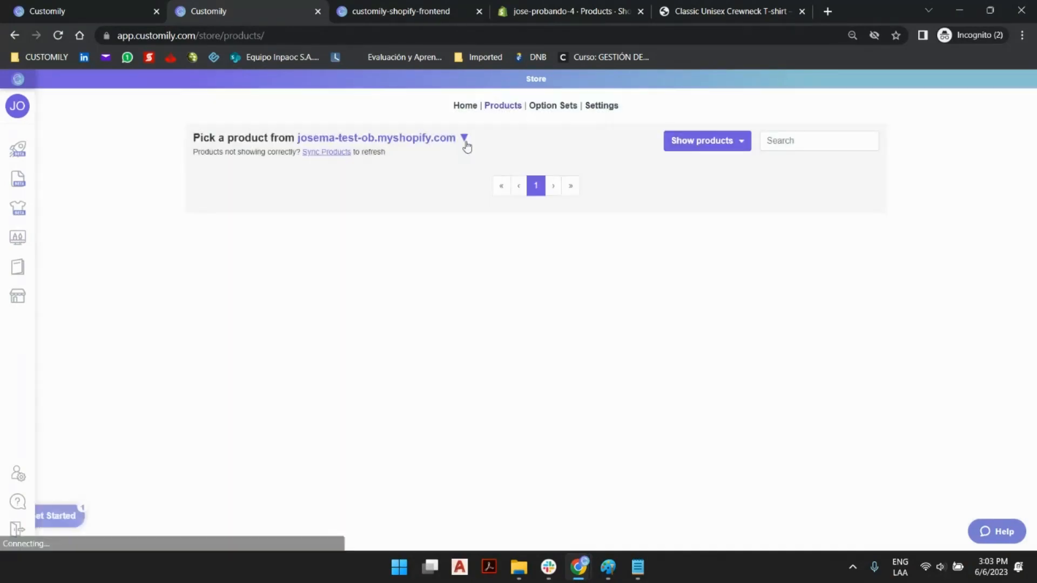
- Switch the product list to the other connected store and open its Pride Flag Canvas product
click(463, 139)
click(416, 178)
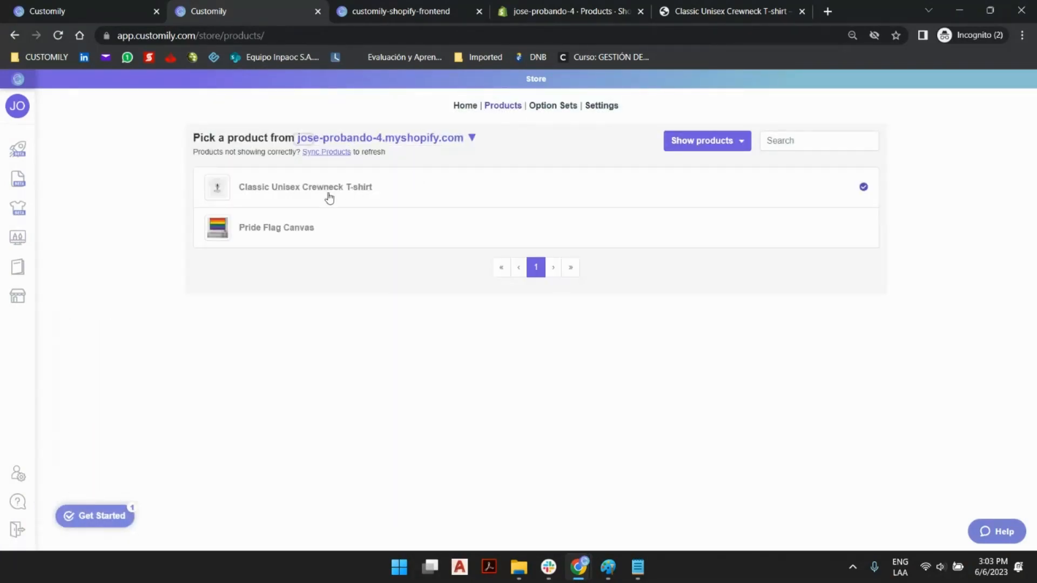
click(270, 228)
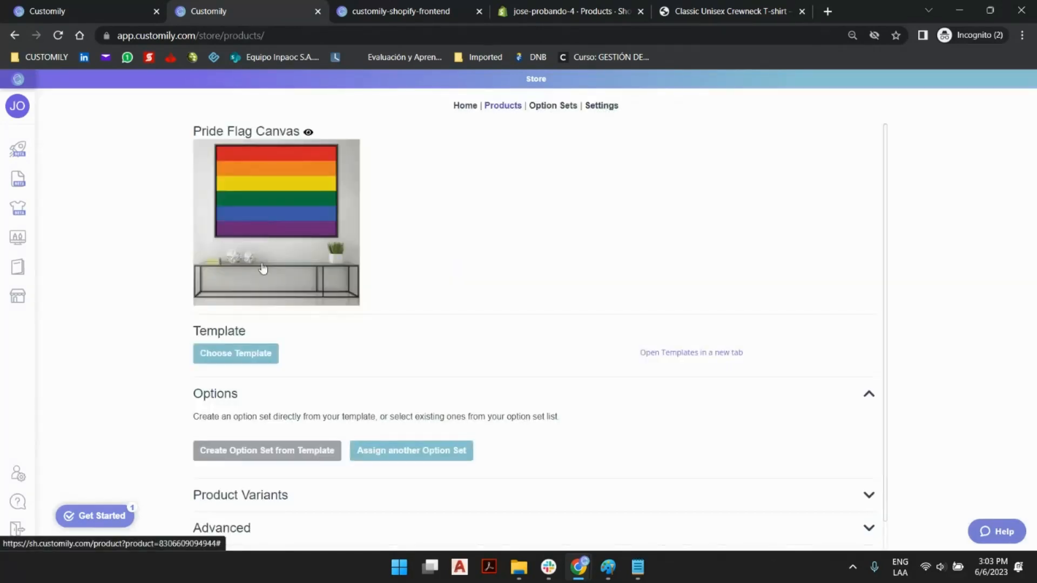
- Assign the Pride Flag Canvas template to the product, create its option set and save the product
click(257, 362)
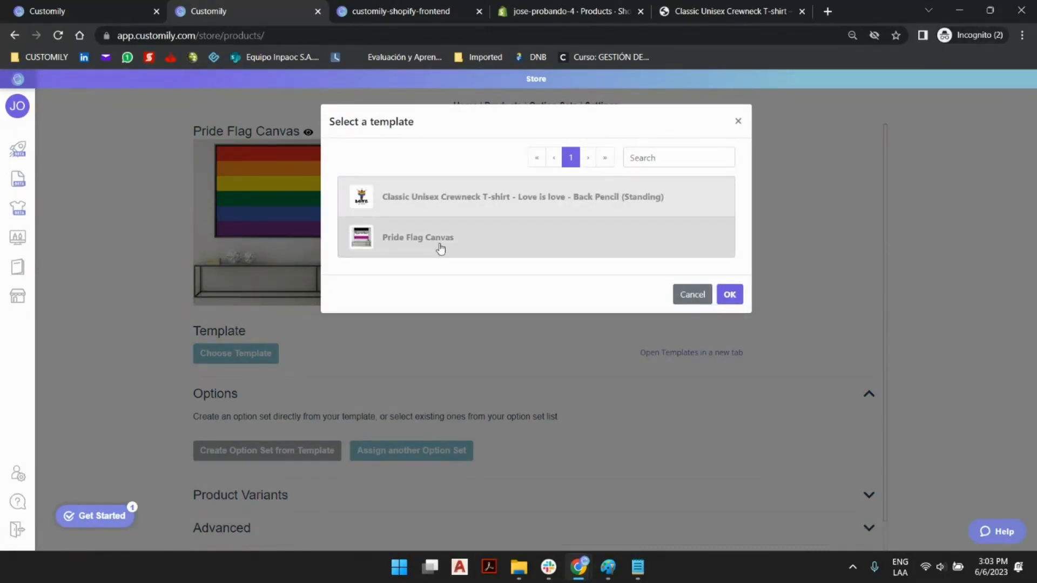
click(440, 246)
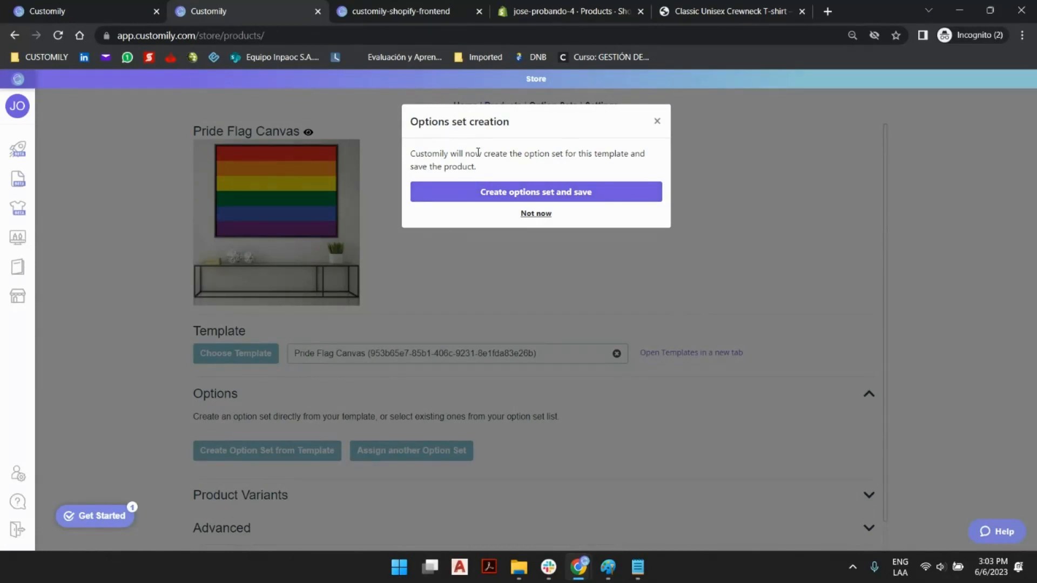
click(470, 194)
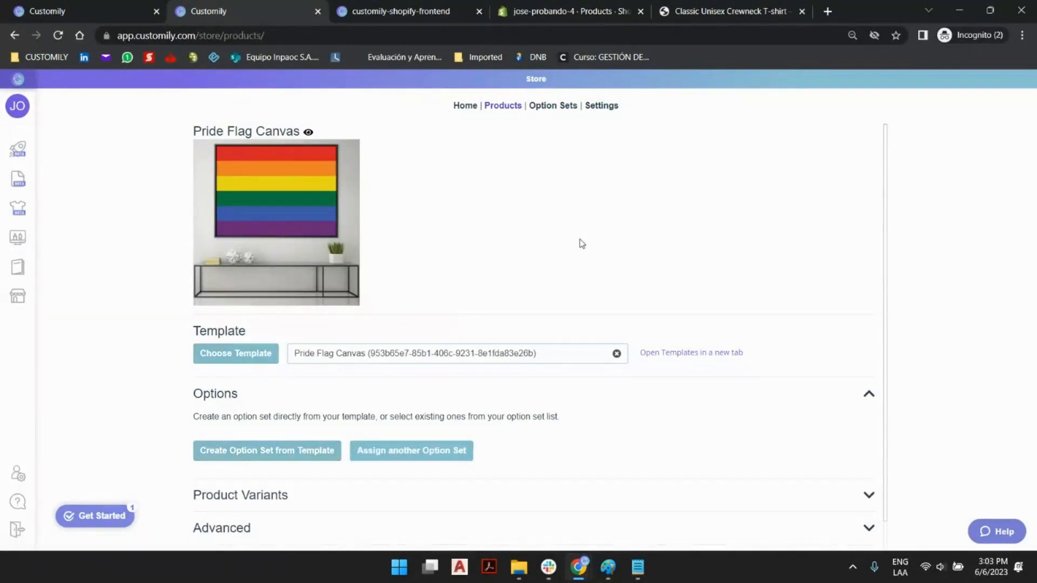
scroll(581, 252, down, 1)
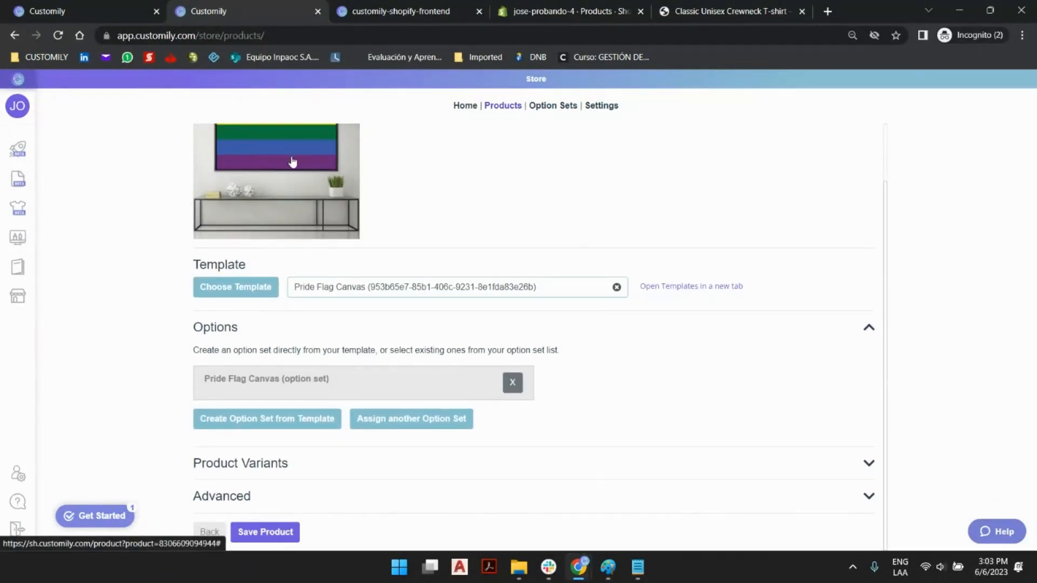
click(288, 533)
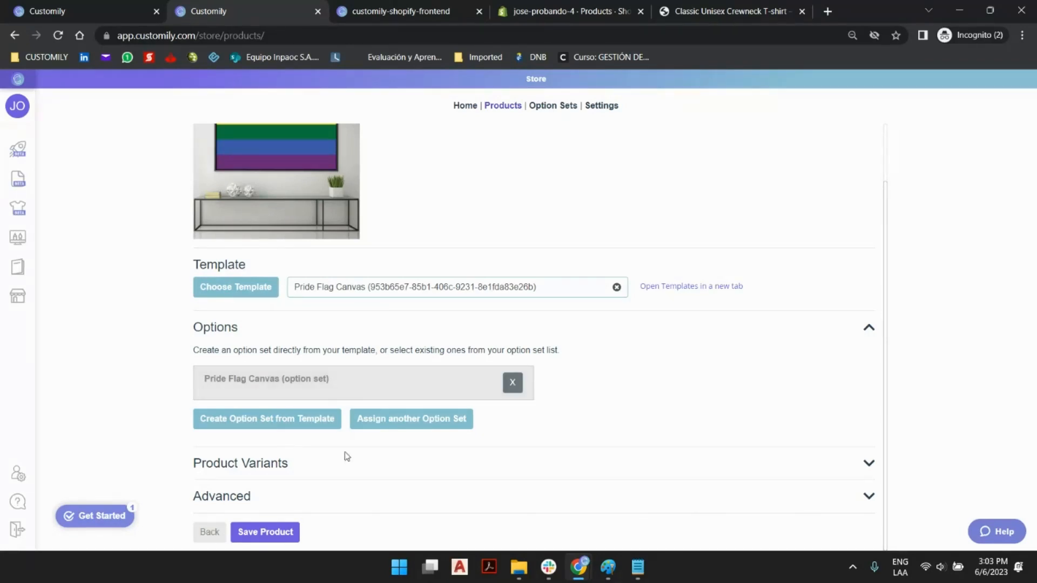
- Open the storefront preview of the Pride Flag Canvas product and hide the store preview bar
scroll(341, 399, up, 2)
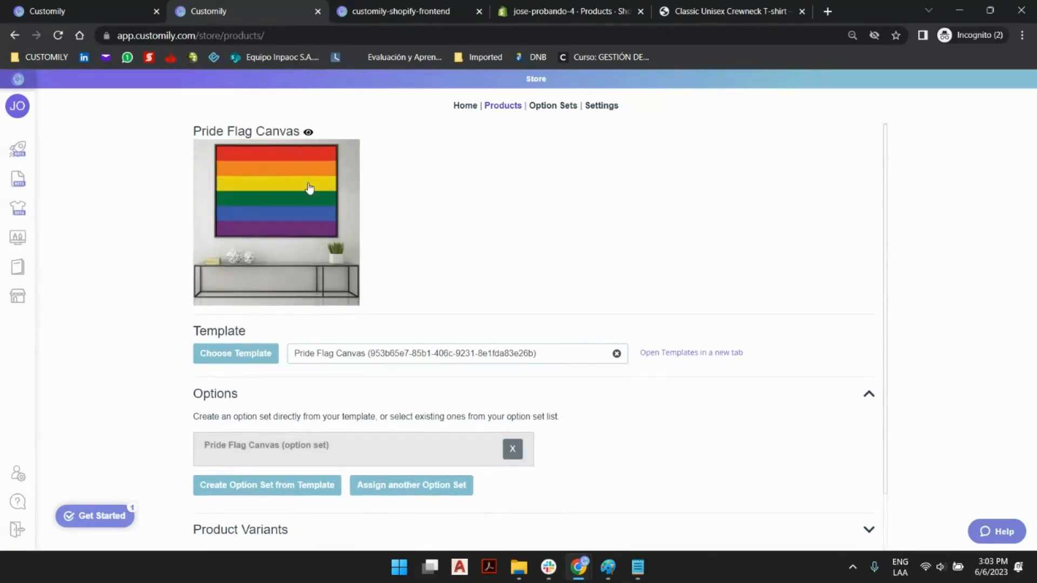
click(308, 134)
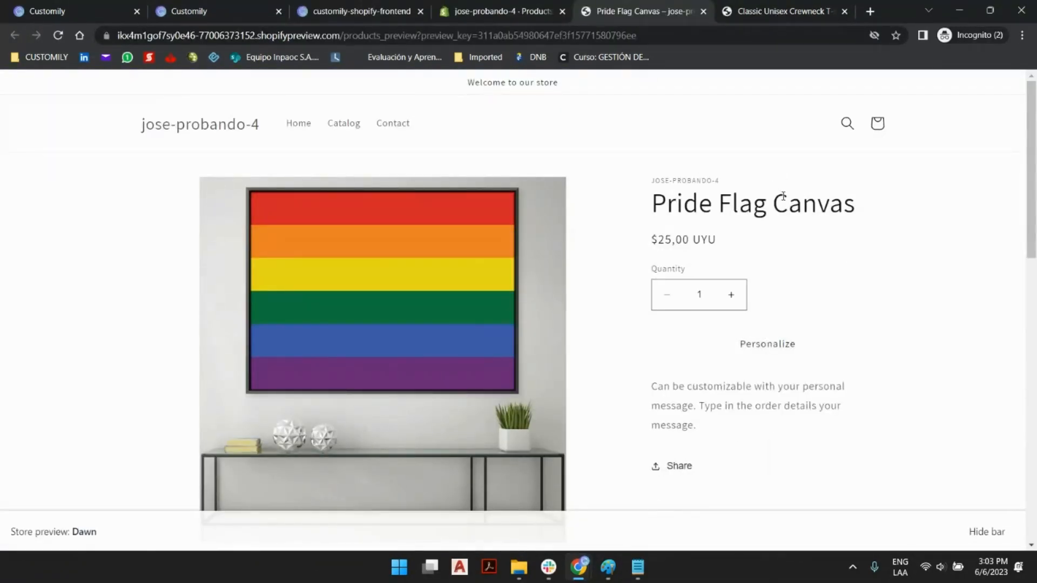
click(986, 531)
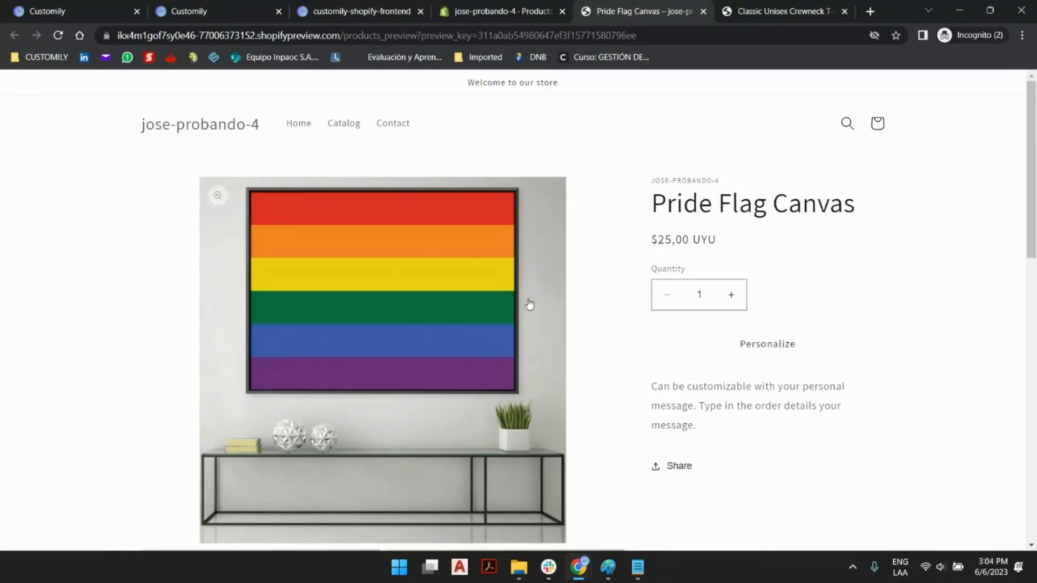
- Open the product's personalization form and try the Gay, Lesbian, Transexual and Pansexual flags in turn
click(775, 346)
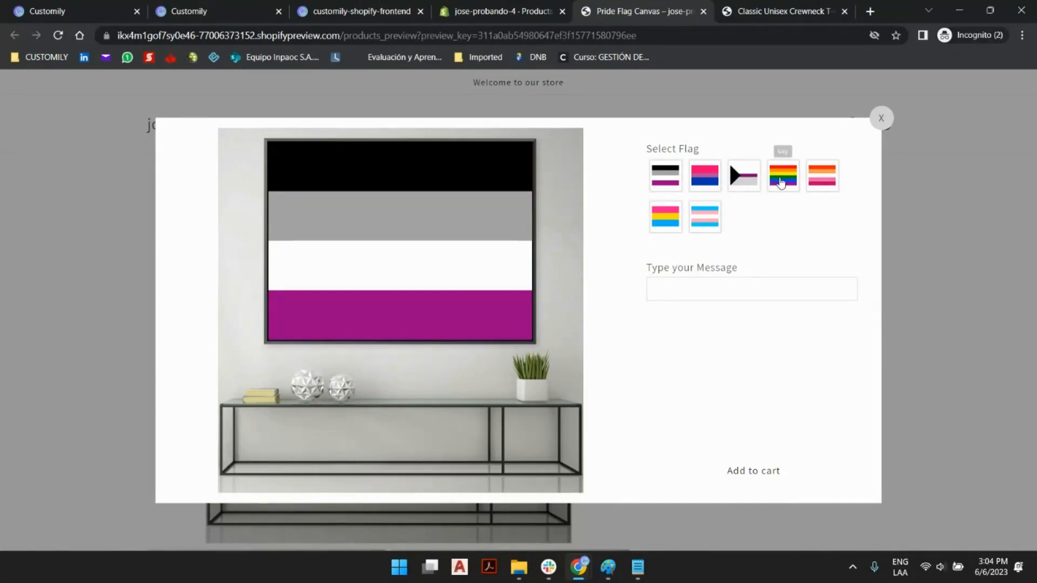
click(784, 184)
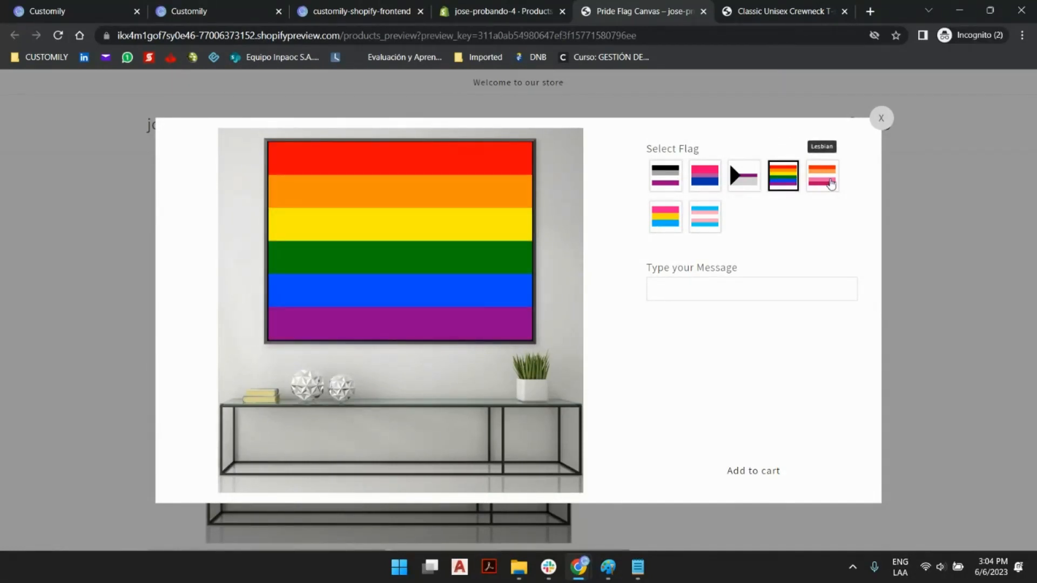
click(821, 178)
click(704, 217)
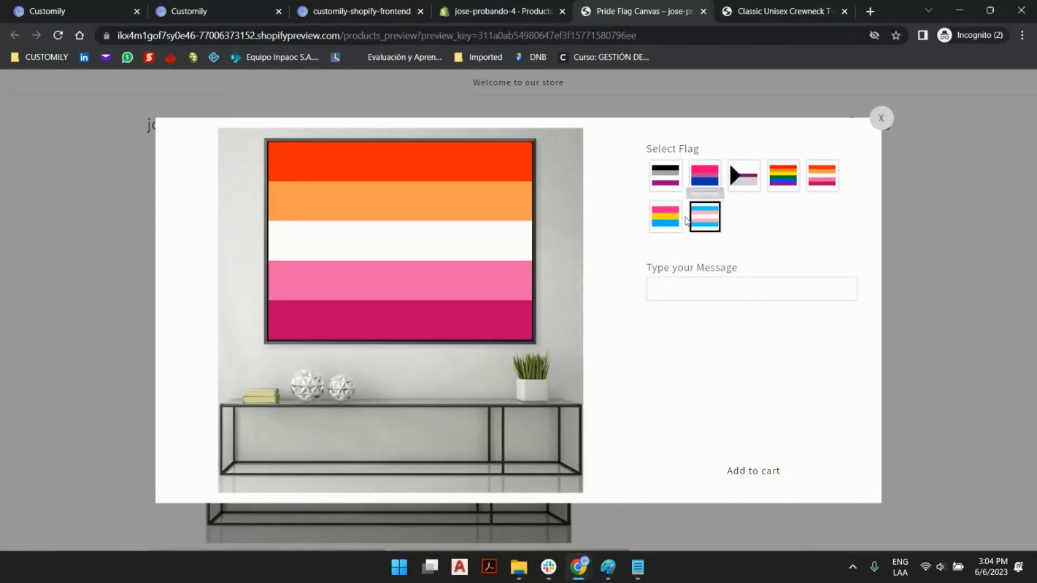
click(668, 221)
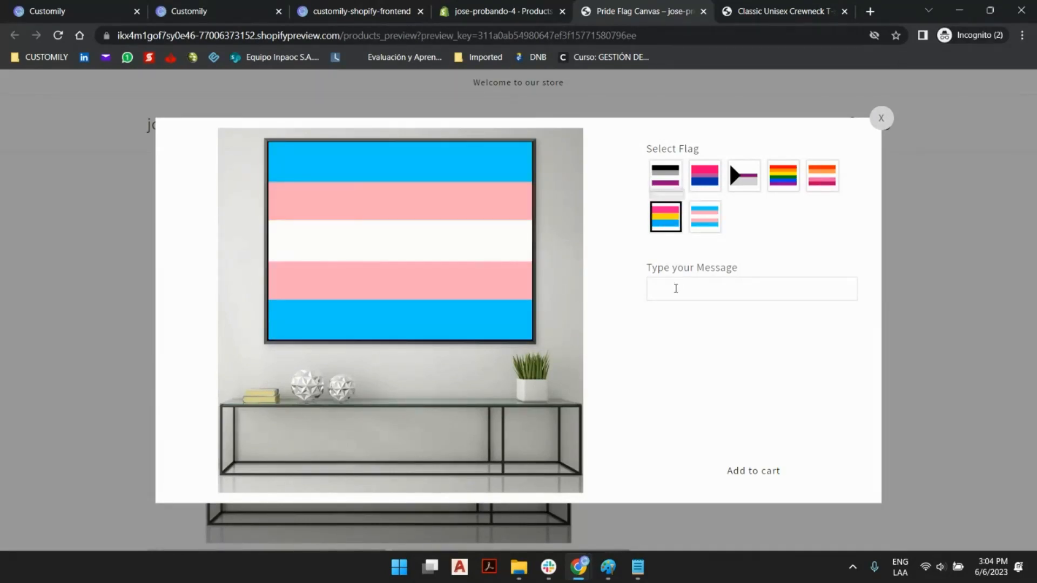
- Enter the message "Be who you are", copied from the Notepad phrase list, and delete the space before "who"
click(685, 290)
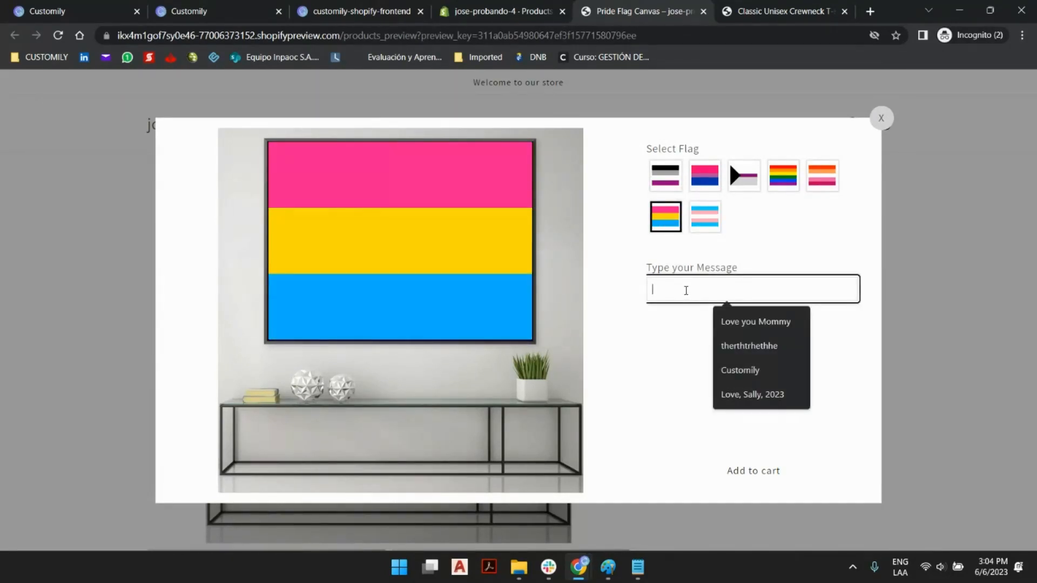
key(alt+Tab)
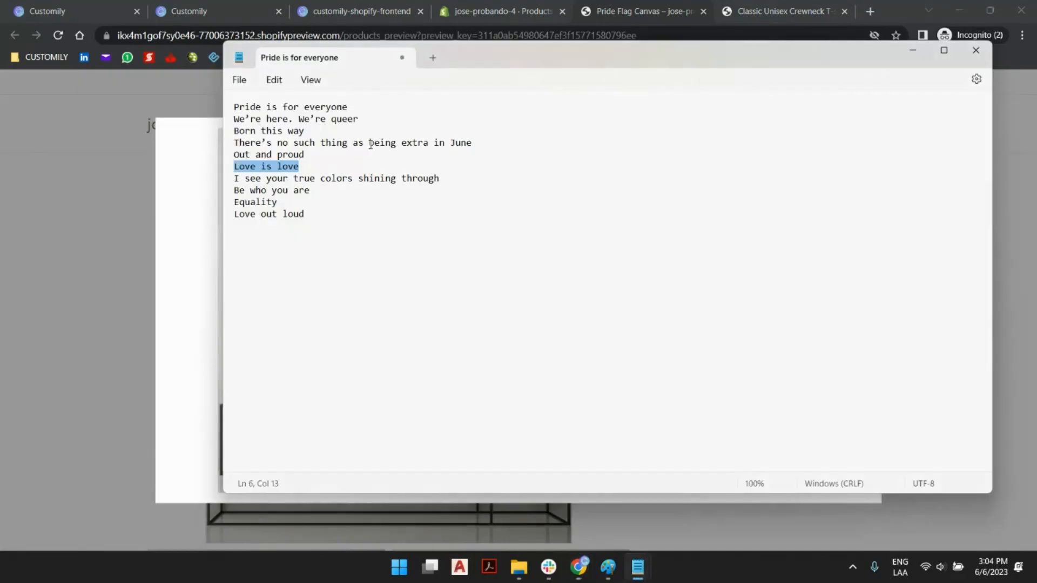
drag(310, 191, 237, 191)
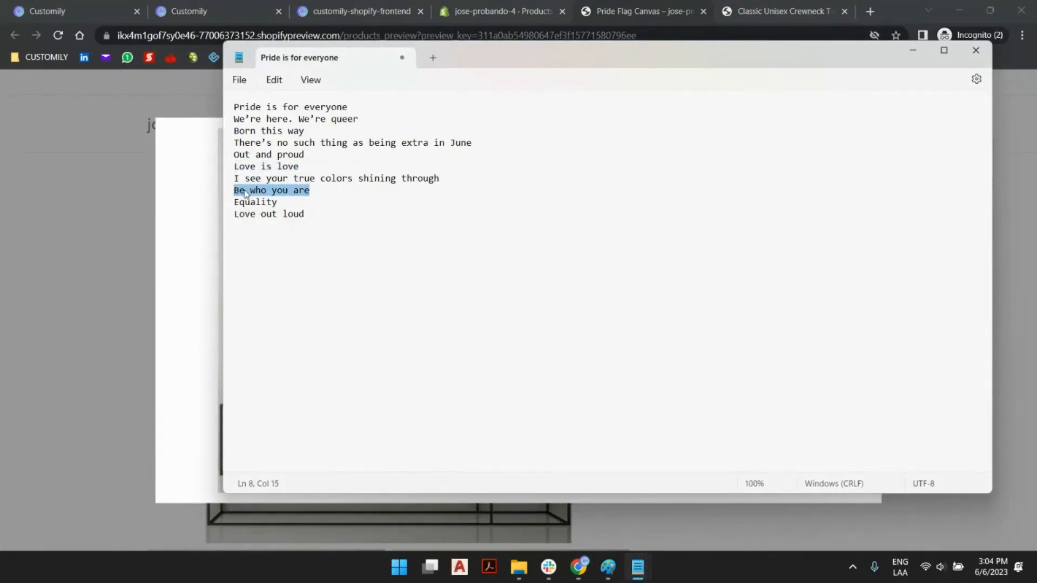
key(ctrl+c)
key(alt+Tab)
key(ctrl+v)
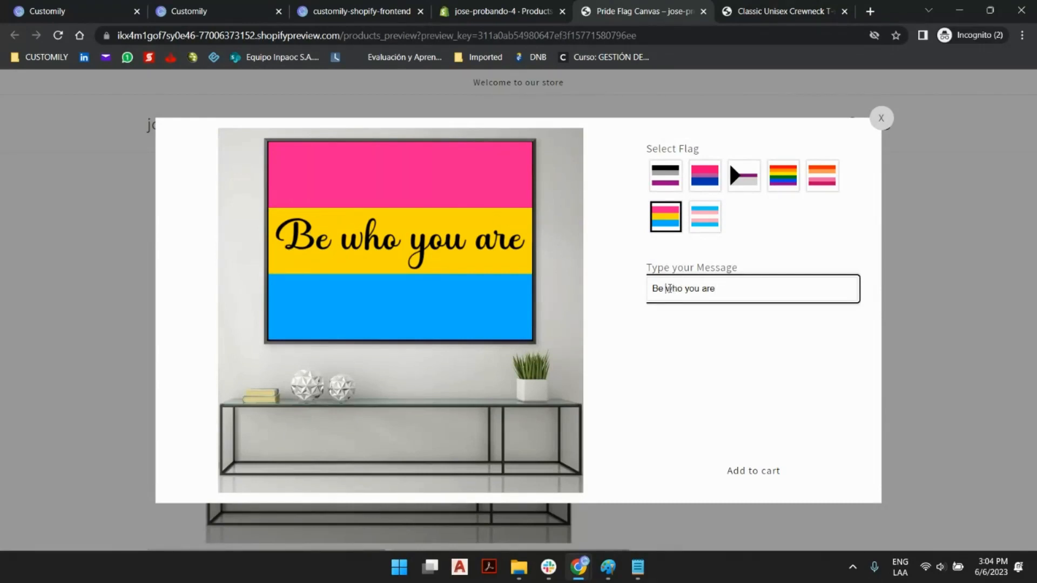
click(668, 289)
key(BackSpace)
- Return to the Customily product page, open the Pride Flag Canvas option set and move Type your Message above Select Flag
click(328, 7)
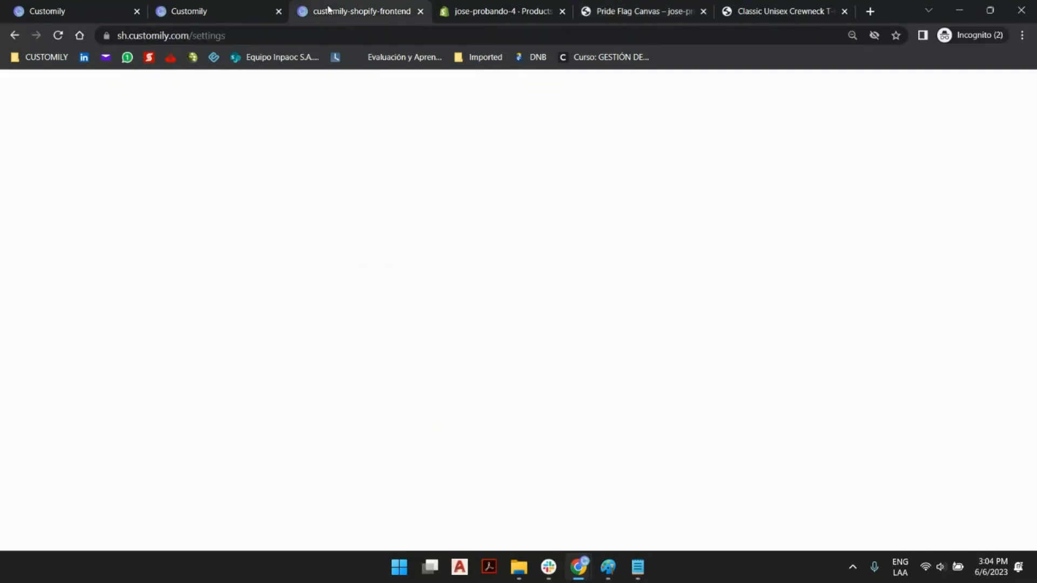
click(231, 5)
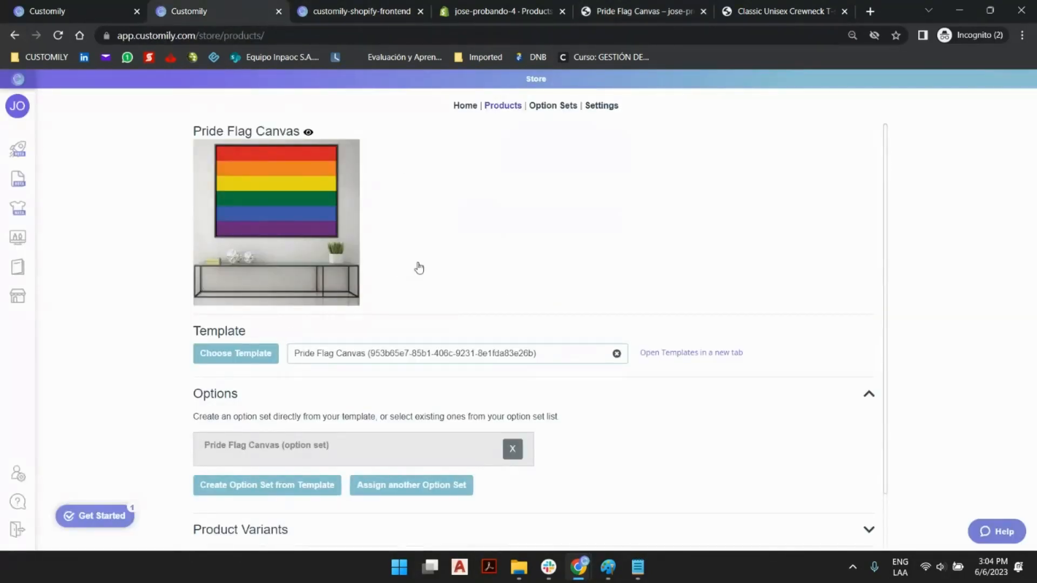
scroll(417, 268, down, 1)
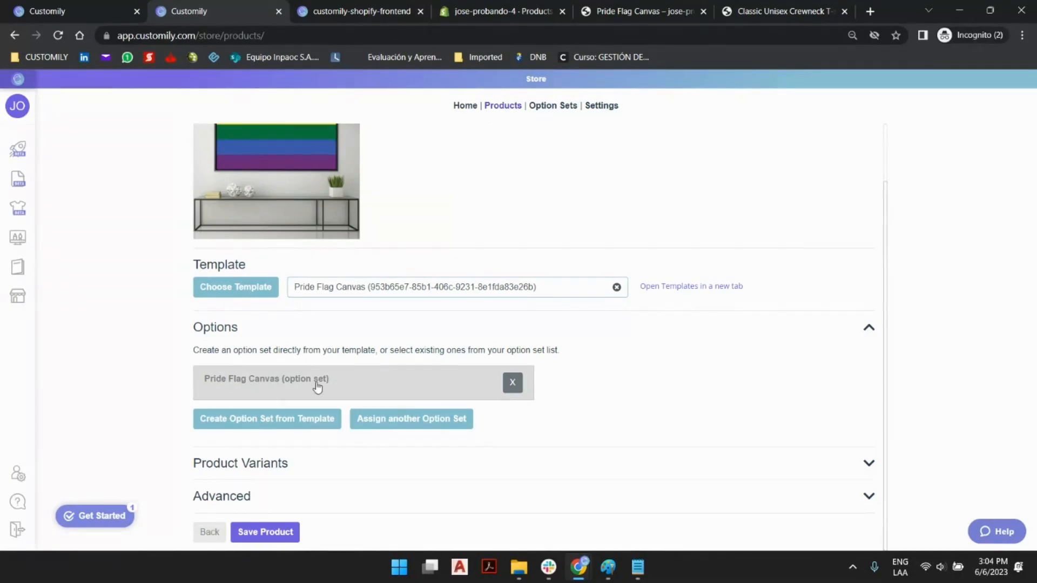
click(256, 381)
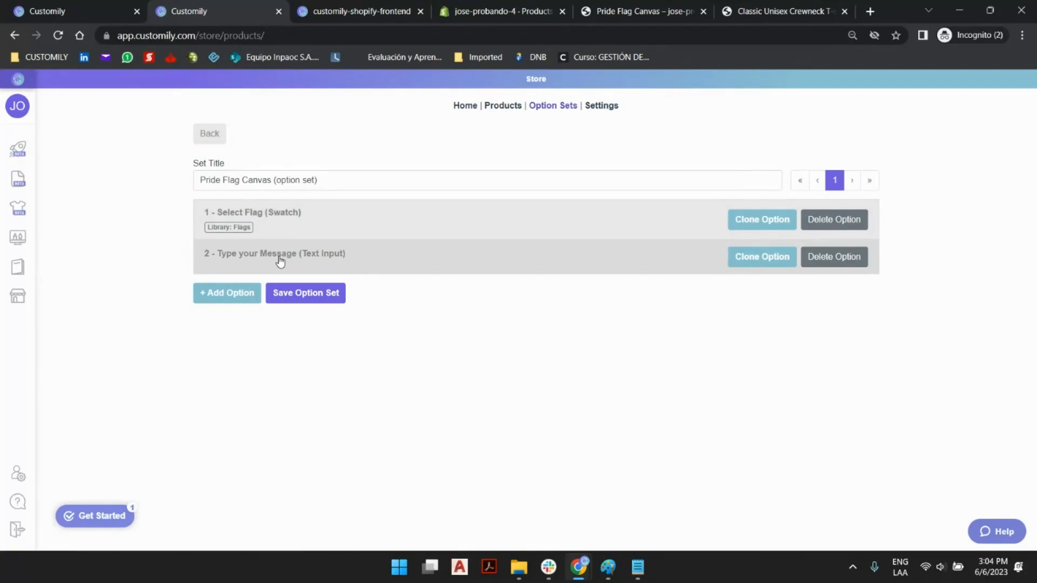
drag(279, 261, 279, 222)
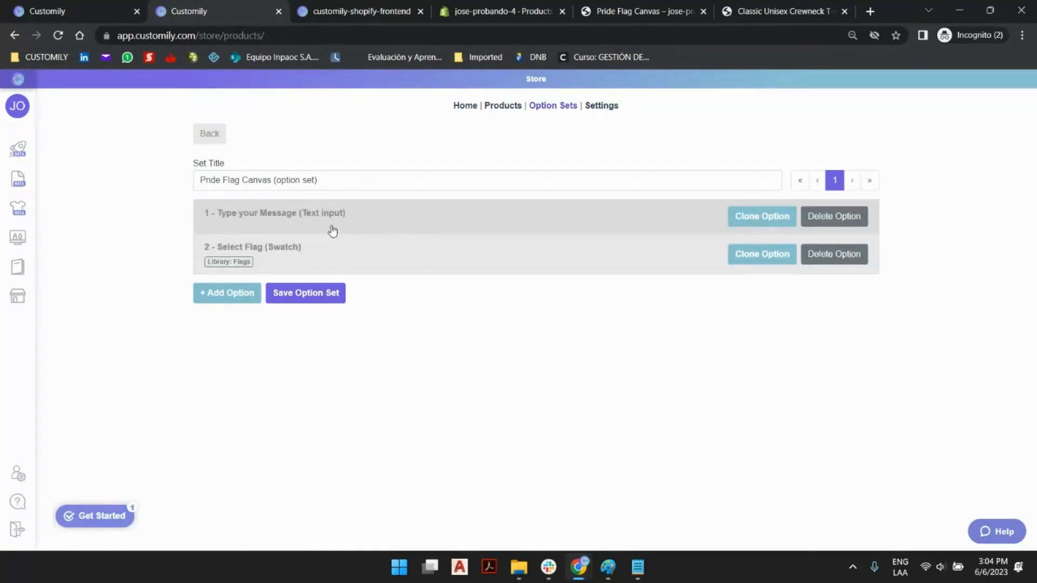
- Change the message option's label to "Type your Message:" and make its input a textarea
click(306, 215)
click(274, 217)
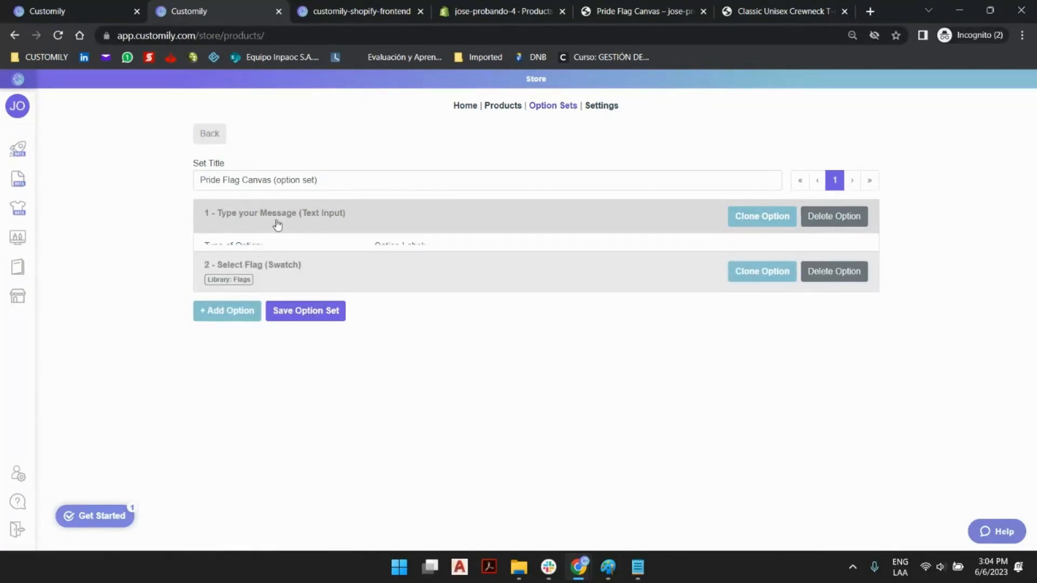
click(282, 220)
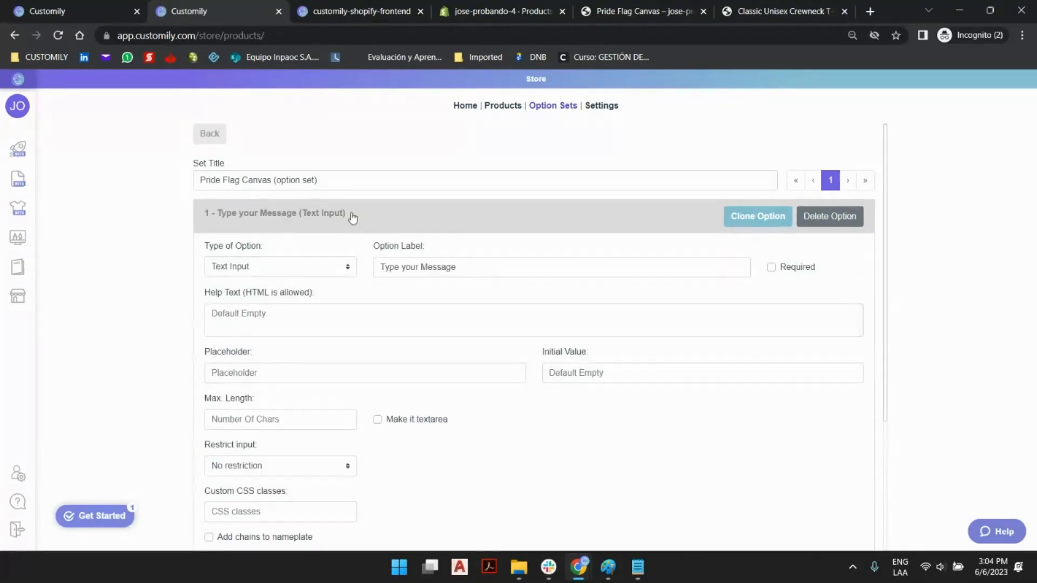
drag(384, 267, 507, 269)
click(470, 270)
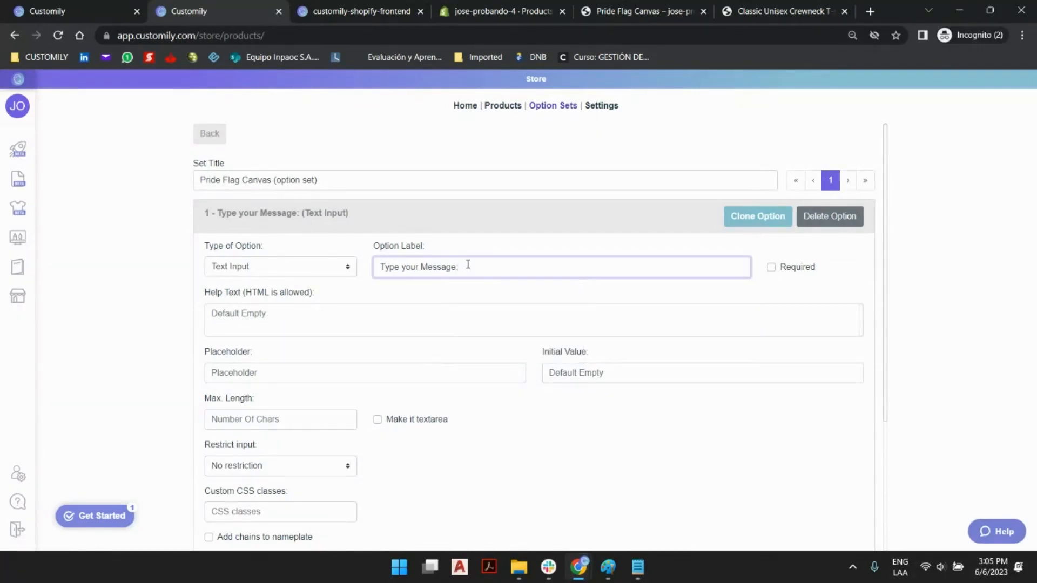
scroll(468, 264, down, 3)
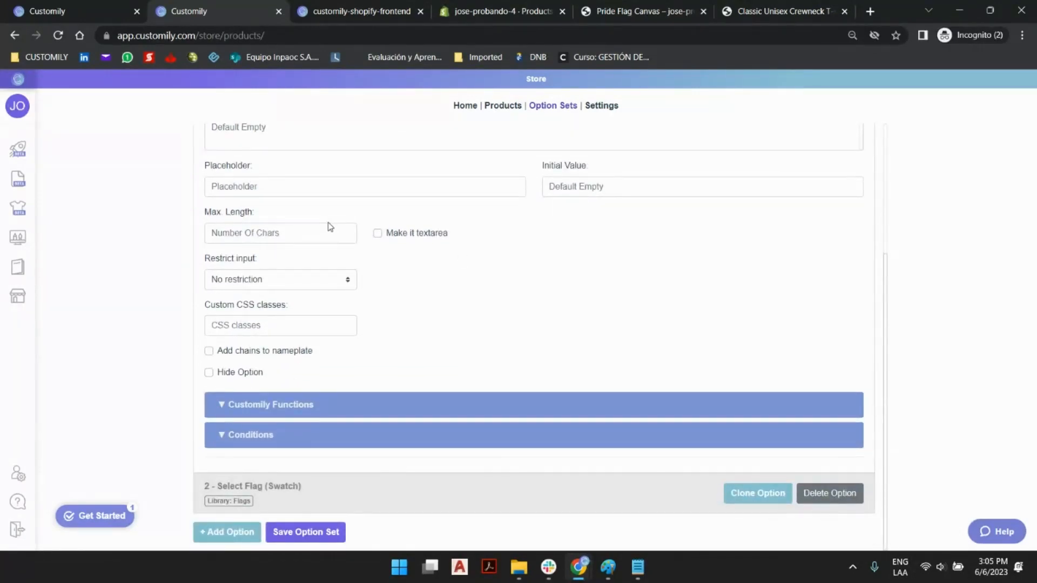
click(377, 234)
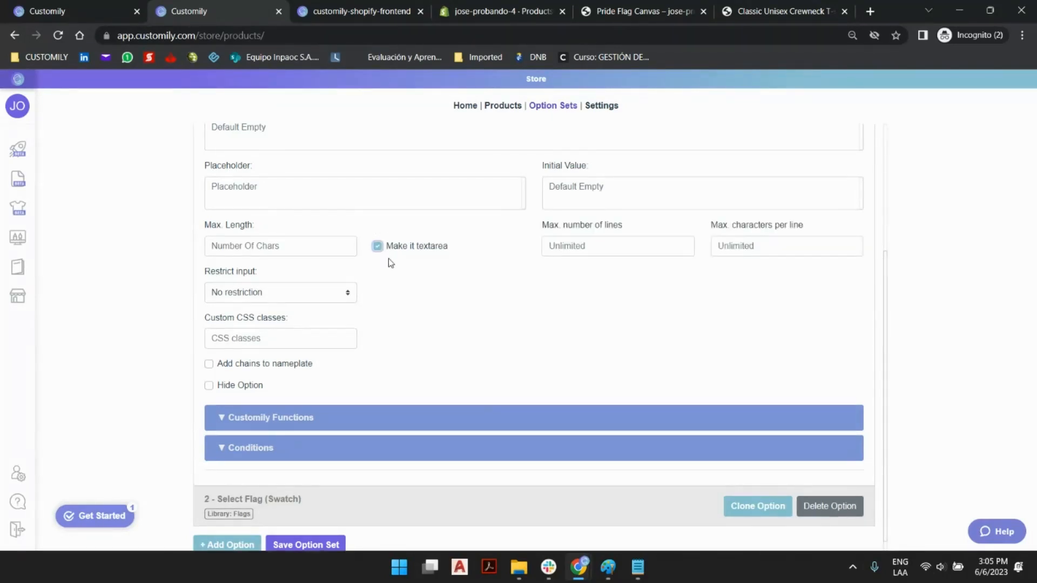
- Change the flag option's label to "Select Flag:" and expand its Asexual swatch value
scroll(493, 297, down, 1)
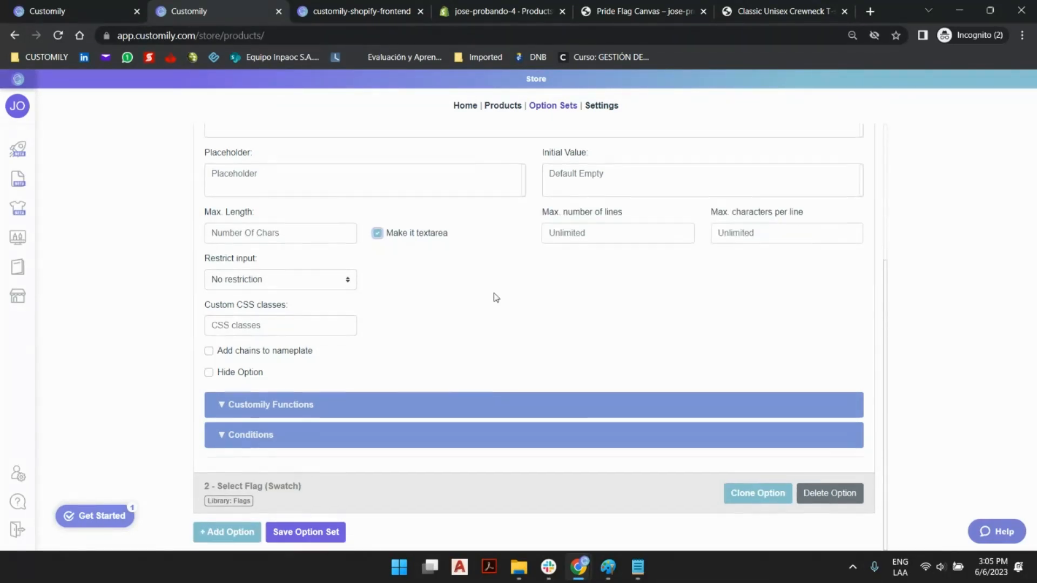
click(301, 489)
click(442, 204)
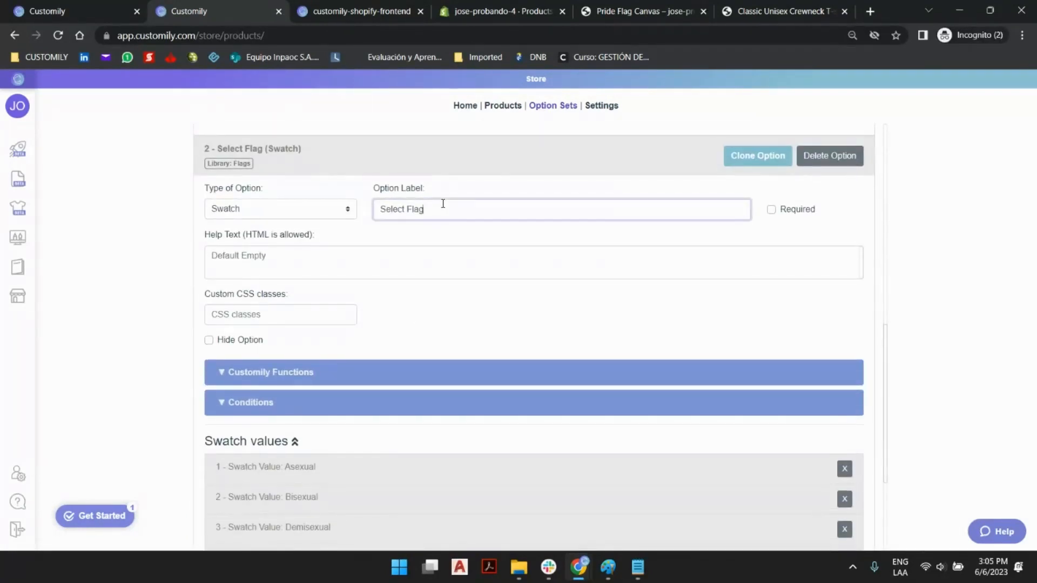
text(:)
scroll(448, 208, down, 4)
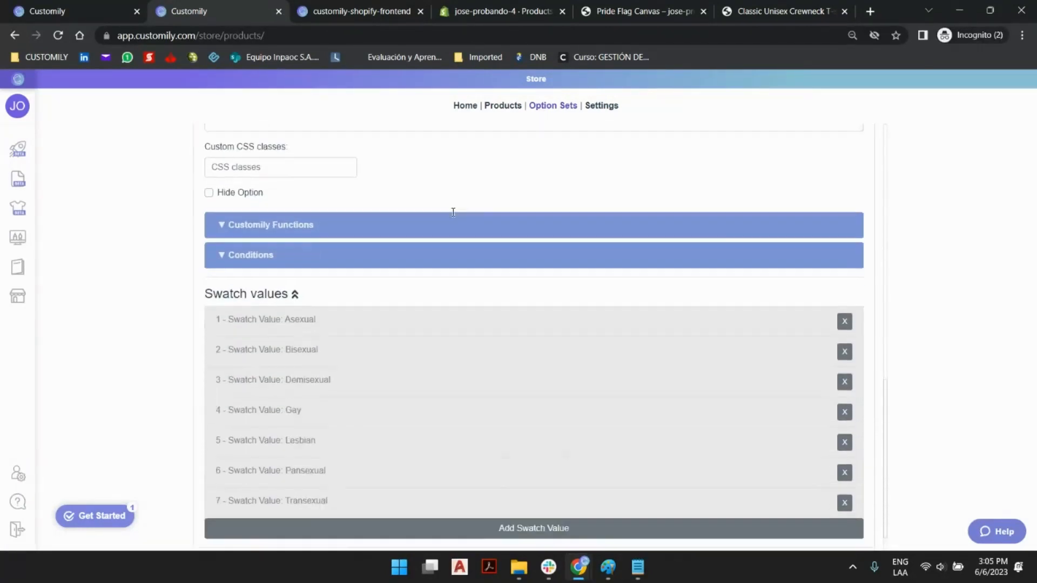
click(326, 286)
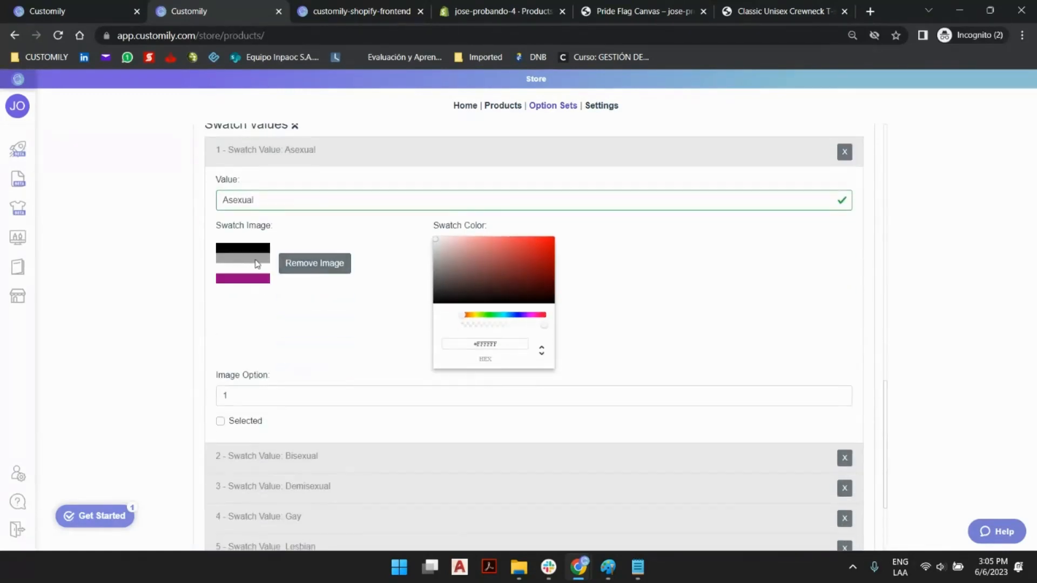
- Expand the flag option's Bisexual swatch value and save the option set
click(340, 453)
scroll(272, 402, down, 5)
scroll(335, 334, down, 2)
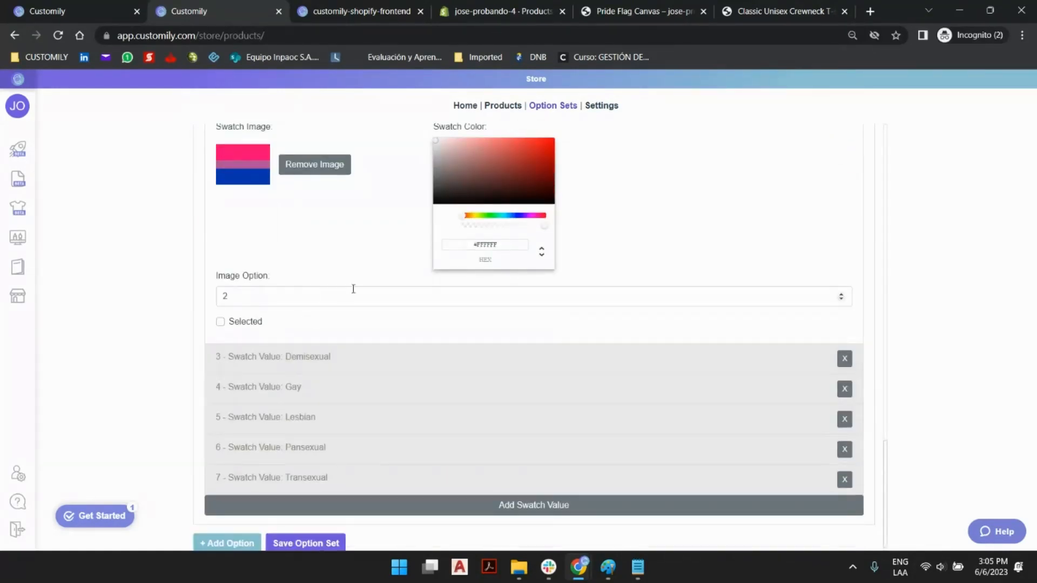
click(313, 533)
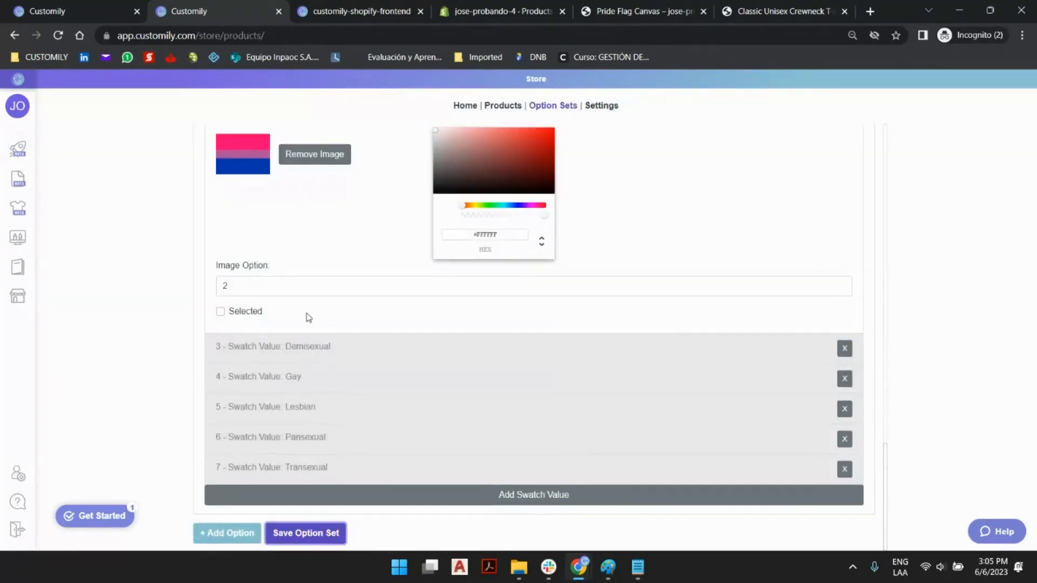
scroll(305, 317, up, 15)
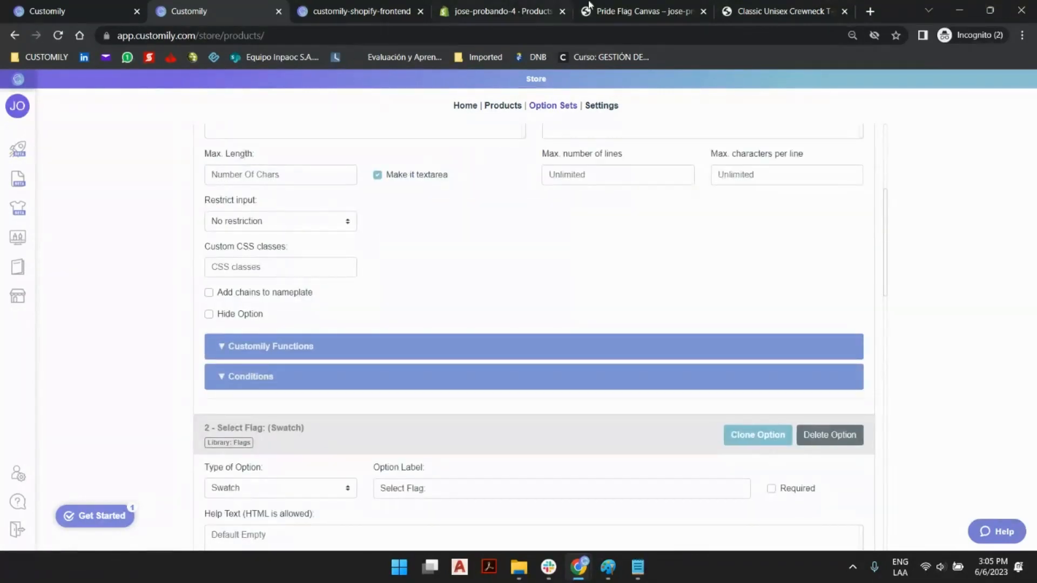
- Reload the Pride Flag Canvas storefront preview, hide the store preview bar and open the product's personalization form
click(626, 5)
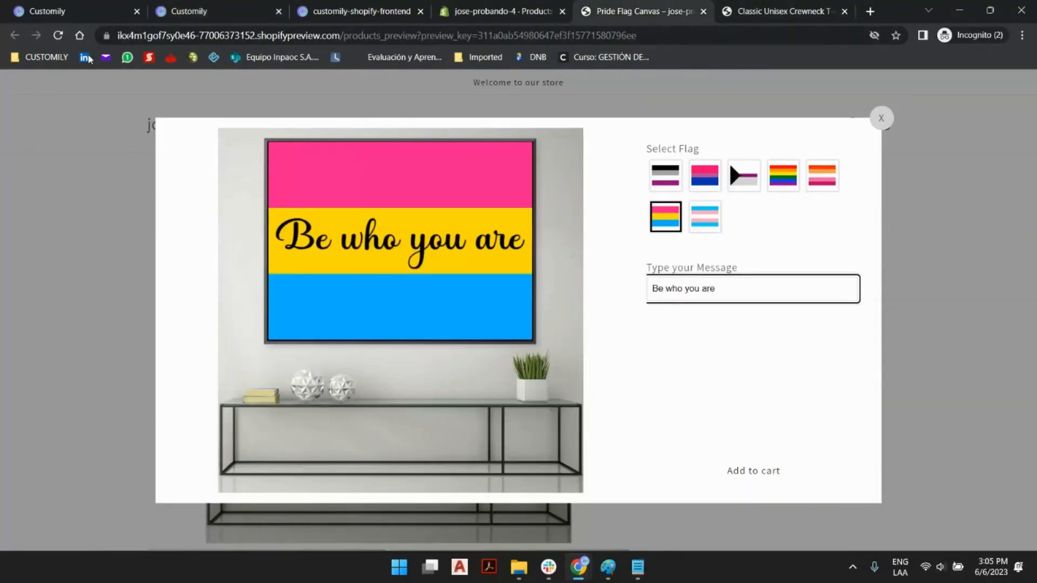
click(59, 36)
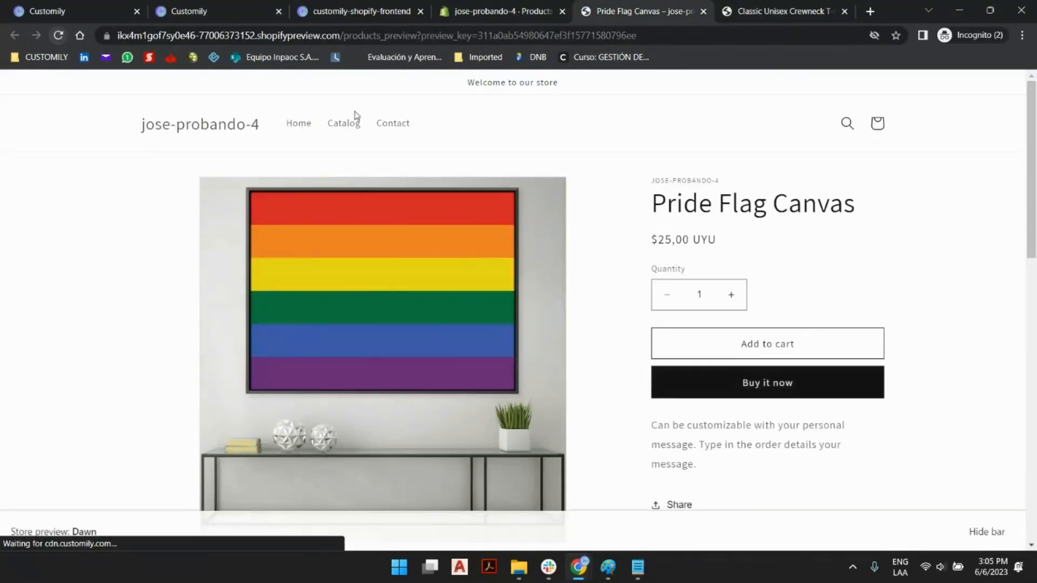
click(987, 531)
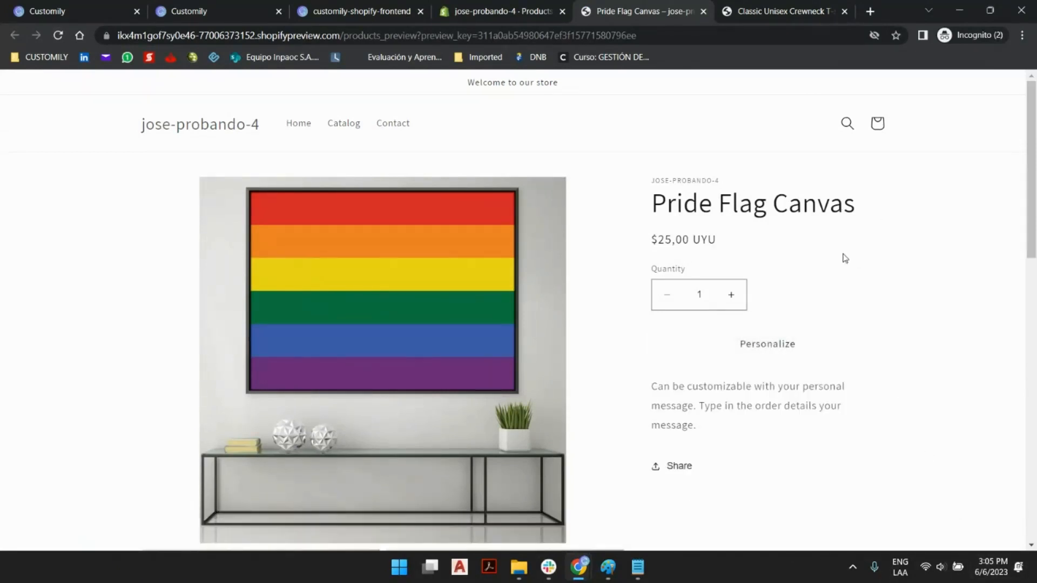
click(783, 348)
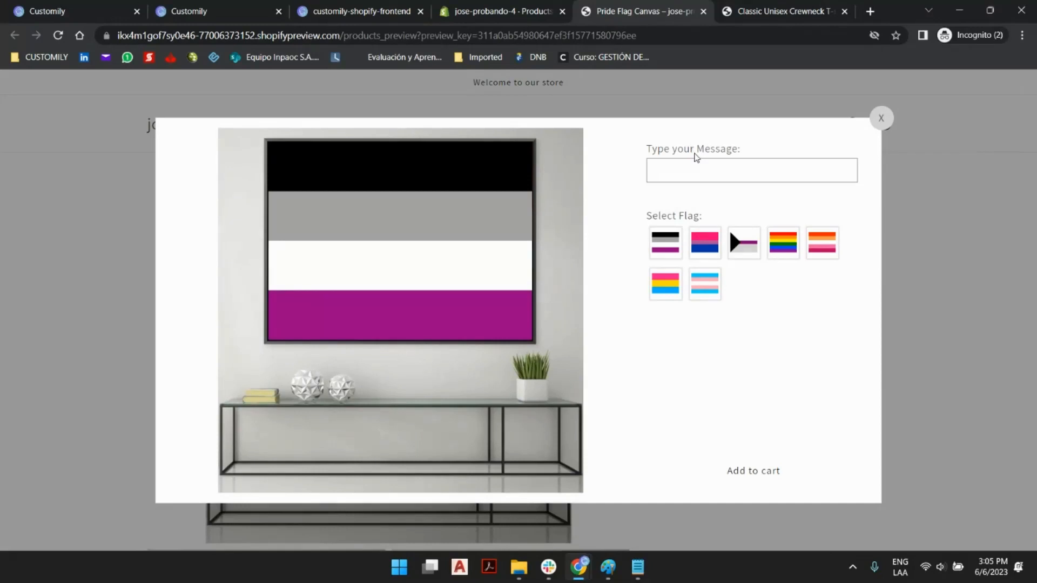
- Select the Transexual flag and enter the message "Be who you are", split into two lines before "you"
click(704, 282)
click(691, 170)
text(Be who you are)
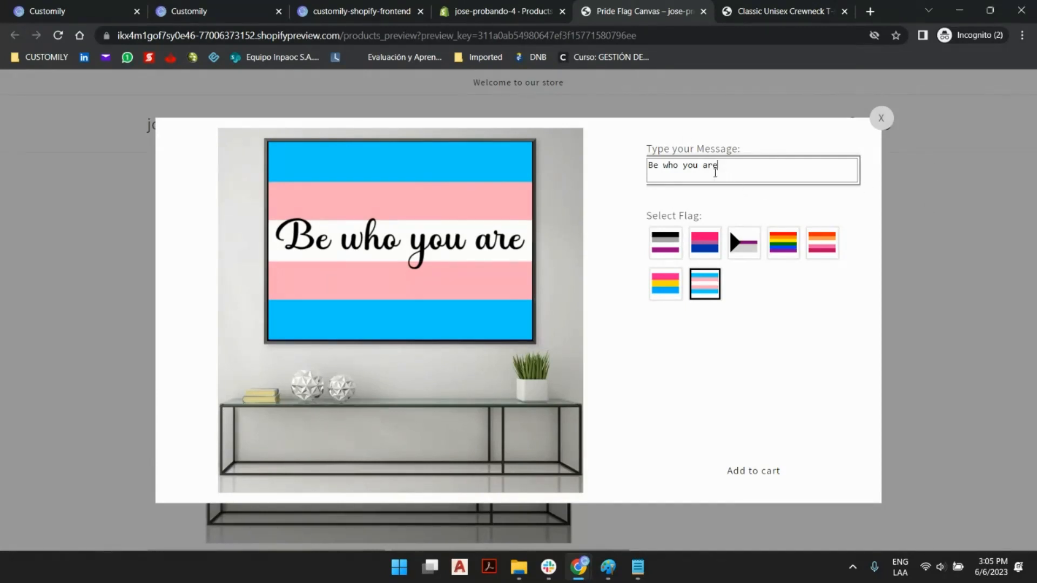
click(684, 165)
key(Return)
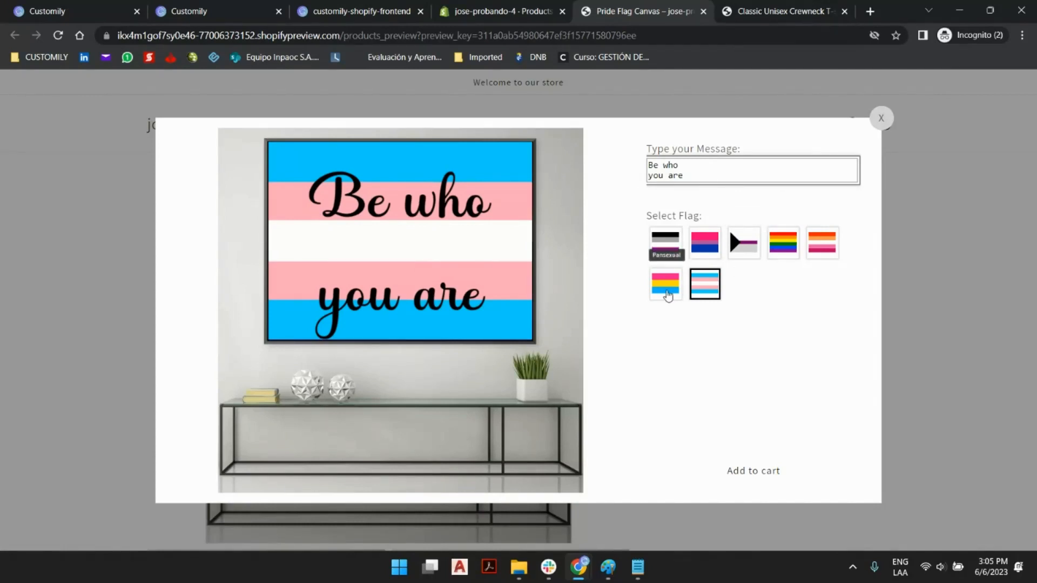
- Switch the canvas to the Pansexual flag and add the personalized product to the cart
click(672, 293)
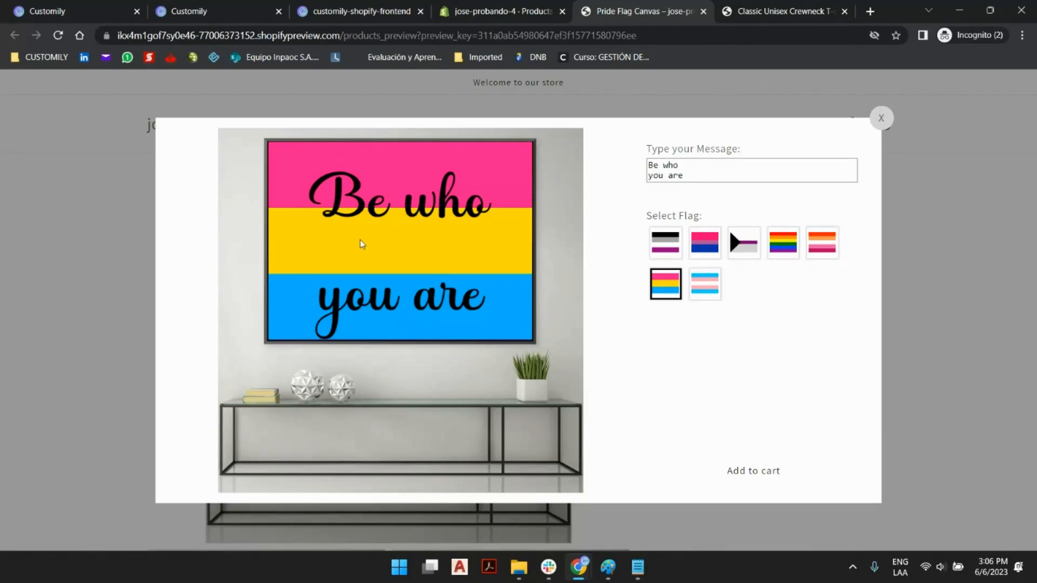
click(766, 478)
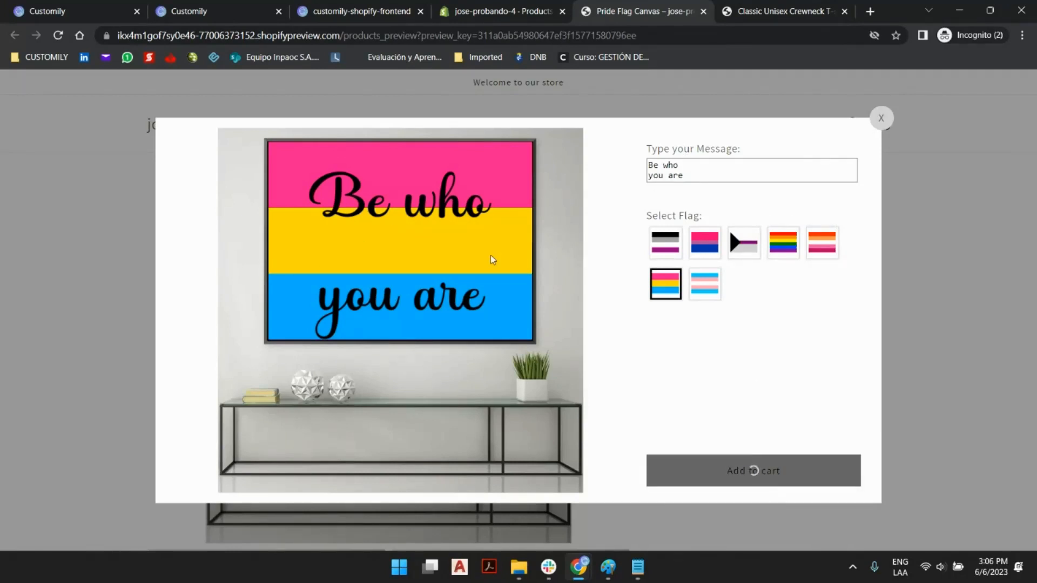